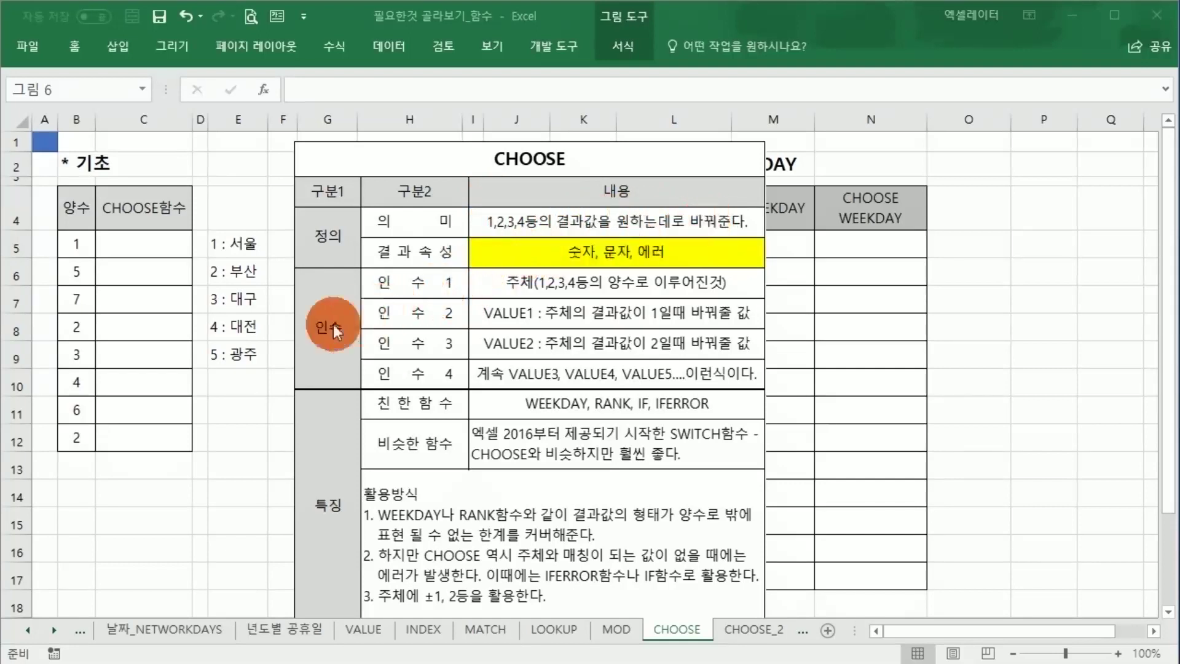
- Start a CHOOSE formula in C5 through its function arguments, using B5 as the Index_num
{"action": "left_click", "coordinate": [232, 275]}
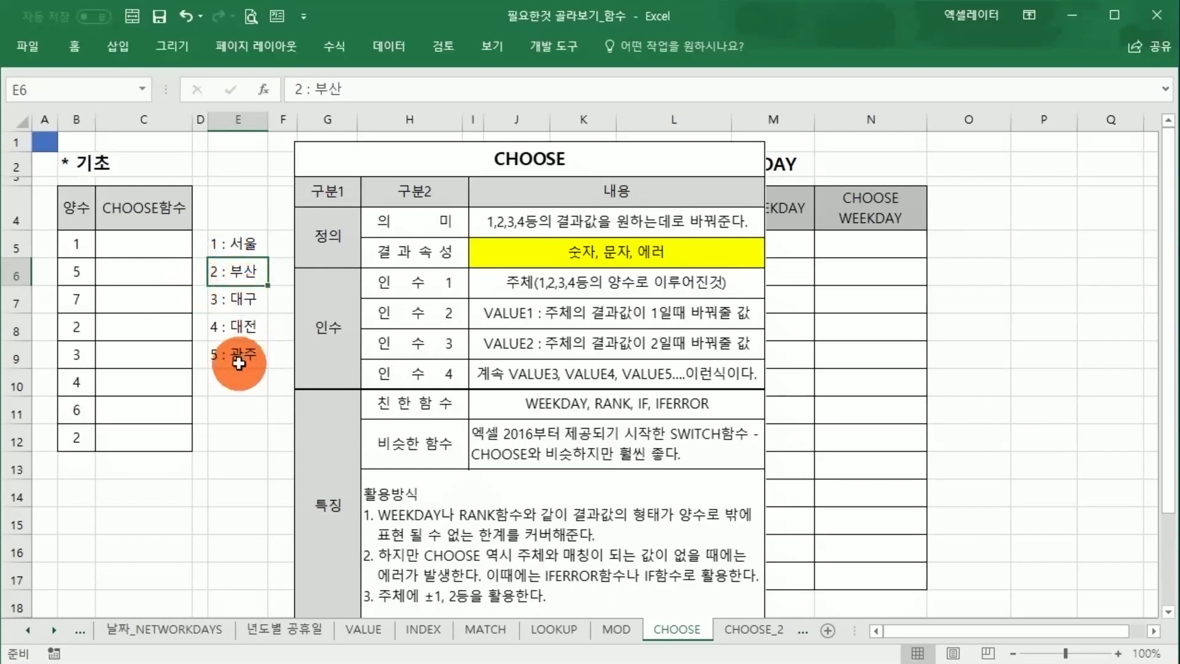
{"action": "left_click", "coordinate": [154, 246]}
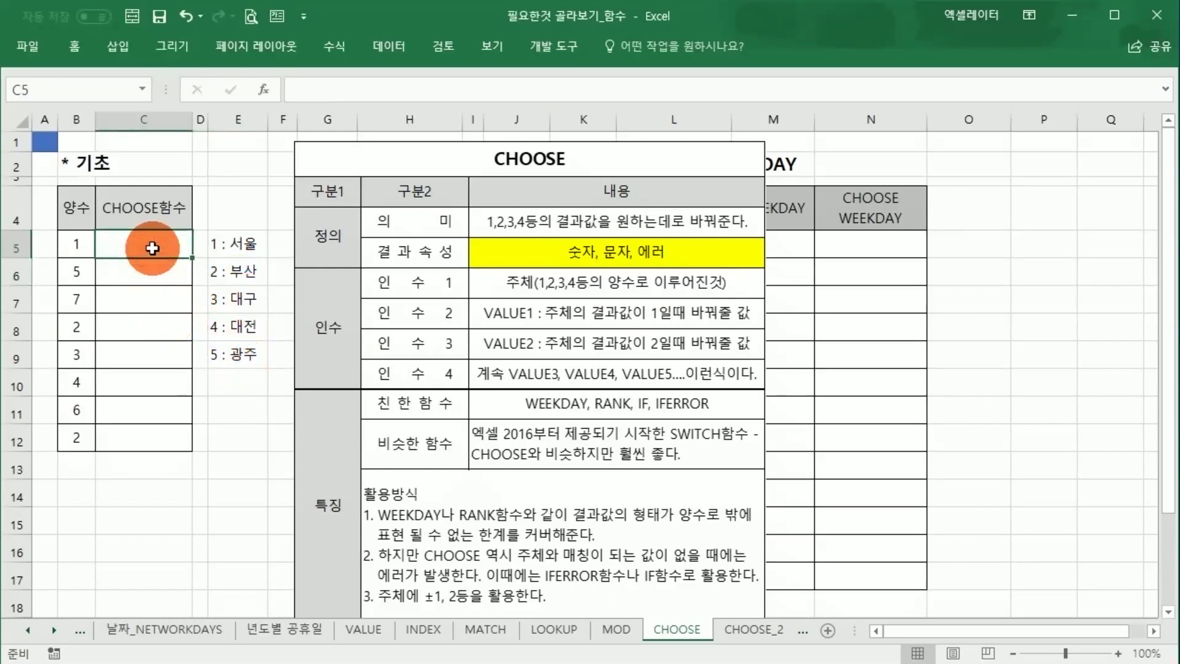
{"action": "type", "text": "="}
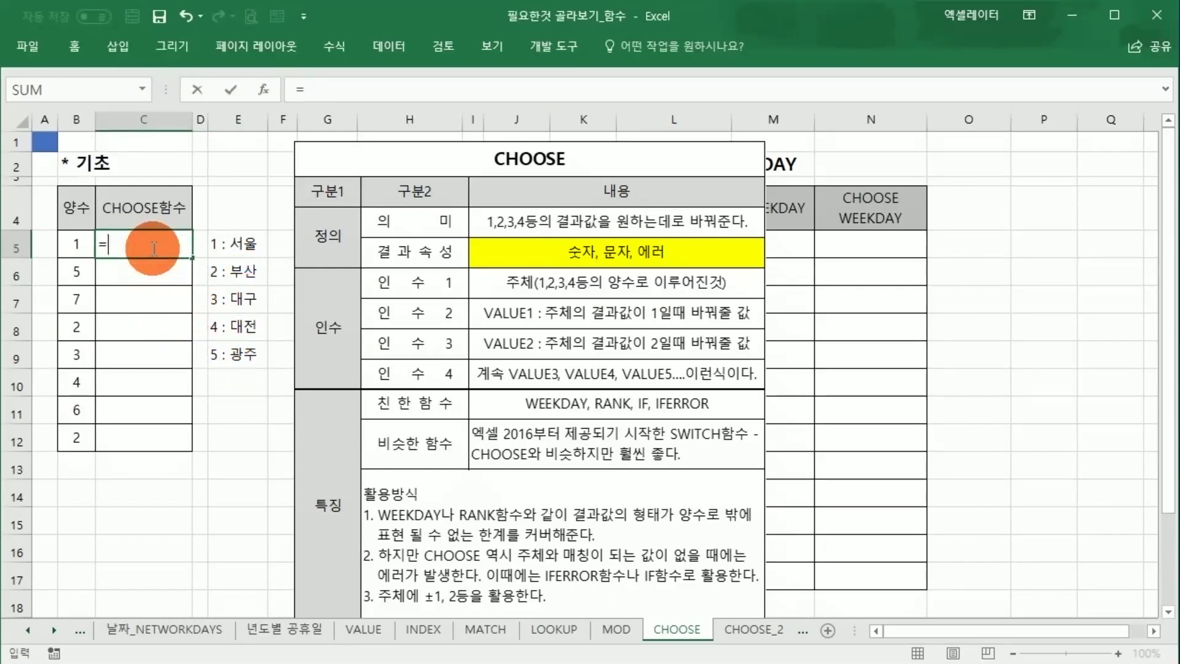
{"action": "type", "text": "CHOOSE"}
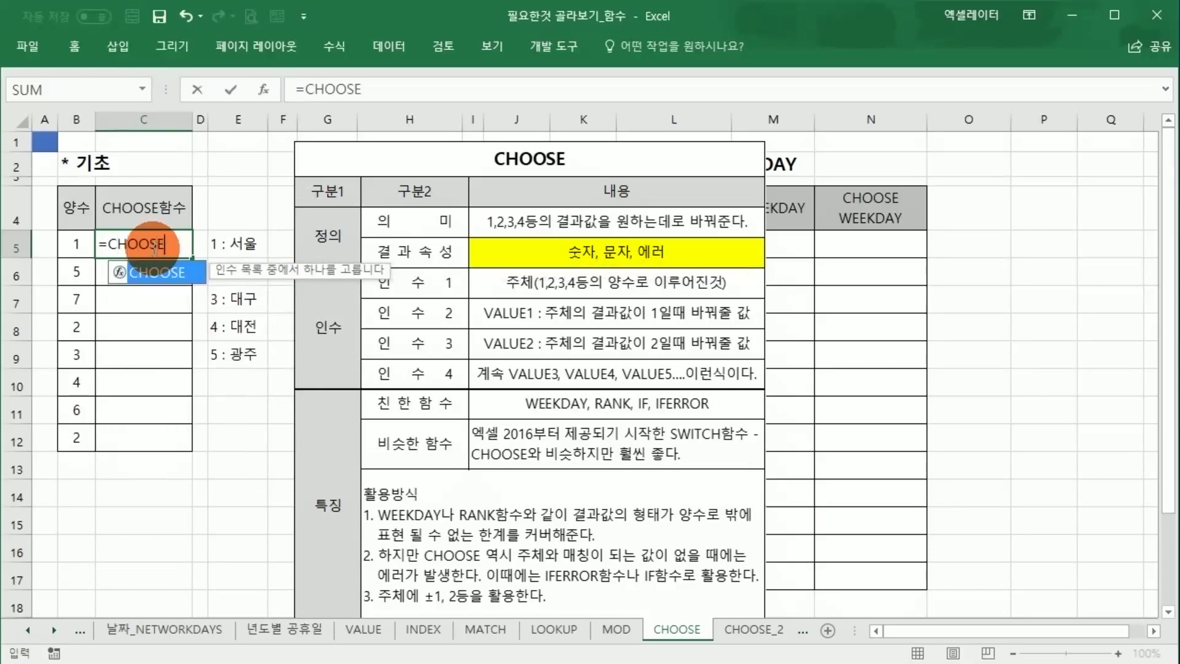
{"action": "type", "text": "("}
{"action": "left_click", "coordinate": [264, 88]}
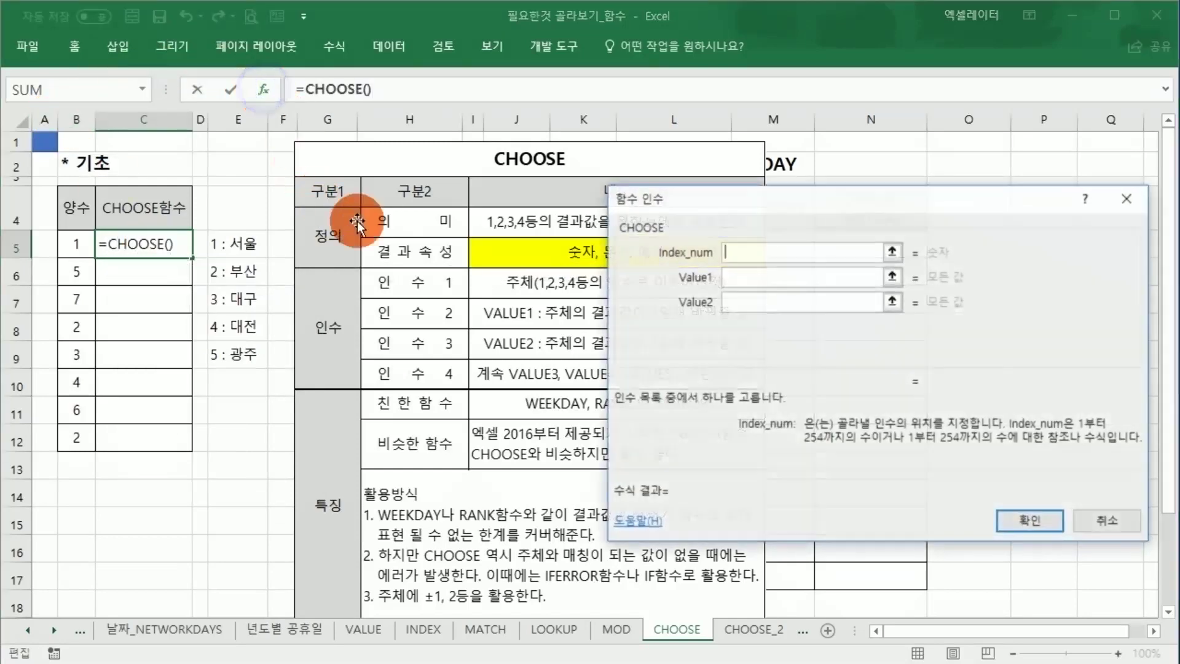
{"action": "left_click_drag", "start_coordinate": [693, 195], "coordinate": [262, 169]}
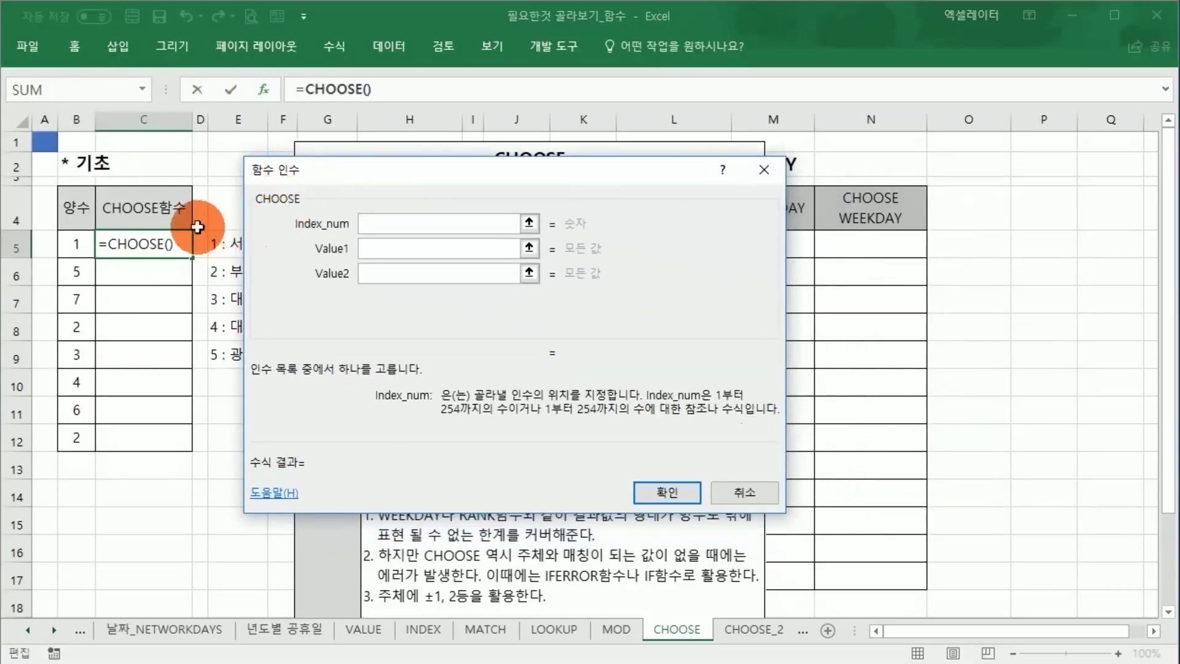
{"action": "left_click", "coordinate": [92, 243]}
{"action": "left_click_drag", "start_coordinate": [386, 185], "coordinate": [705, 216]}
{"action": "left_click_drag", "start_coordinate": [778, 203], "coordinate": [899, 168]}
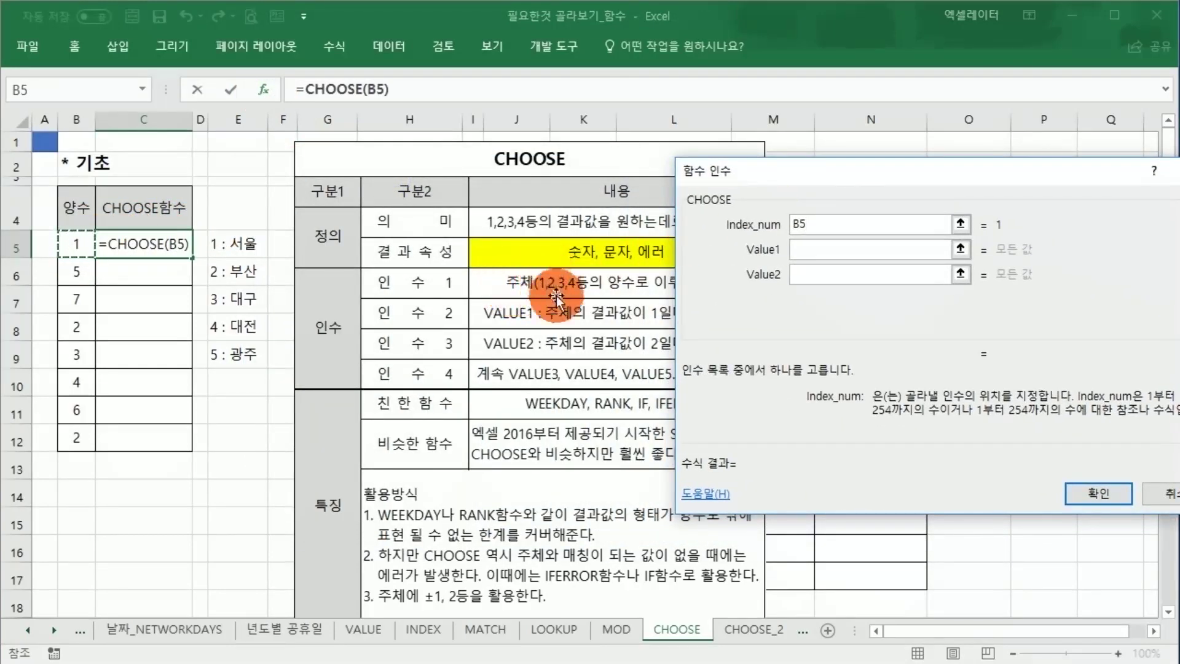
- Set the CHOOSE arguments Value1 to "서울" and Value2 to "부산"
{"action": "left_click_drag", "start_coordinate": [764, 164], "coordinate": [362, 184]}
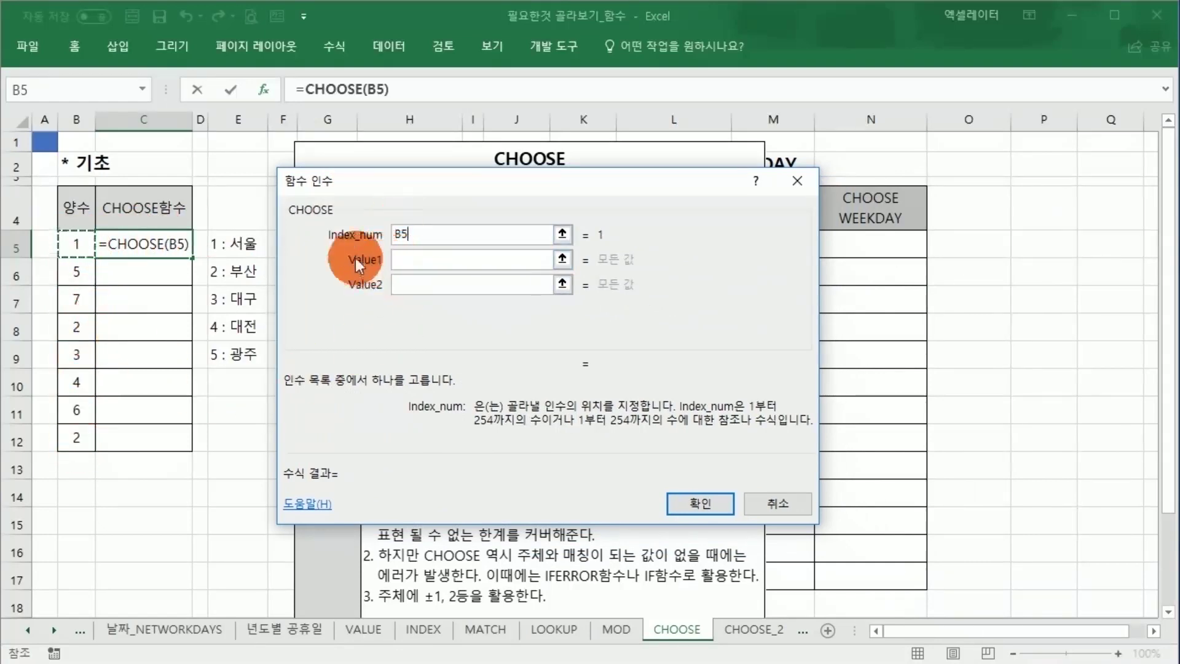
{"action": "left_click_drag", "start_coordinate": [387, 184], "coordinate": [905, 202]}
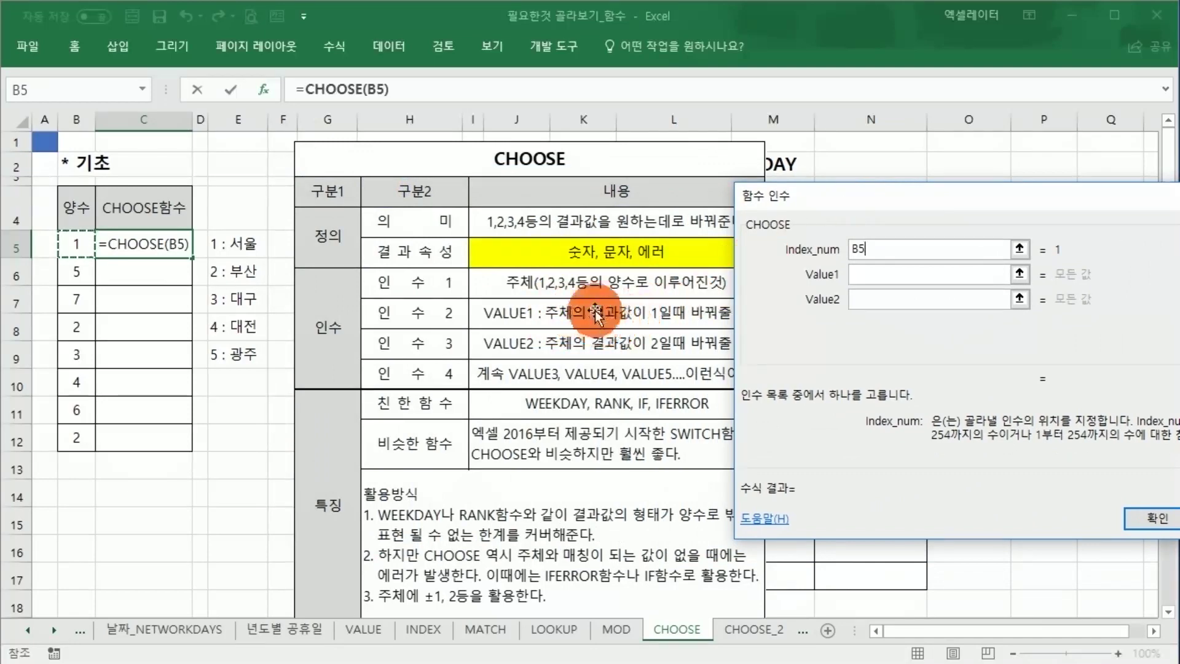
{"action": "left_click_drag", "start_coordinate": [798, 215], "coordinate": [513, 225]}
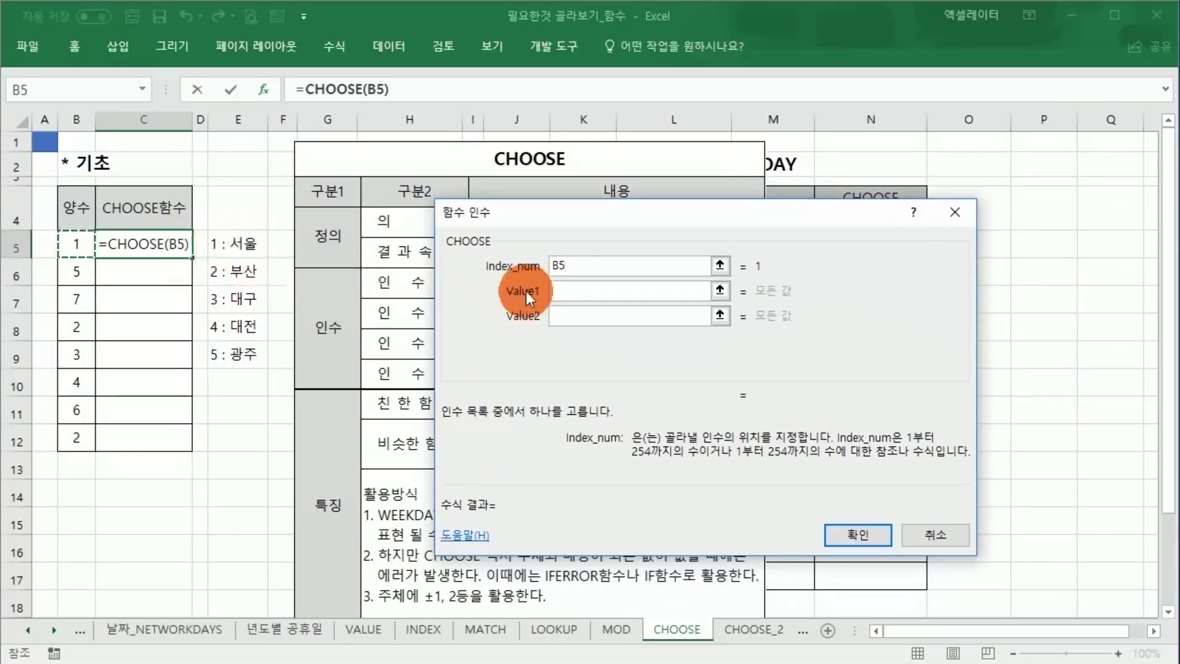
{"action": "left_click", "coordinate": [586, 290]}
{"action": "type", "text": "TJH"}
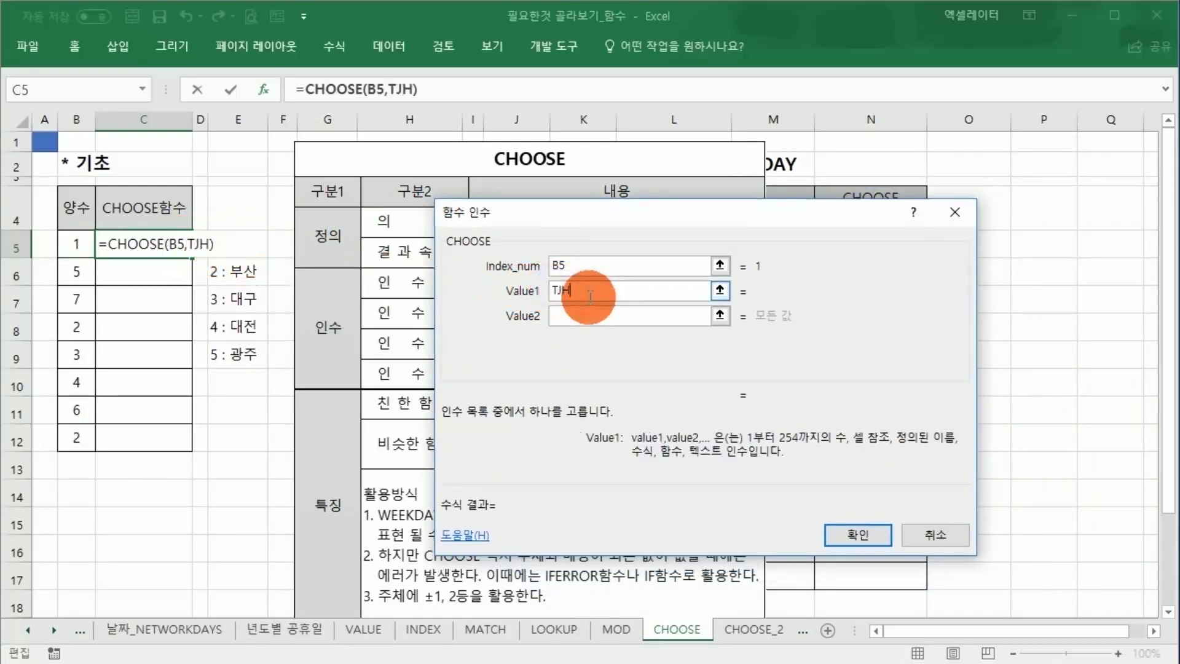
{"action": "type", "text": "서울"}
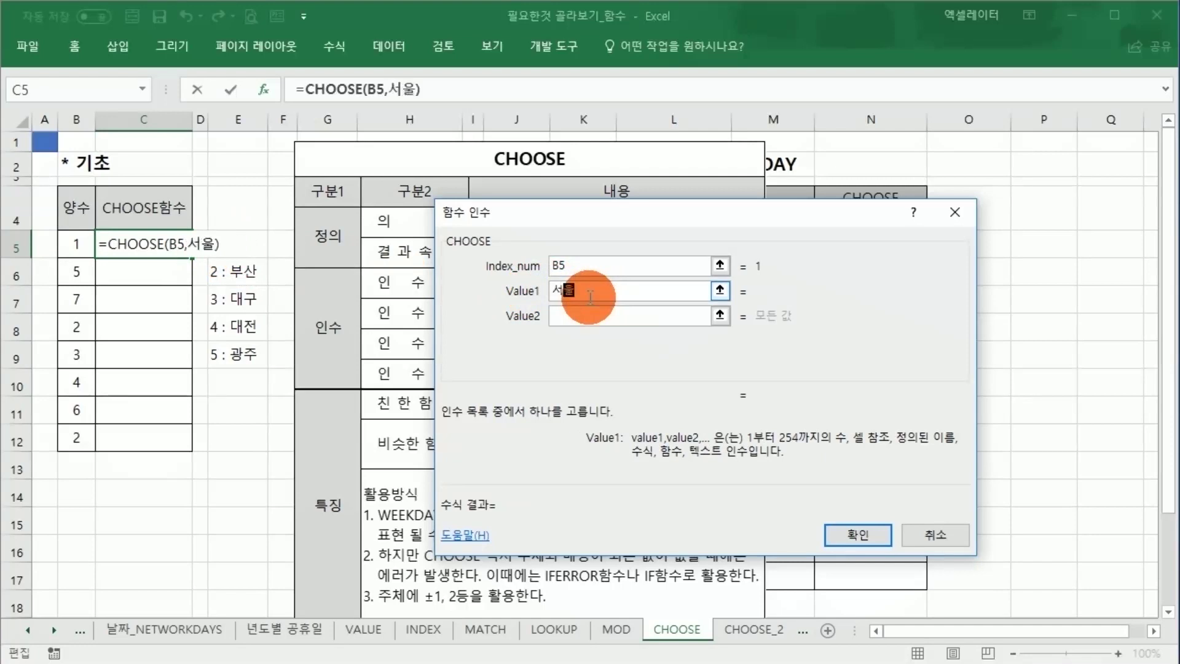
{"action": "key", "text": "Tab"}
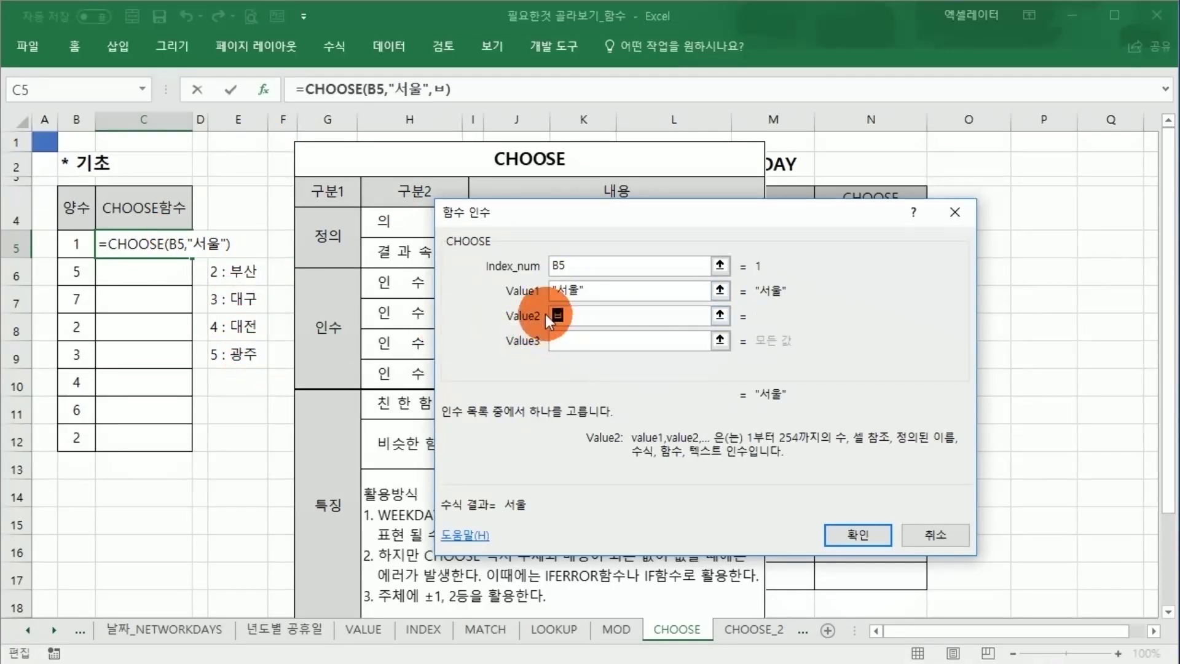
{"action": "type", "text": "부산"}
{"action": "key", "text": "Tab"}
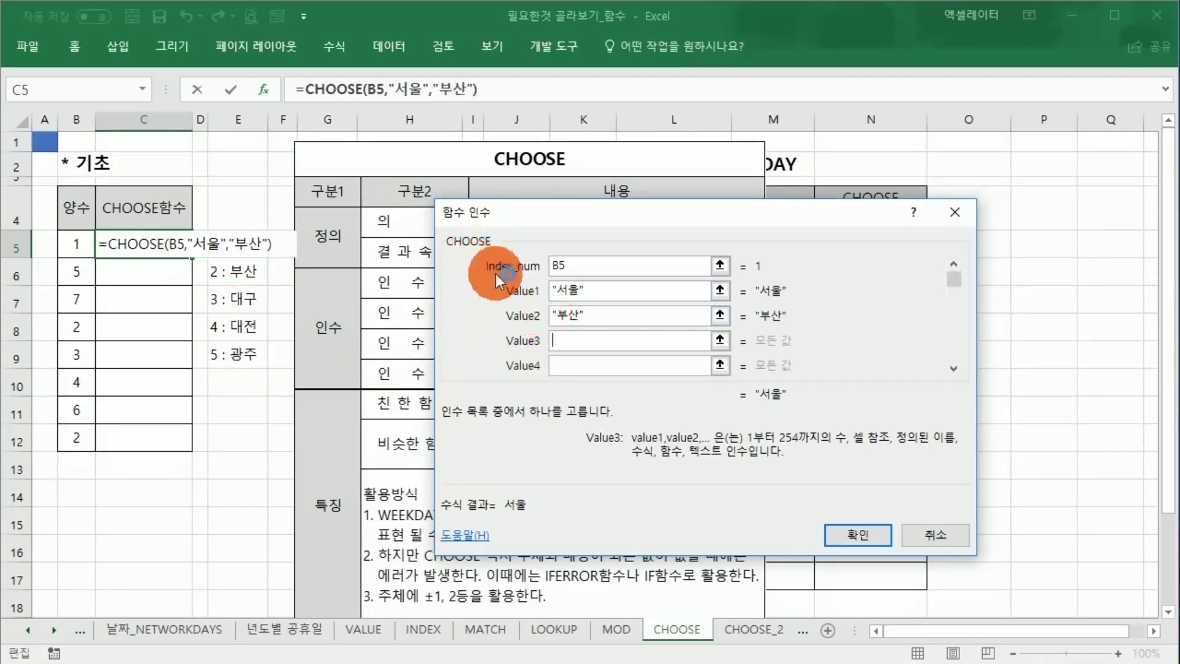
- Set the CHOOSE arguments Value3 to "대구", Value4 to "대전" and Value5 to "광주"
{"action": "left_click", "coordinate": [558, 291]}
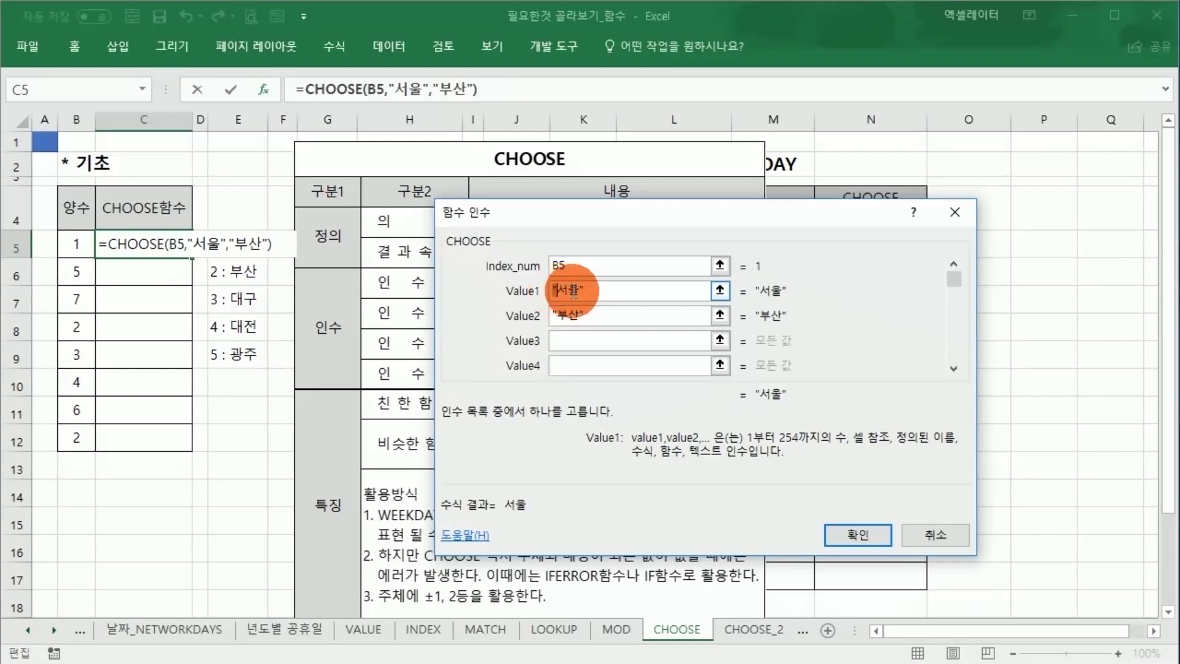
{"action": "left_click", "coordinate": [581, 290]}
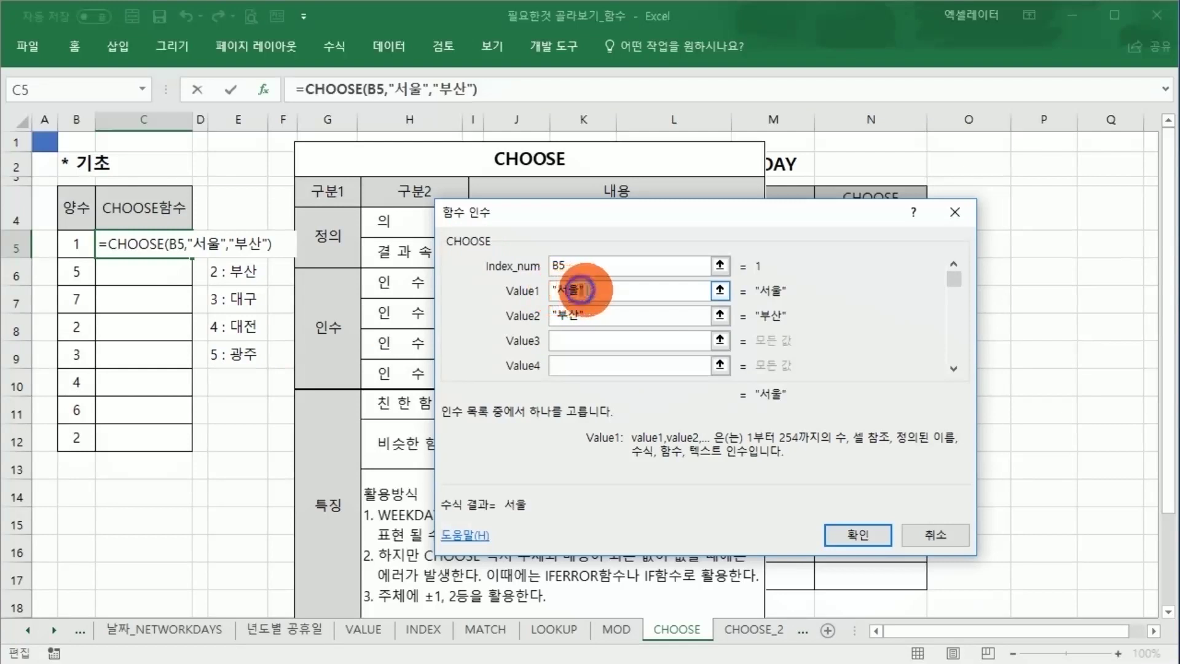
{"action": "left_click", "coordinate": [556, 340]}
{"action": "type", "text": "대구"}
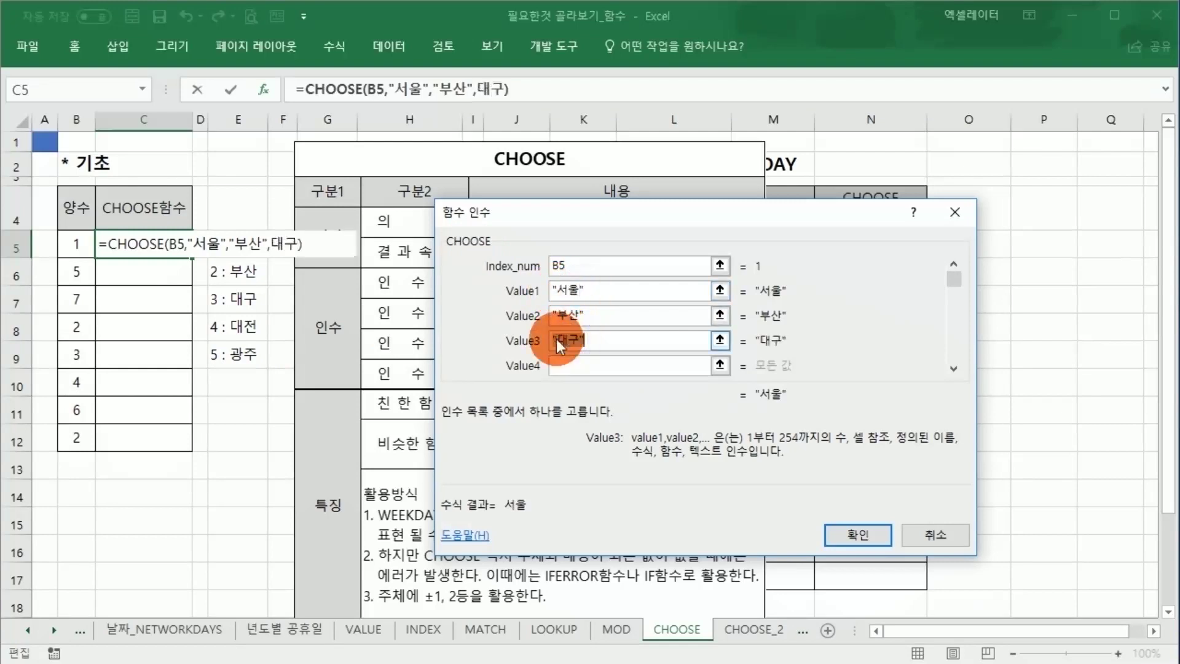
{"action": "key", "text": "Tab"}
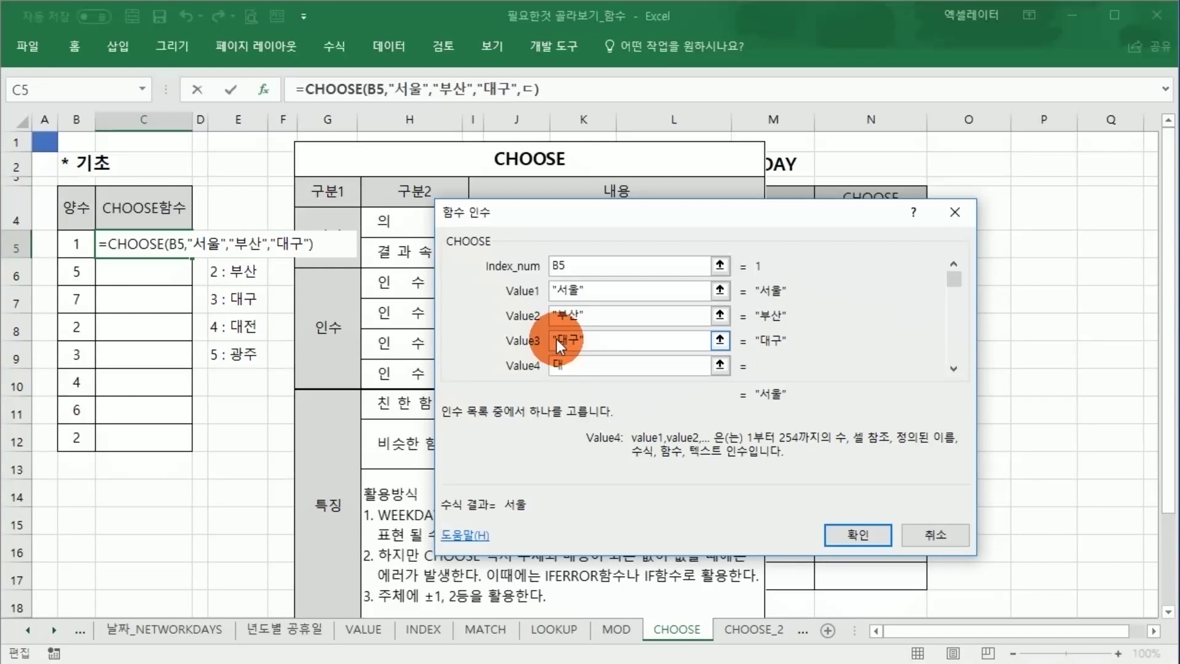
{"action": "type", "text": "대전"}
{"action": "key", "text": "Tab"}
{"action": "type", "text": "광ㅈ"}
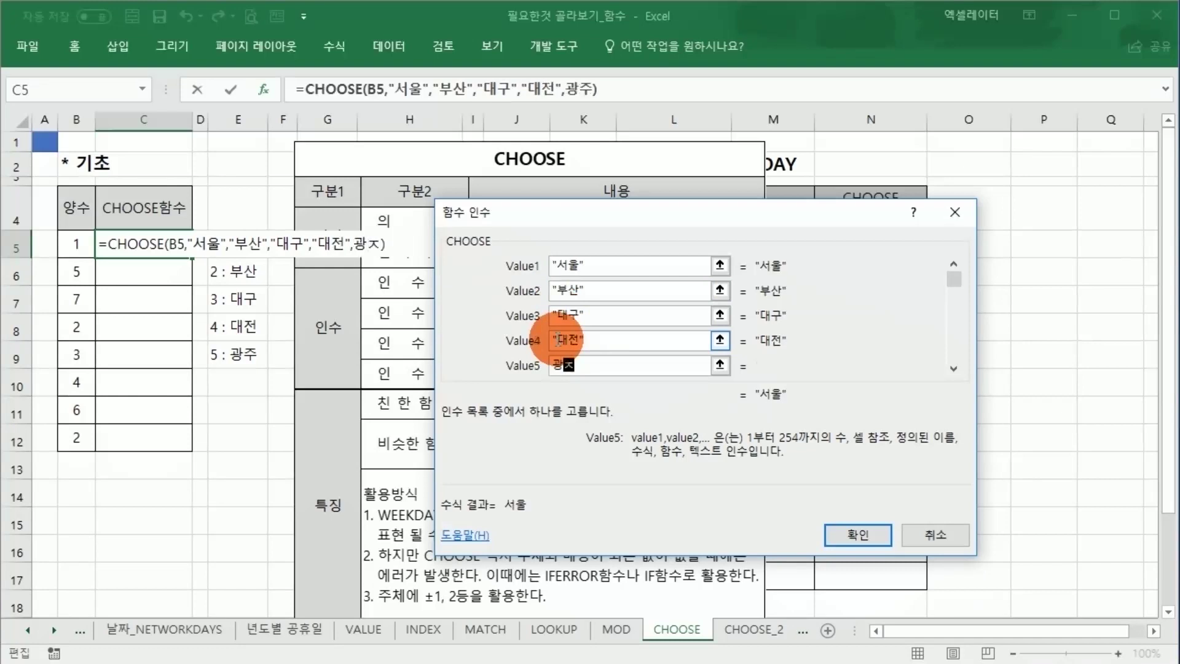
{"action": "key", "text": "Tab"}
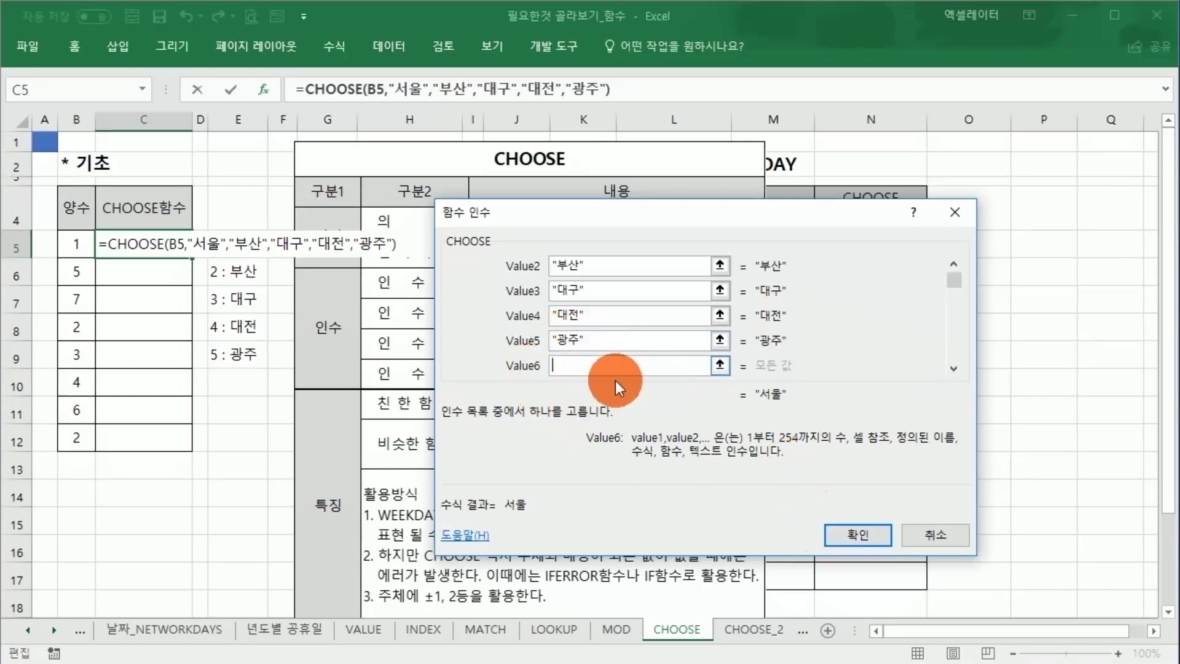
- Confirm the CHOOSE formula in C5 and fill it down through C12
{"action": "left_click", "coordinate": [584, 346]}
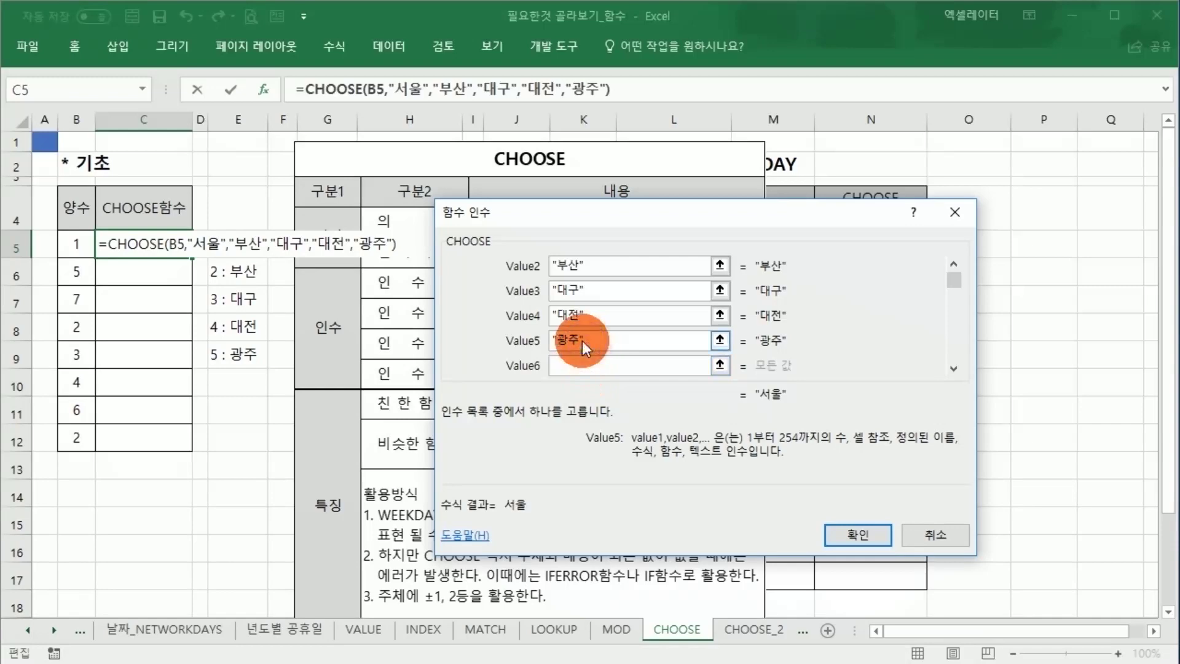
{"action": "left_click_drag", "start_coordinate": [559, 342], "coordinate": [553, 338]}
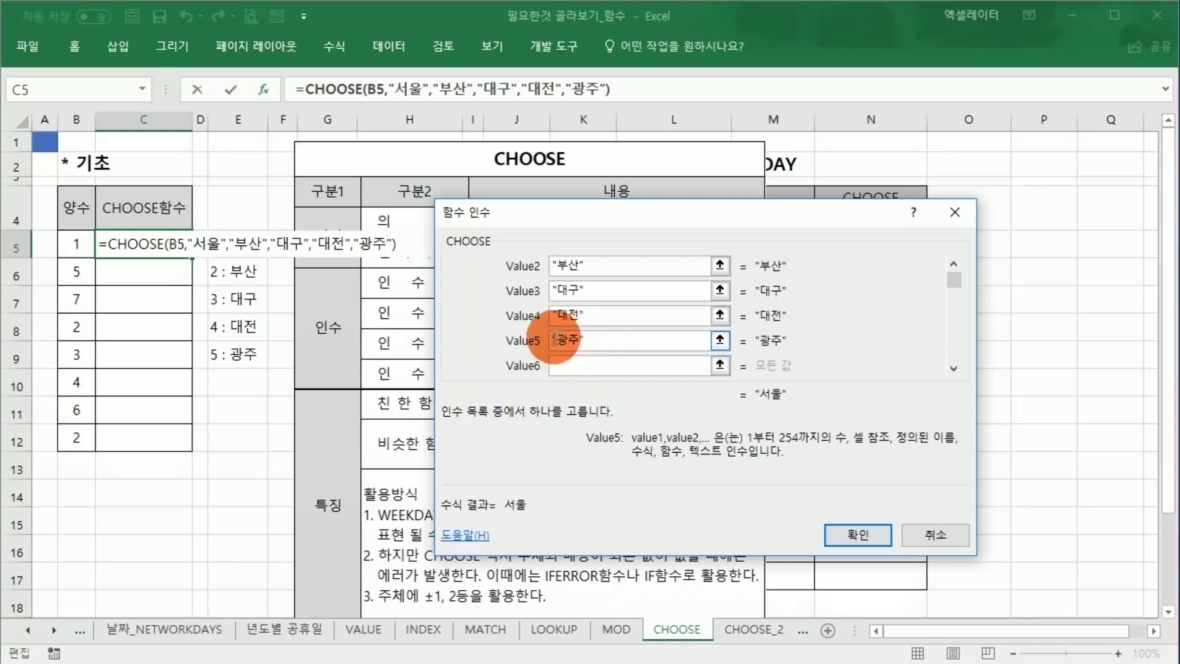
{"action": "left_click", "coordinate": [848, 533]}
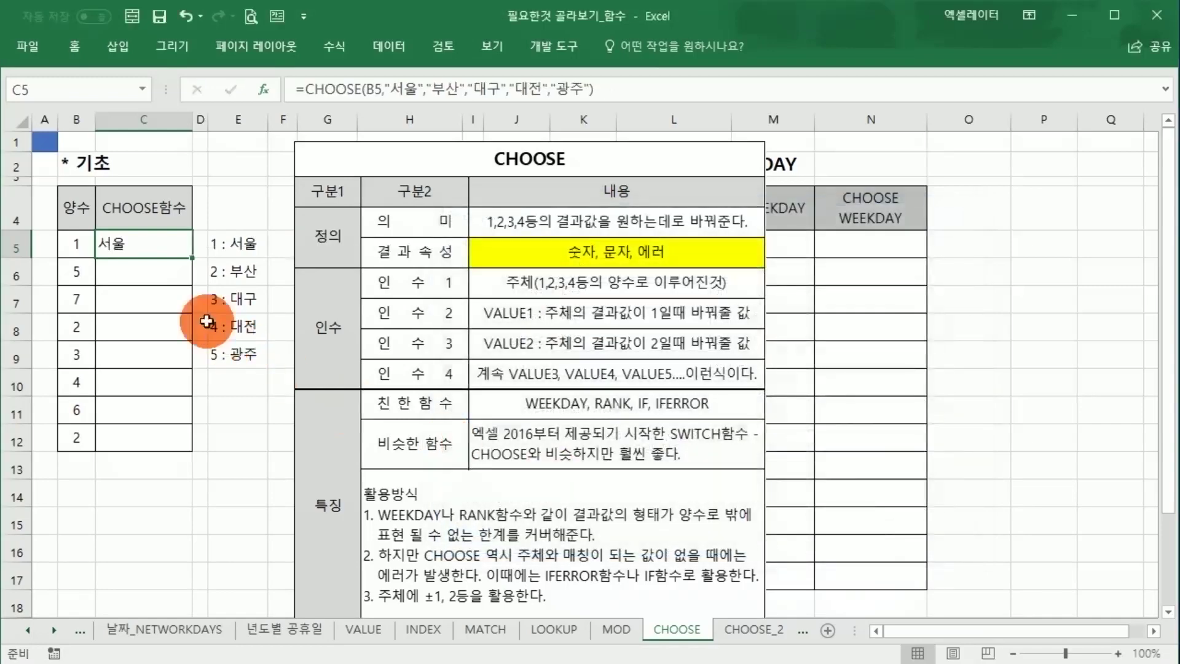
{"action": "left_click_drag", "start_coordinate": [192, 257], "coordinate": [188, 443]}
- Examine the CHOOSE results in C7 and C11 against their numbers in column B and the city list in column E
{"action": "left_click", "coordinate": [434, 354]}
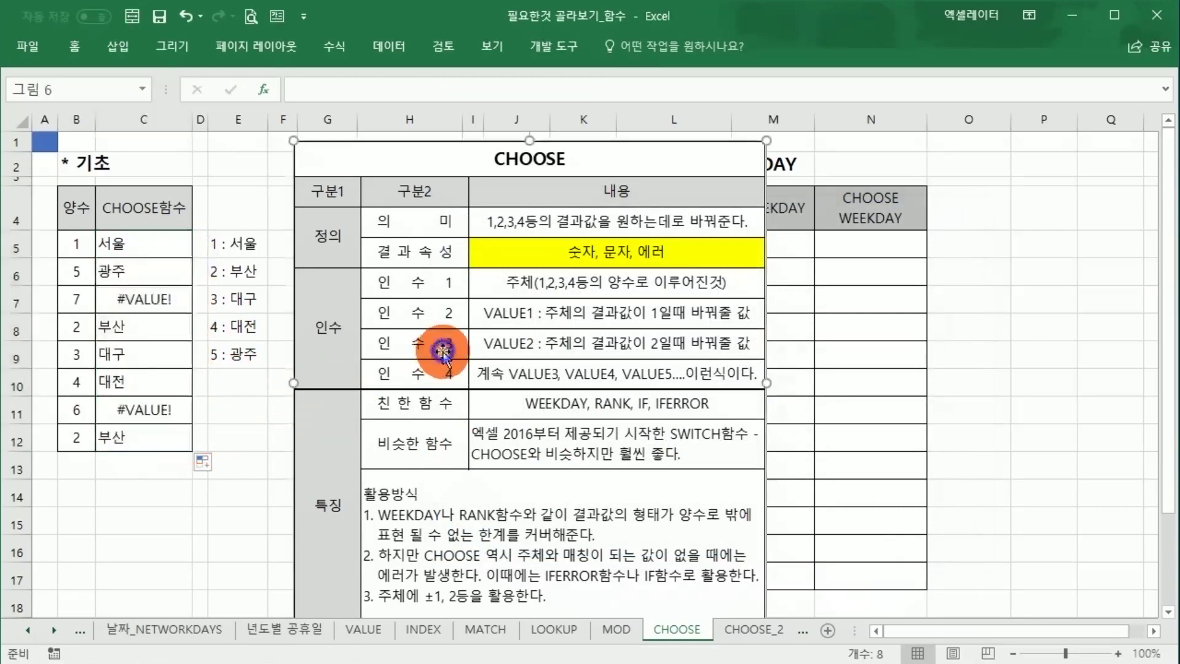
{"action": "left_click_drag", "start_coordinate": [245, 352], "coordinate": [240, 255]}
{"action": "left_click", "coordinate": [182, 409]}
{"action": "left_click", "coordinate": [78, 408]}
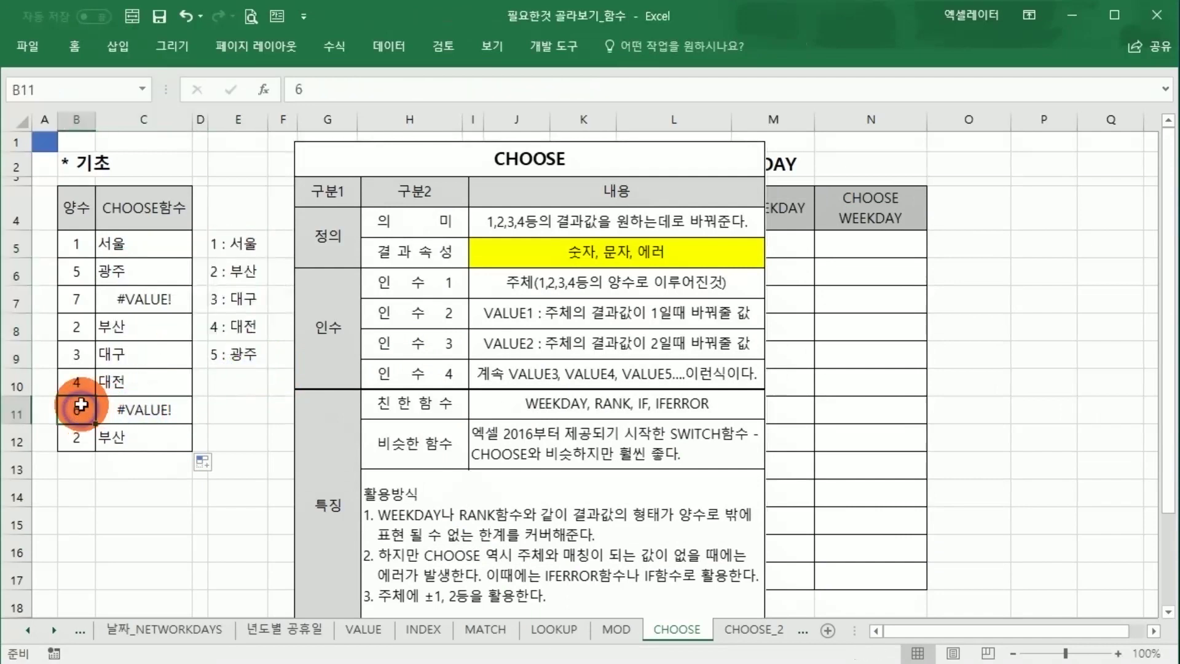
{"action": "left_click", "coordinate": [83, 295]}
{"action": "left_click", "coordinate": [117, 298]}
{"action": "left_click", "coordinate": [137, 411]}
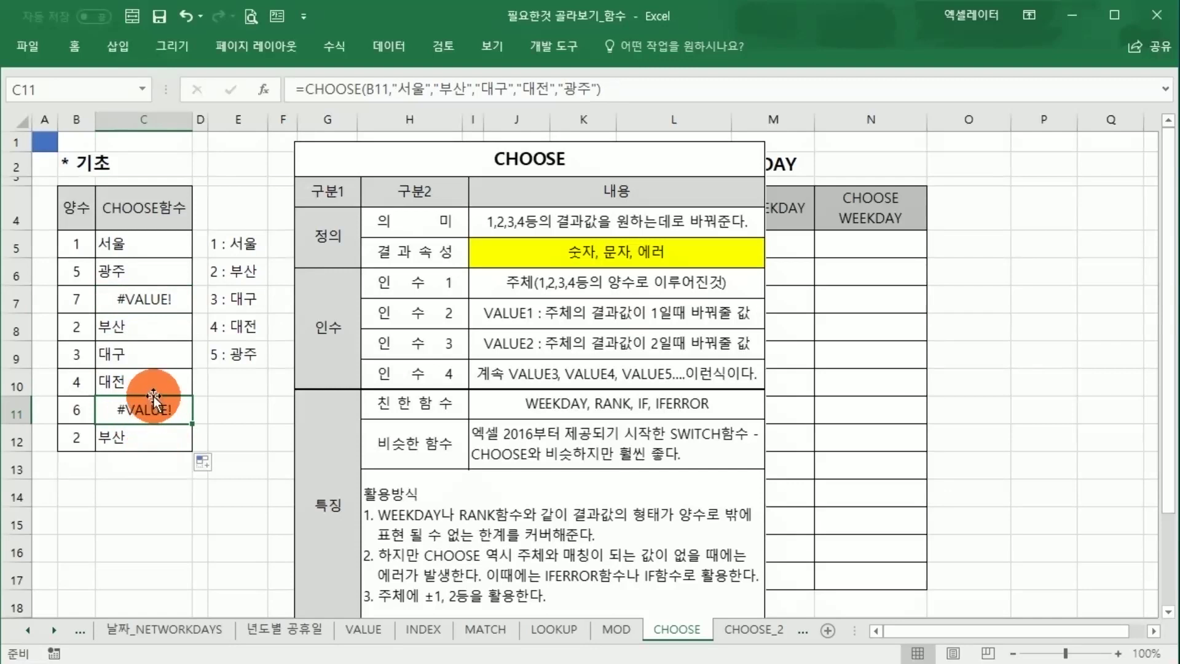
{"action": "left_click", "coordinate": [157, 304]}
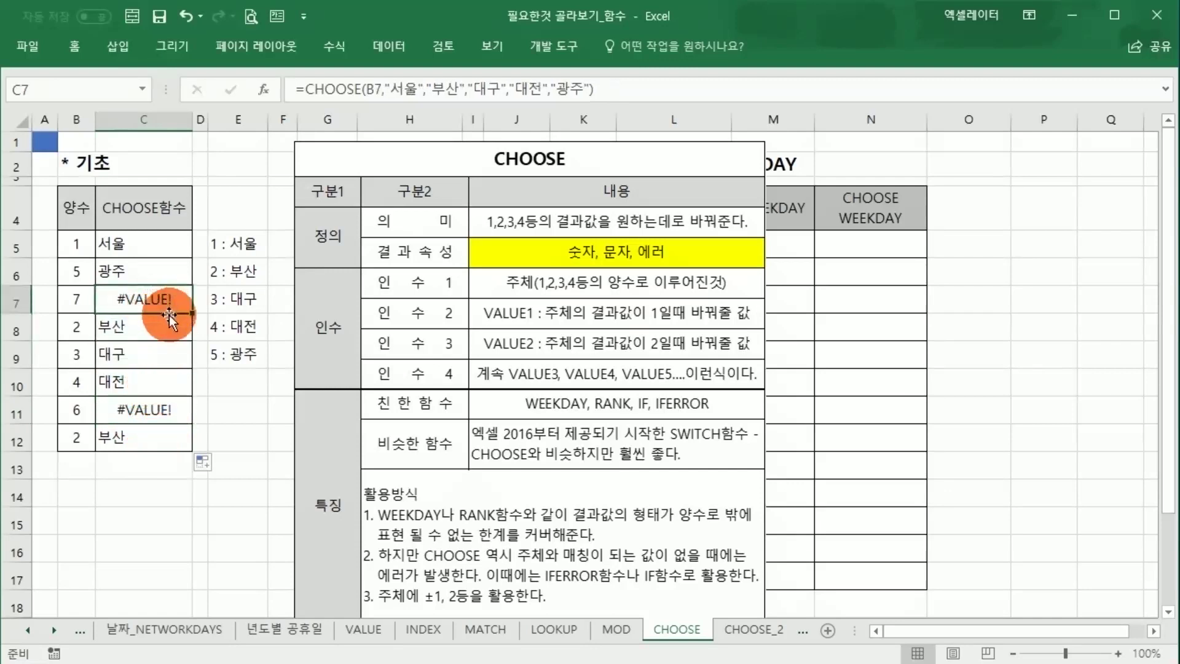
{"action": "left_click", "coordinate": [98, 411]}
{"action": "left_click", "coordinate": [118, 307]}
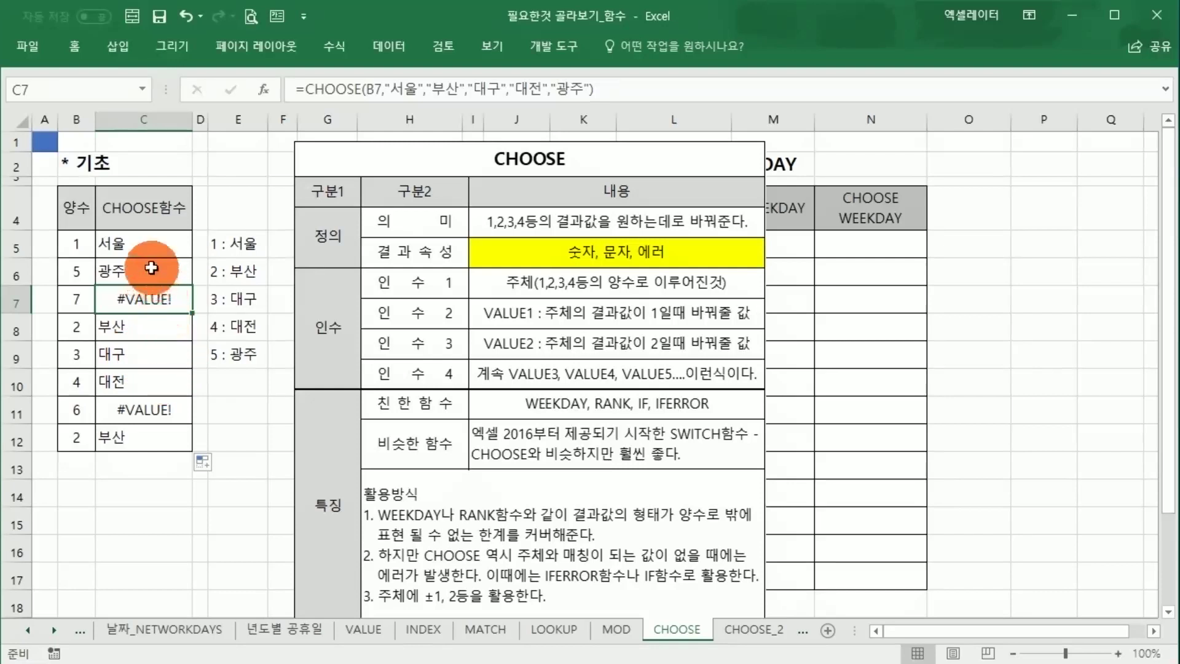
- Compare the CHOOSE results in C5:C12 with the numbers in B5:B12 and the city list beside them
{"action": "left_click_drag", "start_coordinate": [158, 242], "coordinate": [153, 427]}
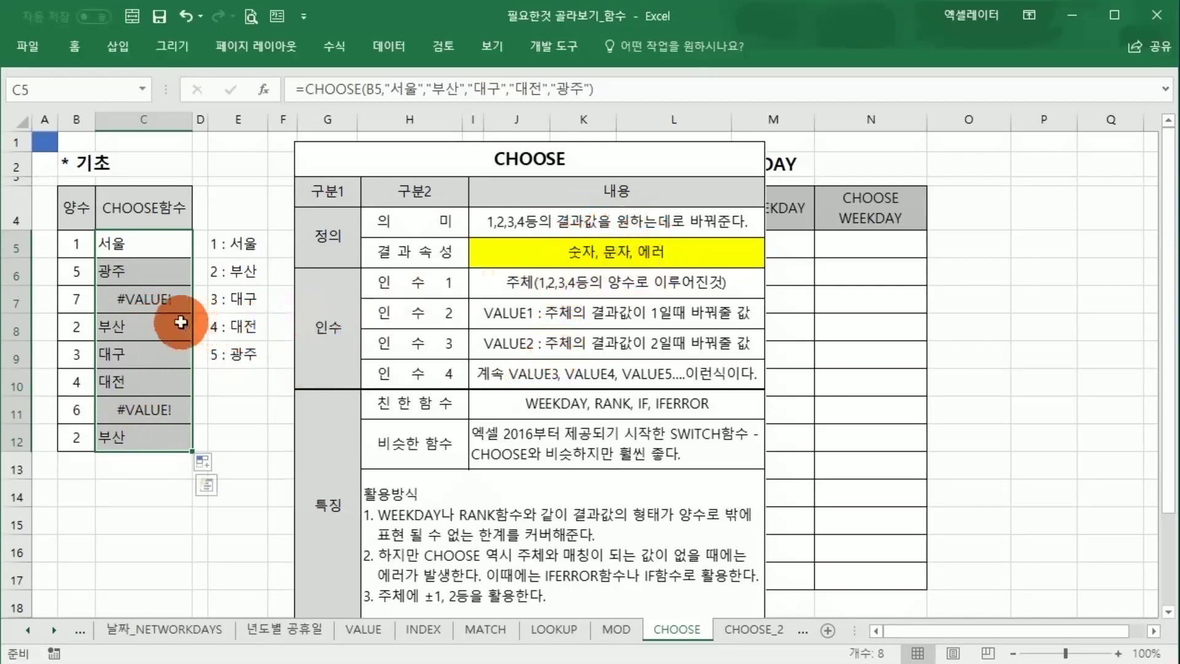
{"action": "left_click", "coordinate": [154, 251]}
{"action": "left_click", "coordinate": [145, 277]}
{"action": "left_click", "coordinate": [146, 307]}
{"action": "left_click", "coordinate": [246, 246]}
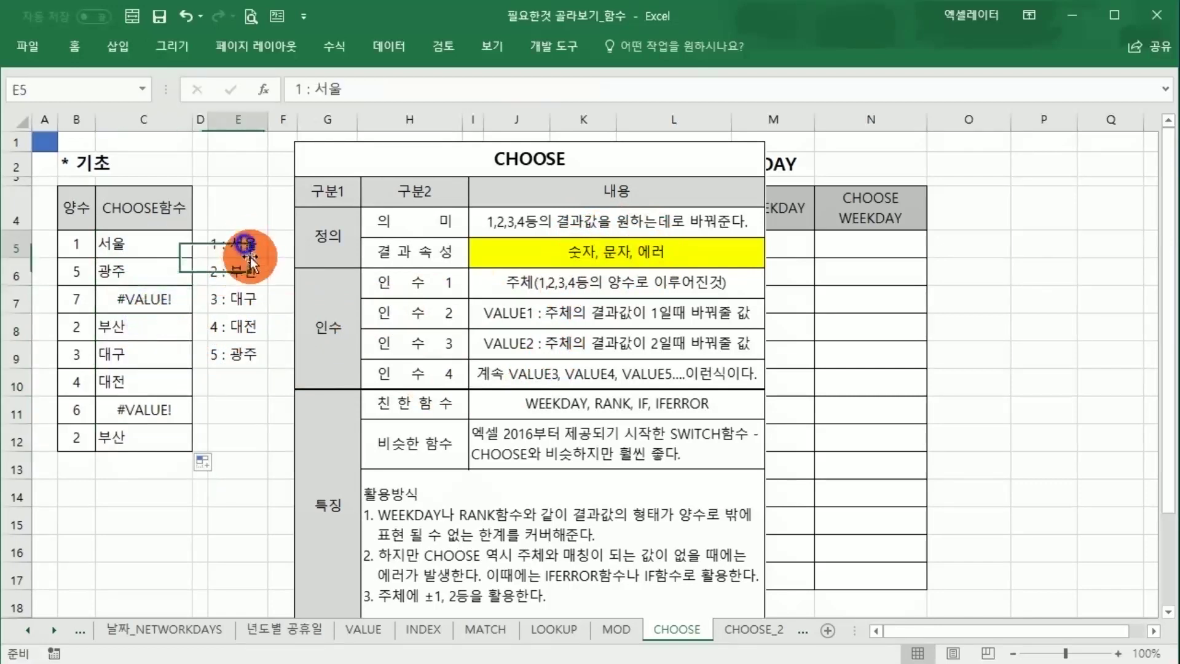
{"action": "left_click", "coordinate": [151, 245]}
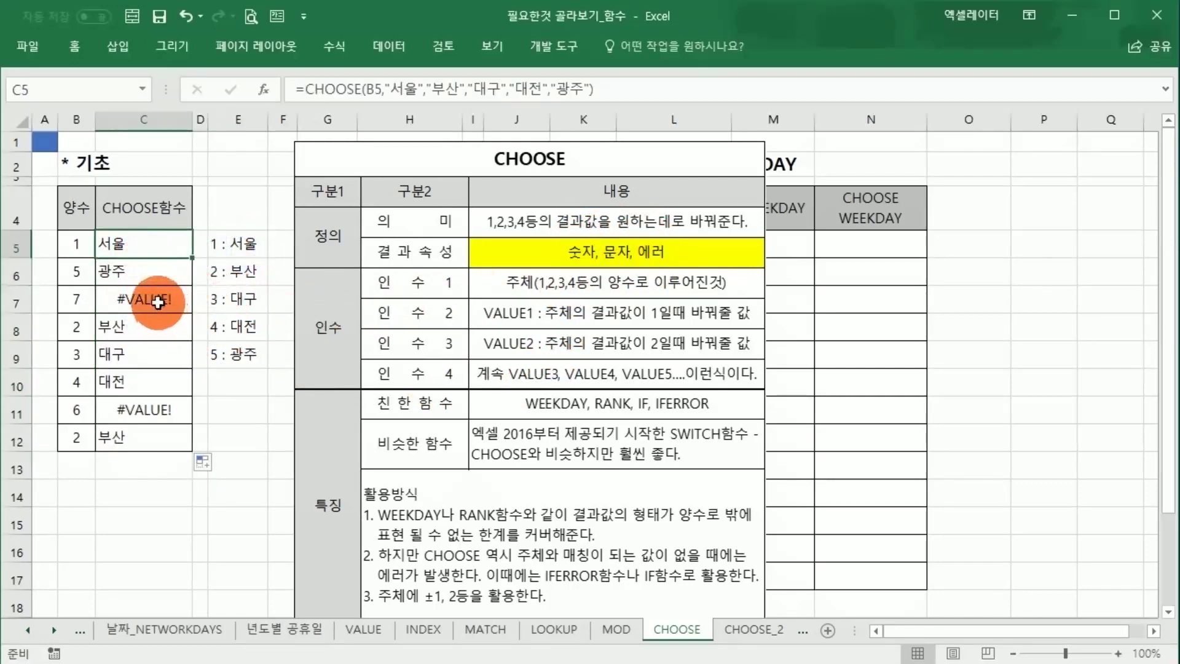
{"action": "left_click", "coordinate": [86, 246]}
{"action": "left_click_drag", "start_coordinate": [87, 245], "coordinate": [67, 434]}
{"action": "left_click", "coordinate": [137, 240]}
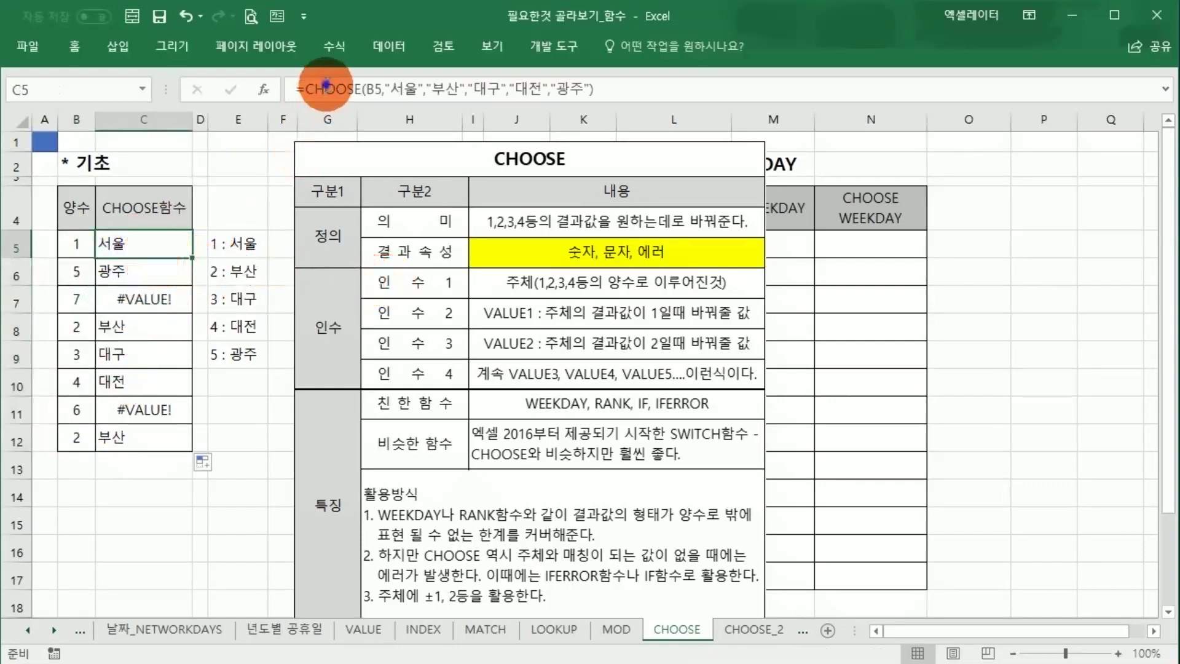
{"action": "left_click", "coordinate": [265, 91]}
{"action": "left_click", "coordinate": [597, 291]}
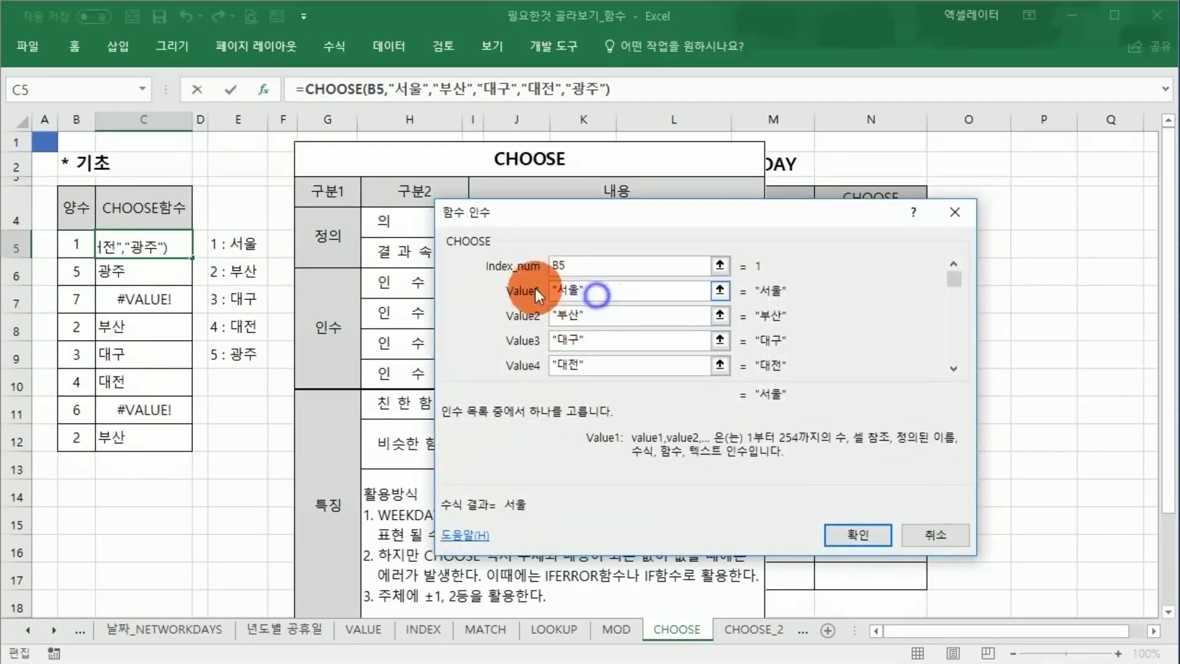
{"action": "key", "text": "Escape"}
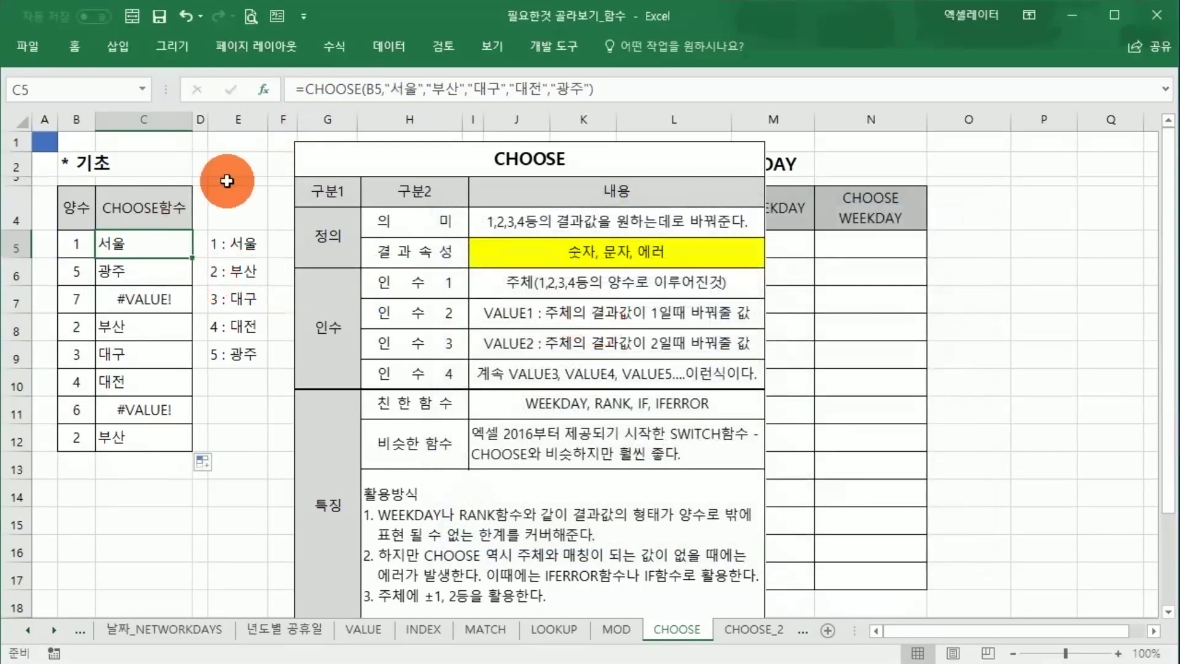
- Clear the Value1 through Value5 arguments of the CHOOSE formula in C5
{"action": "left_click", "coordinate": [269, 93]}
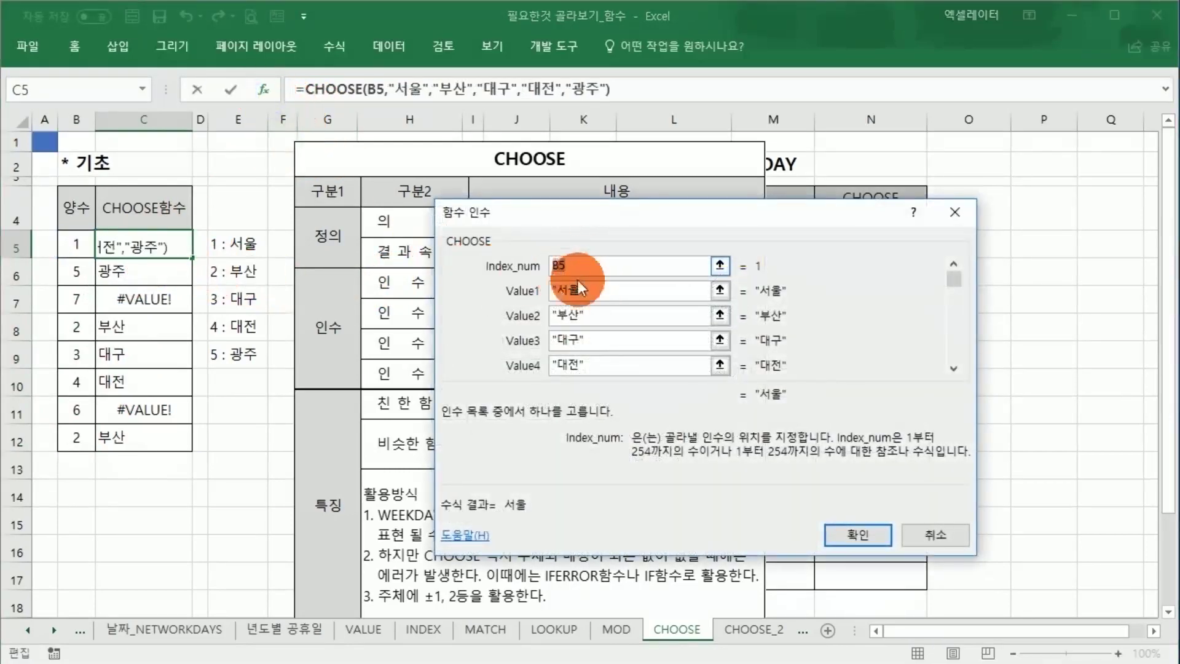
{"action": "left_click", "coordinate": [585, 291]}
{"action": "left_click_drag", "start_coordinate": [586, 291], "coordinate": [552, 291]}
{"action": "key", "text": "Delete"}
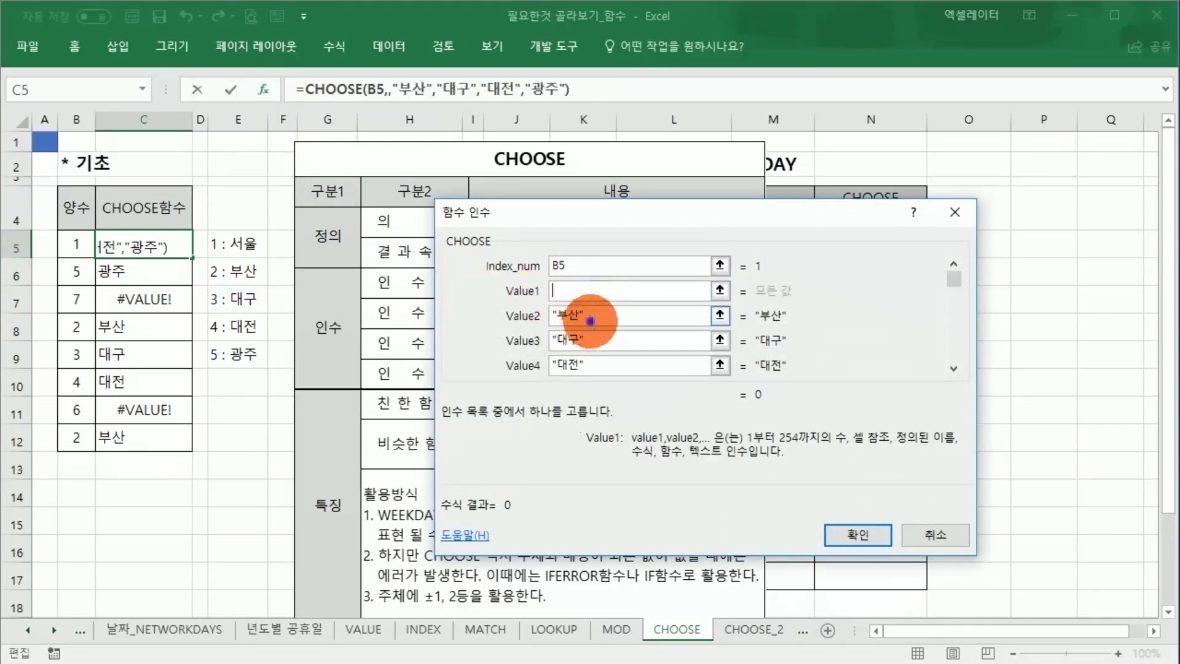
{"action": "left_click_drag", "start_coordinate": [609, 316], "coordinate": [552, 316]}
{"action": "key", "text": "Delete"}
{"action": "left_click_drag", "start_coordinate": [608, 342], "coordinate": [526, 344]}
{"action": "key", "text": "Delete"}
{"action": "left_click_drag", "start_coordinate": [600, 366], "coordinate": [552, 367]}
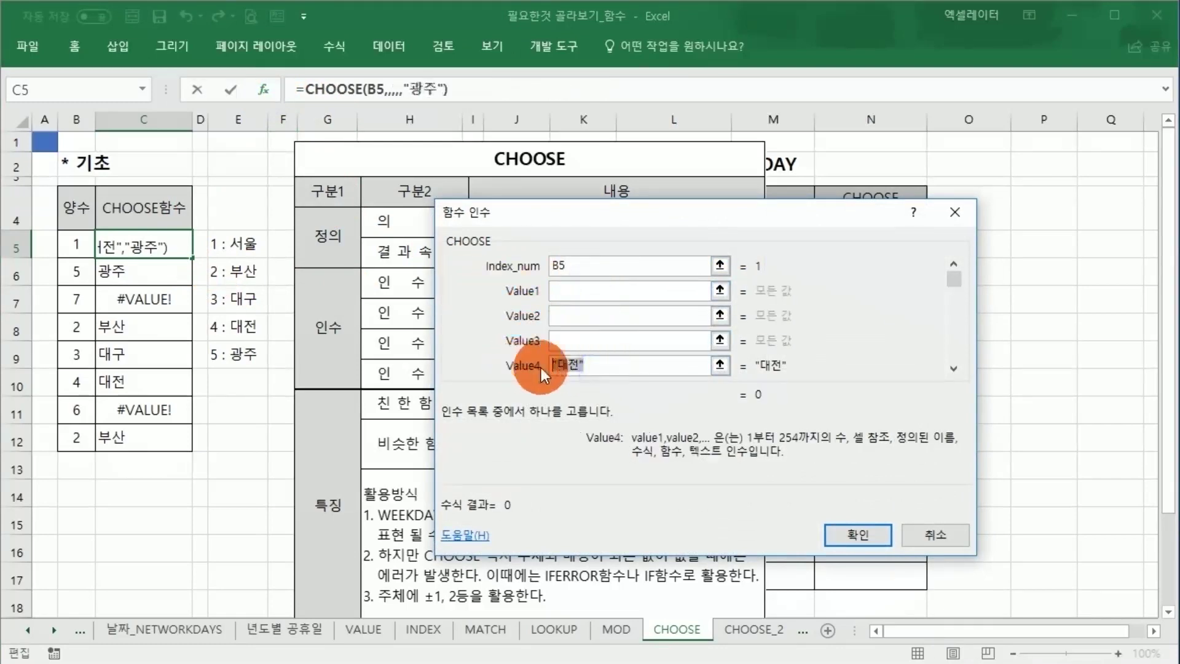
{"action": "key", "text": "Delete"}
{"action": "key", "text": "Tab"}
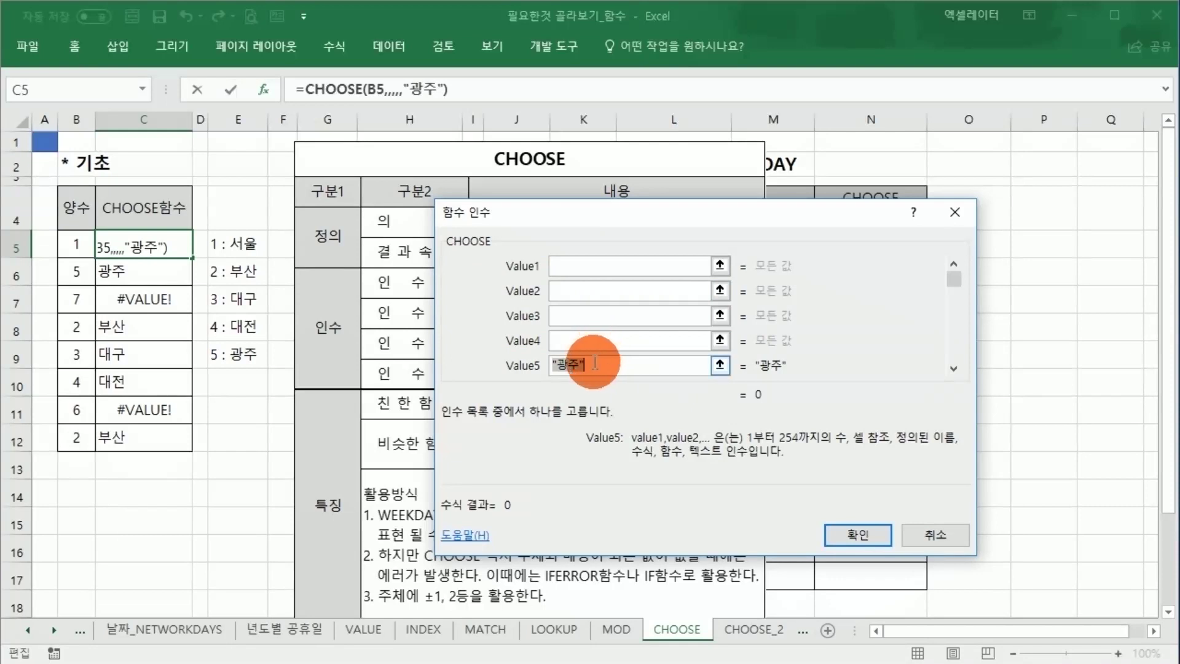
{"action": "key", "text": "Delete"}
- Set the Value1 argument of the CHOOSE formula in C5 to the number 100000
{"action": "left_click", "coordinate": [566, 266]}
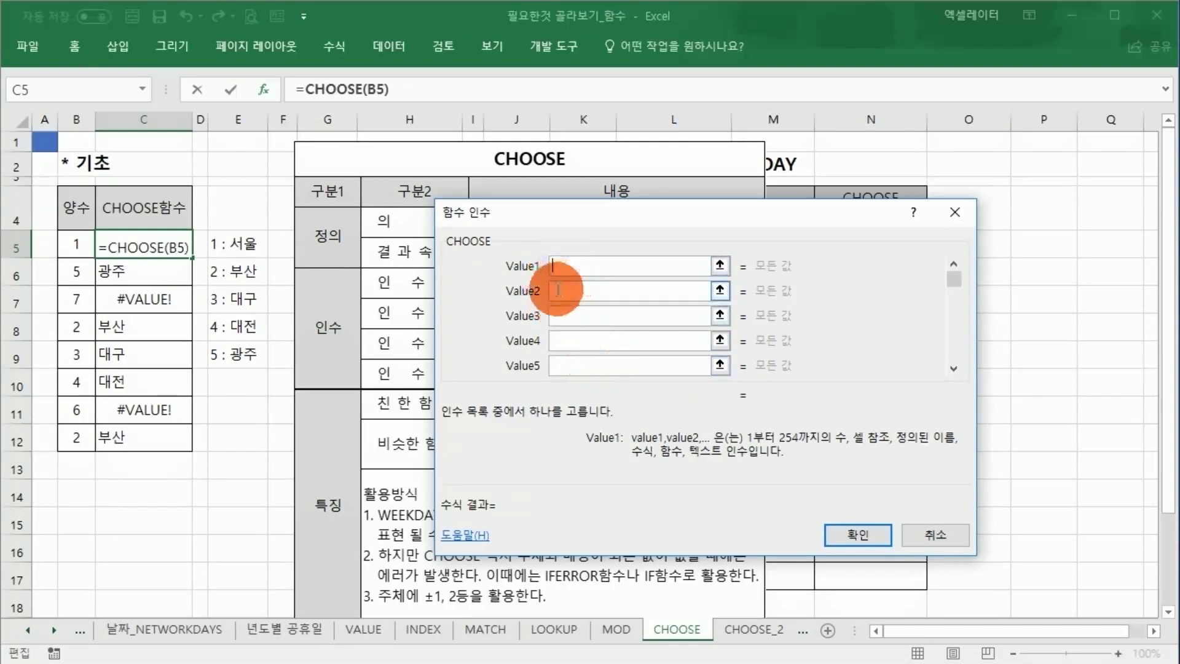
{"action": "left_click", "coordinate": [512, 262]}
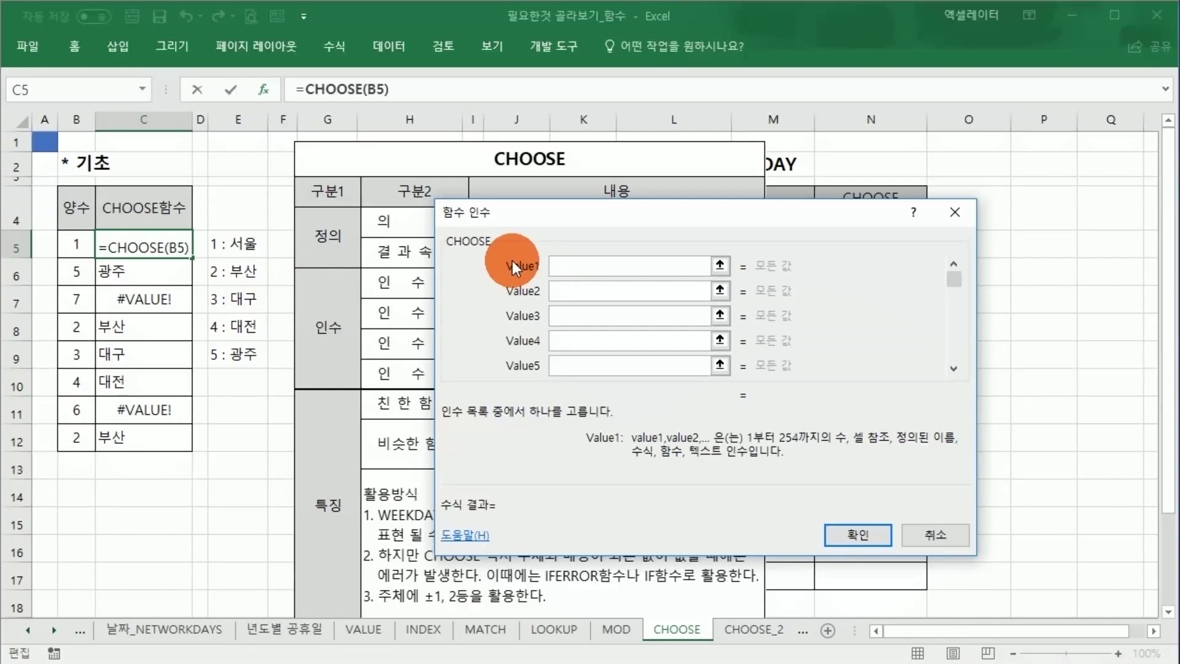
{"action": "type", "text": "10"}
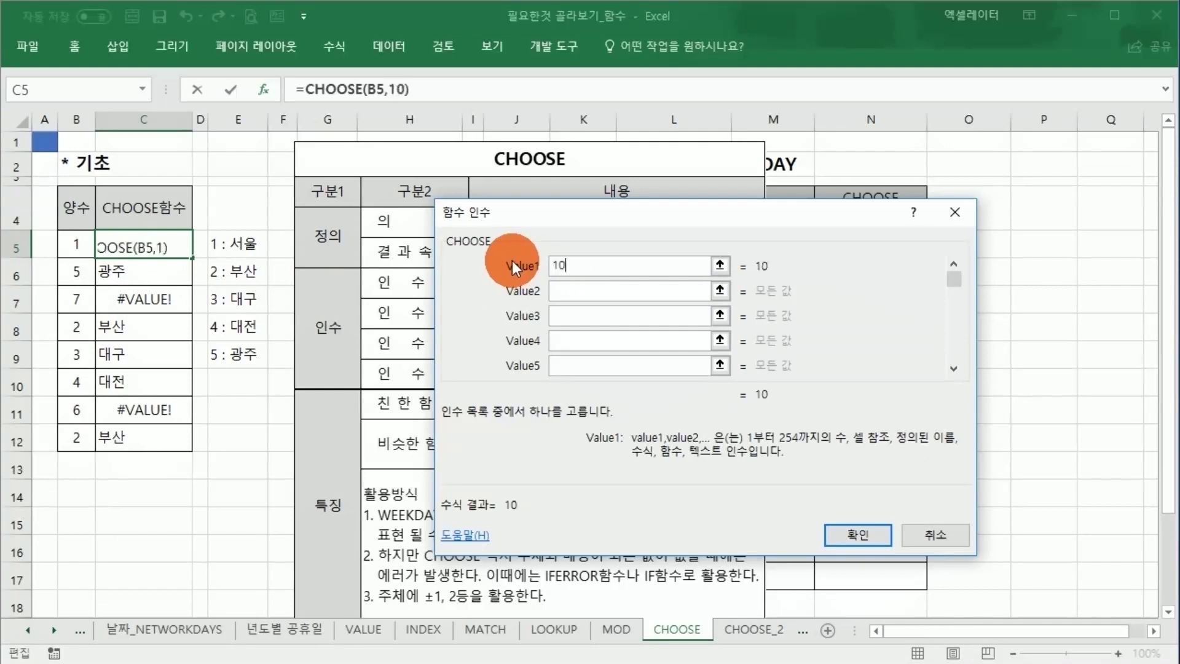
{"action": "type", "text": "0000"}
{"action": "key", "text": "Tab"}
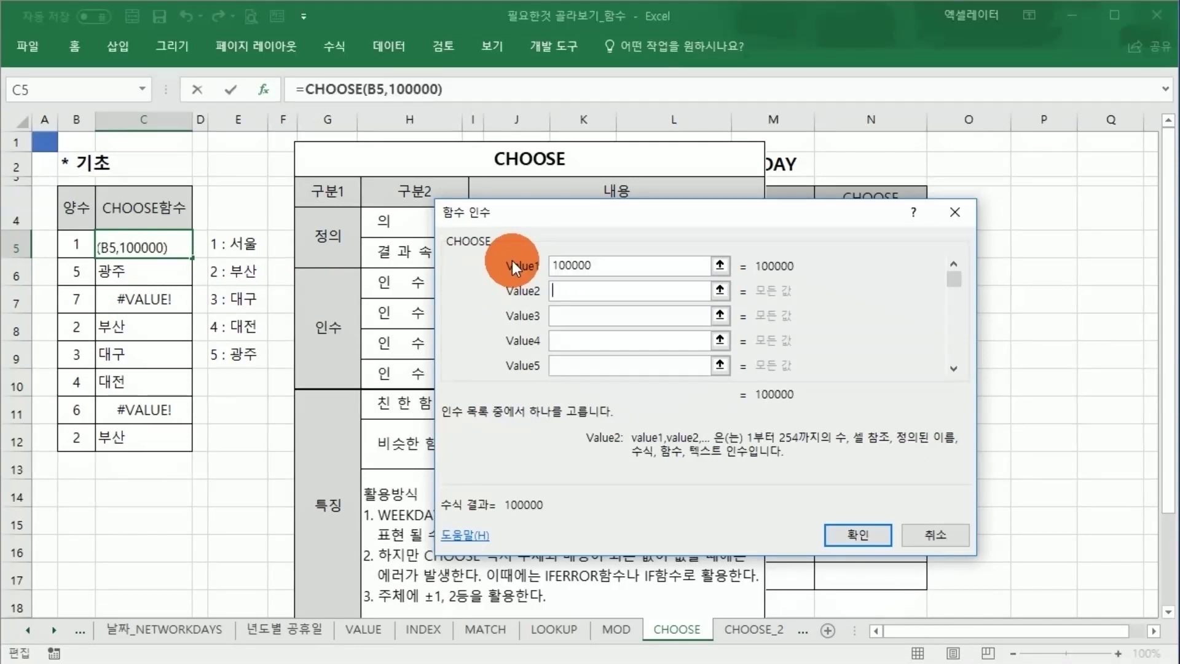
{"action": "type", "text": "5"}
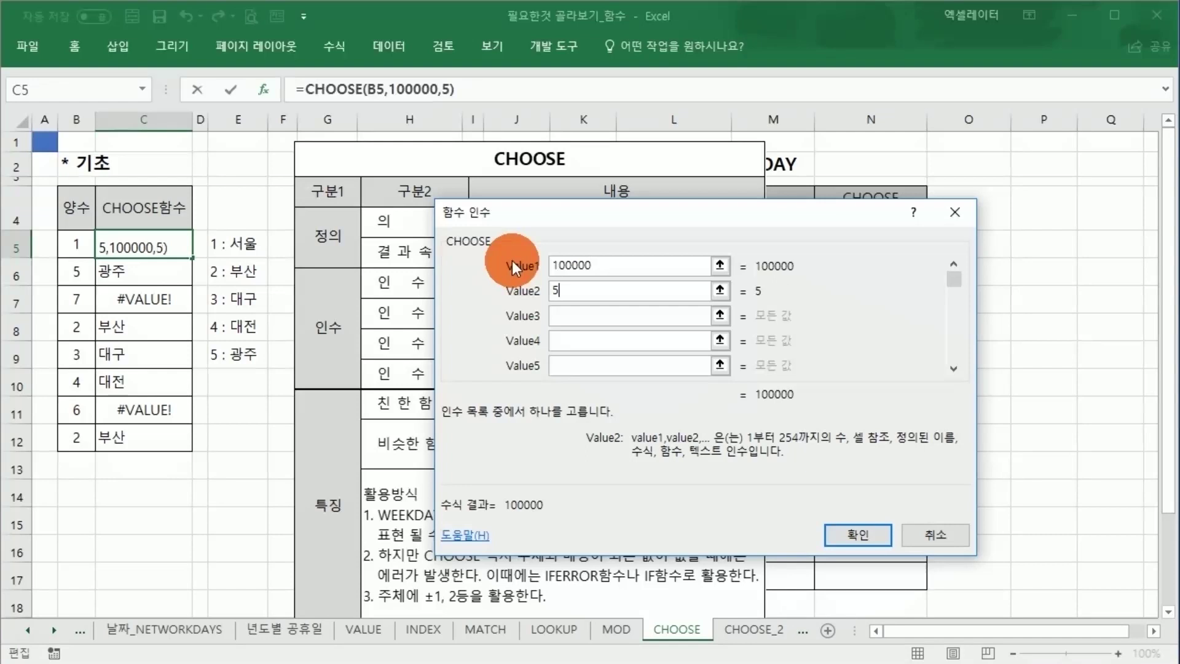
{"action": "type", "text": "0000"}
{"action": "key", "text": "Home"}
{"action": "type", "text": "\""}
{"action": "key", "text": "End"}
{"action": "type", "text": "`\""}
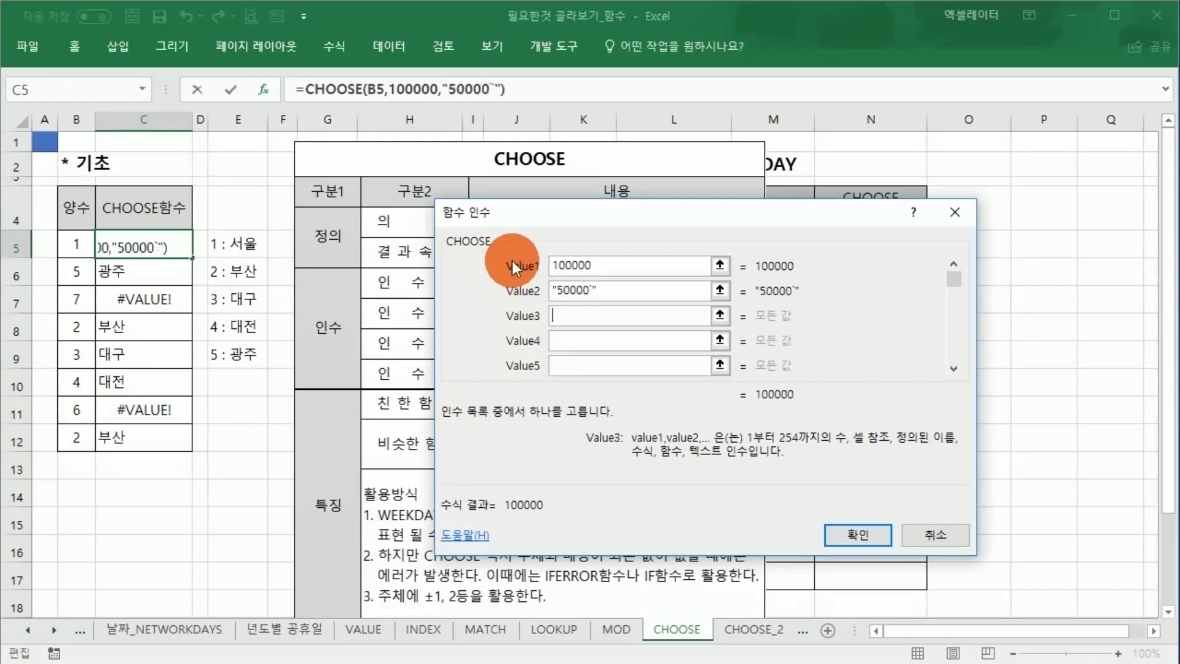
- Set the CHOOSE arguments Value2 to 50000 and Value3 to 30000, and fill the C5 formula down through C12
{"action": "key", "text": "Tab"}
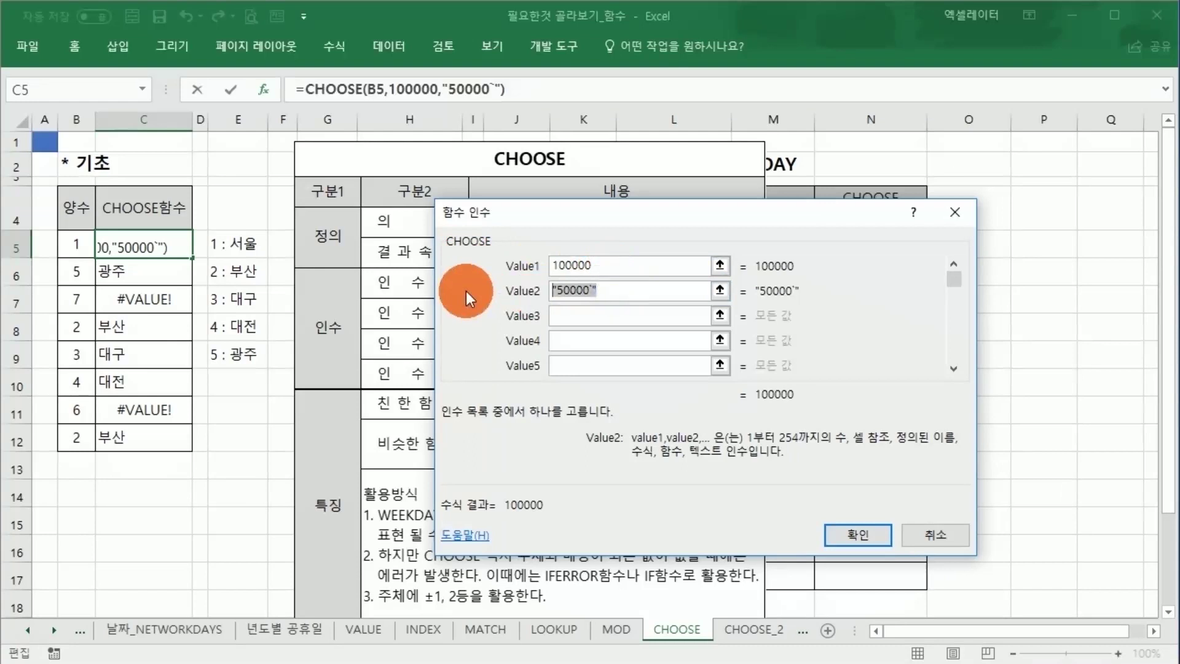
{"action": "type", "text": "50000"}
{"action": "key", "text": "Tab"}
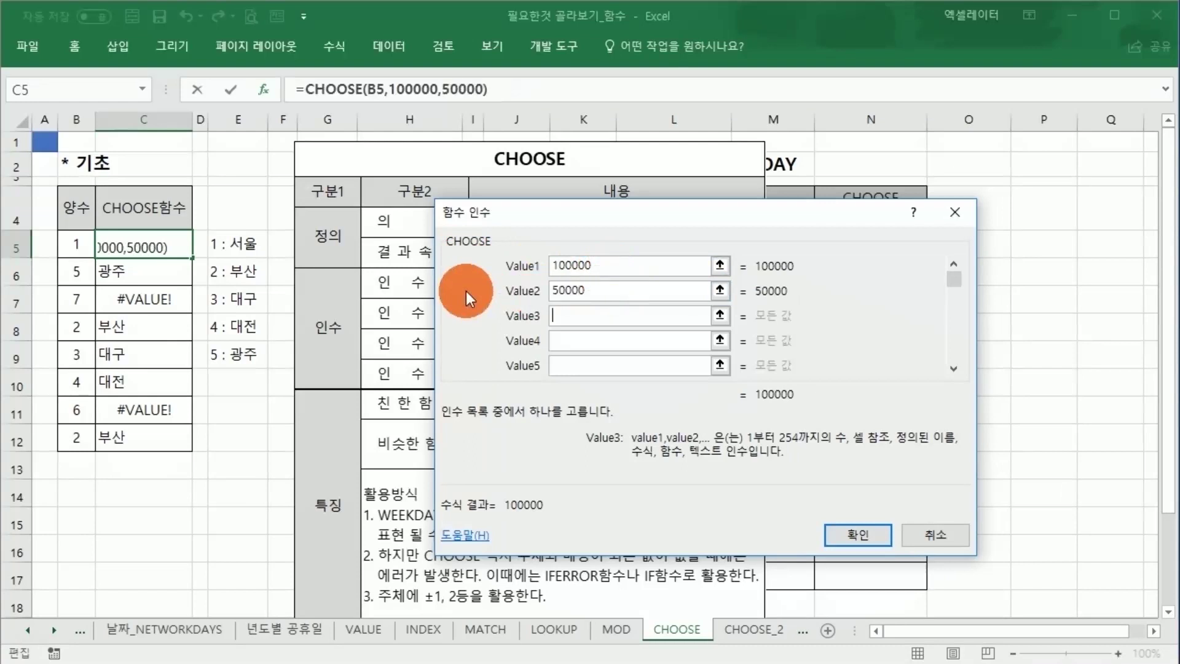
{"action": "type", "text": "30000"}
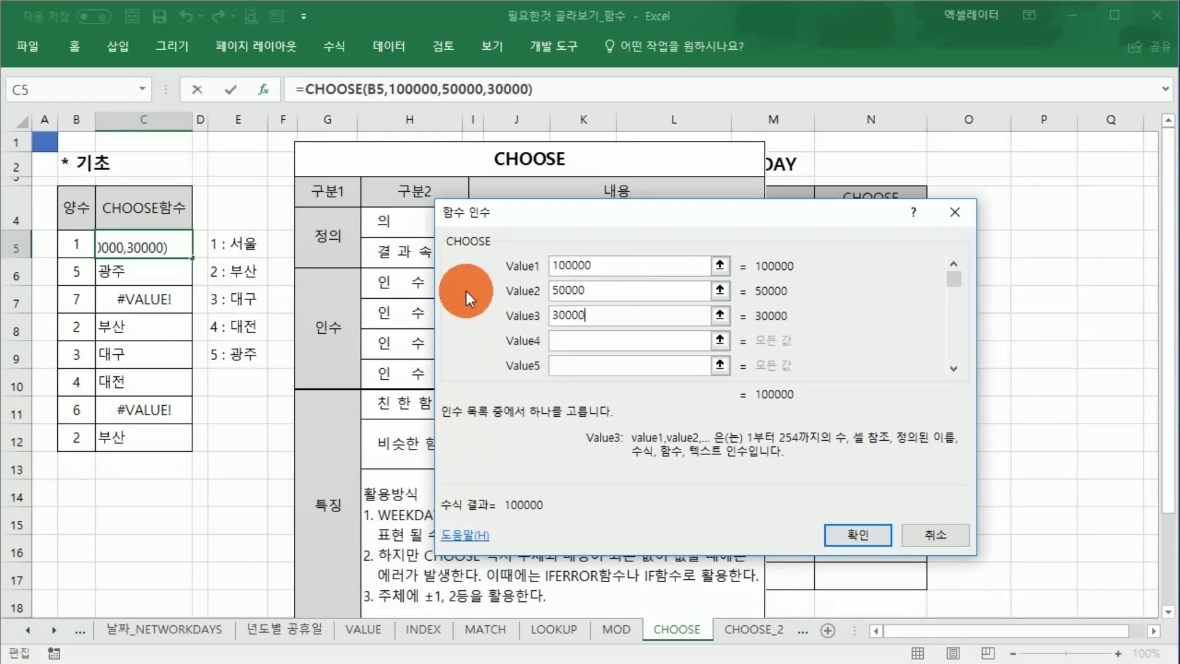
{"action": "key", "text": "Tab"}
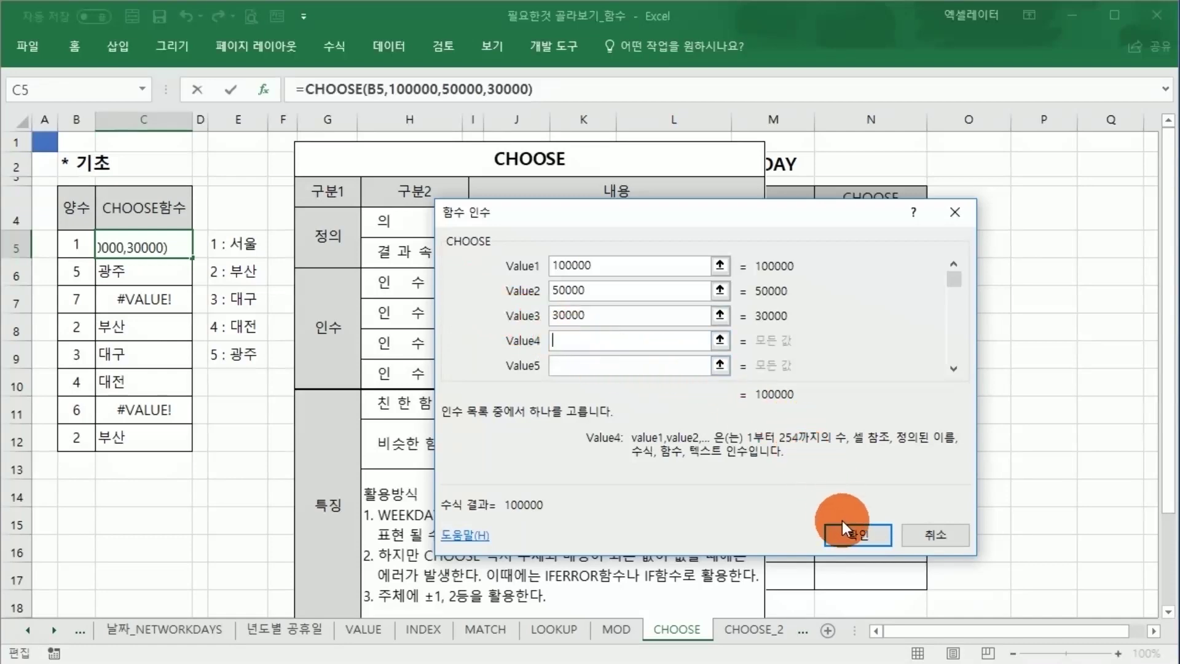
{"action": "left_click", "coordinate": [851, 534]}
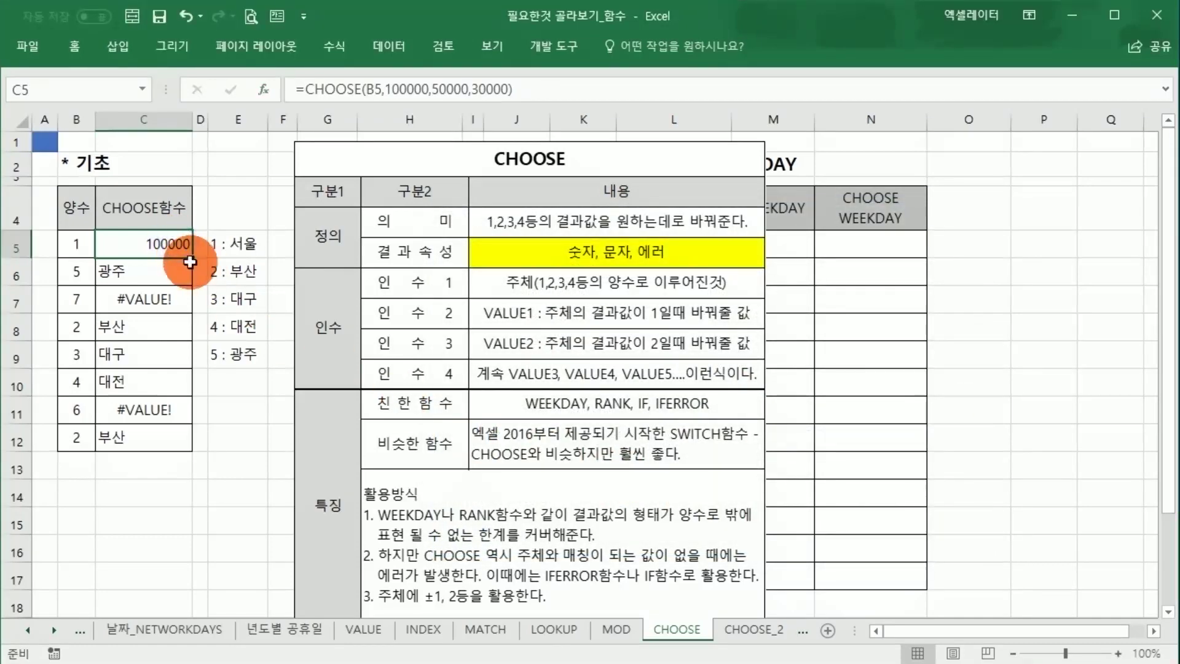
{"action": "left_click_drag", "start_coordinate": [192, 258], "coordinate": [169, 452]}
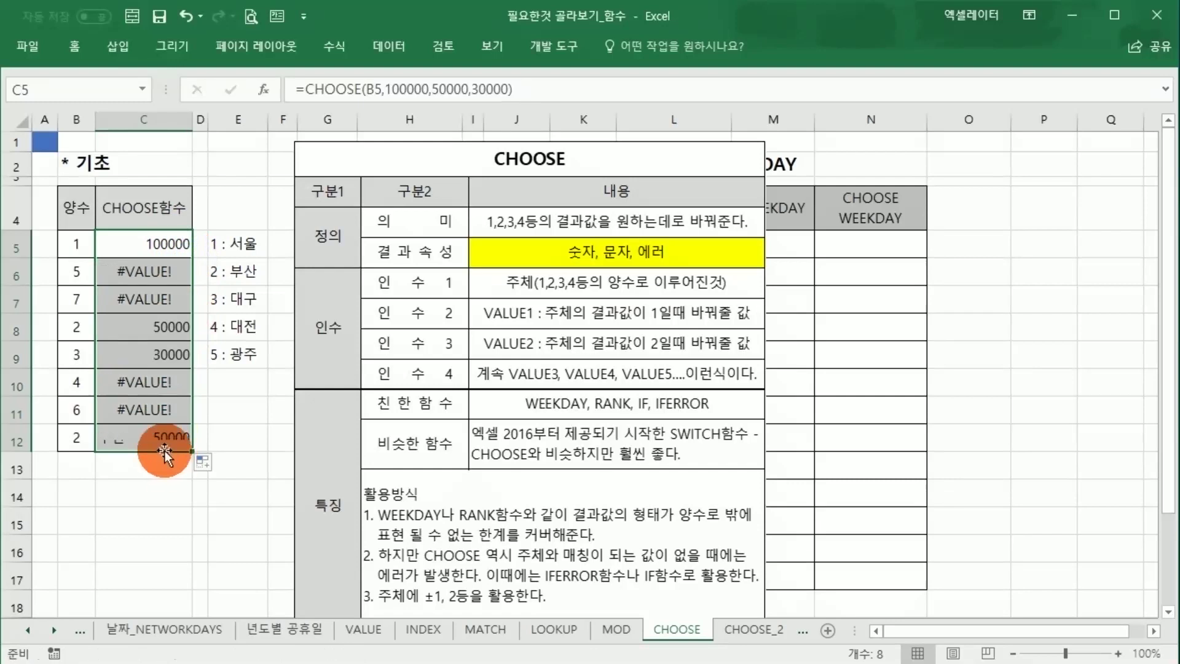
- Examine the numeric CHOOSE results in C5, C8 and C9 and the formulas behind them
{"action": "left_click", "coordinate": [158, 245]}
{"action": "left_click", "coordinate": [159, 327]}
{"action": "left_click", "coordinate": [158, 354]}
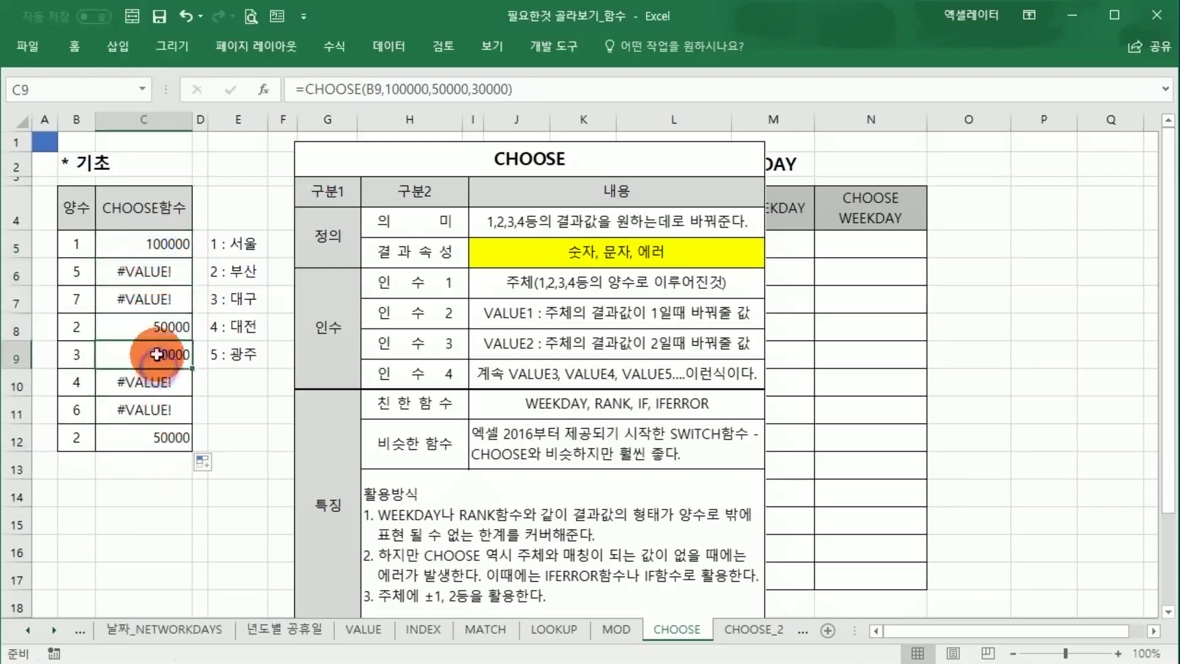
{"action": "left_click", "coordinate": [165, 263]}
{"action": "left_click", "coordinate": [163, 244]}
{"action": "left_click", "coordinate": [147, 335]}
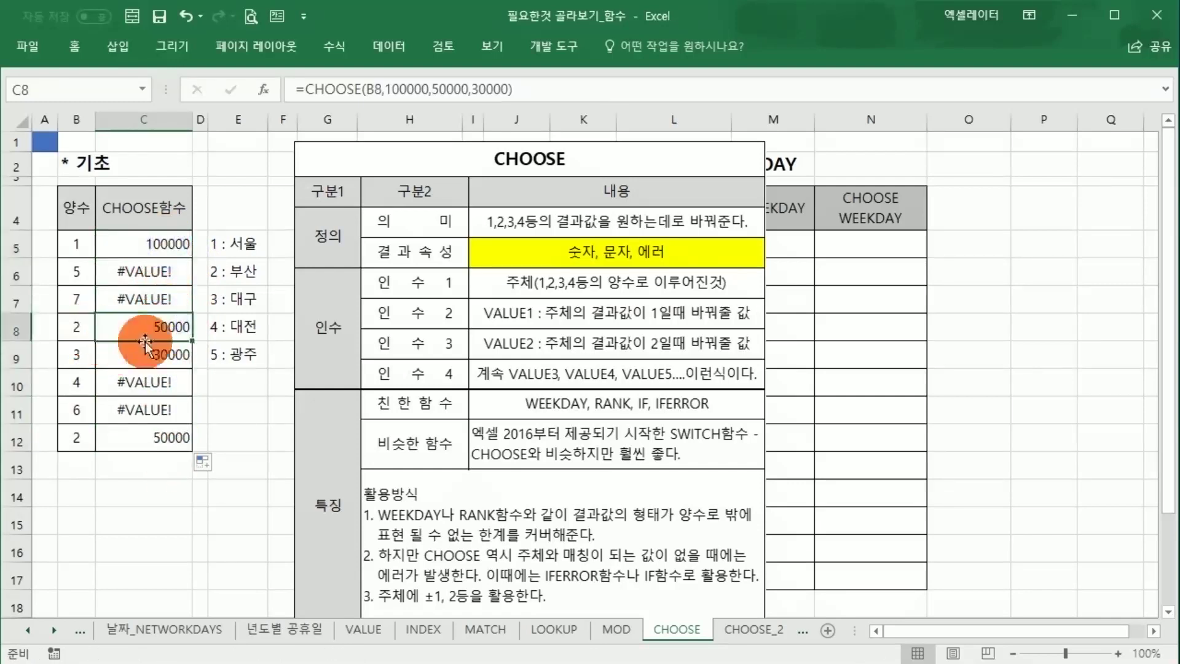
{"action": "left_click", "coordinate": [160, 359]}
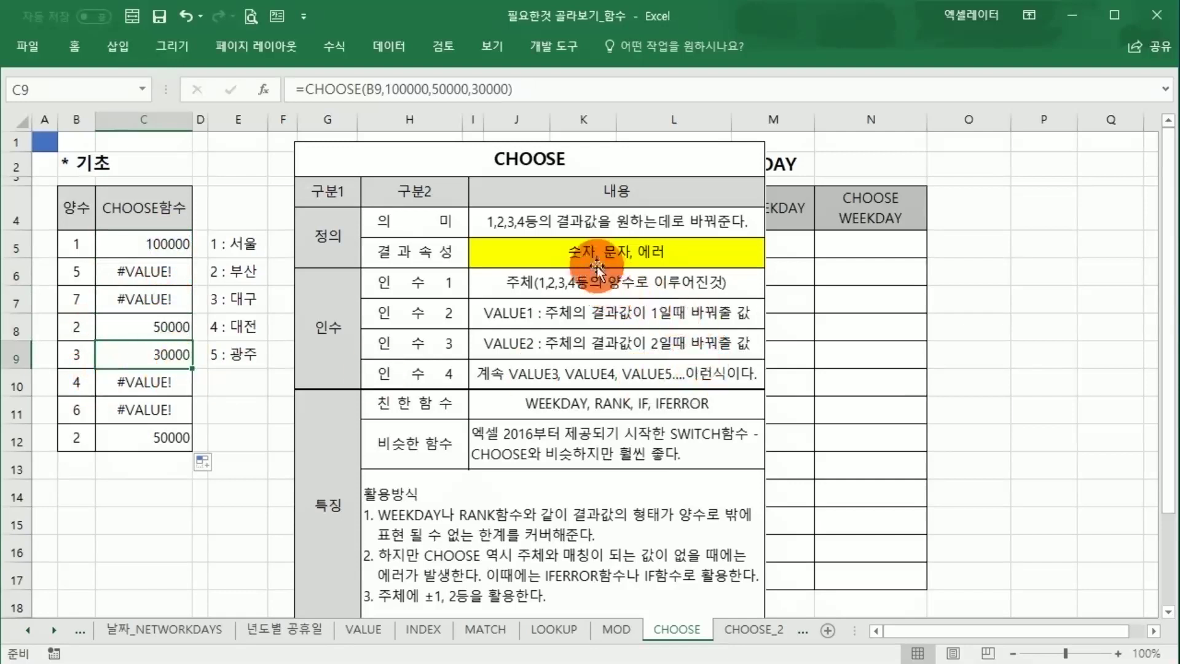
- Wrap the CHOOSE formula in C5 in an IFERROR function
{"action": "left_click", "coordinate": [165, 244]}
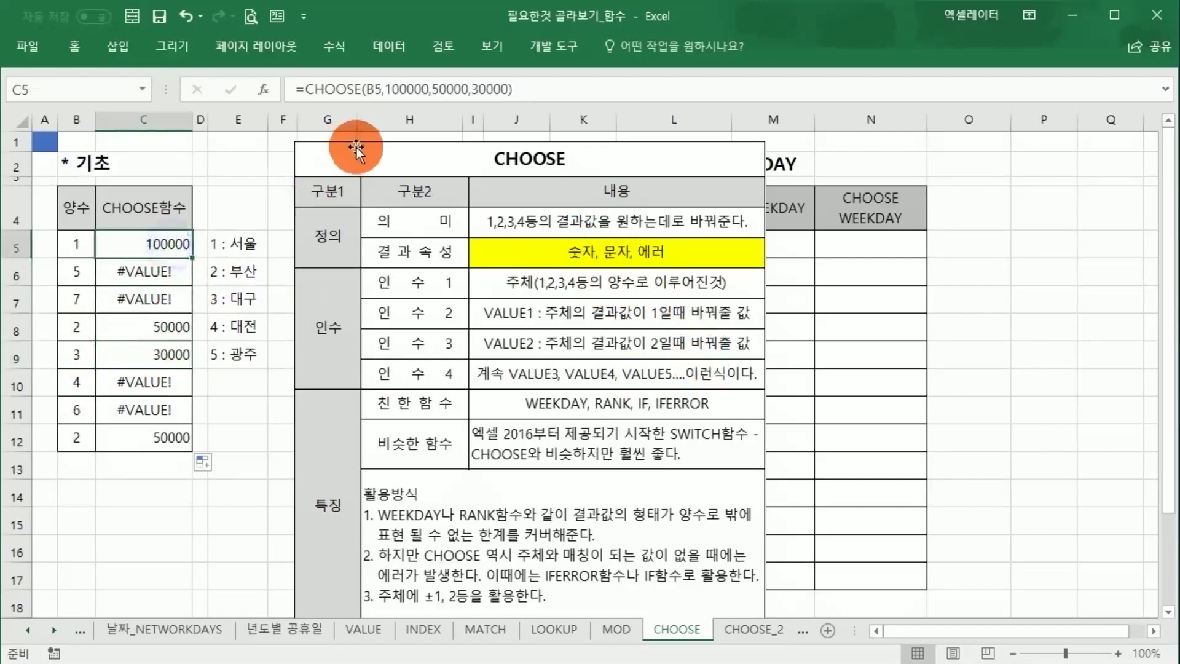
{"action": "left_click", "coordinate": [306, 90]}
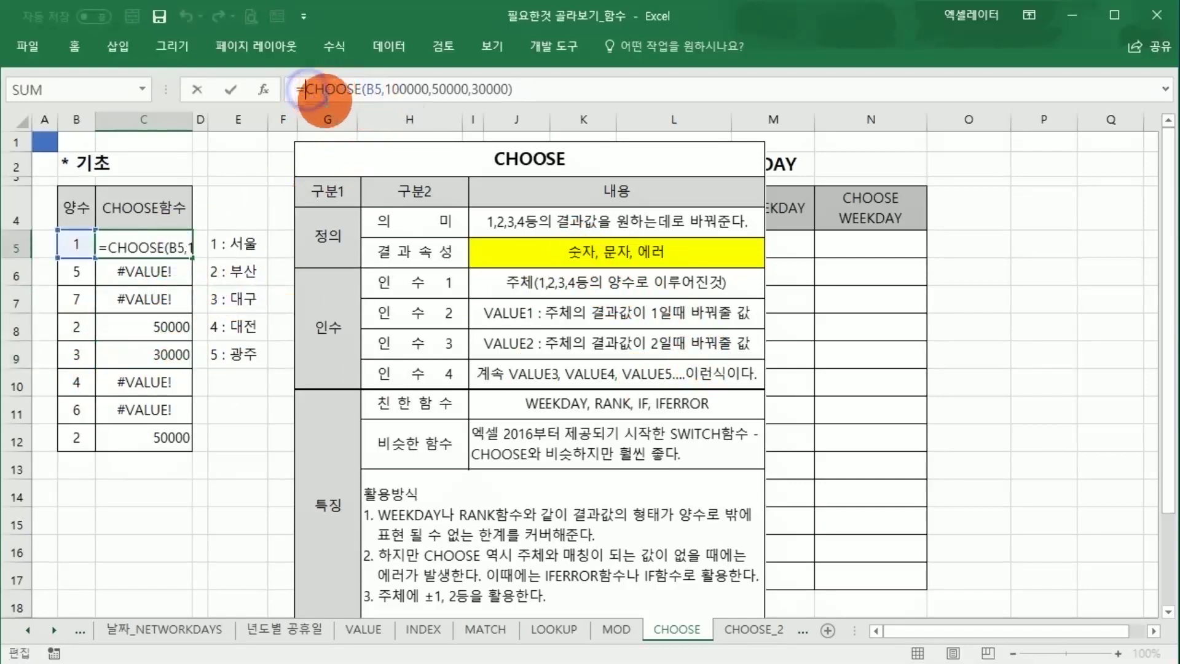
{"action": "type", "text": "ㅑㄹㄷㄱㄱ"}
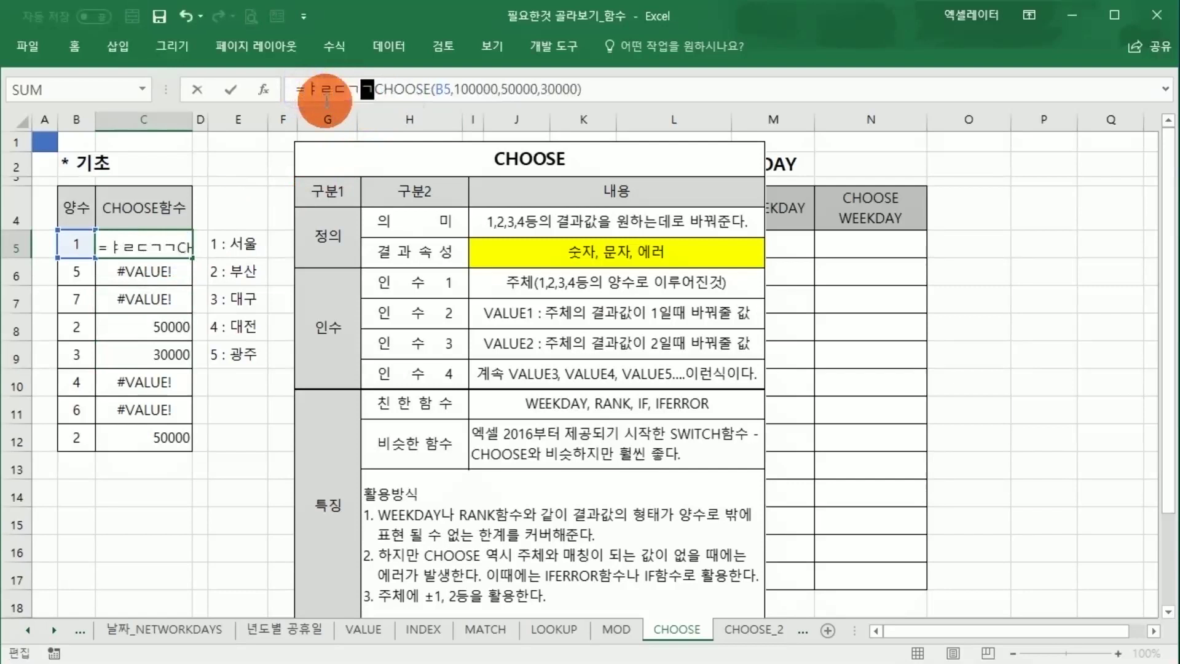
{"action": "key", "text": "BackSpace"}
{"action": "key", "text": "BackSpace"}
{"action": "key", "text": "BackSpace"}
{"action": "type", "text": "o"}
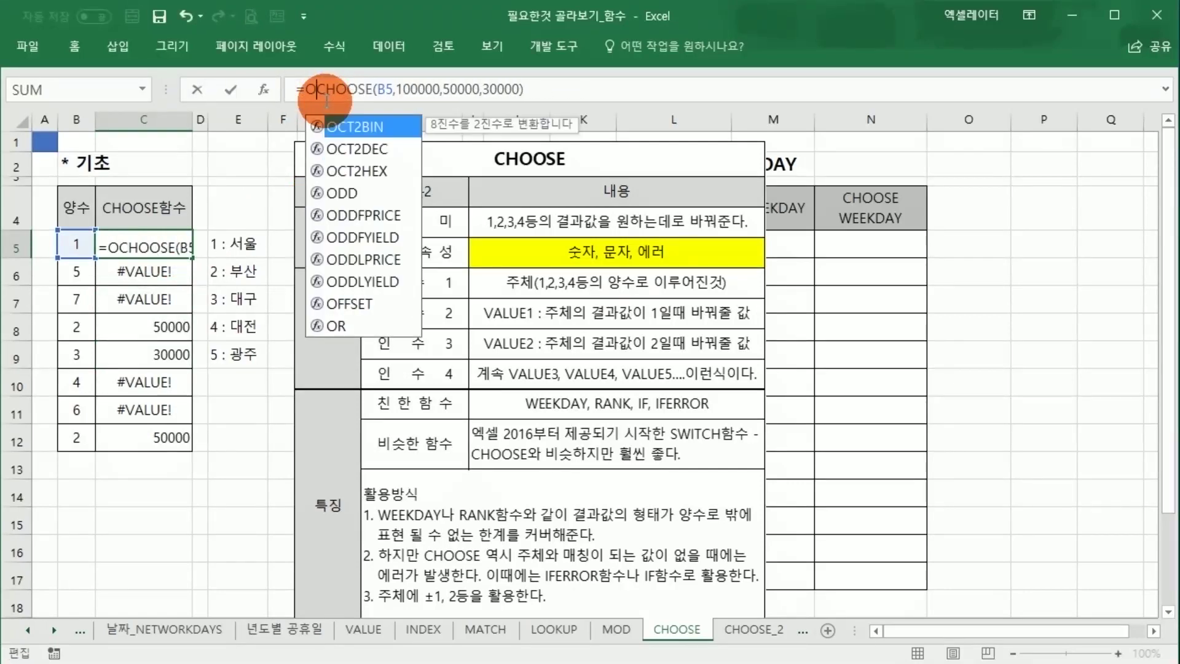
{"action": "key", "text": "BackSpace"}
{"action": "type", "text": "IF"}
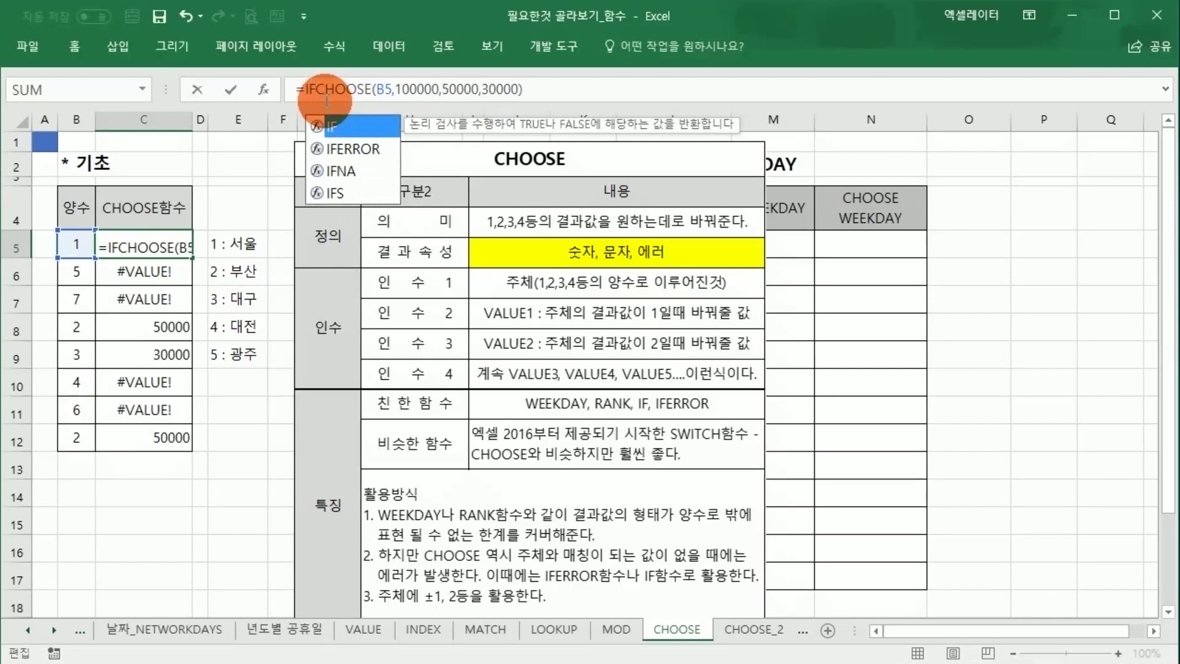
{"action": "type", "text": "ERROR("}
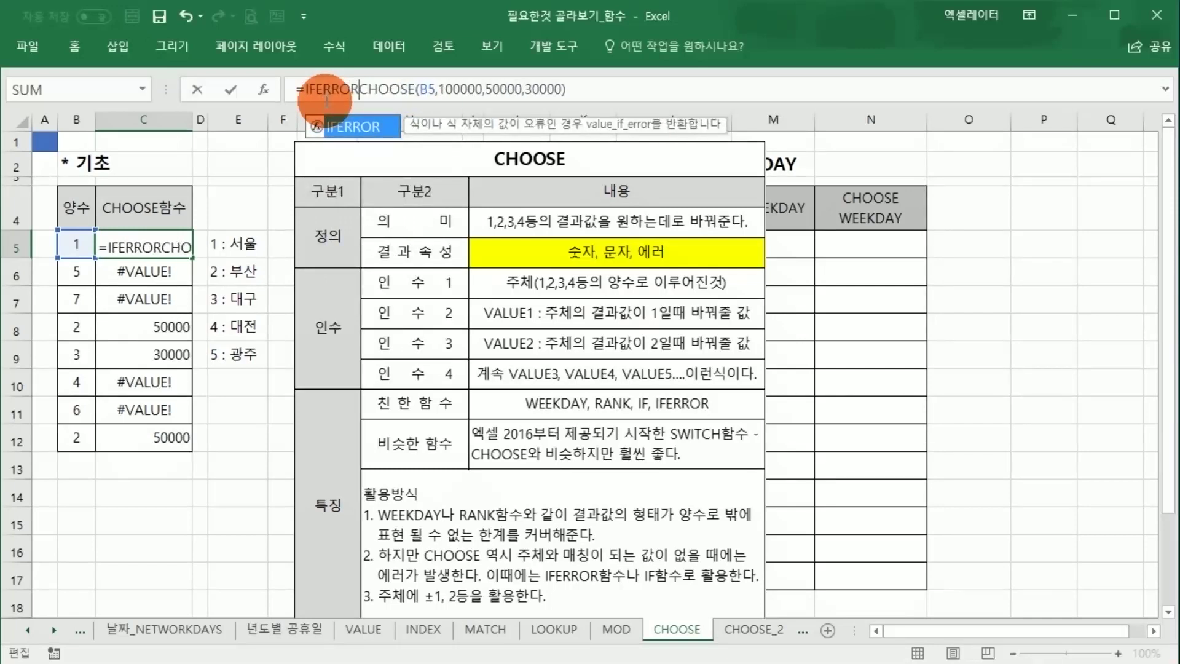
- Set the IFERROR argument Value_if_error to "" and fill the C5 formula down through C12
{"action": "left_click", "coordinate": [572, 89]}
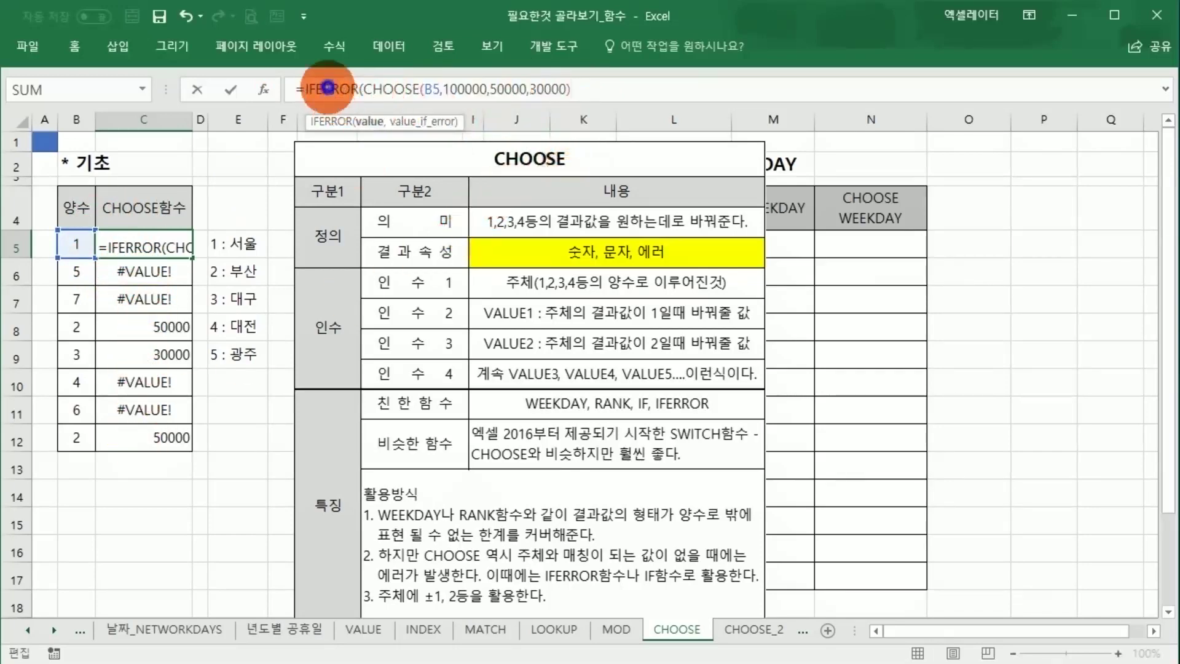
{"action": "left_click", "coordinate": [263, 89]}
{"action": "left_click", "coordinate": [657, 329]}
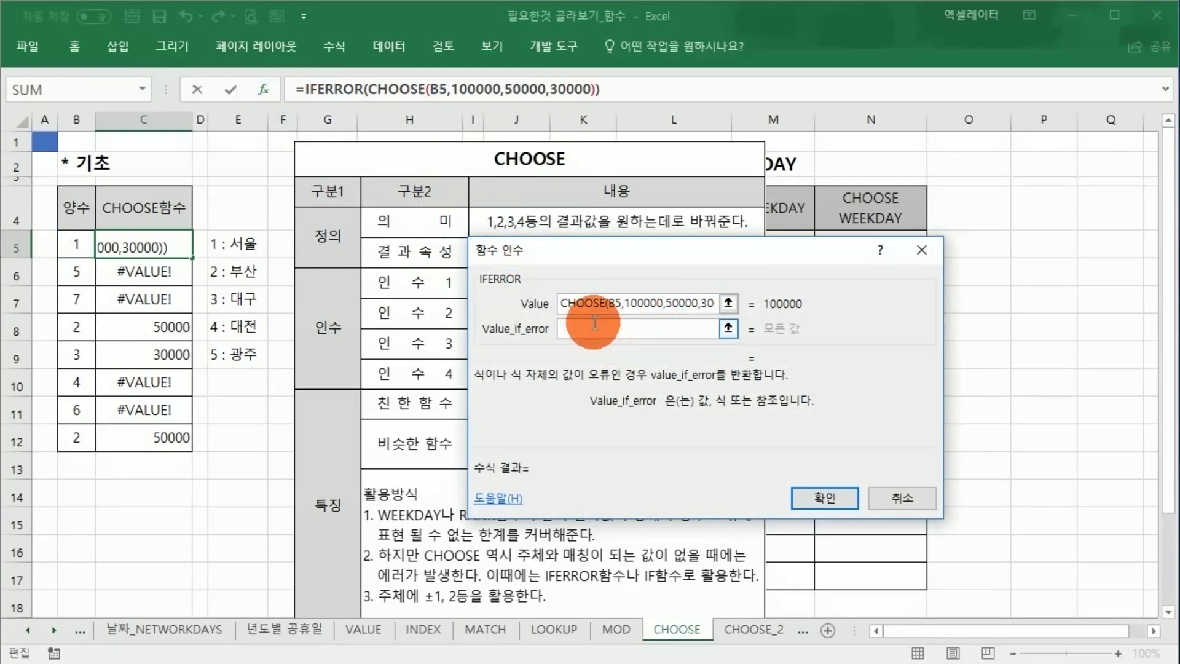
{"action": "type", "text": "\"\""}
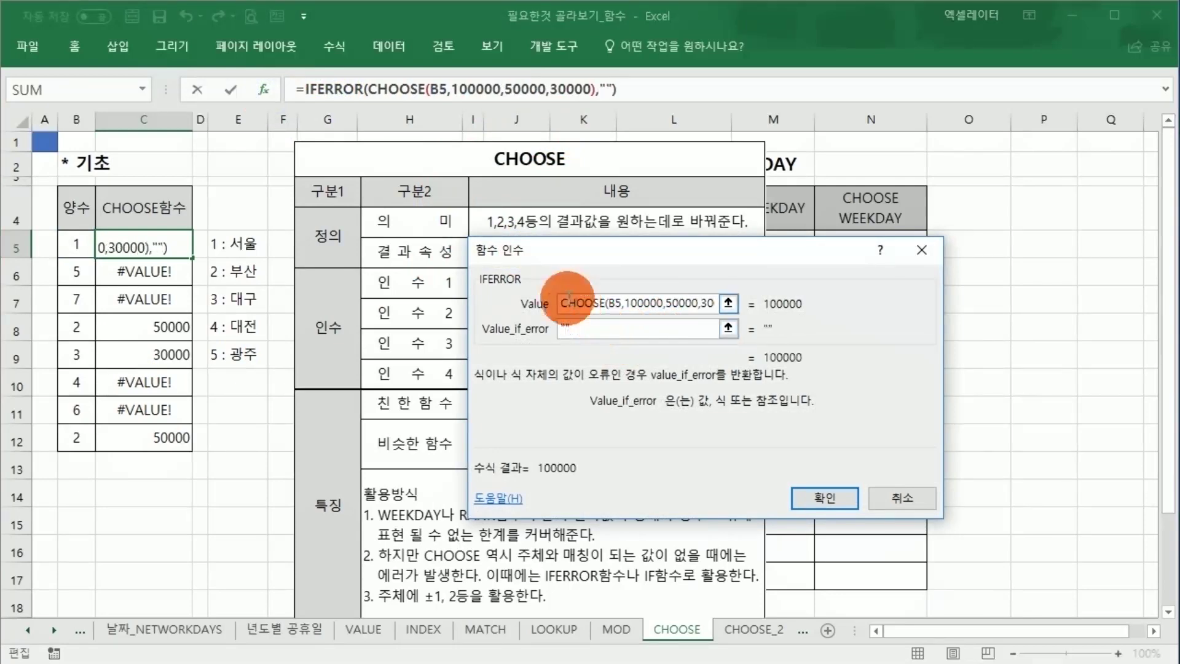
{"action": "left_click", "coordinate": [562, 304]}
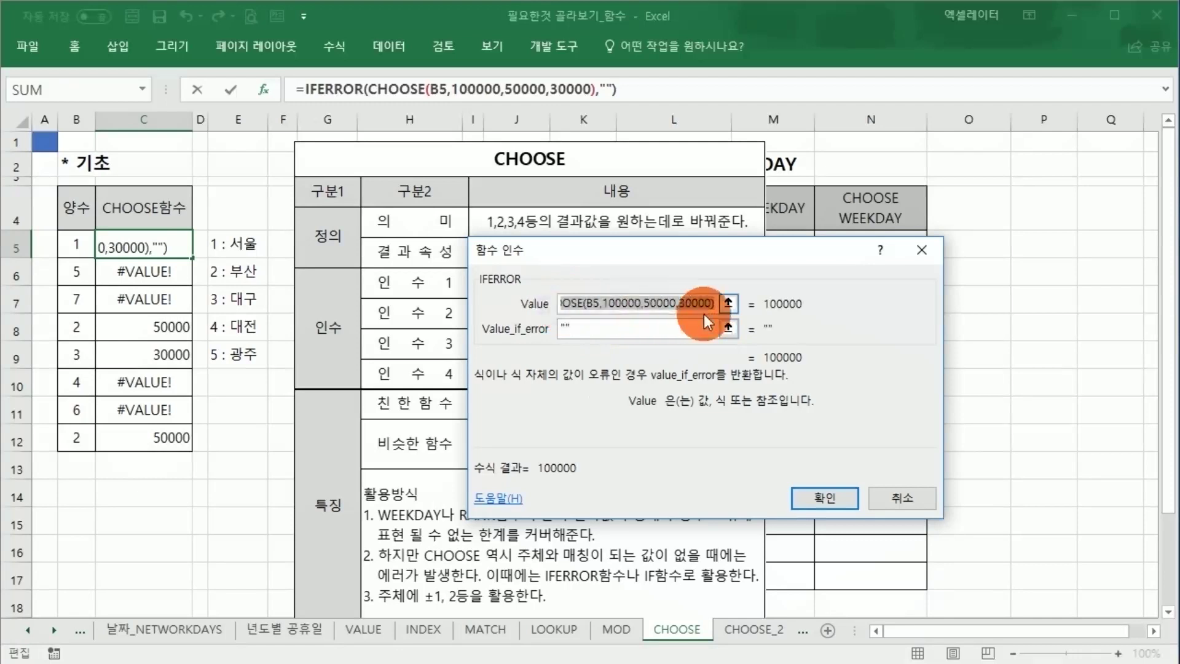
{"action": "left_click", "coordinate": [571, 328]}
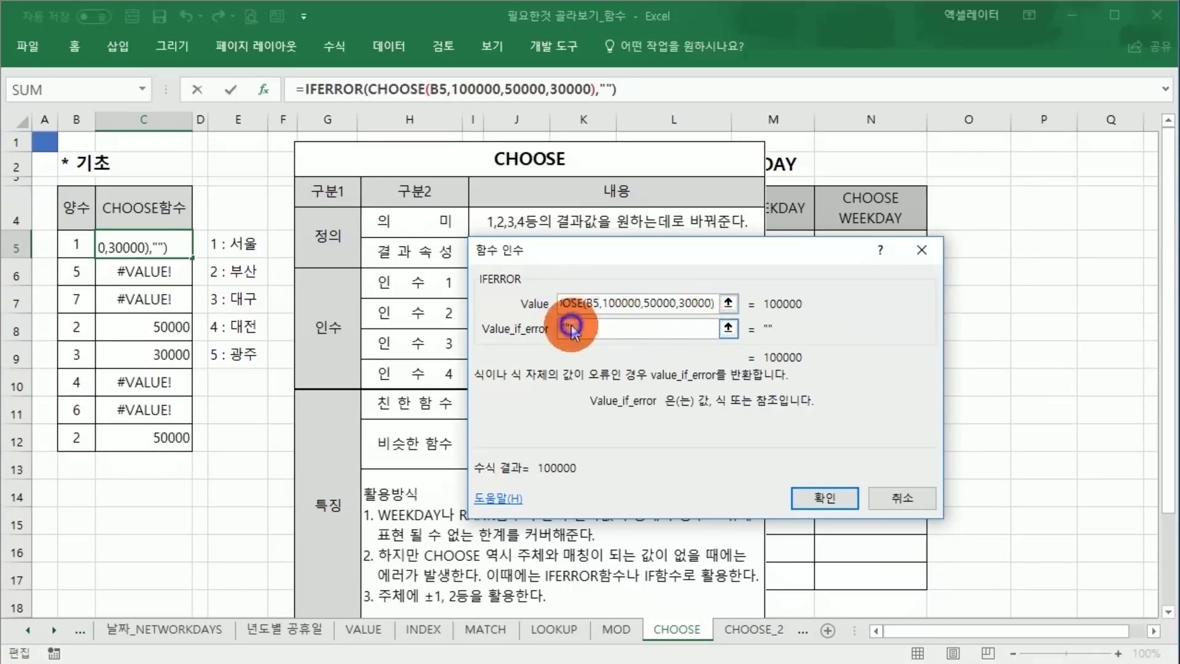
{"action": "left_click", "coordinate": [810, 498]}
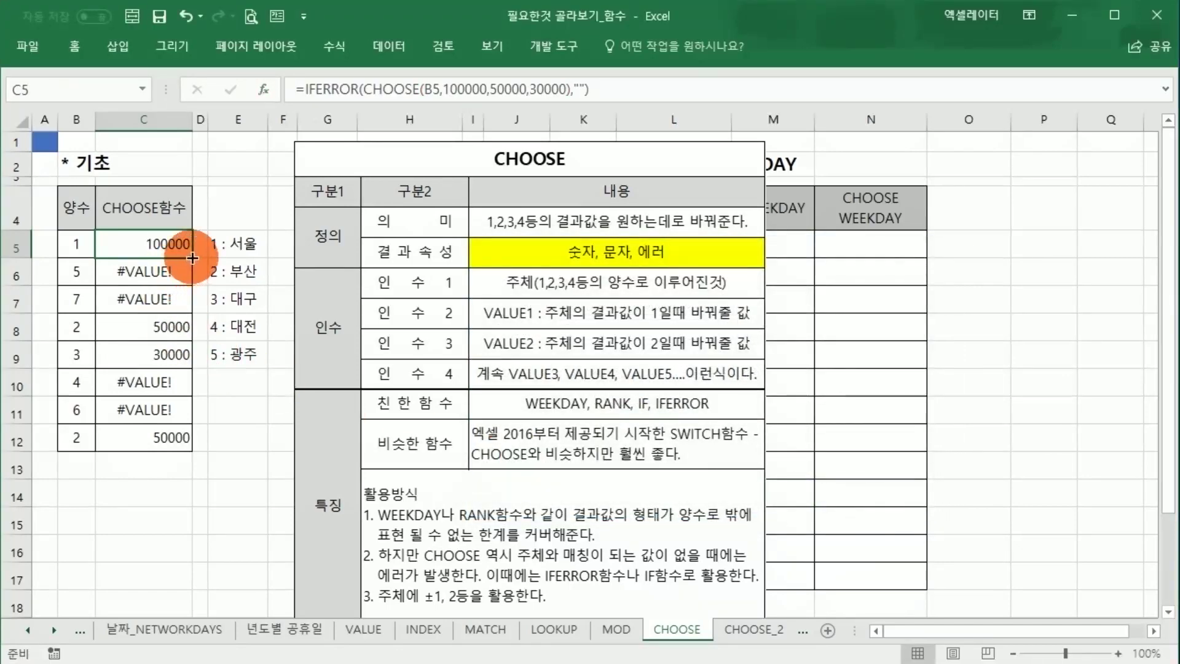
{"action": "left_click_drag", "start_coordinate": [192, 257], "coordinate": [232, 444]}
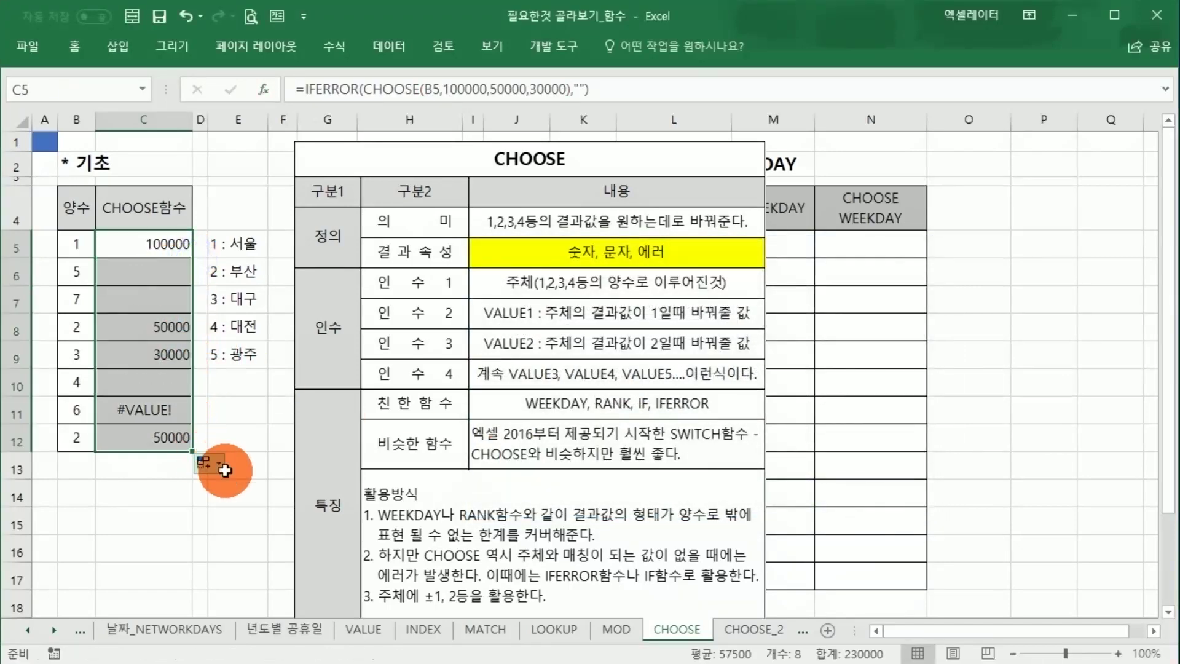
- Examine the IFERROR-wrapped CHOOSE results in column C against the matching numbers in column B
{"action": "left_click", "coordinate": [274, 439]}
{"action": "left_click", "coordinate": [139, 335]}
{"action": "left_click", "coordinate": [92, 332]}
{"action": "left_click", "coordinate": [83, 354]}
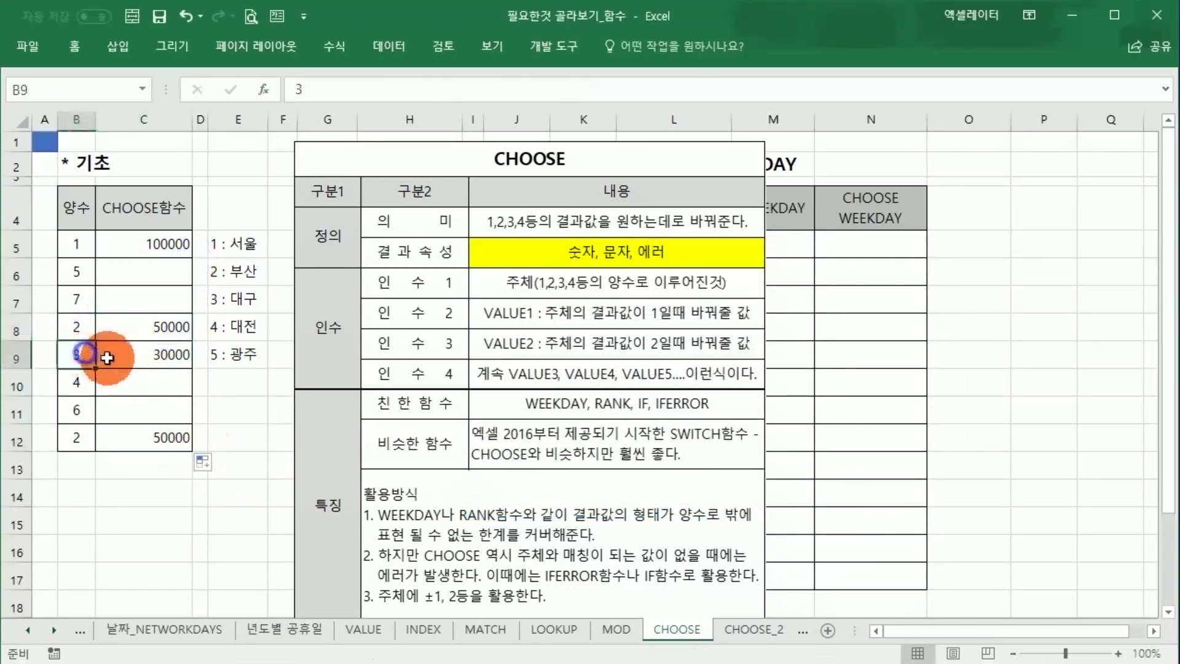
{"action": "left_click", "coordinate": [144, 361]}
{"action": "left_click", "coordinate": [163, 443]}
{"action": "left_click", "coordinate": [92, 448]}
{"action": "left_click", "coordinate": [165, 442]}
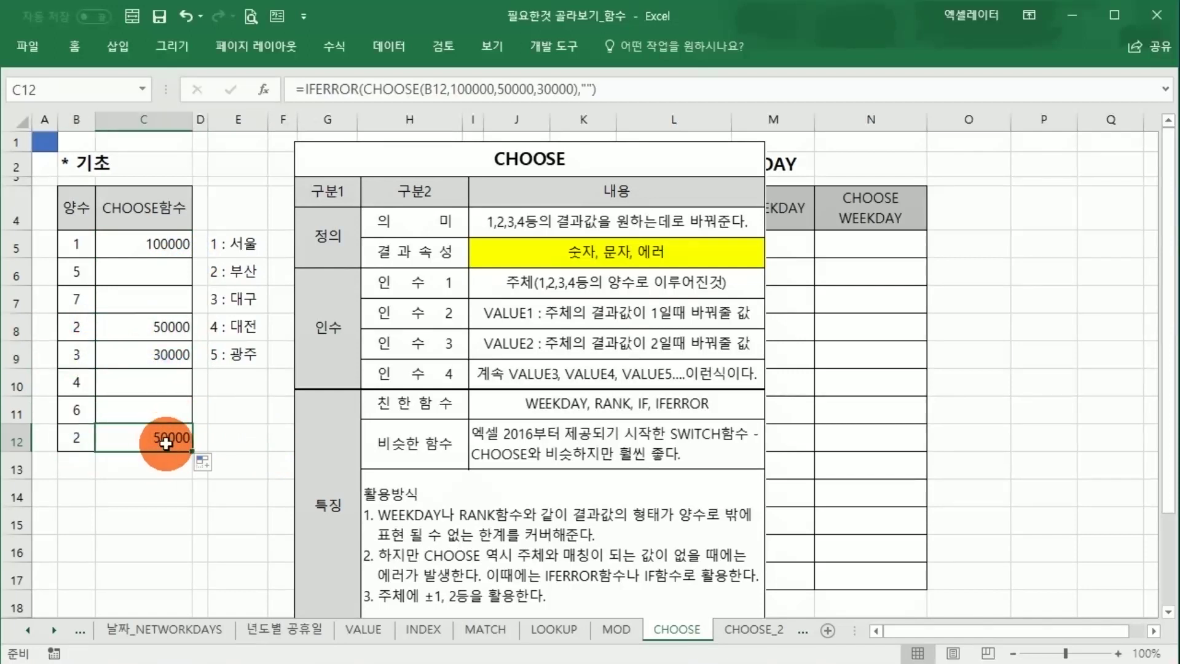
{"action": "left_click_drag", "start_coordinate": [157, 242], "coordinate": [159, 438]}
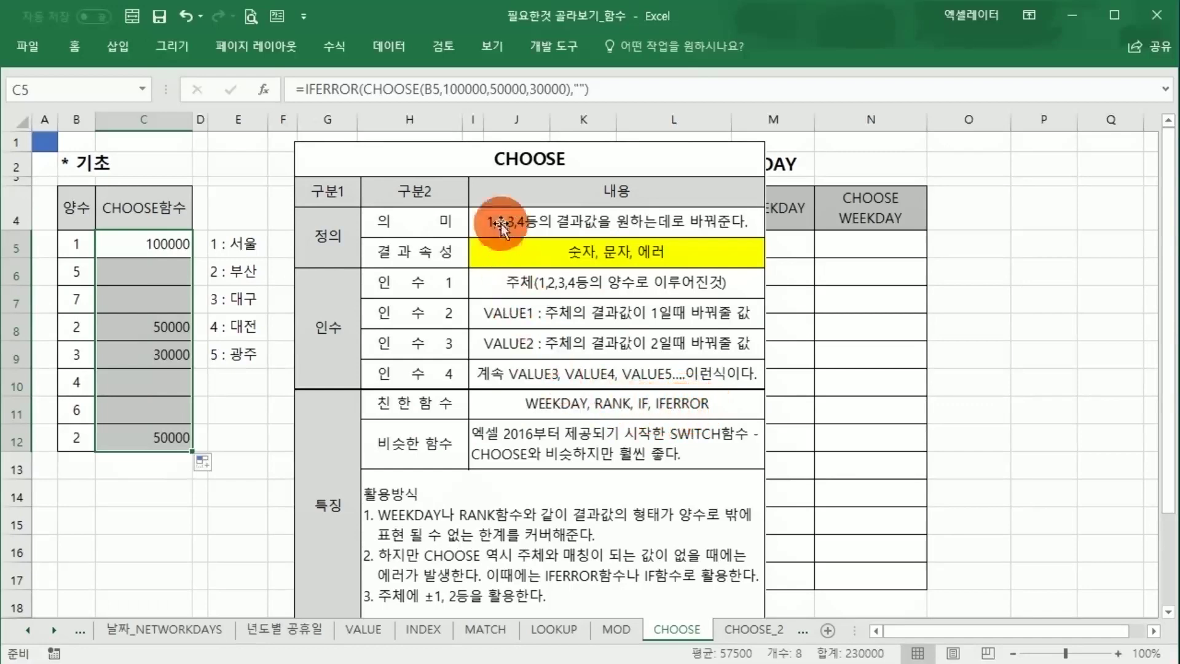
- Move the CHOOSE summary picture clear of the second practice table, the one about adjusting the index by ±1 or 2
{"action": "left_click_drag", "start_coordinate": [475, 180], "coordinate": [728, 163]}
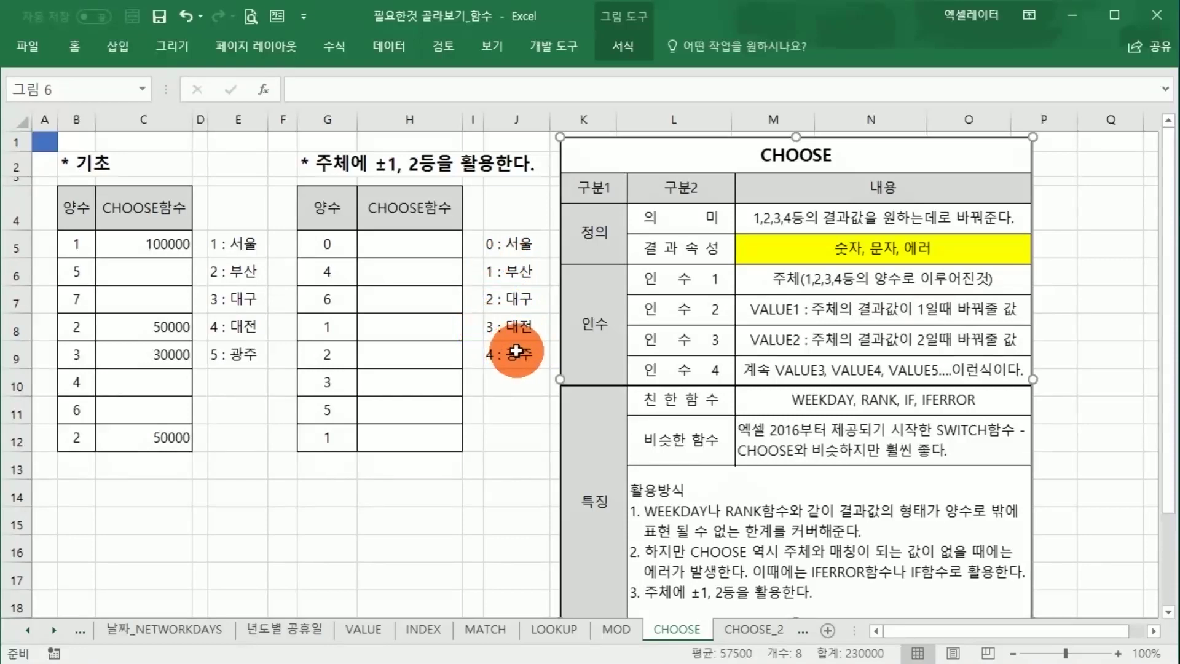
{"action": "left_click", "coordinate": [410, 244]}
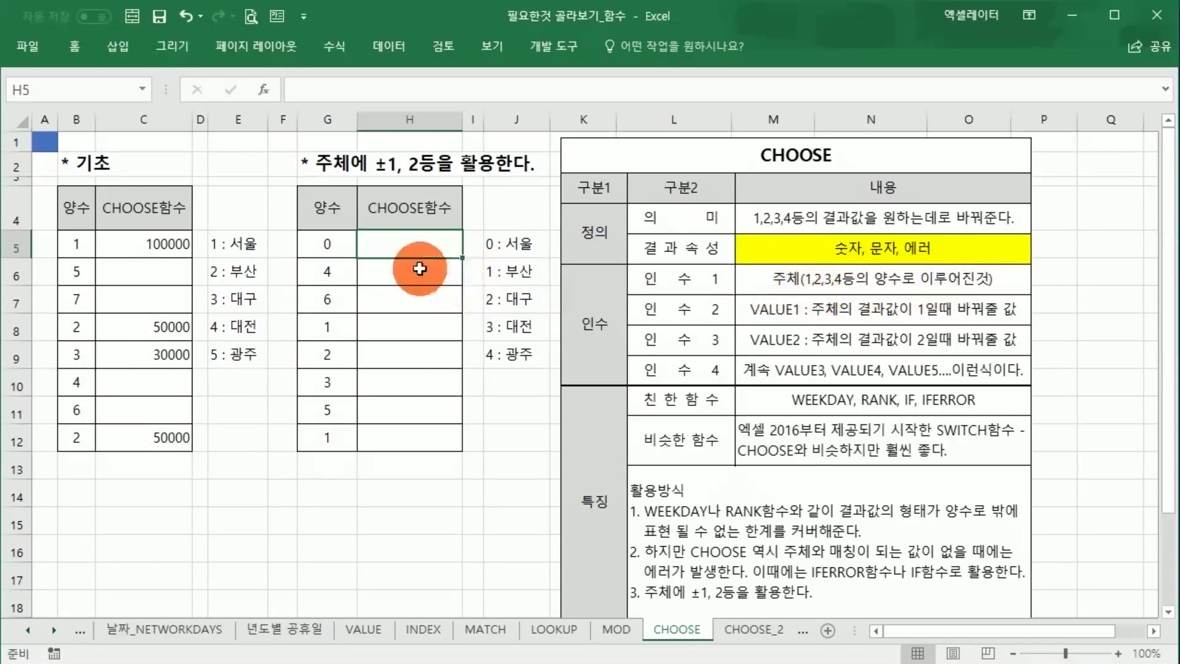
{"action": "left_click", "coordinate": [327, 249]}
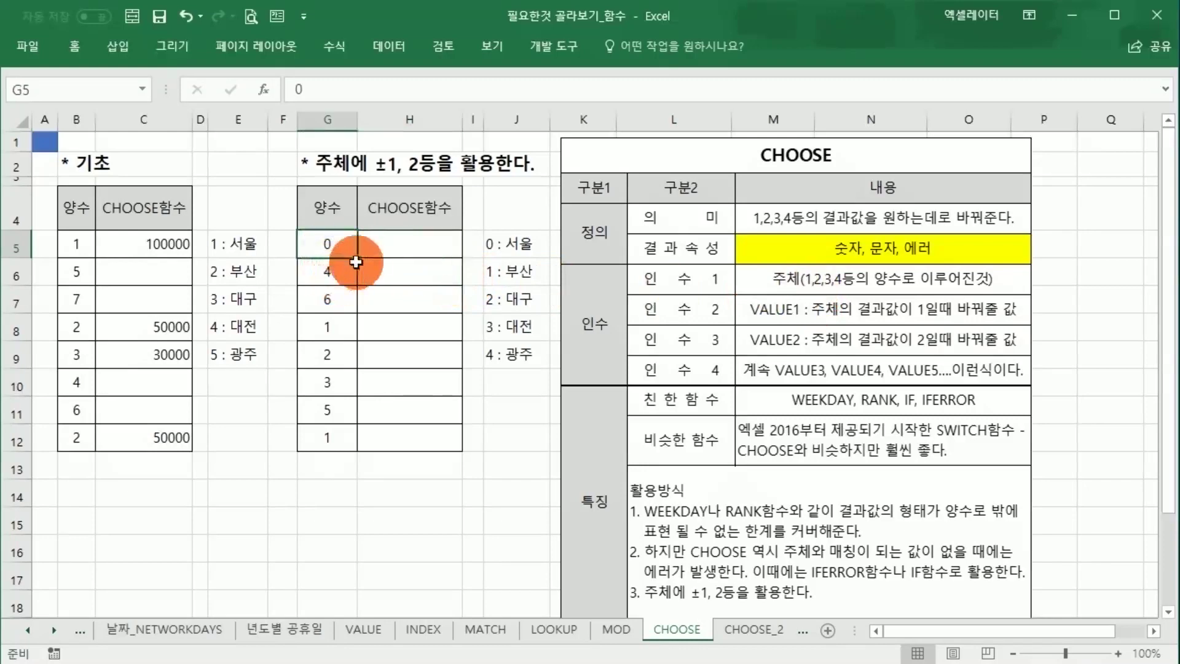
- Start a CHOOSE formula in H5 and set its Index_num argument to G5+1
{"action": "left_click", "coordinate": [373, 241]}
{"action": "type", "text": "="}
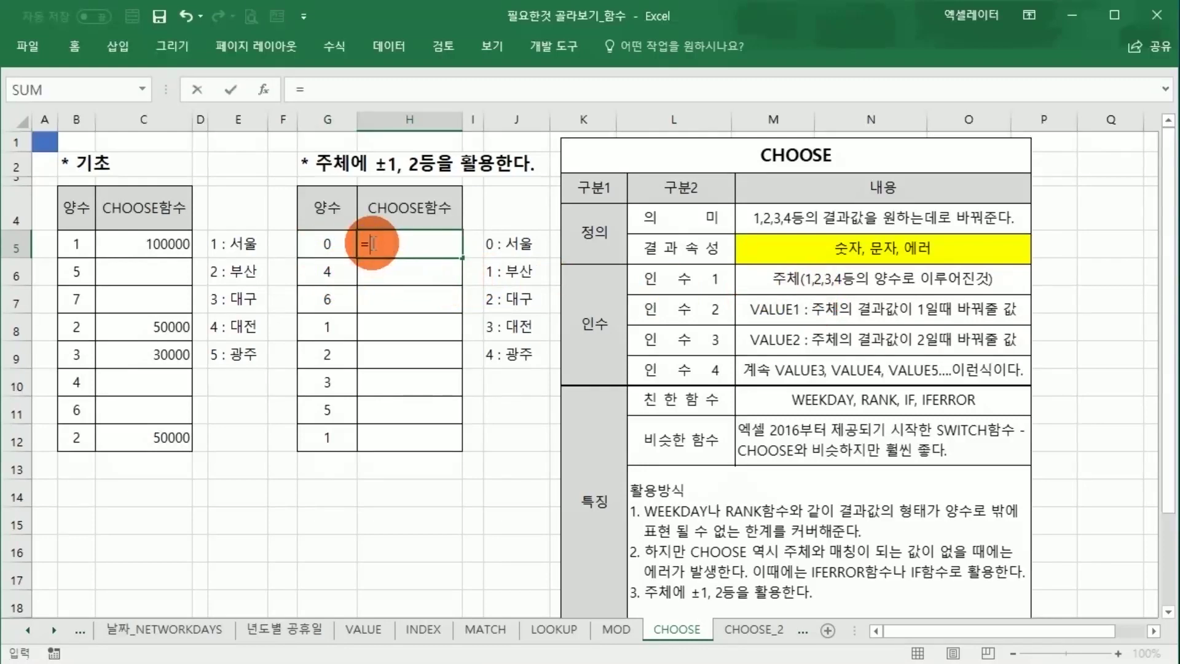
{"action": "type", "text": "CHOOSE"}
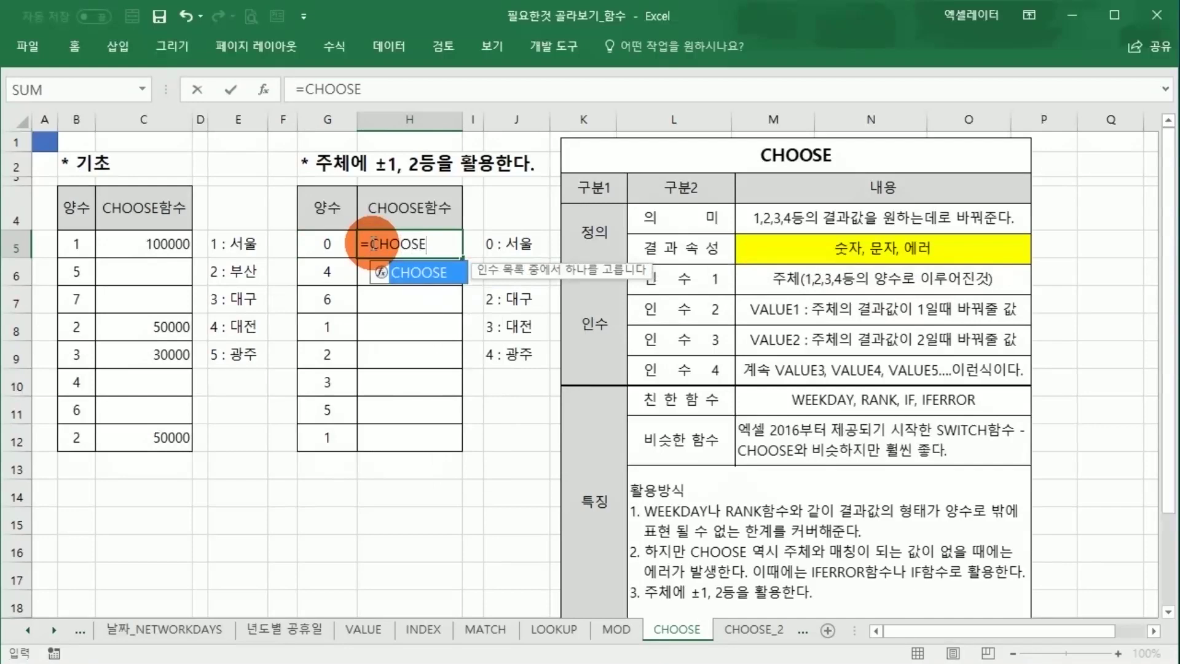
{"action": "type", "text": "("}
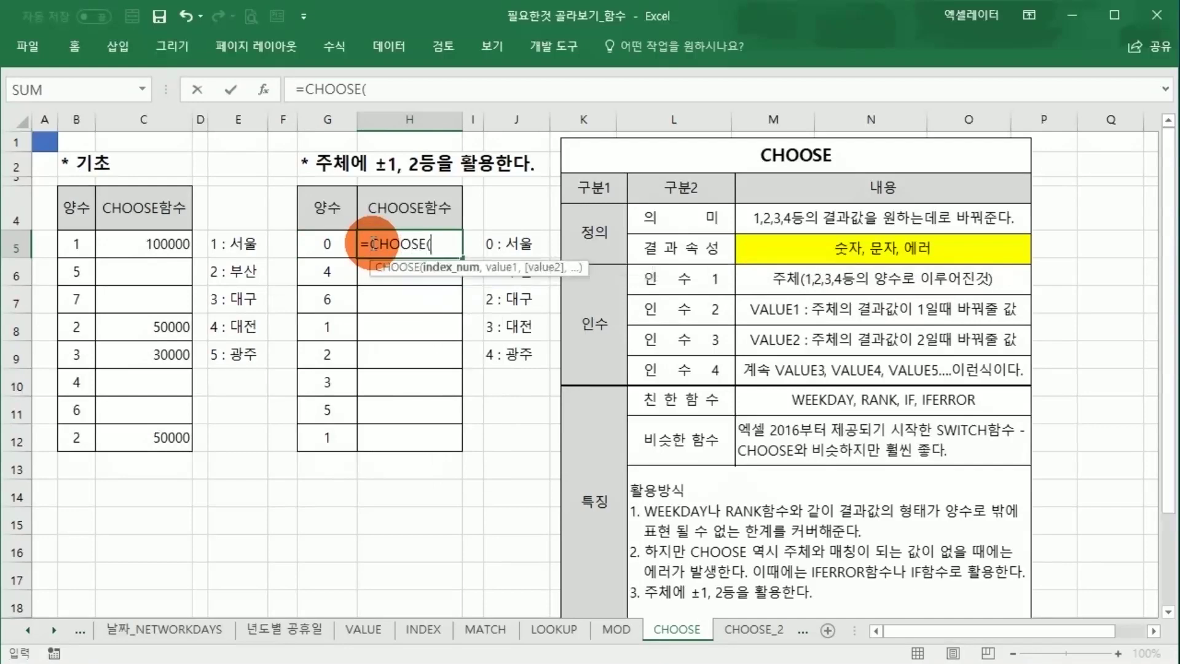
{"action": "left_click", "coordinate": [263, 93]}
{"action": "left_click", "coordinate": [336, 237]}
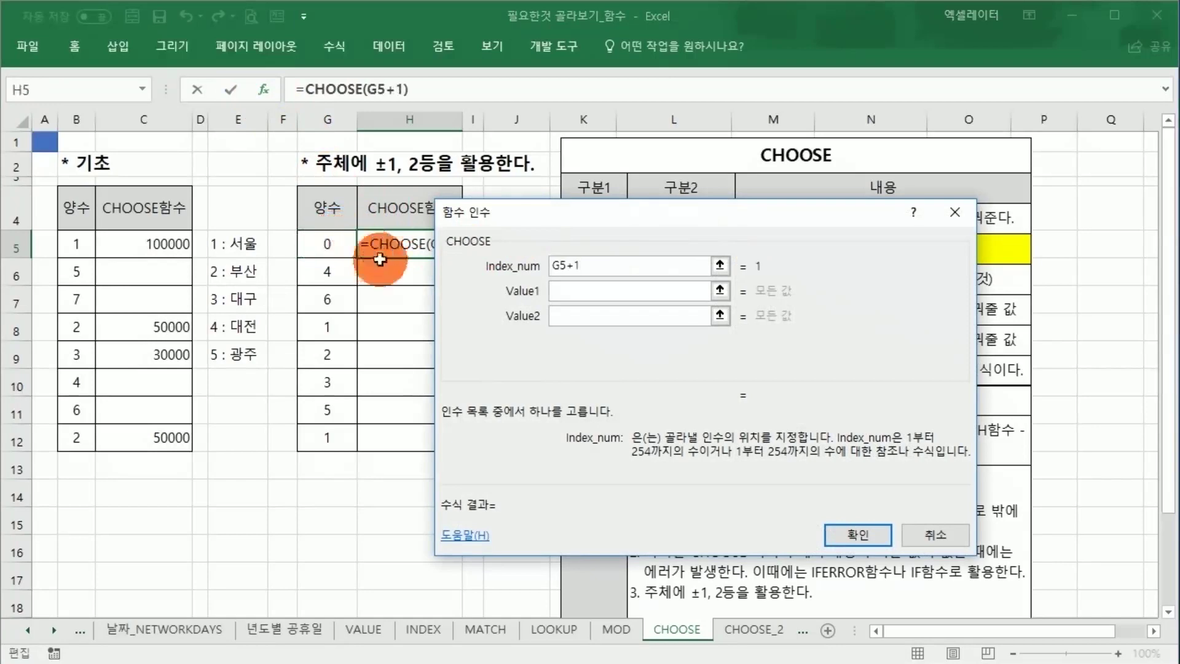
{"action": "left_click", "coordinate": [739, 266]}
{"action": "type", "text": "+1"}
- Set the CHOOSE argument Value1 to "서울" and review it against the G5+1 index
{"action": "left_click", "coordinate": [645, 294]}
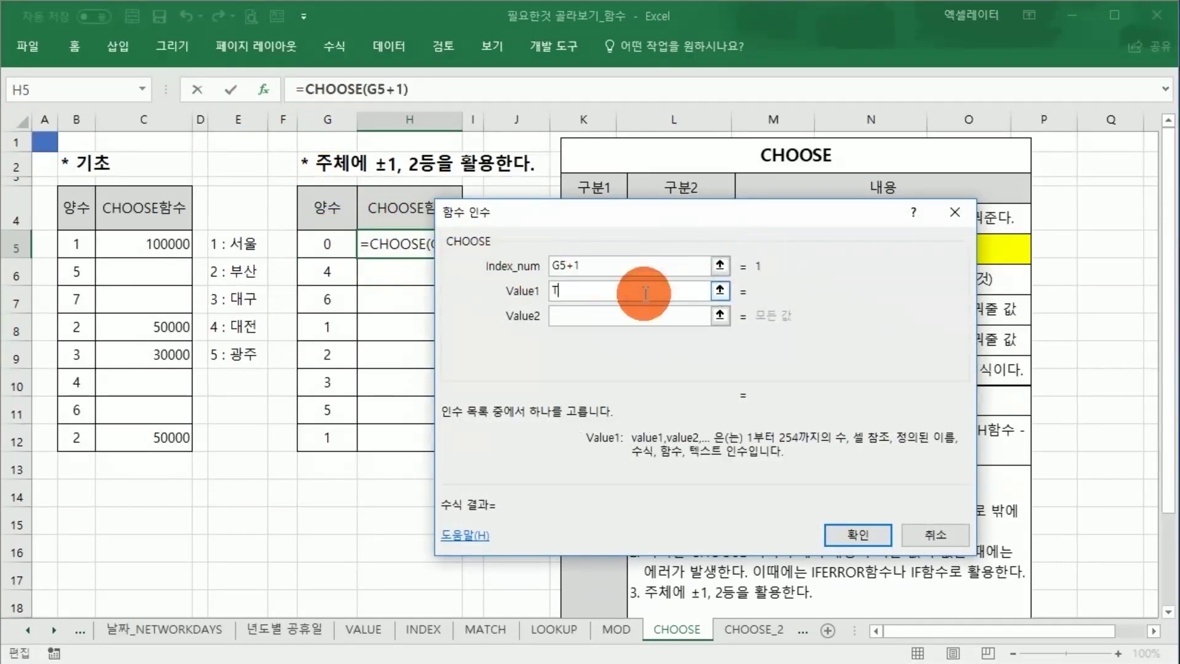
{"action": "key", "text": "Tab"}
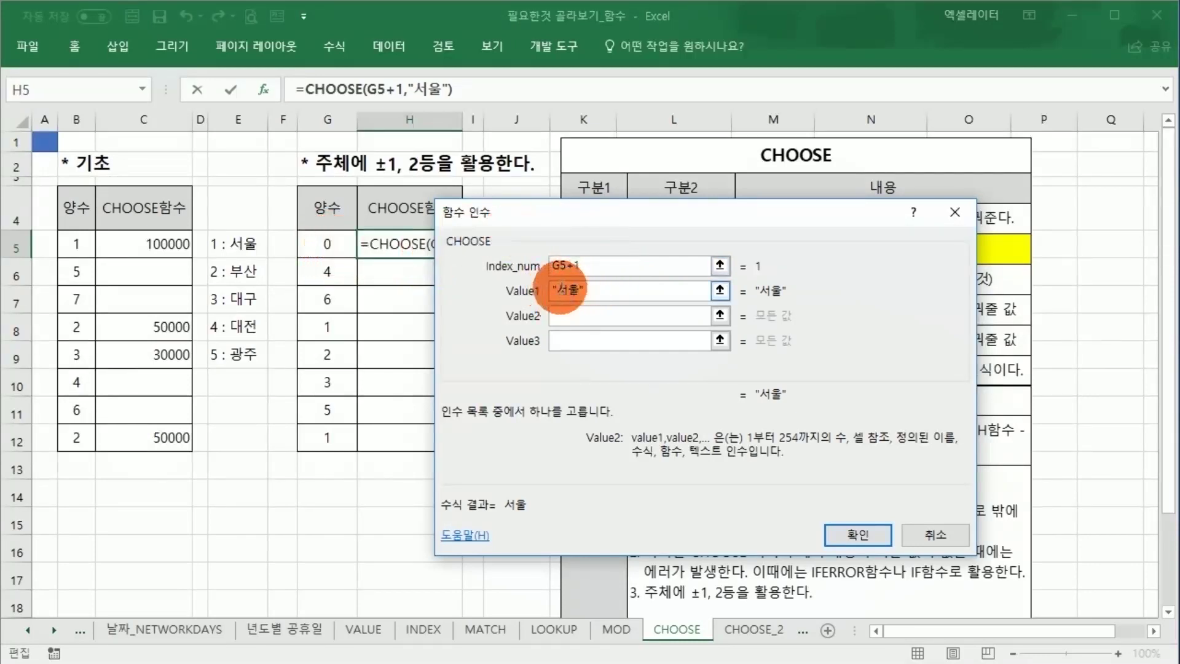
{"action": "left_click", "coordinate": [577, 266]}
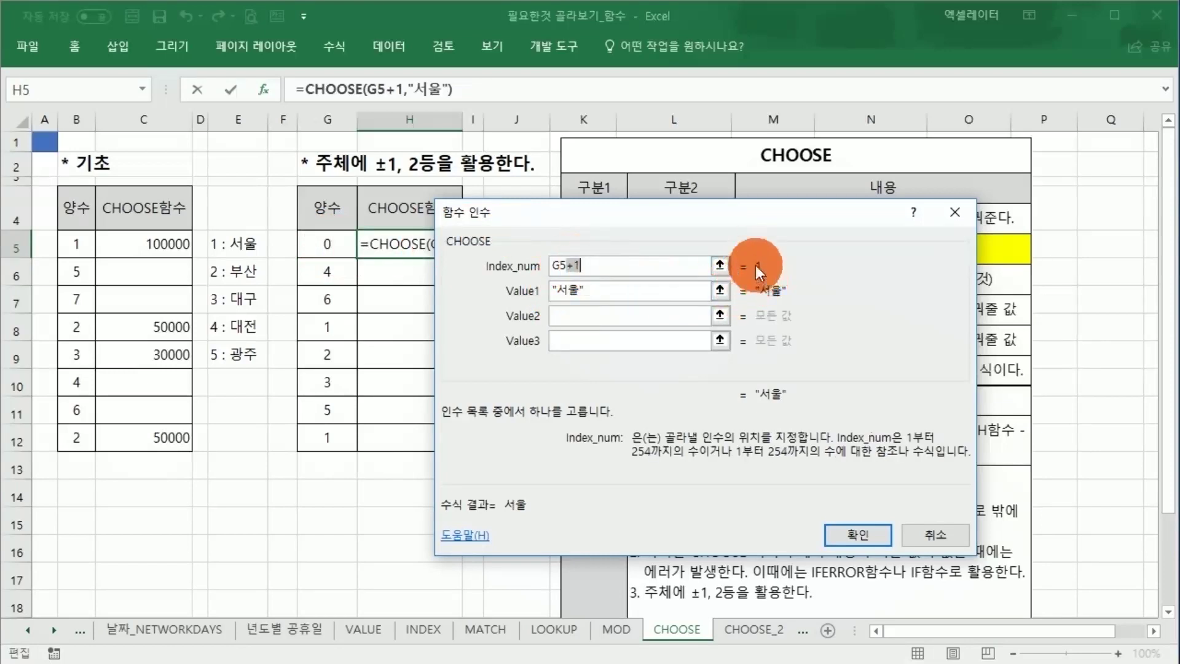
{"action": "left_click_drag", "start_coordinate": [755, 272], "coordinate": [562, 269]}
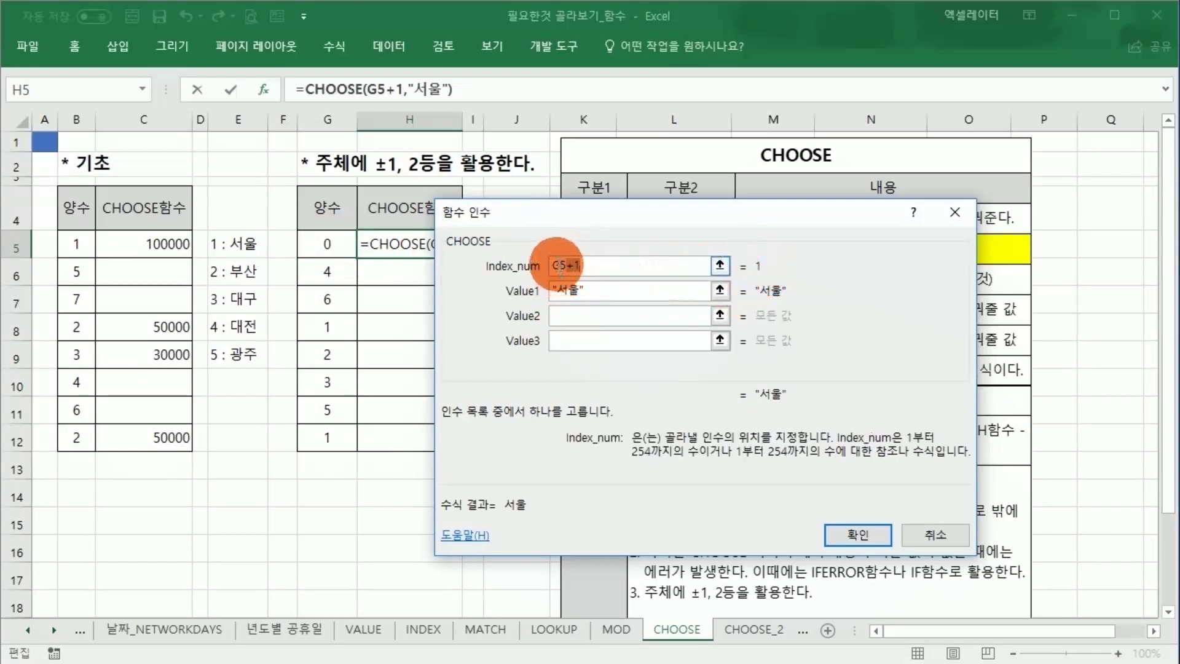
{"action": "left_click", "coordinate": [585, 290]}
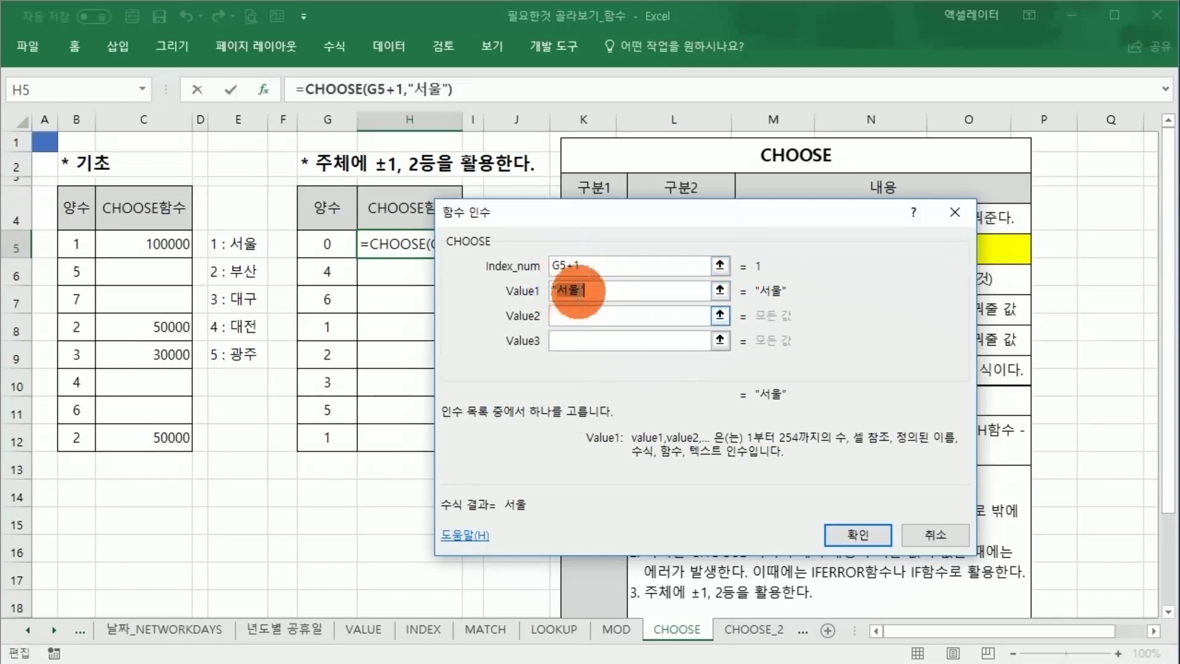
- Set the CHOOSE arguments Value2 to Value5 to 부산, 대구, 대전 and 광주, and fill the H5 formula down through H12
{"action": "left_click", "coordinate": [558, 315]}
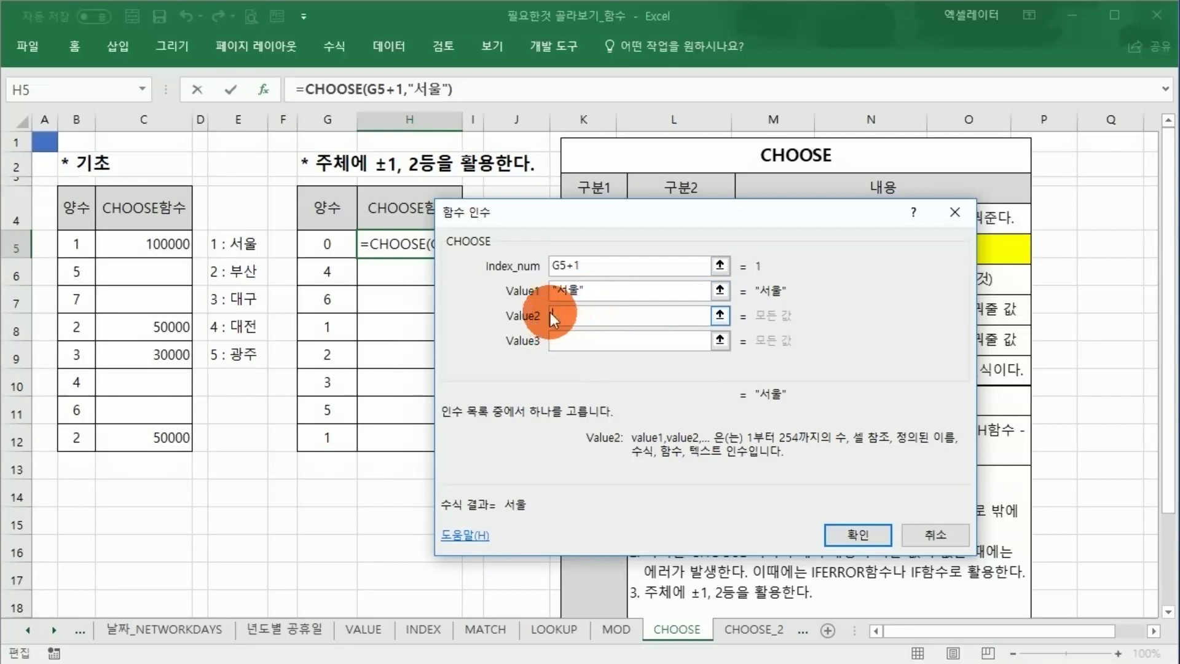
{"action": "type", "text": "부산"}
{"action": "key", "text": "Tab"}
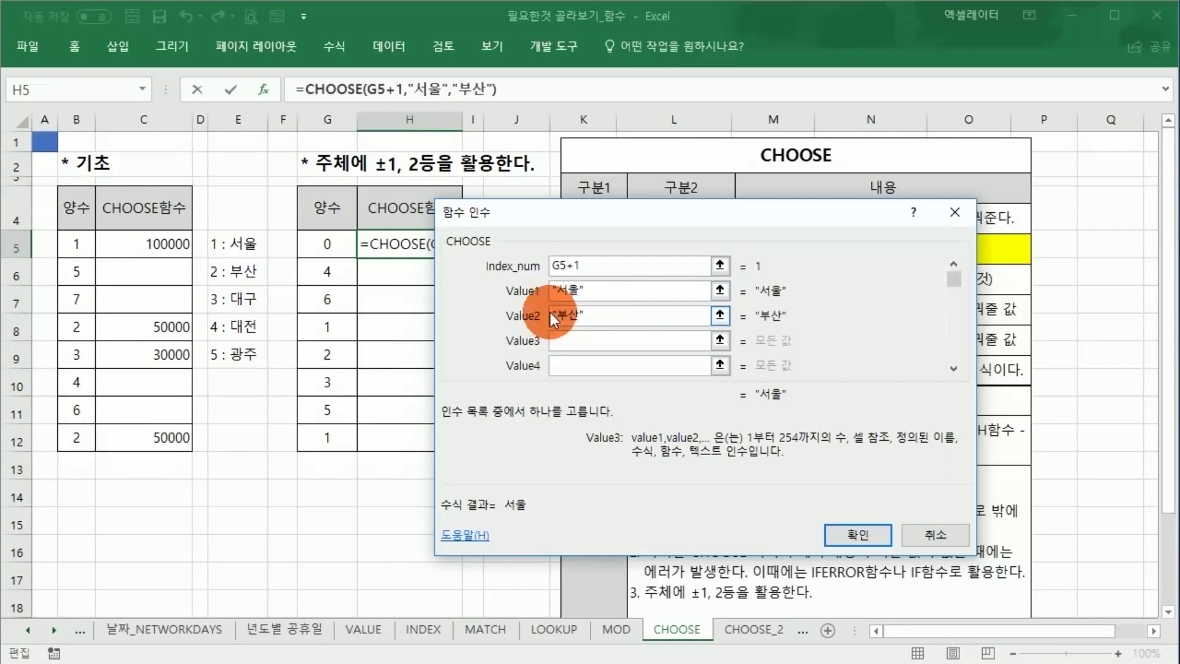
{"action": "type", "text": "대구"}
{"action": "key", "text": "Tab"}
{"action": "type", "text": "대전"}
{"action": "key", "text": "Tab"}
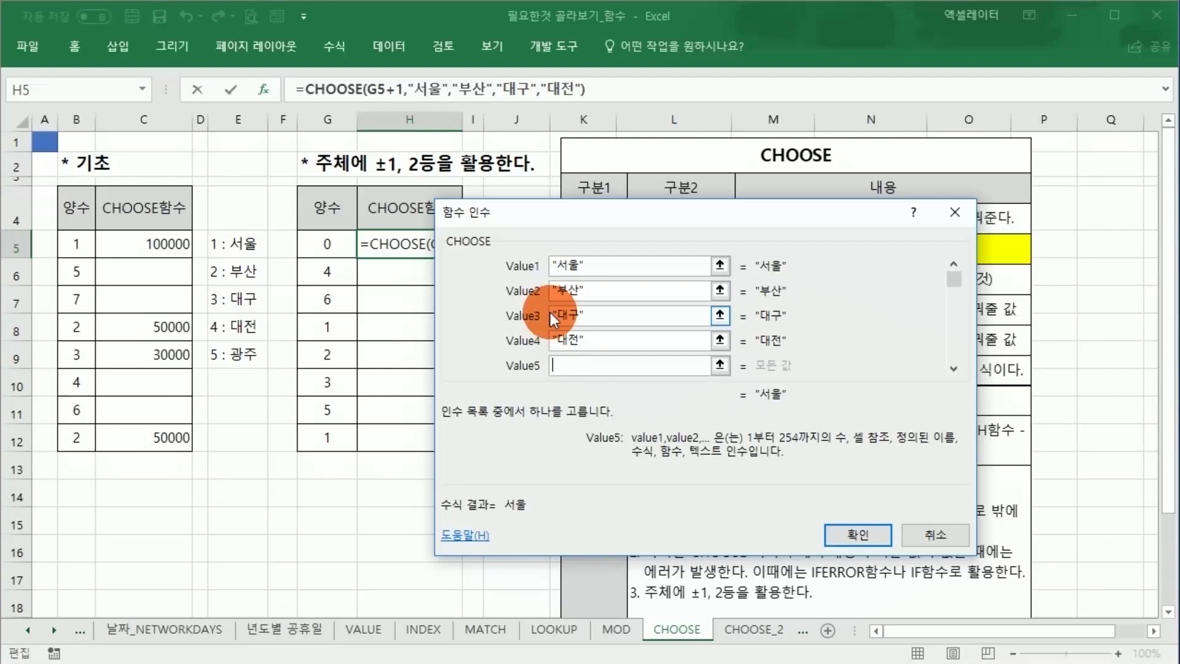
{"action": "type", "text": "과주"}
{"action": "key", "text": "Tab"}
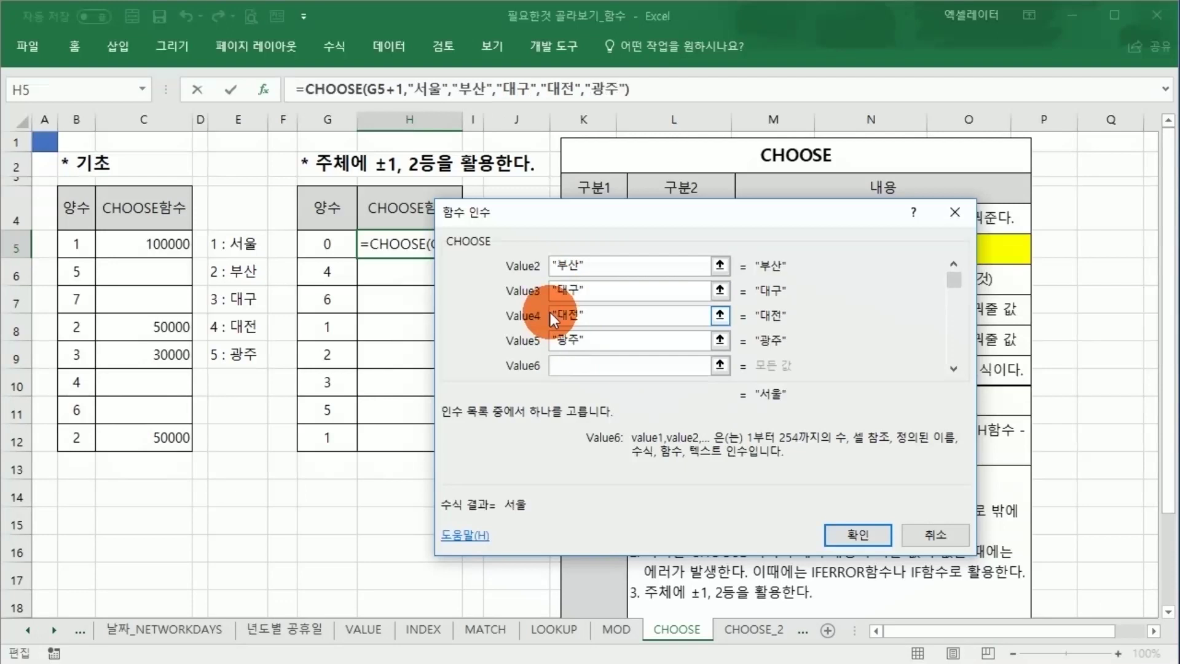
{"action": "left_click", "coordinate": [851, 535]}
{"action": "left_click_drag", "start_coordinate": [461, 258], "coordinate": [443, 440]}
- Examine the CHOOSE results in column H against the numbers in column G and the city key in column J
{"action": "left_click", "coordinate": [381, 244]}
{"action": "left_click", "coordinate": [340, 245]}
{"action": "left_click", "coordinate": [372, 246]}
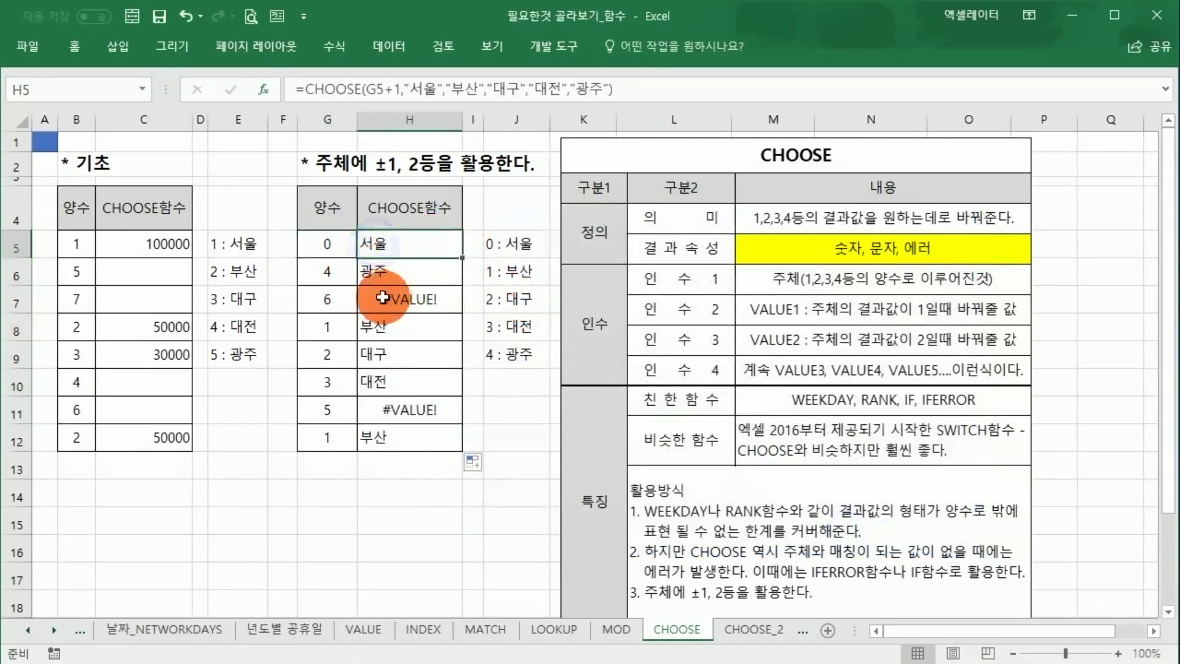
{"action": "left_click", "coordinate": [342, 327]}
{"action": "left_click", "coordinate": [369, 328]}
{"action": "left_click", "coordinate": [340, 438]}
{"action": "left_click", "coordinate": [371, 438]}
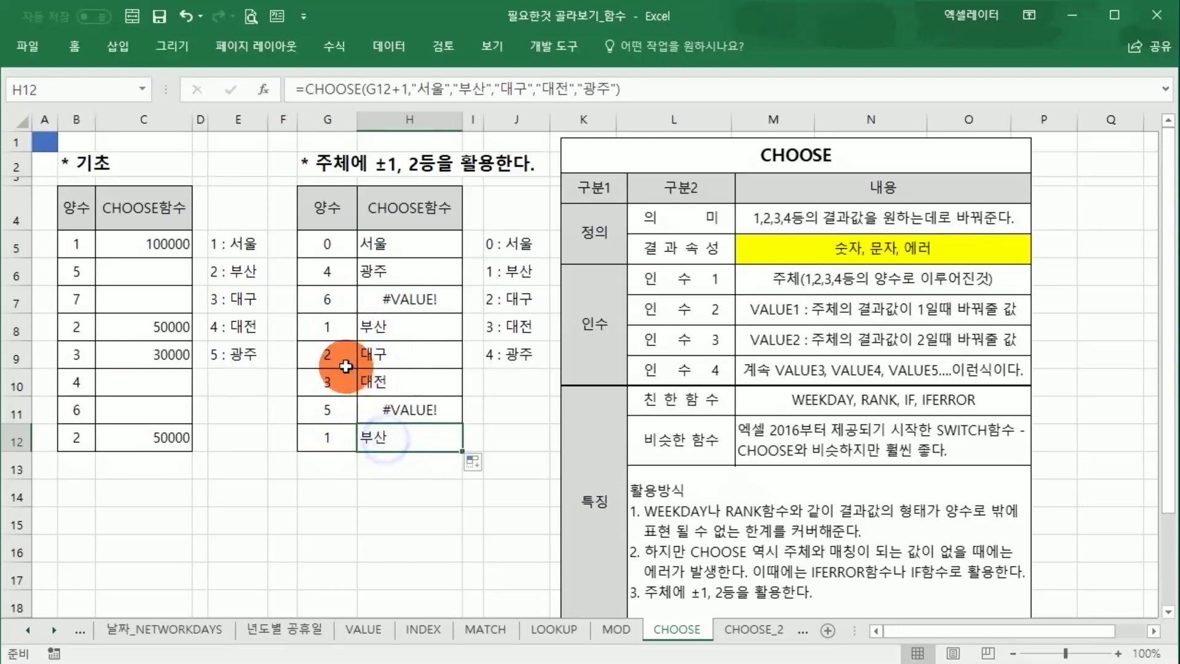
{"action": "left_click", "coordinate": [376, 359]}
{"action": "left_click", "coordinate": [334, 382]}
{"action": "left_click", "coordinate": [382, 382]}
{"action": "left_click", "coordinate": [490, 332]}
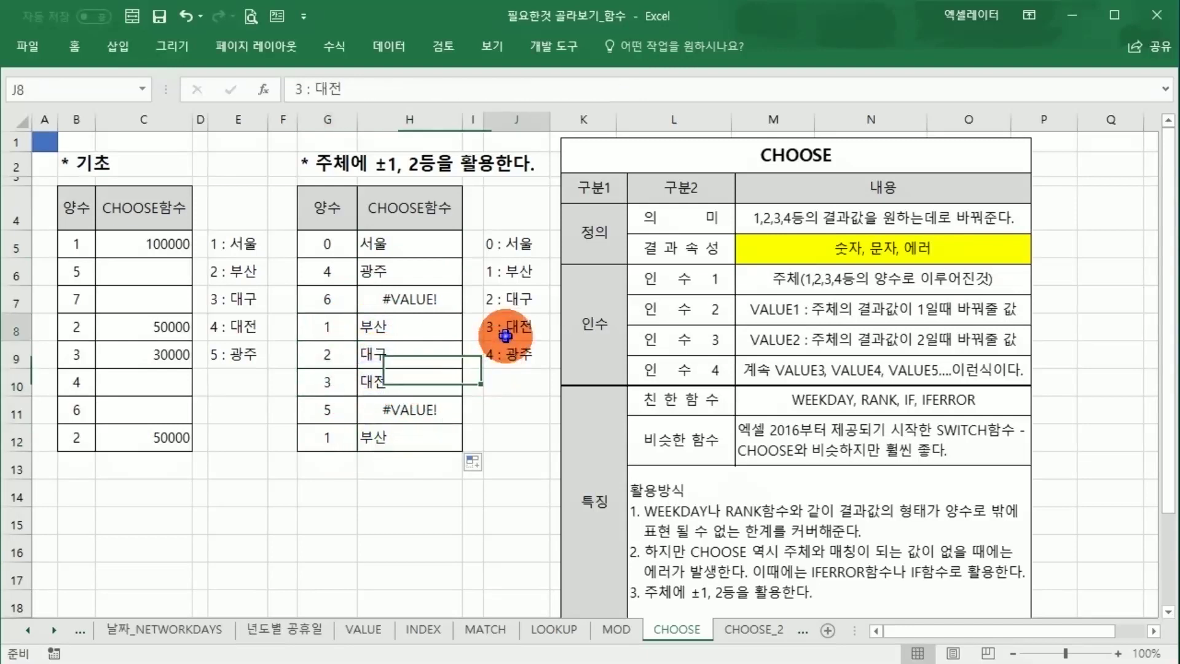
{"action": "left_click", "coordinate": [503, 266]}
{"action": "left_click", "coordinate": [433, 409]}
{"action": "left_click", "coordinate": [427, 300]}
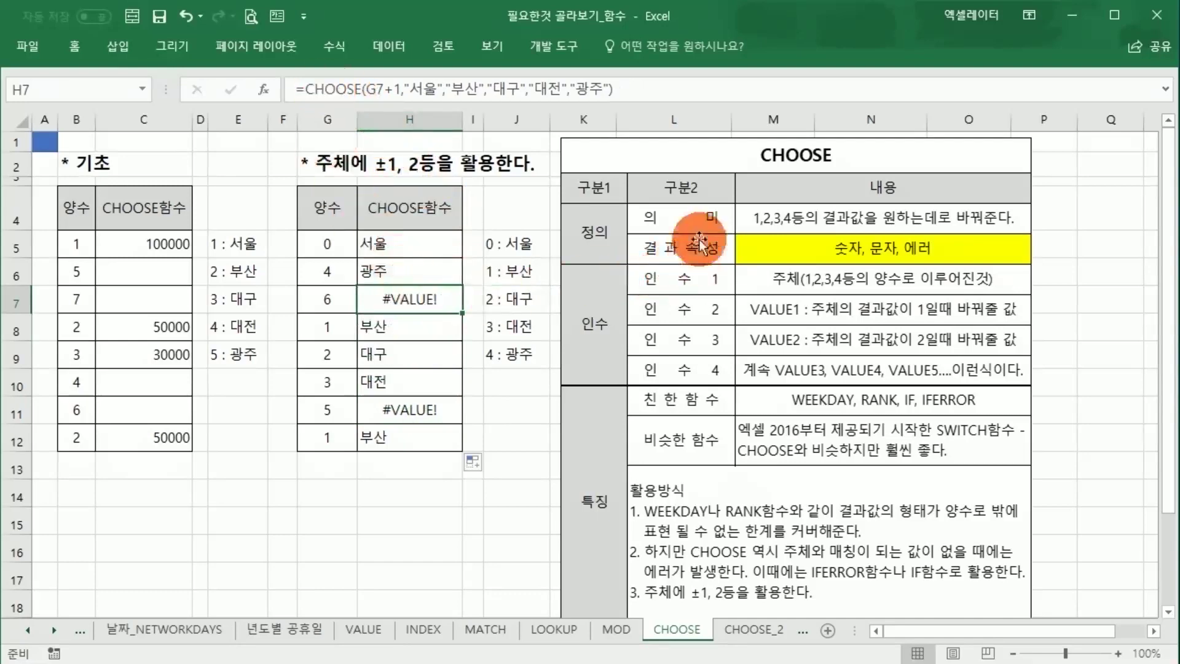
- Move the CHOOSE summary picture clear of the CHOOSE-WEEKDAY table
{"action": "left_click_drag", "start_coordinate": [696, 192], "coordinate": [258, 206]}
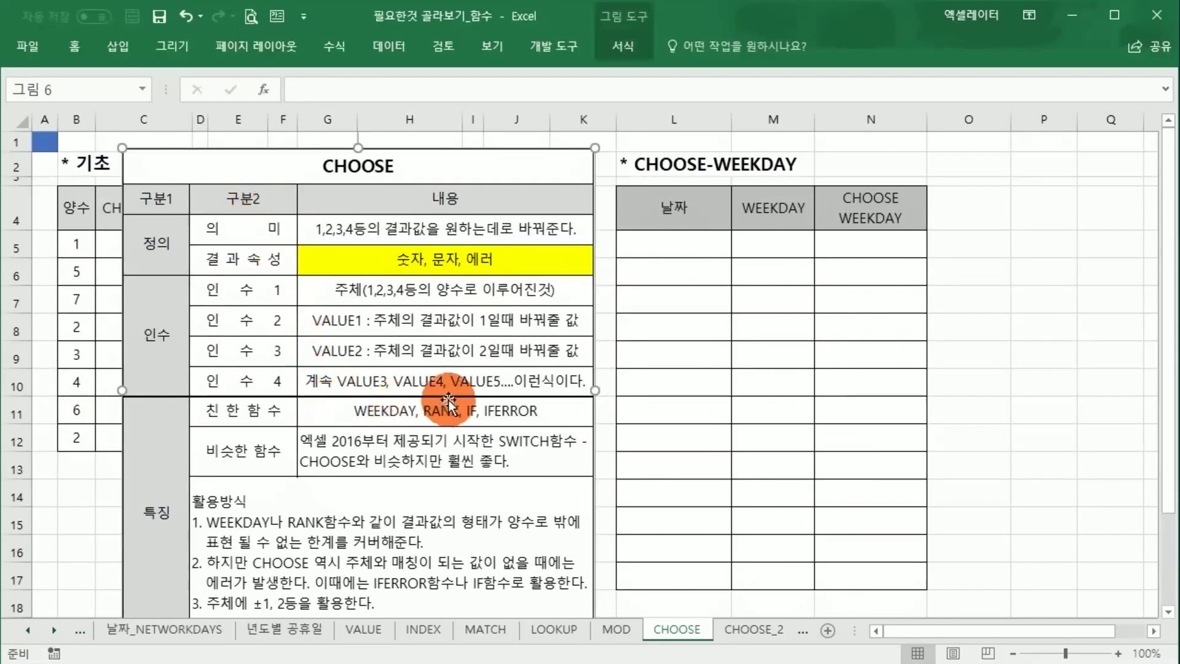
{"action": "left_click", "coordinate": [679, 345]}
{"action": "left_click", "coordinate": [680, 249]}
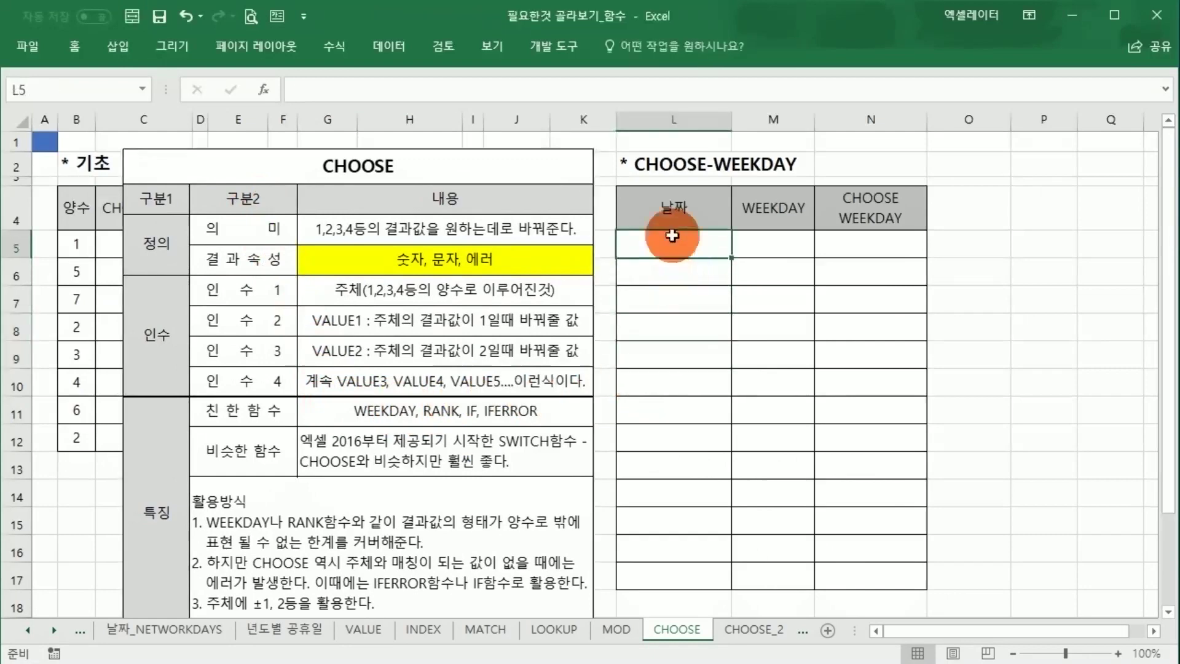
{"action": "left_click", "coordinate": [684, 161]}
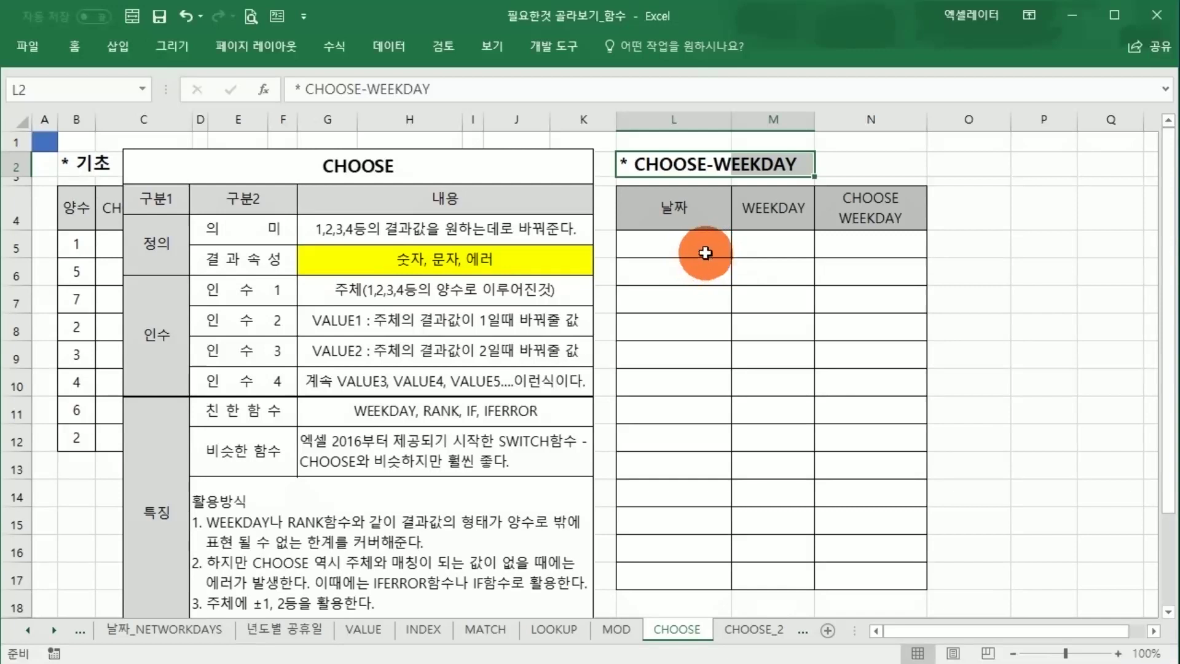
- Enter the date 2018-1-1 in L5 and fill consecutive dates down through L17
{"action": "left_click", "coordinate": [706, 255]}
{"action": "type", "text": "2018-1-1"}
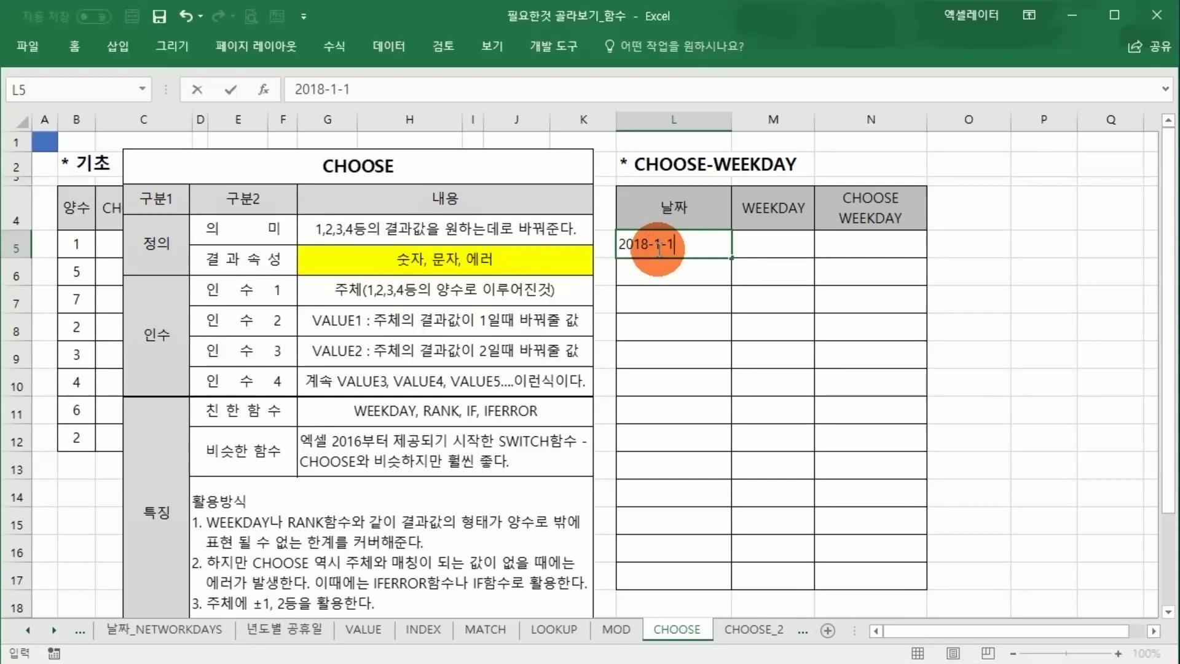
{"action": "key", "text": "Return"}
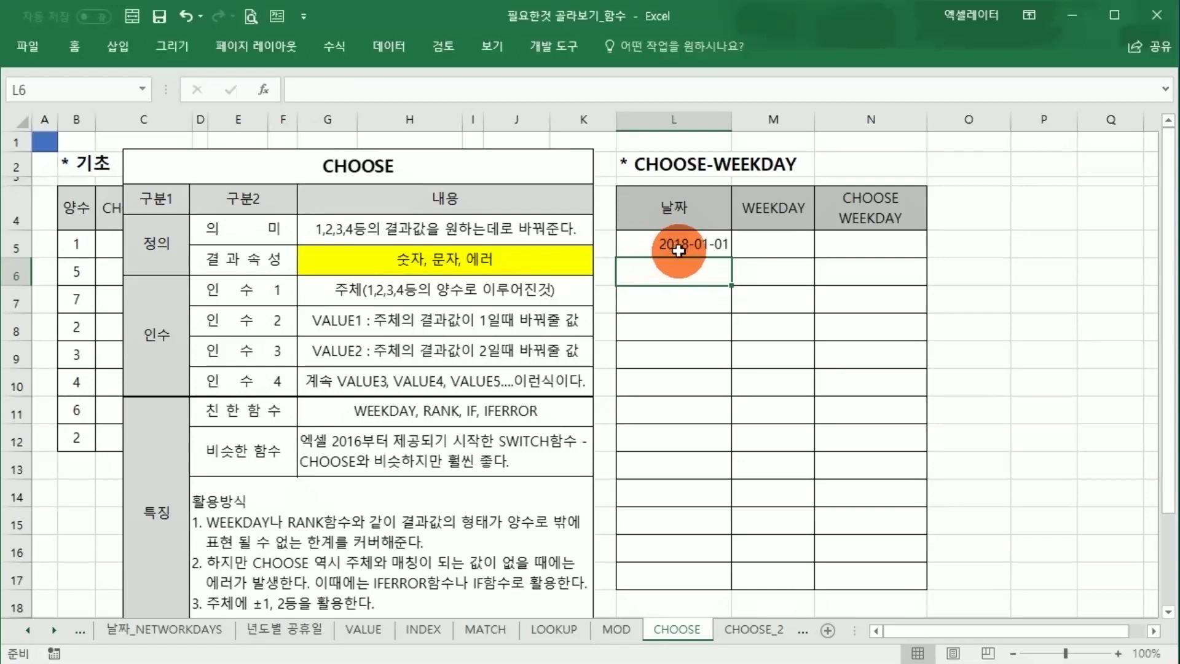
{"action": "left_click", "coordinate": [676, 244]}
{"action": "left_click_drag", "start_coordinate": [731, 257], "coordinate": [695, 573]}
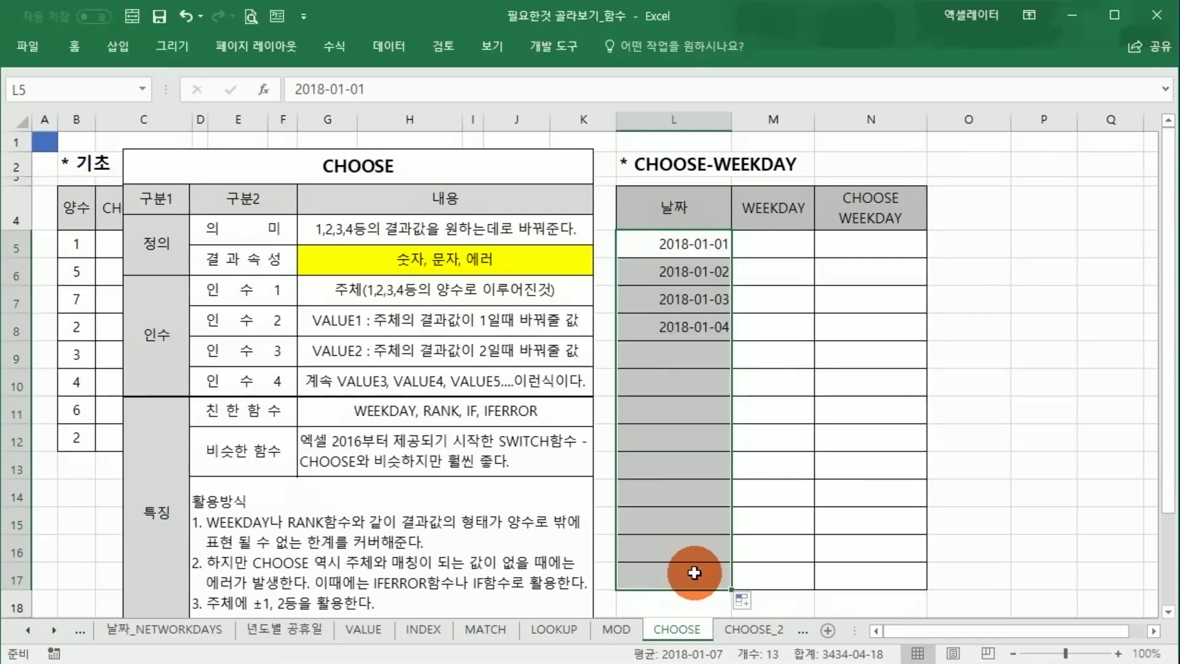
{"action": "left_click", "coordinate": [709, 242]}
{"action": "left_click", "coordinate": [713, 268]}
{"action": "left_click", "coordinate": [713, 299]}
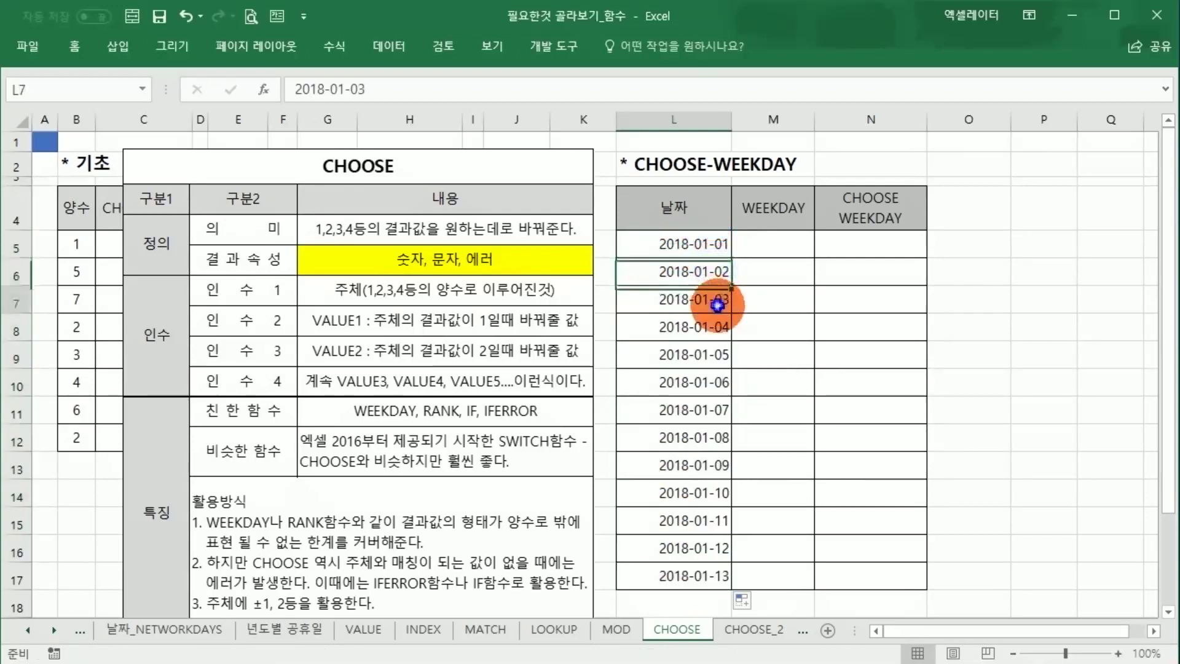
{"action": "left_click", "coordinate": [716, 329]}
- Enter a WEEKDAY formula in M5 with Serial_number L5 and Return_type 2
{"action": "left_click", "coordinate": [771, 240]}
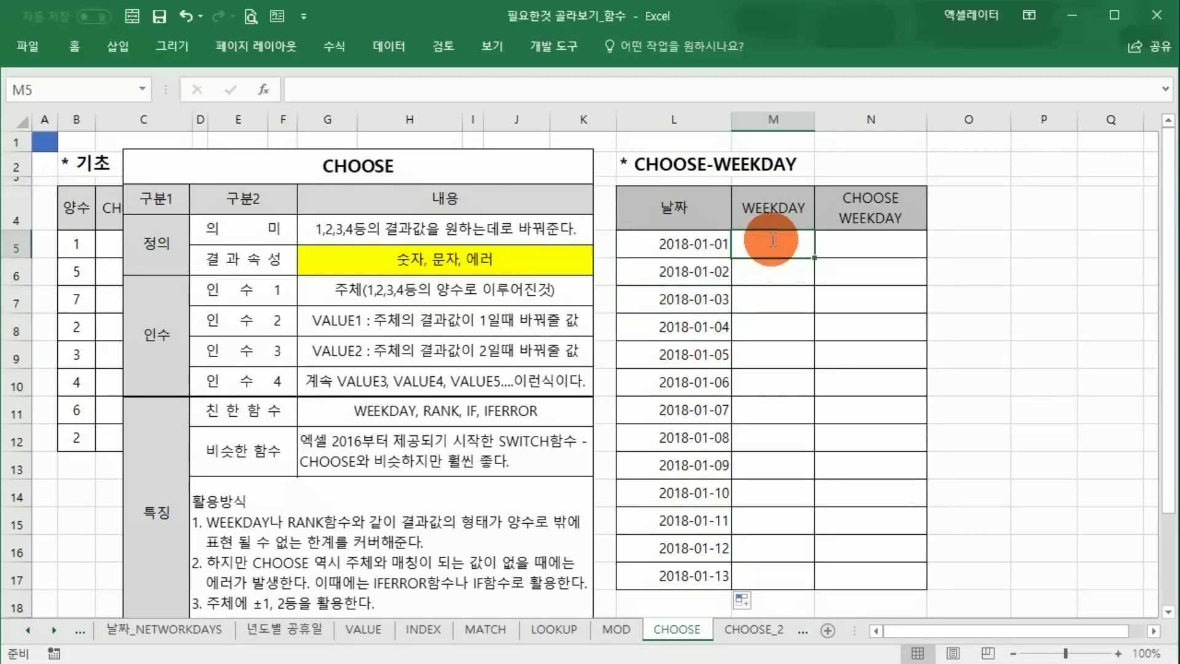
{"action": "type", "text": "=WEEKDAY("}
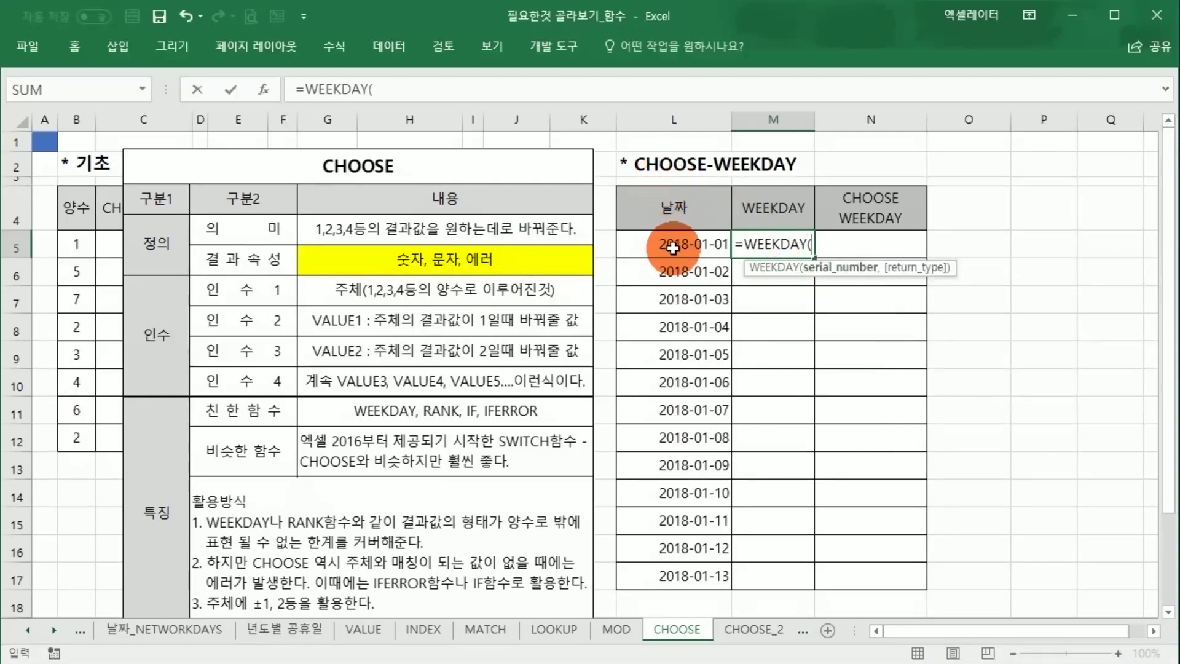
{"action": "left_click", "coordinate": [672, 254]}
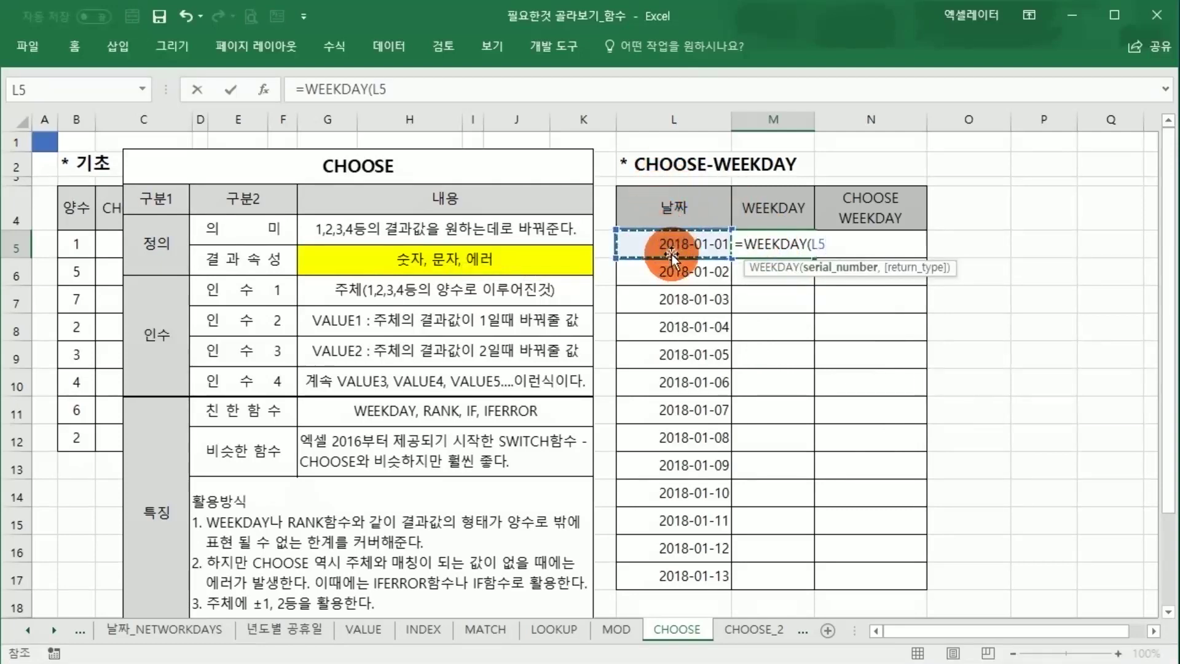
{"action": "left_click", "coordinate": [264, 90]}
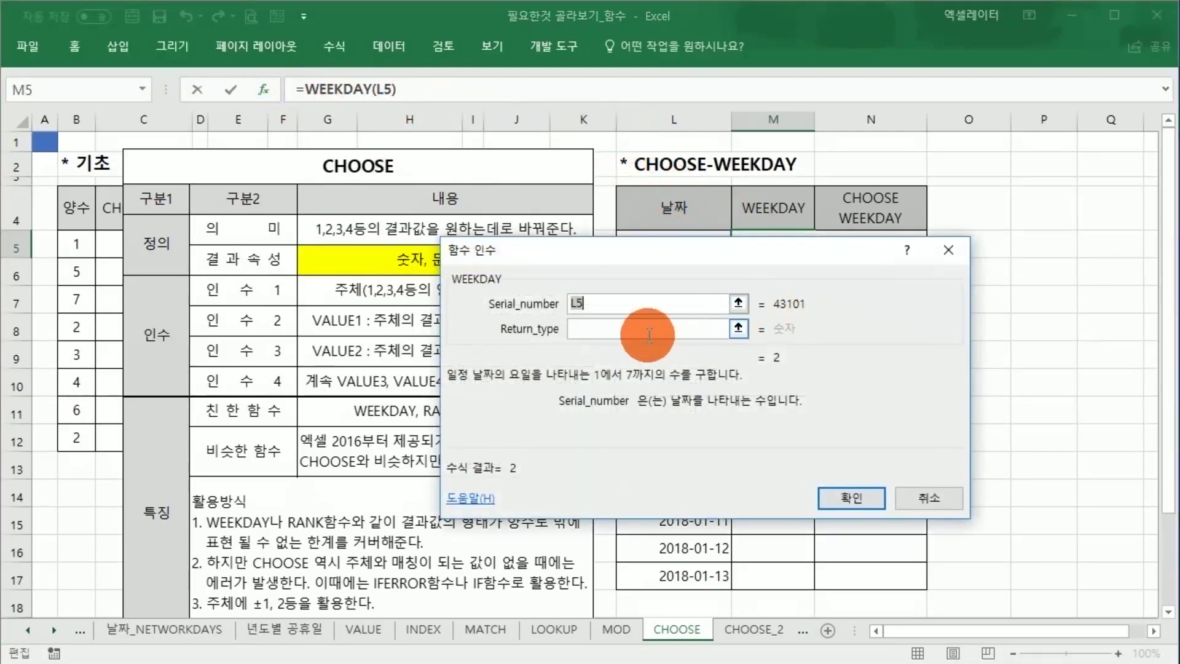
{"action": "left_click", "coordinate": [649, 335]}
{"action": "type", "text": "2"}
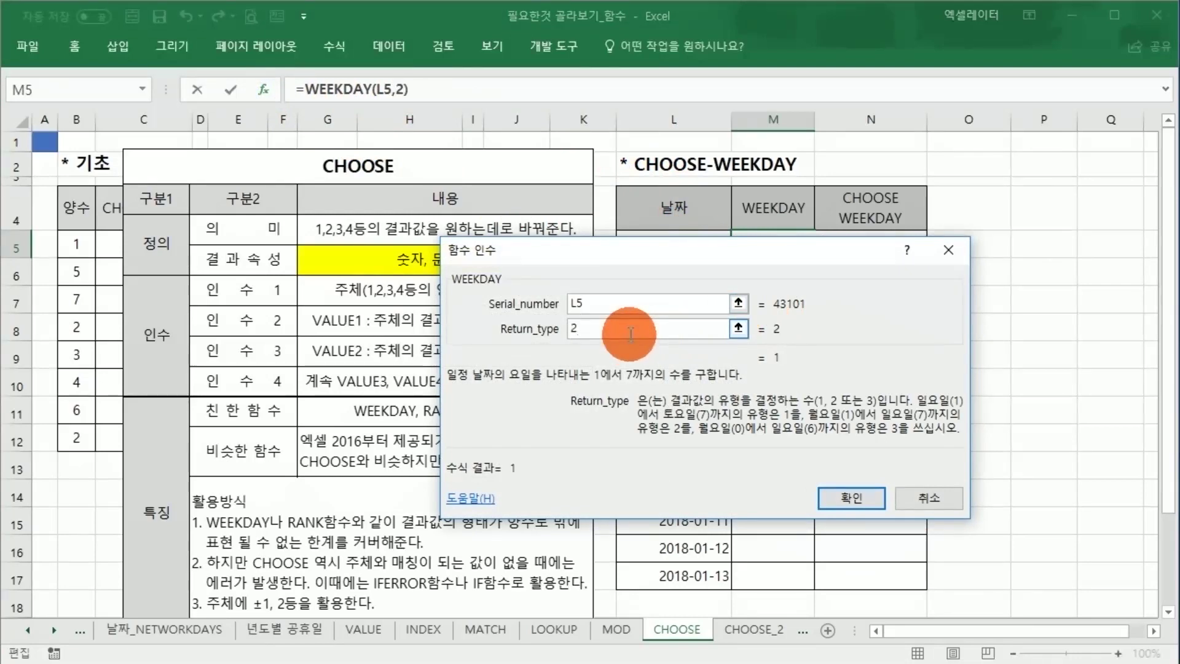
{"action": "left_click_drag", "start_coordinate": [601, 329], "coordinate": [566, 327]}
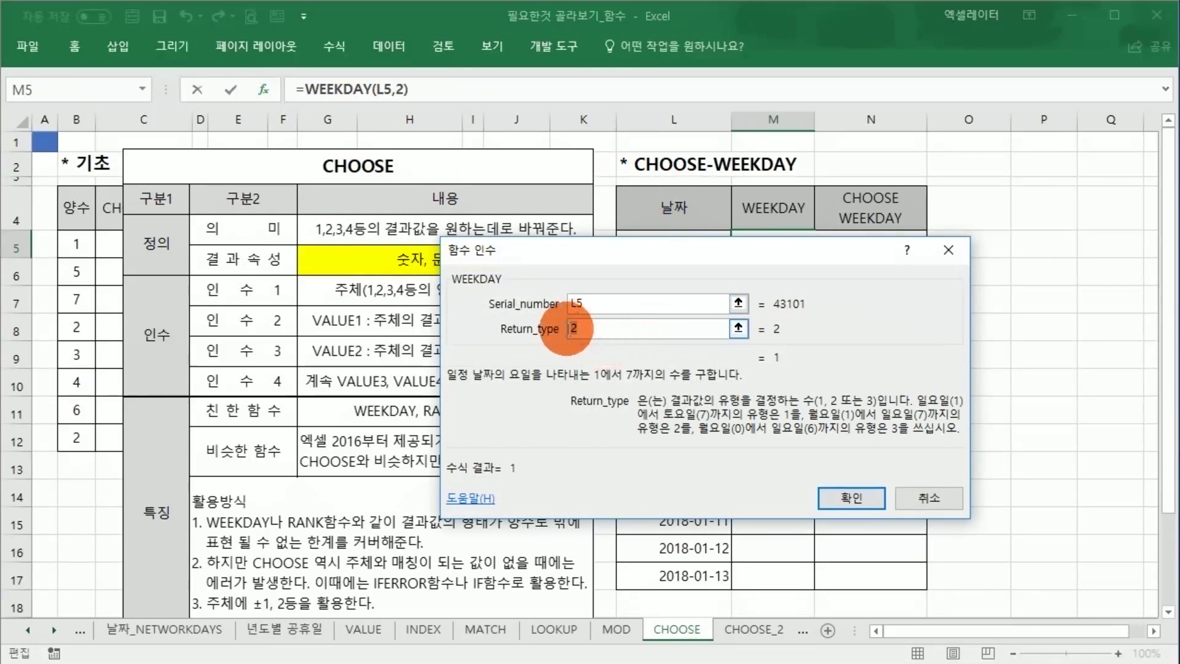
{"action": "left_click", "coordinate": [873, 494]}
- Fill the WEEKDAY formula from M5 down through M17
{"action": "left_click_drag", "start_coordinate": [706, 253], "coordinate": [727, 267]}
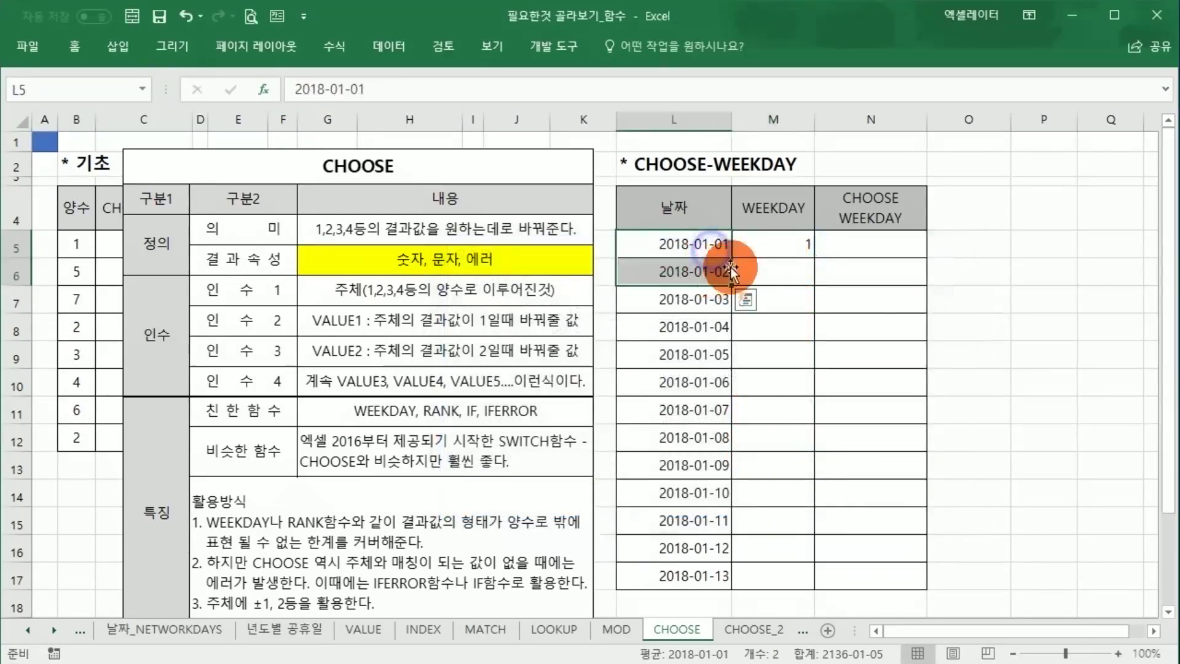
{"action": "left_click", "coordinate": [755, 244]}
{"action": "left_click", "coordinate": [705, 252]}
{"action": "left_click", "coordinate": [791, 244]}
{"action": "left_click_drag", "start_coordinate": [816, 262], "coordinate": [806, 571]}
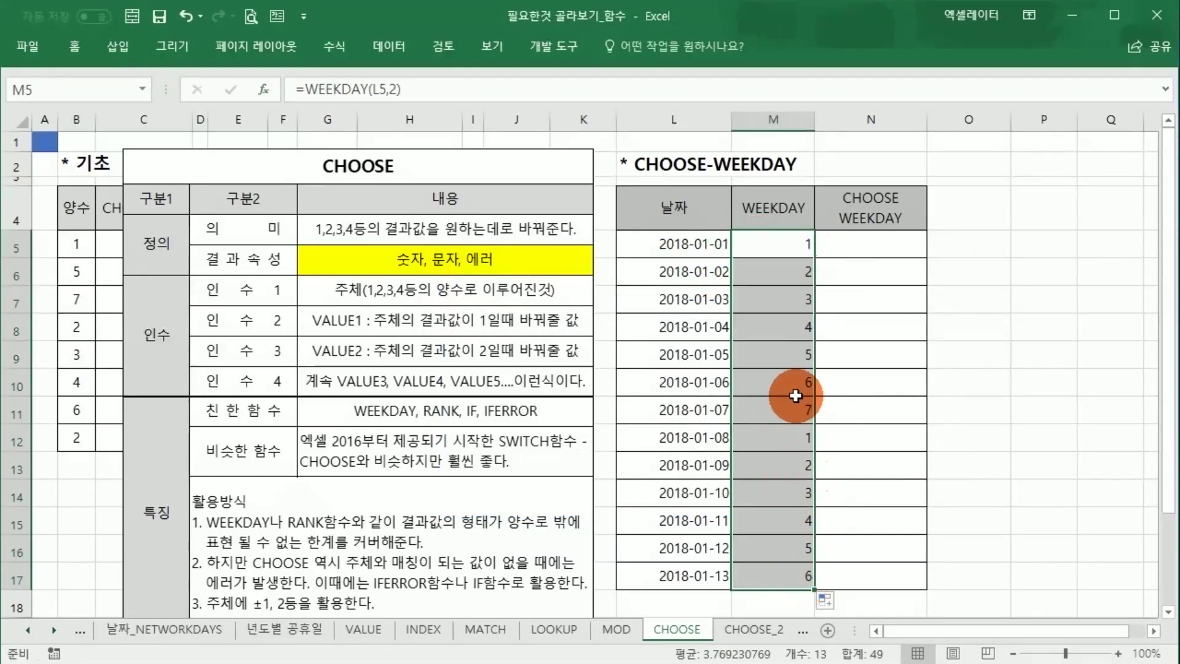
- Examine the weekday numbers in column M against the dates in column L, including the weekend rows and the restart of the week
{"action": "left_click", "coordinate": [800, 270]}
{"action": "left_click", "coordinate": [802, 303]}
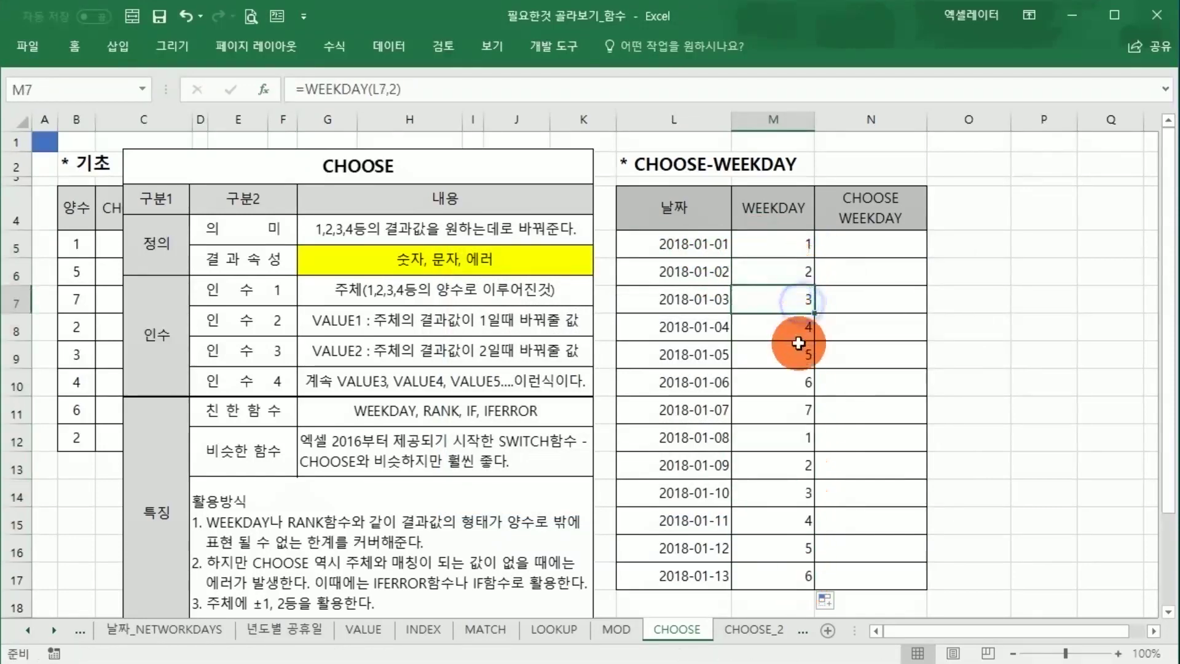
{"action": "left_click", "coordinate": [805, 327]}
{"action": "left_click", "coordinate": [798, 358]}
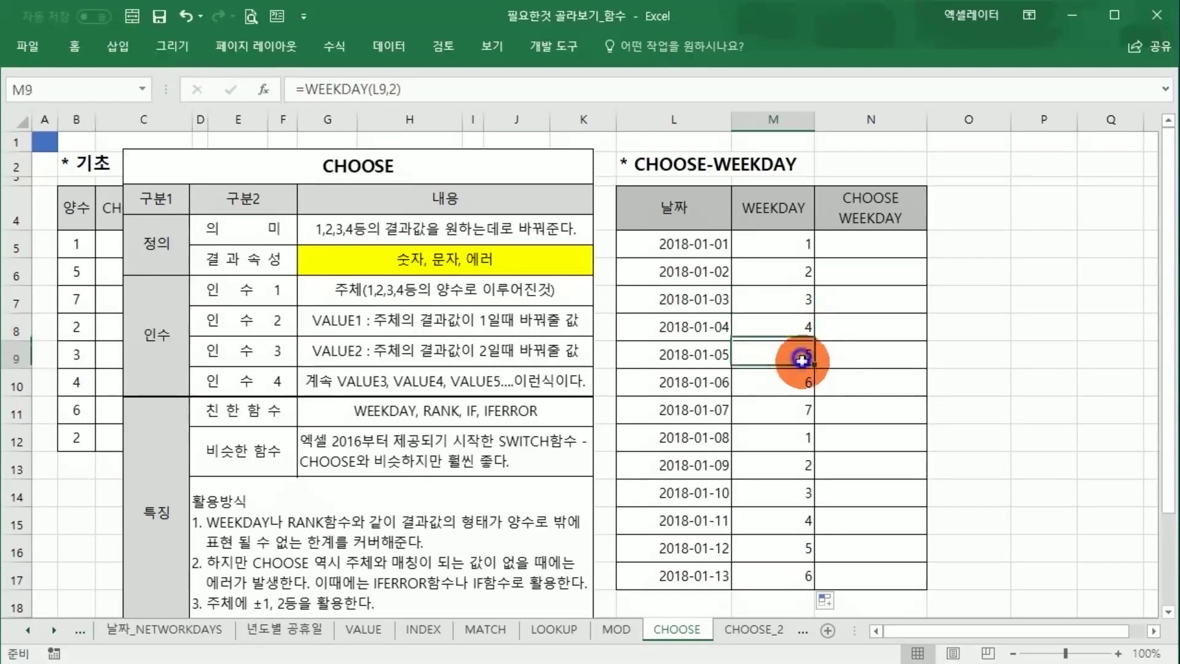
{"action": "left_click", "coordinate": [804, 384]}
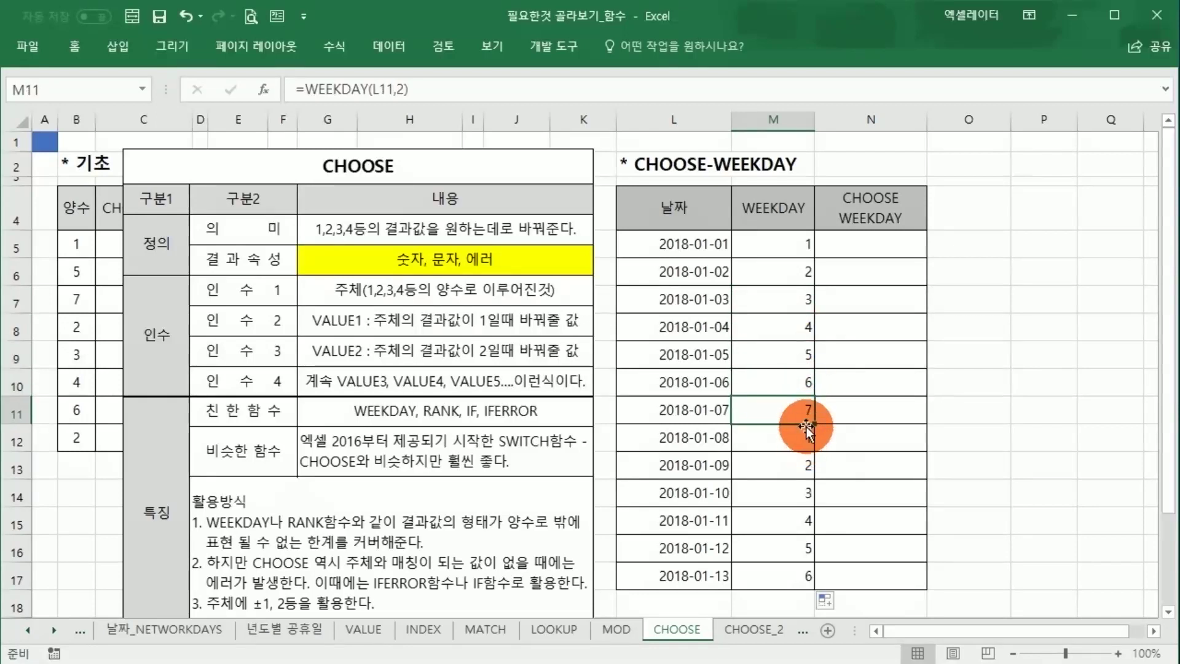
{"action": "left_click_drag", "start_coordinate": [786, 245], "coordinate": [786, 576]}
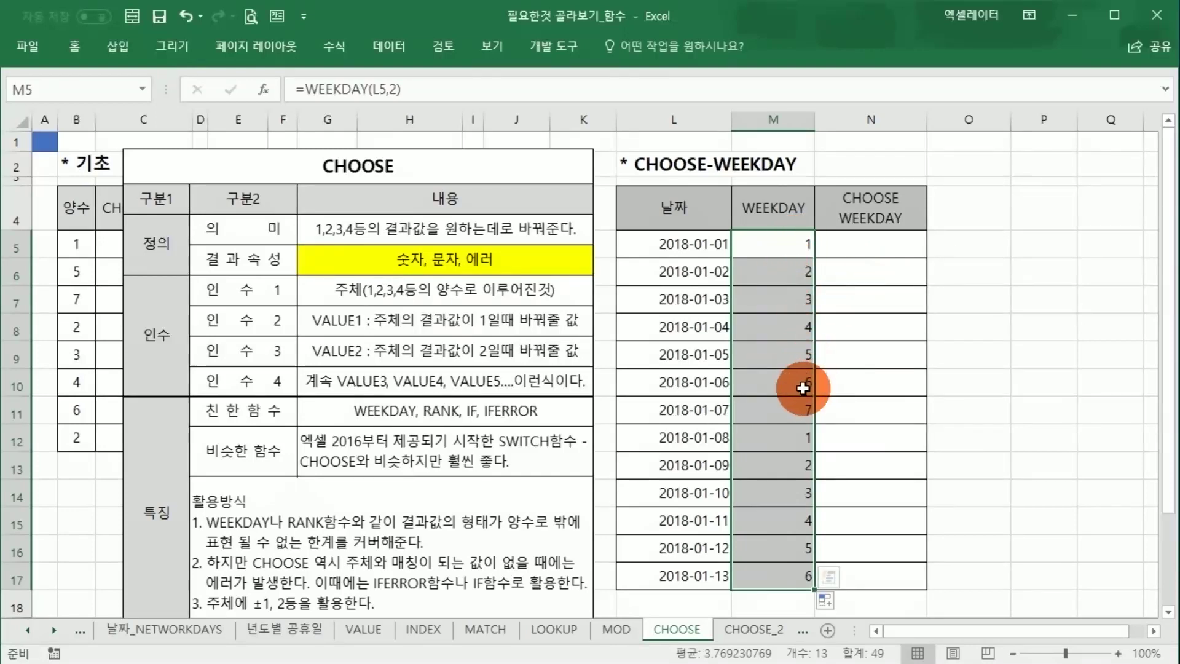
{"action": "left_click_drag", "start_coordinate": [798, 378], "coordinate": [793, 408]}
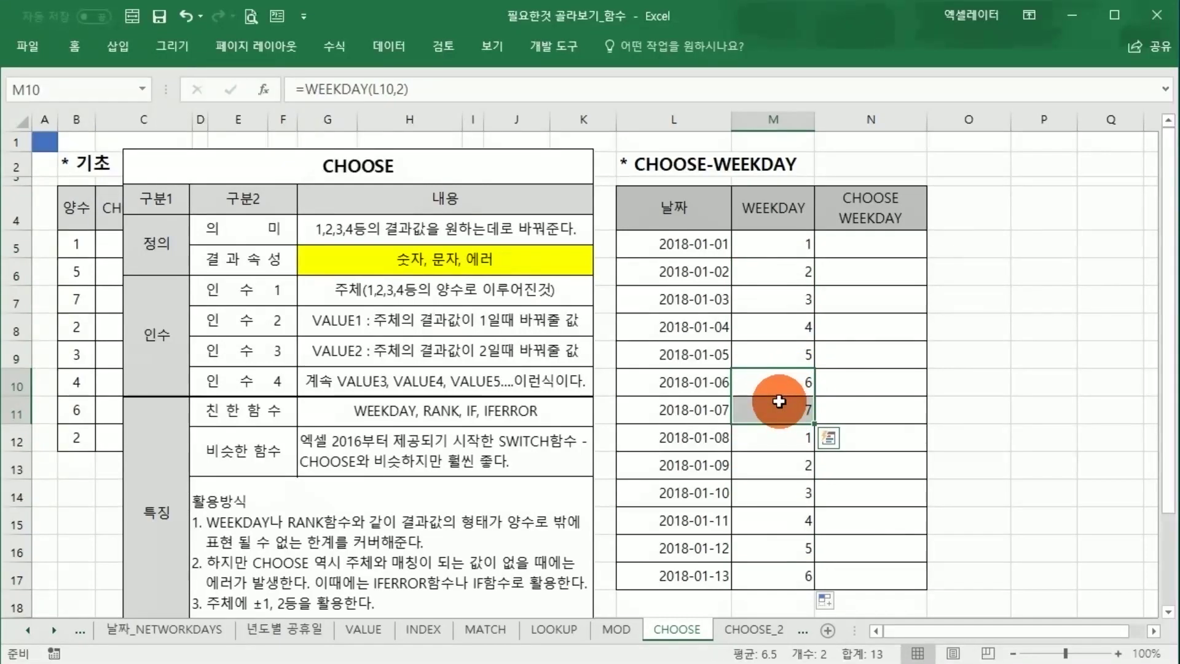
{"action": "left_click_drag", "start_coordinate": [772, 245], "coordinate": [766, 572]}
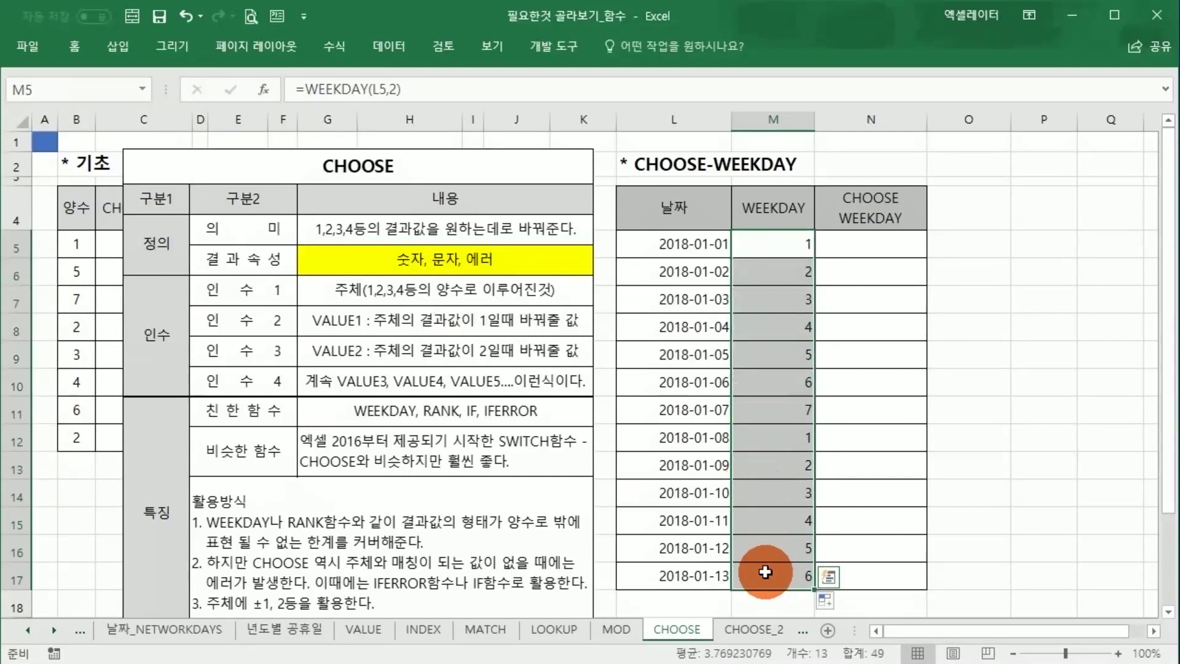
{"action": "left_click", "coordinate": [785, 299]}
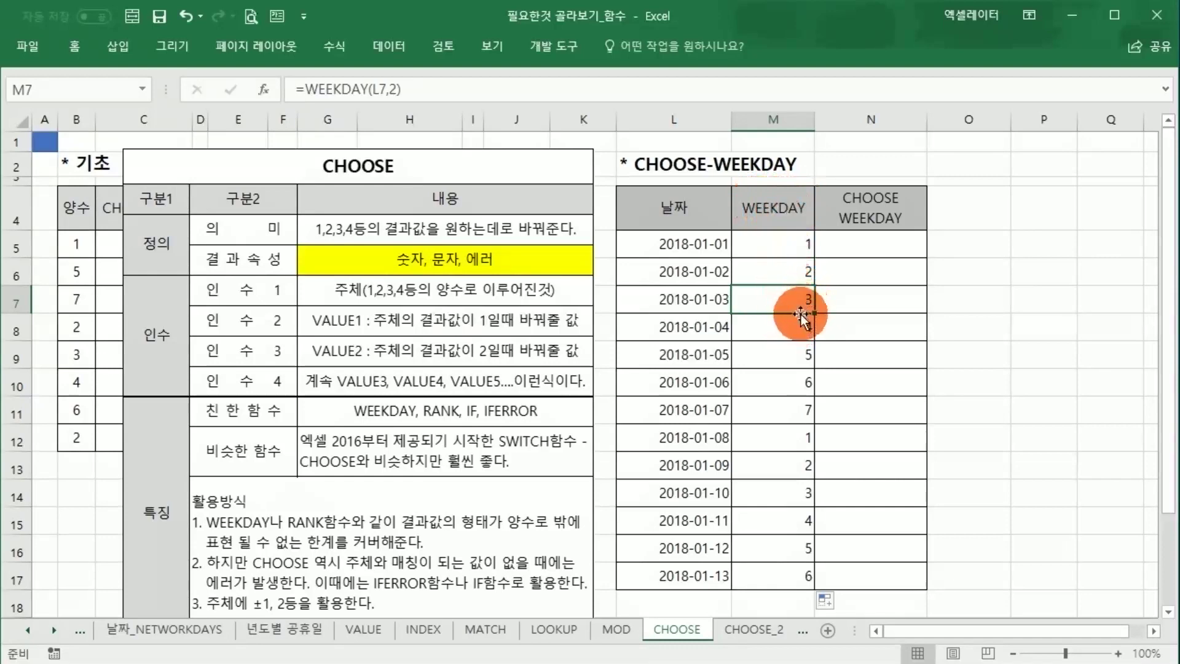
{"action": "left_click_drag", "start_coordinate": [791, 249], "coordinate": [771, 574]}
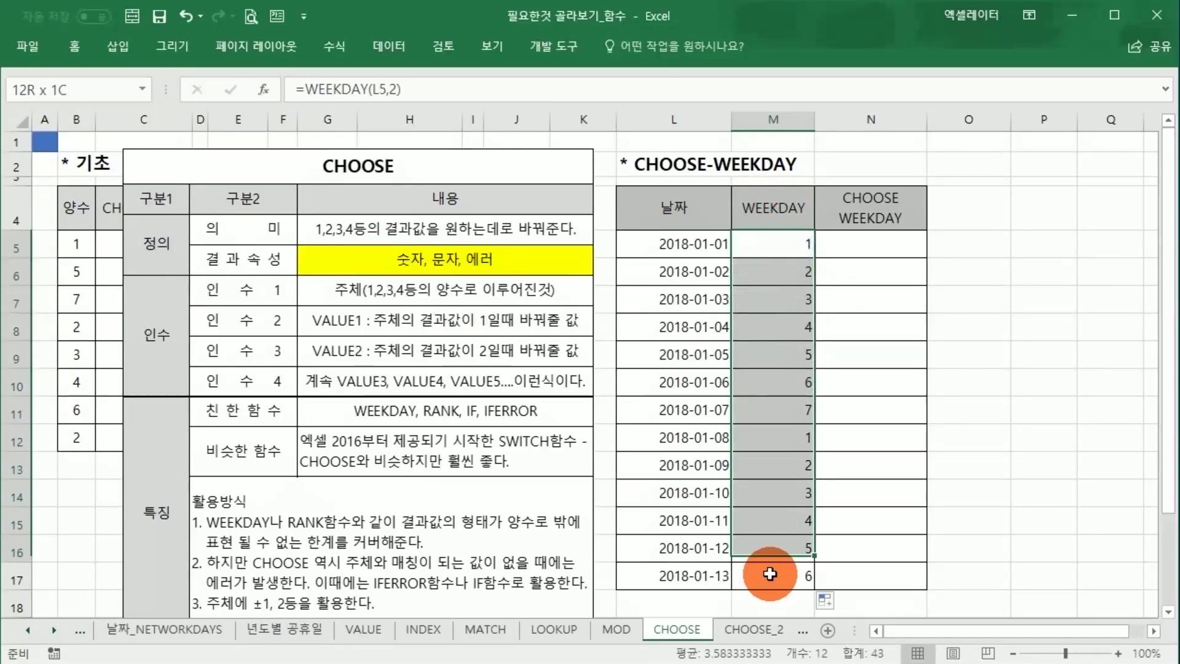
{"action": "left_click", "coordinate": [776, 412]}
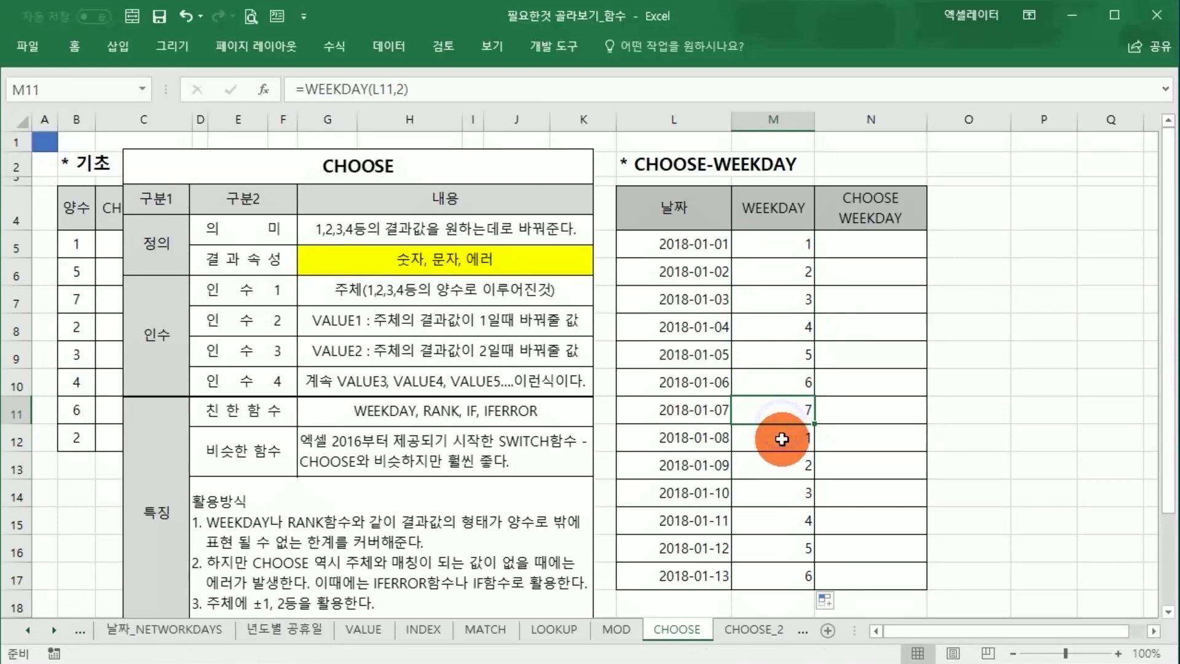
{"action": "left_click", "coordinate": [782, 439]}
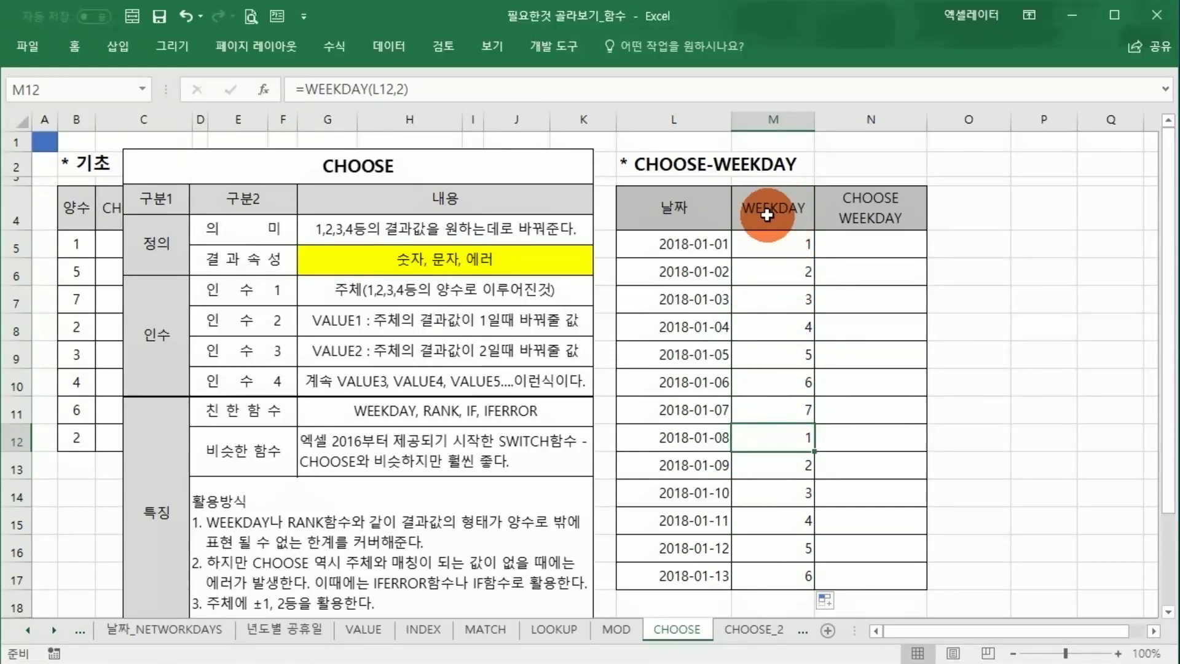
{"action": "left_click_drag", "start_coordinate": [761, 249], "coordinate": [765, 551]}
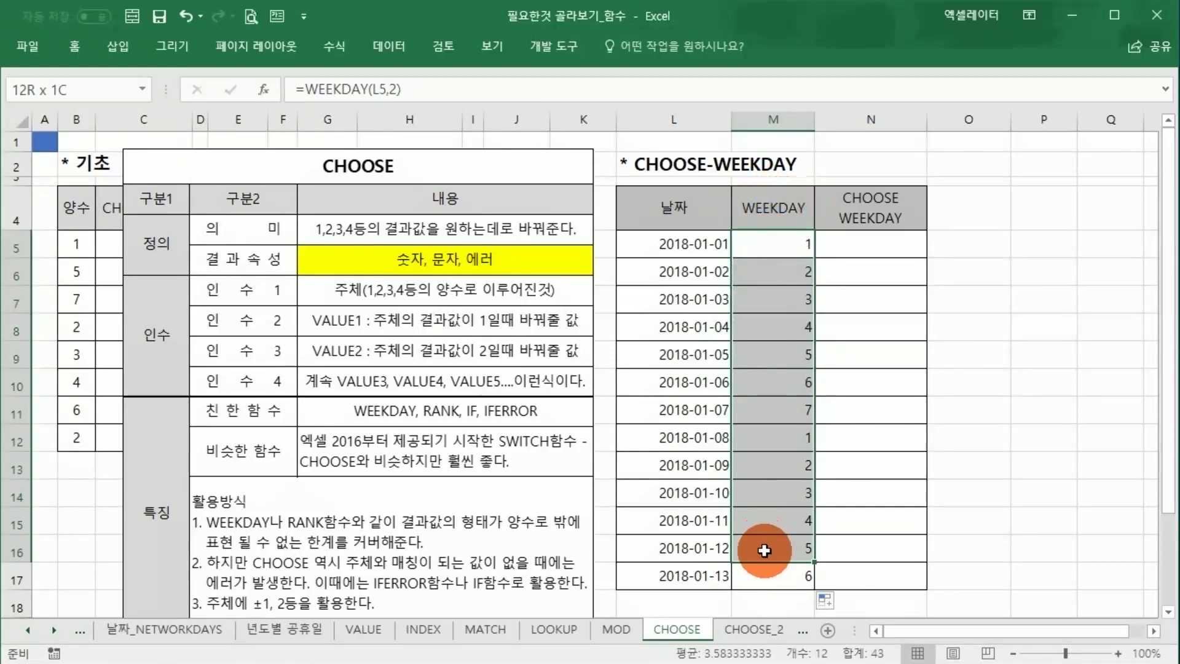
{"action": "left_click", "coordinate": [841, 251]}
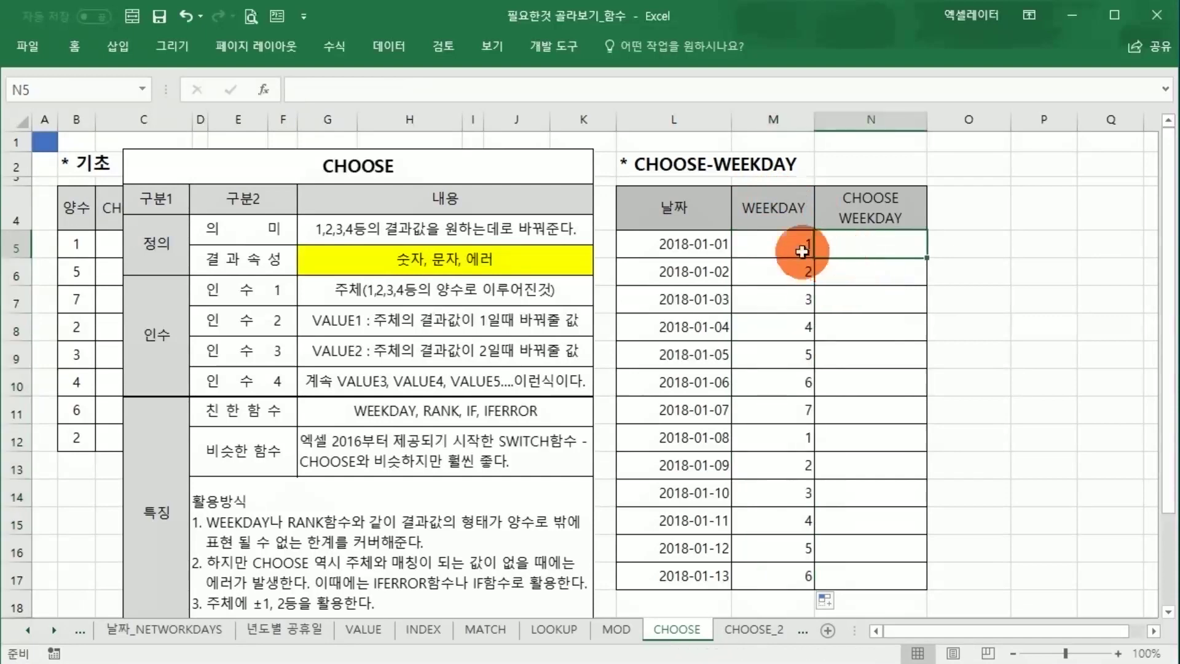
{"action": "left_click_drag", "start_coordinate": [802, 251], "coordinate": [788, 569]}
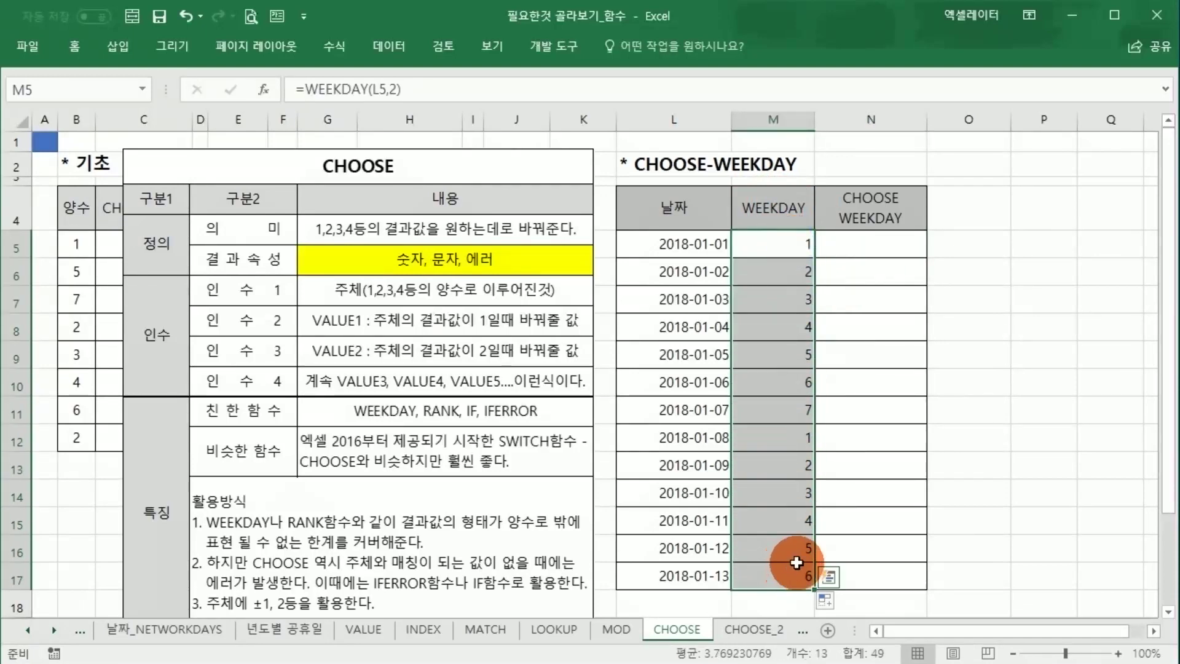
- Start a CHOOSE formula in N5 and open its function arguments, placing the dialog clear of the table's first rows
{"action": "left_click", "coordinate": [832, 249]}
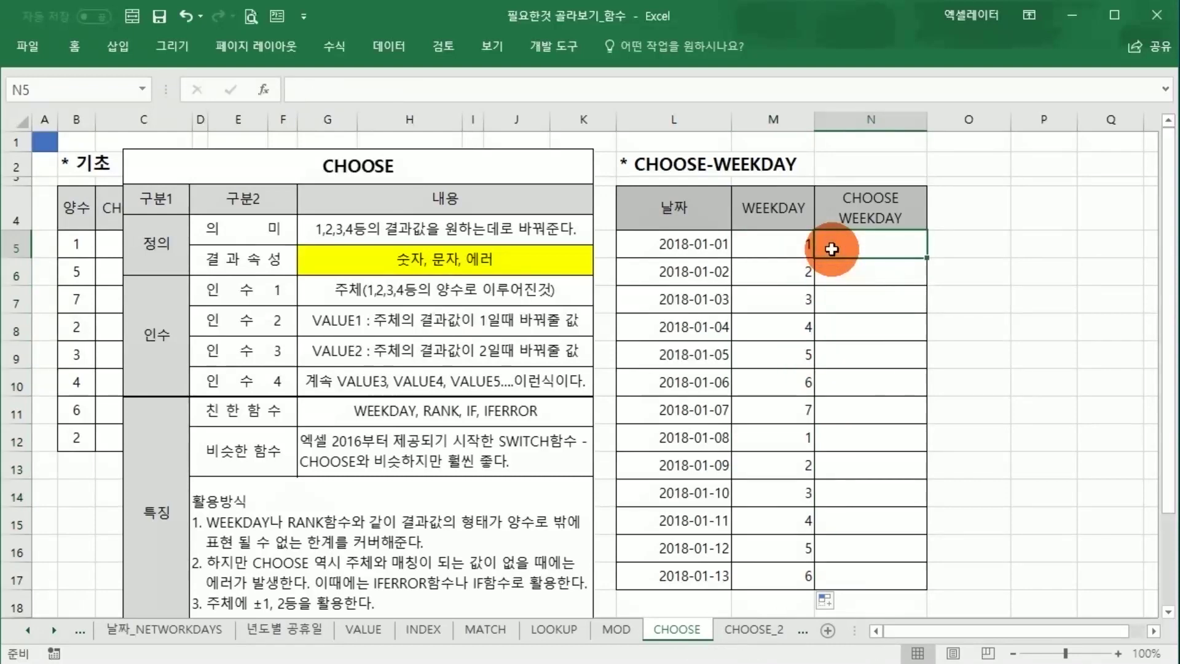
{"action": "type", "text": "="}
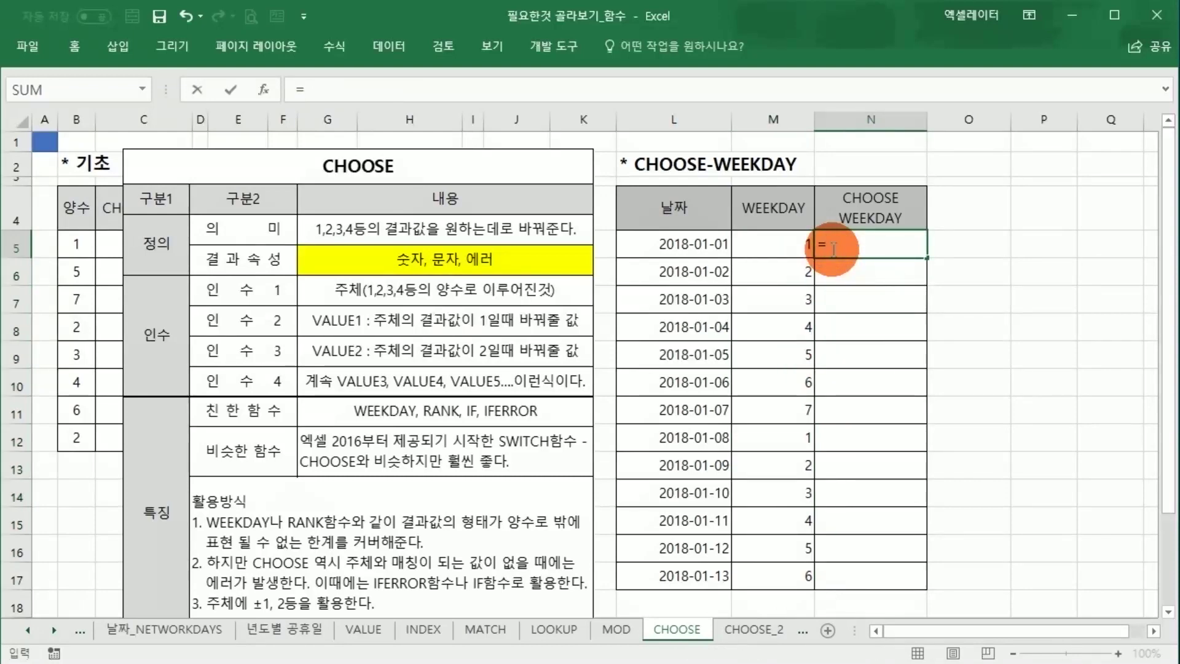
{"action": "type", "text": "CHOOSE"}
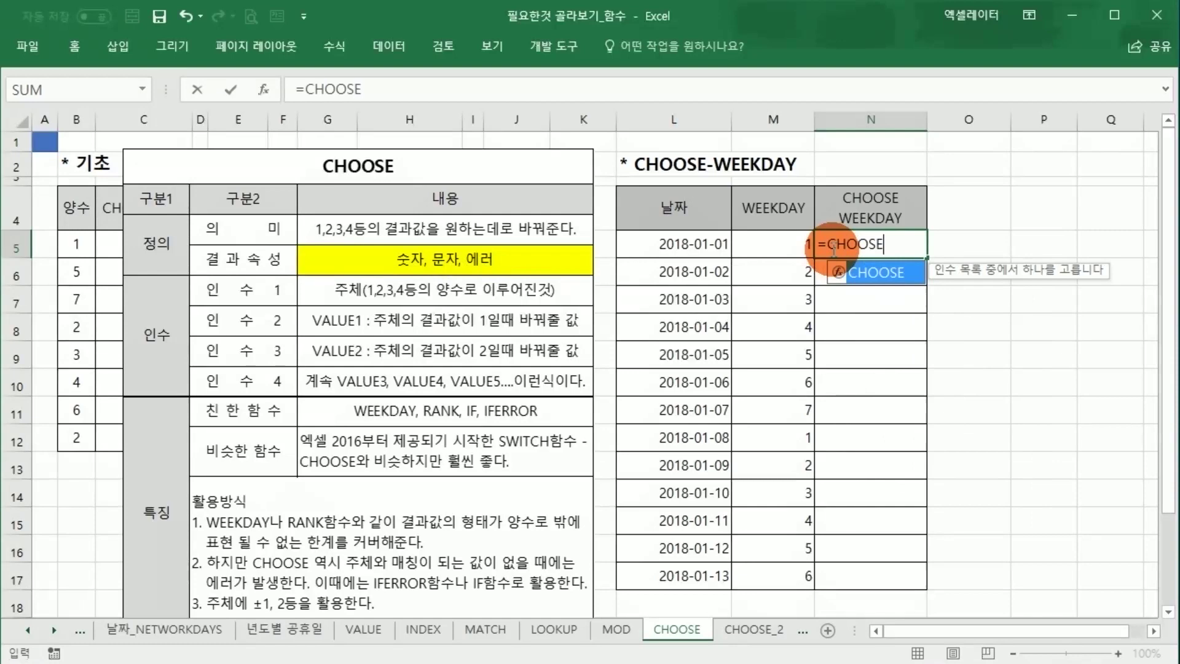
{"action": "type", "text": "("}
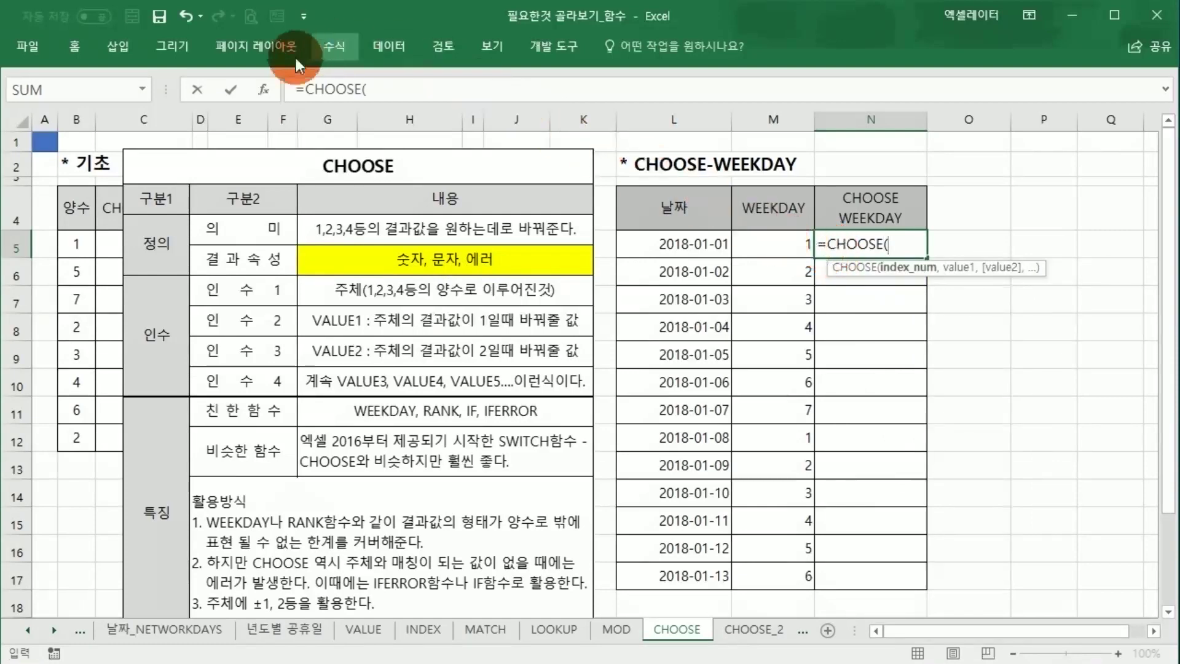
{"action": "left_click", "coordinate": [265, 91]}
{"action": "left_click", "coordinate": [583, 263]}
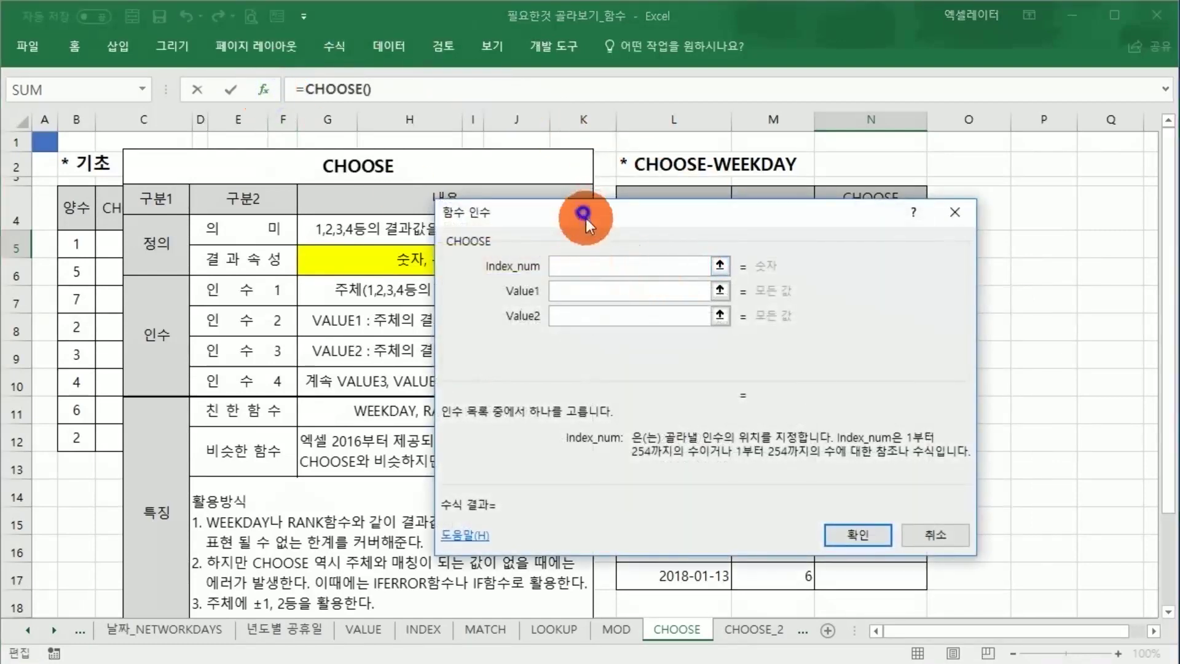
{"action": "left_click_drag", "start_coordinate": [586, 219], "coordinate": [631, 326]}
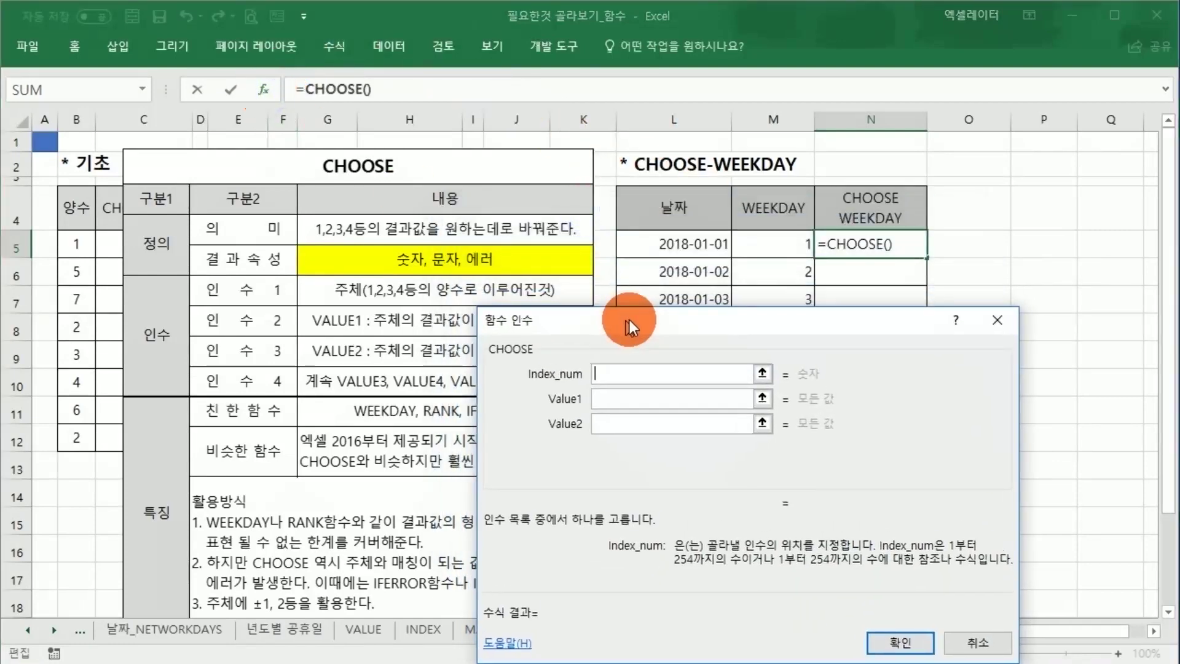
- Start a nested WEEKDAY function as the Index_num argument of the CHOOSE formula in N5
{"action": "left_click", "coordinate": [796, 243]}
{"action": "left_click_drag", "start_coordinate": [646, 371], "coordinate": [601, 375]}
{"action": "type", "text": "W"}
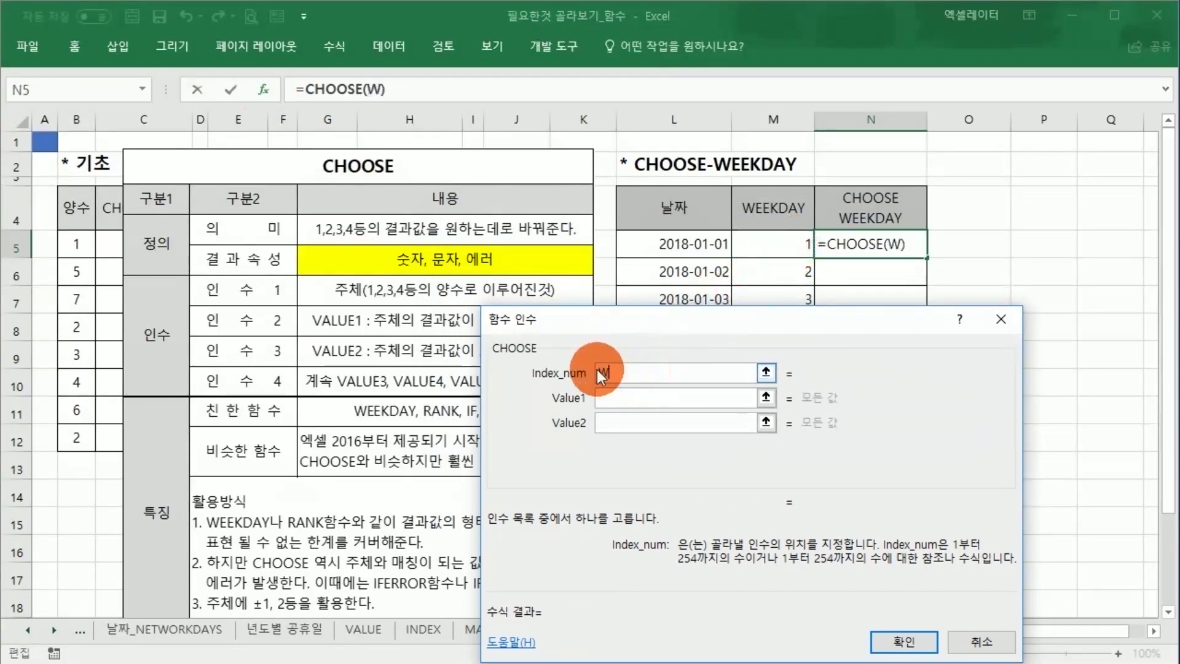
{"action": "type", "text": "EEKDAY"}
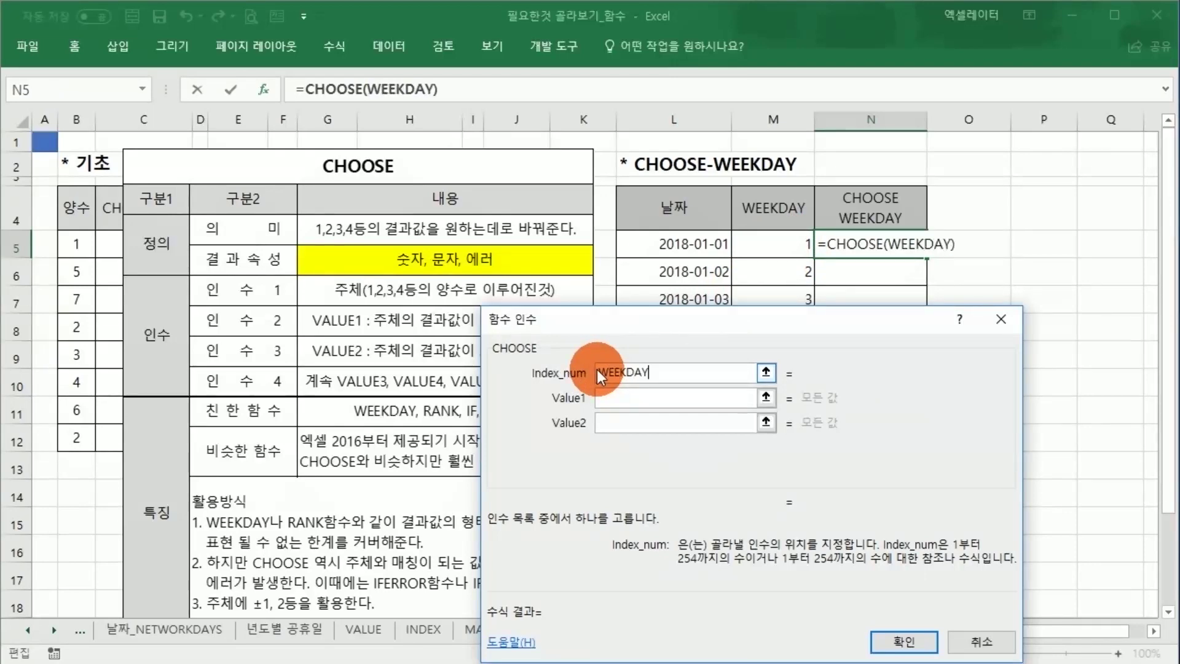
{"action": "type", "text": "("}
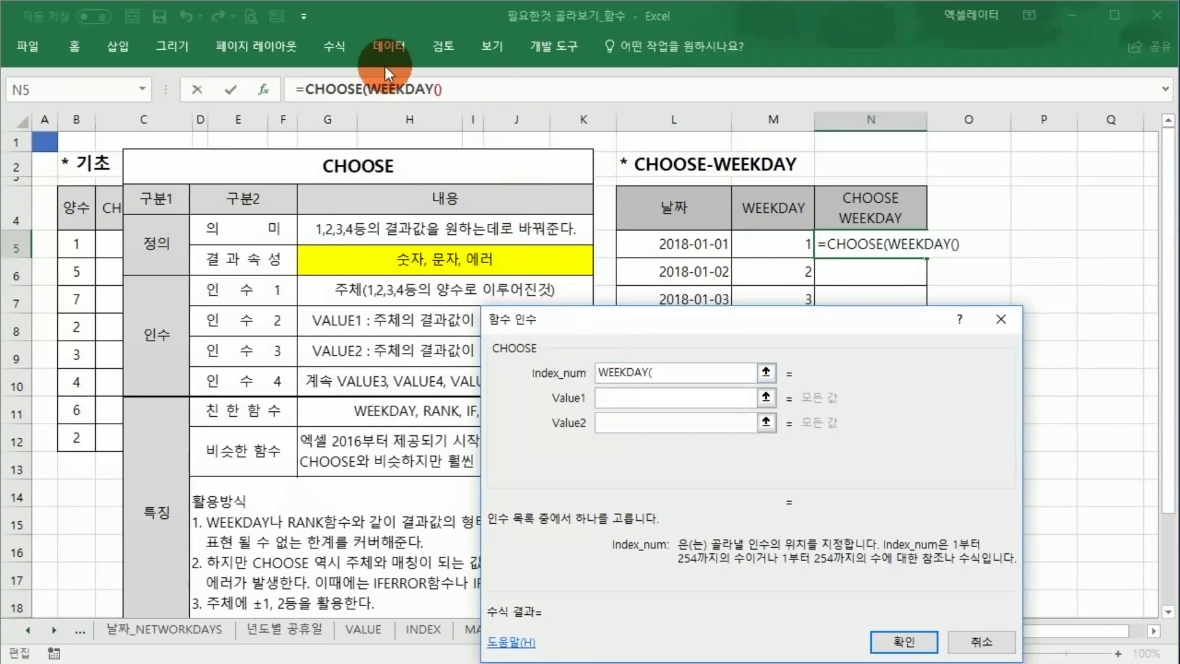
- Open the function arguments of the nested WEEKDAY and move the dialog clear of the dates in column L
{"action": "left_click", "coordinate": [383, 89]}
{"action": "left_click_drag", "start_coordinate": [580, 321], "coordinate": [523, 266]}
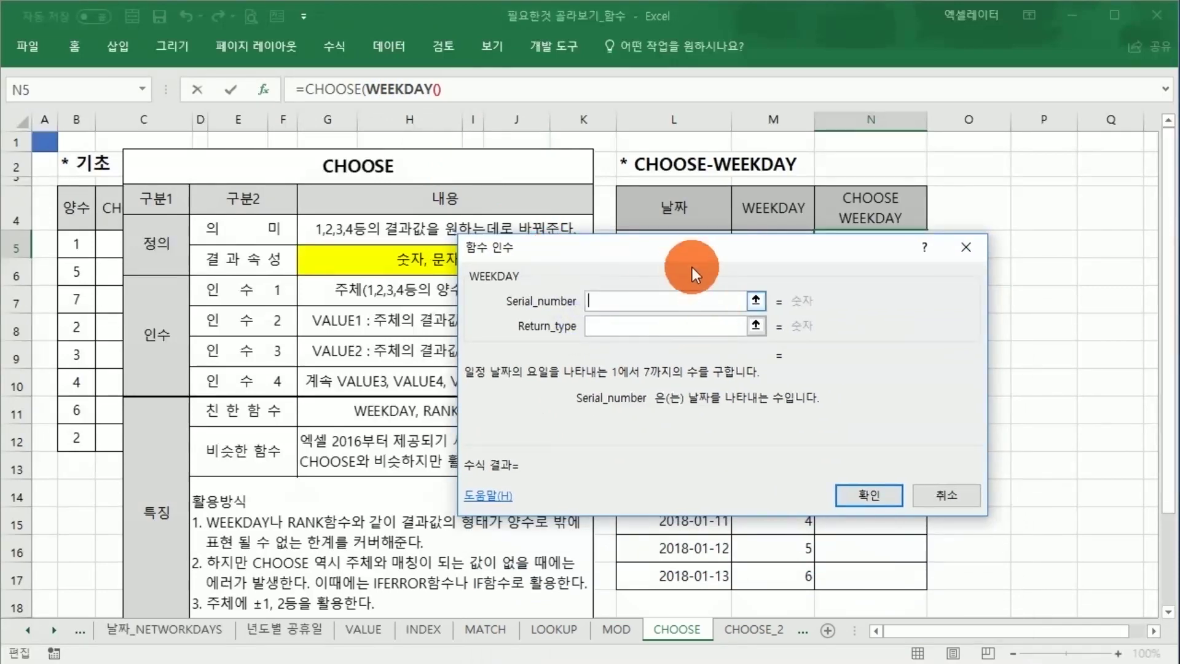
{"action": "left_click_drag", "start_coordinate": [693, 267], "coordinate": [958, 193]}
{"action": "left_click", "coordinate": [713, 246]}
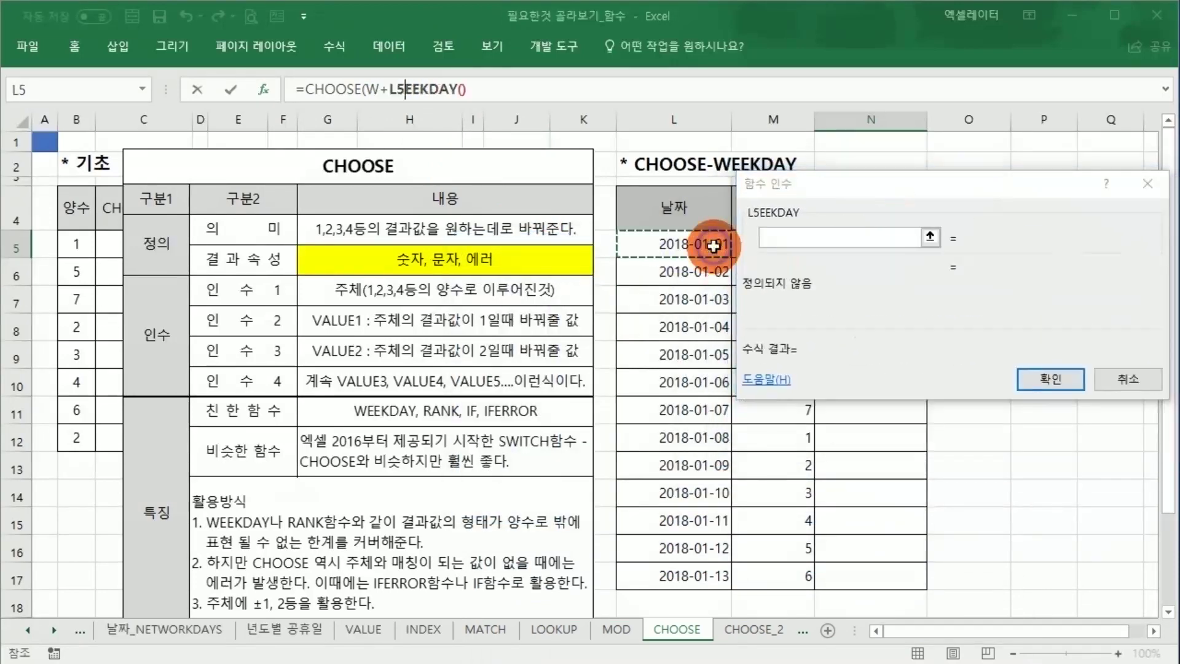
{"action": "left_click", "coordinate": [413, 92]}
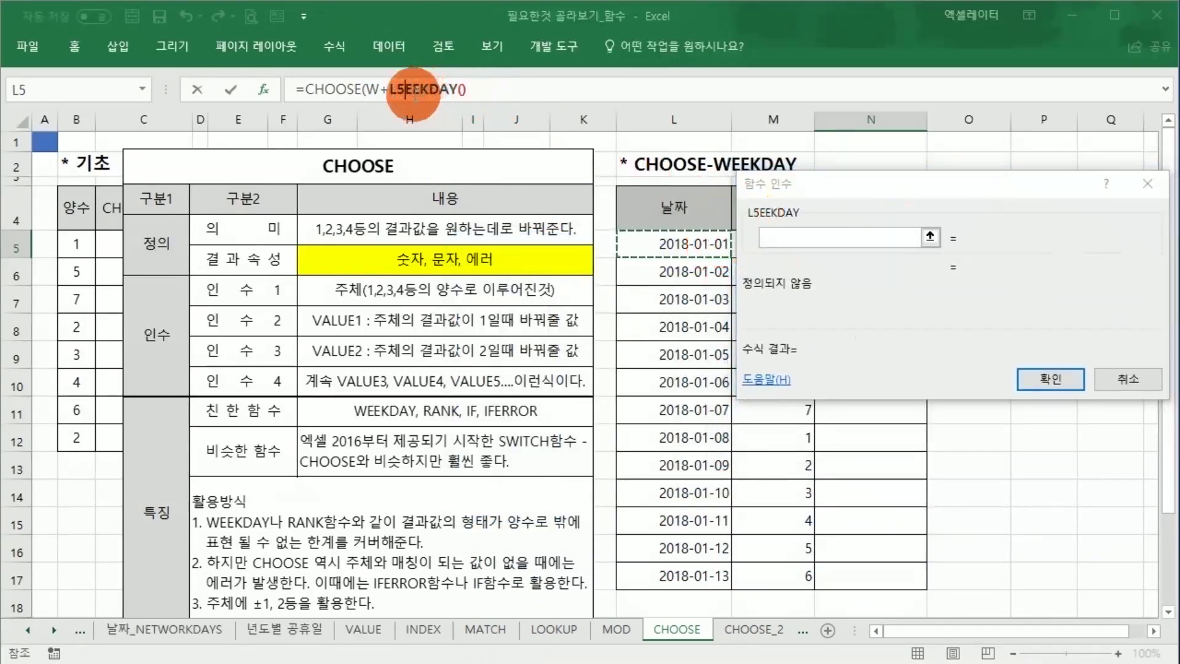
{"action": "key", "text": "BackSpace"}
{"action": "key", "text": "BackSpace"}
{"action": "key", "text": "BackSpace"}
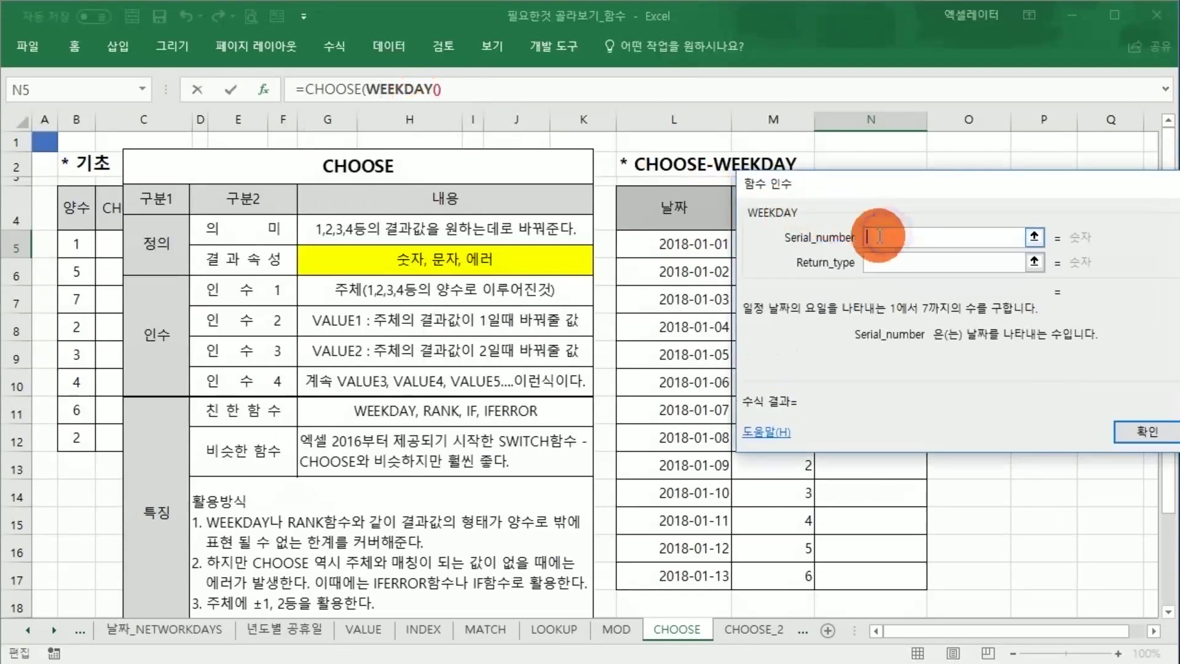
- Set the nested WEEKDAY's Serial_number to L5 and Return_type to 2, and return to the arguments of the outer CHOOSE
{"action": "left_click", "coordinate": [688, 244]}
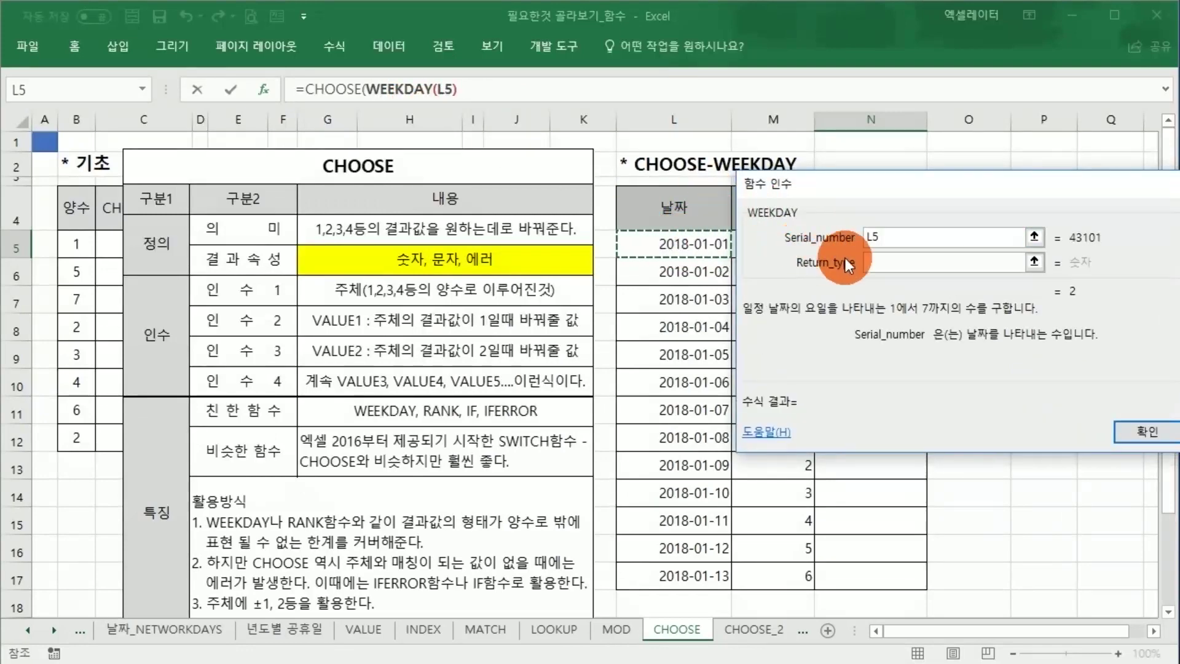
{"action": "left_click", "coordinate": [876, 261]}
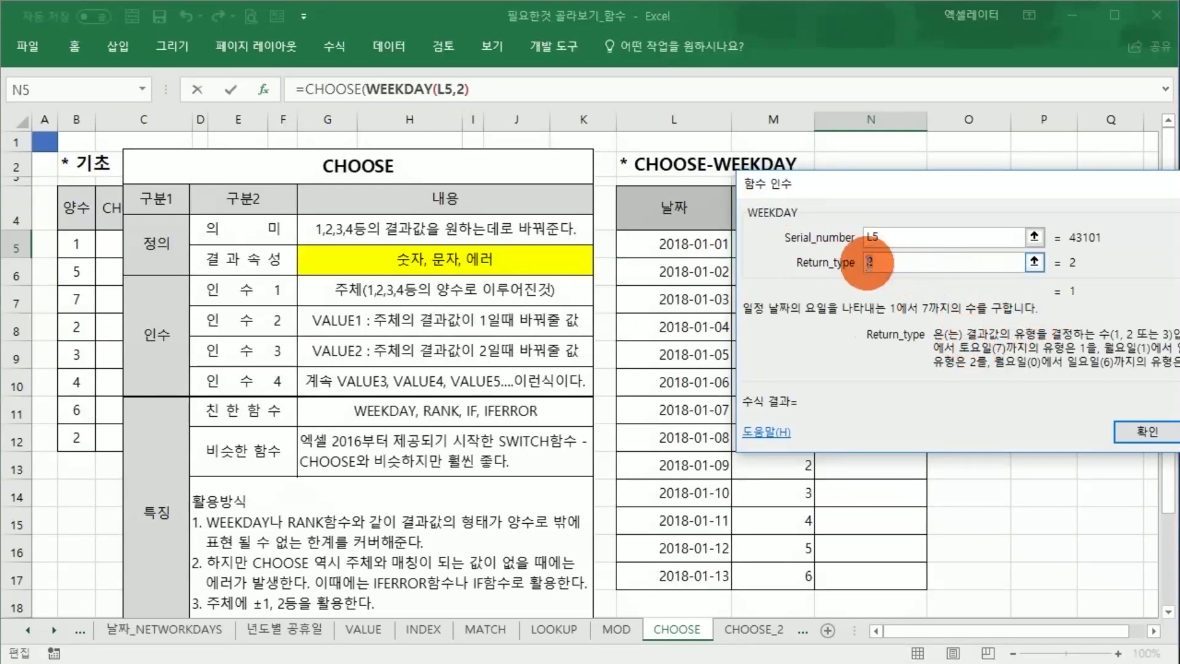
{"action": "left_click_drag", "start_coordinate": [996, 184], "coordinate": [860, 225]}
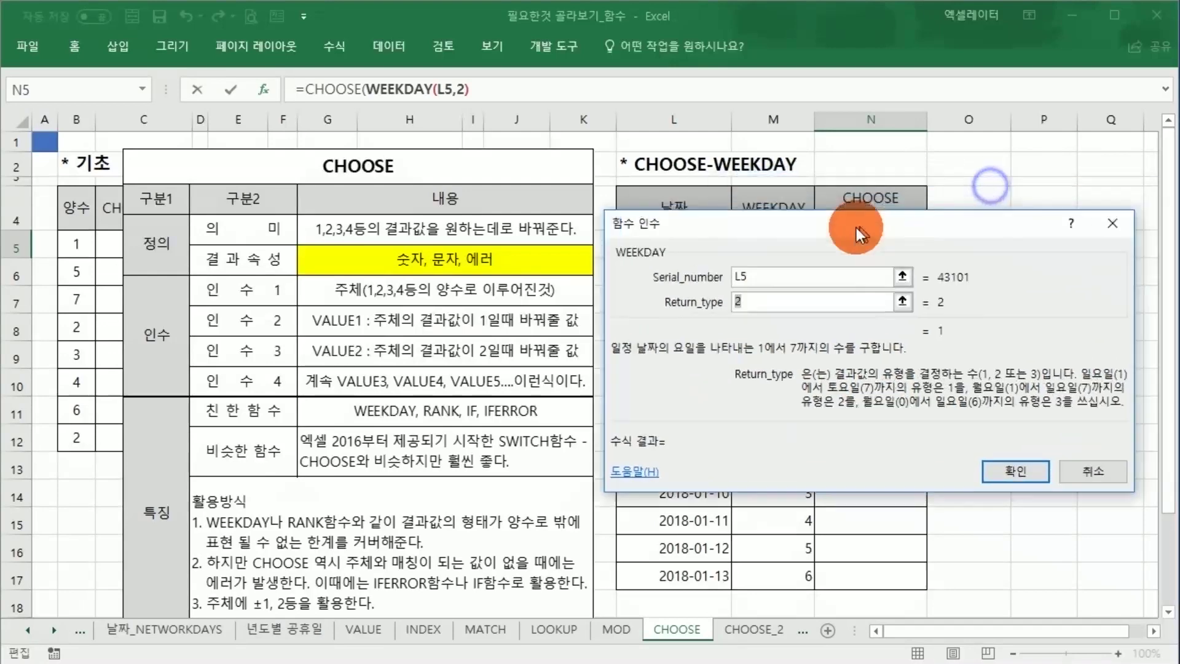
{"action": "left_click", "coordinate": [340, 91]}
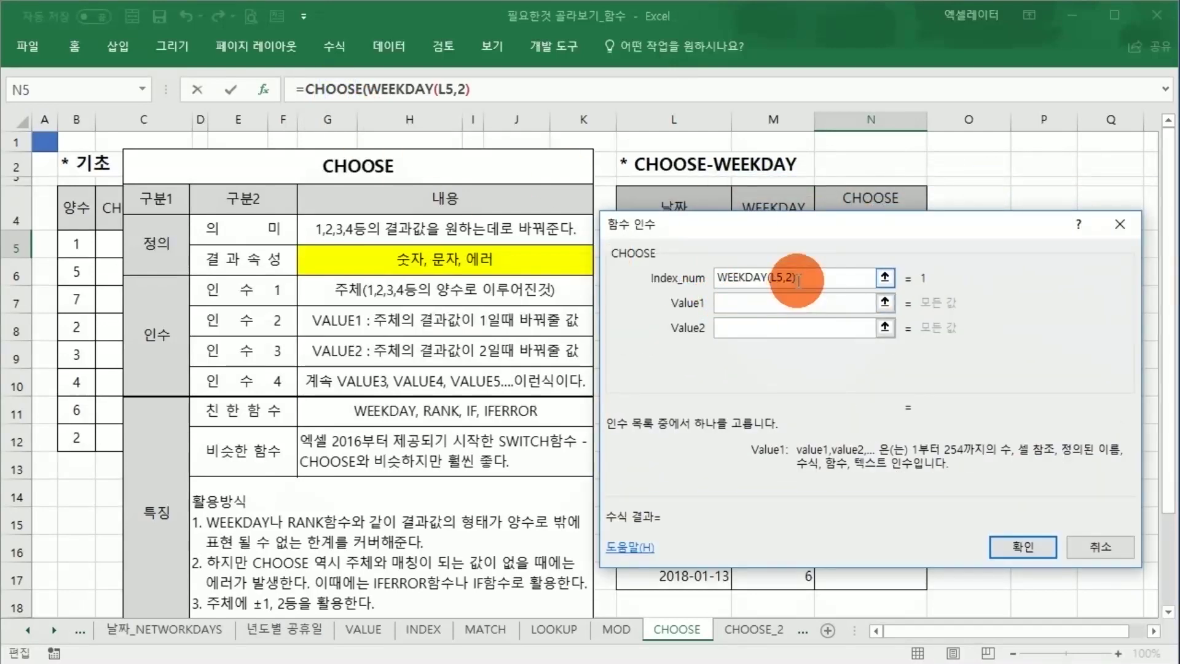
- Set Value1 through Value5 of the CHOOSE function to 월요일, 화요일, 수요일, 목요일 and 금요일
{"action": "left_click_drag", "start_coordinate": [797, 278], "coordinate": [722, 274]}
{"action": "left_click", "coordinate": [731, 305]}
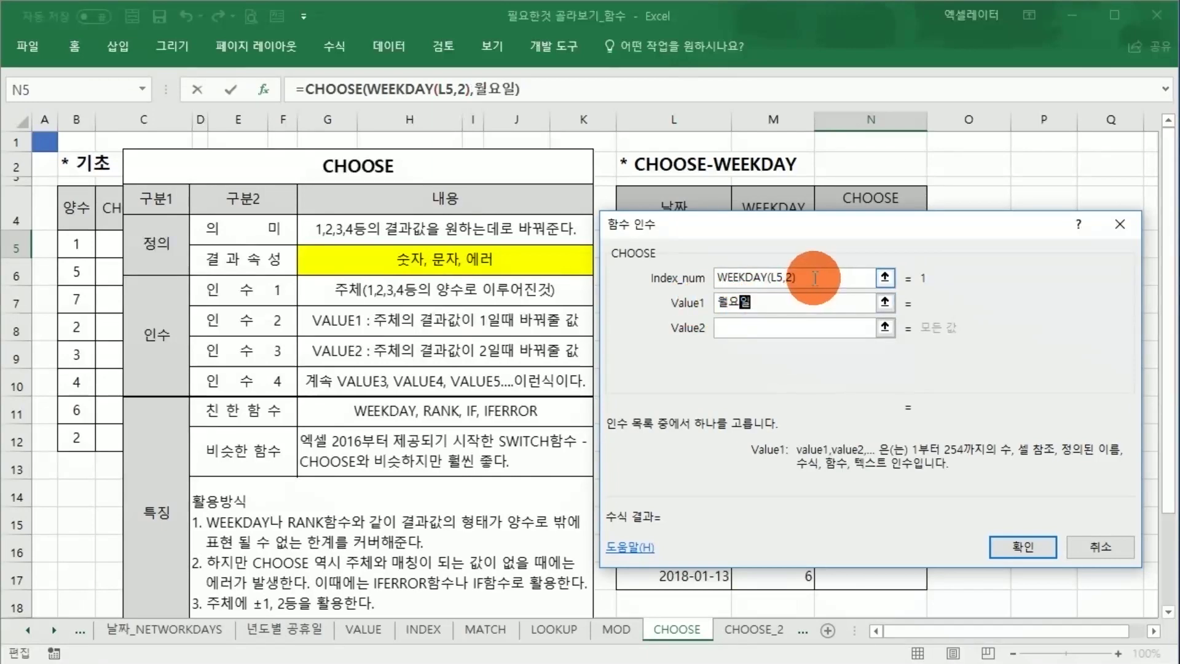
{"action": "left_click", "coordinate": [725, 279]}
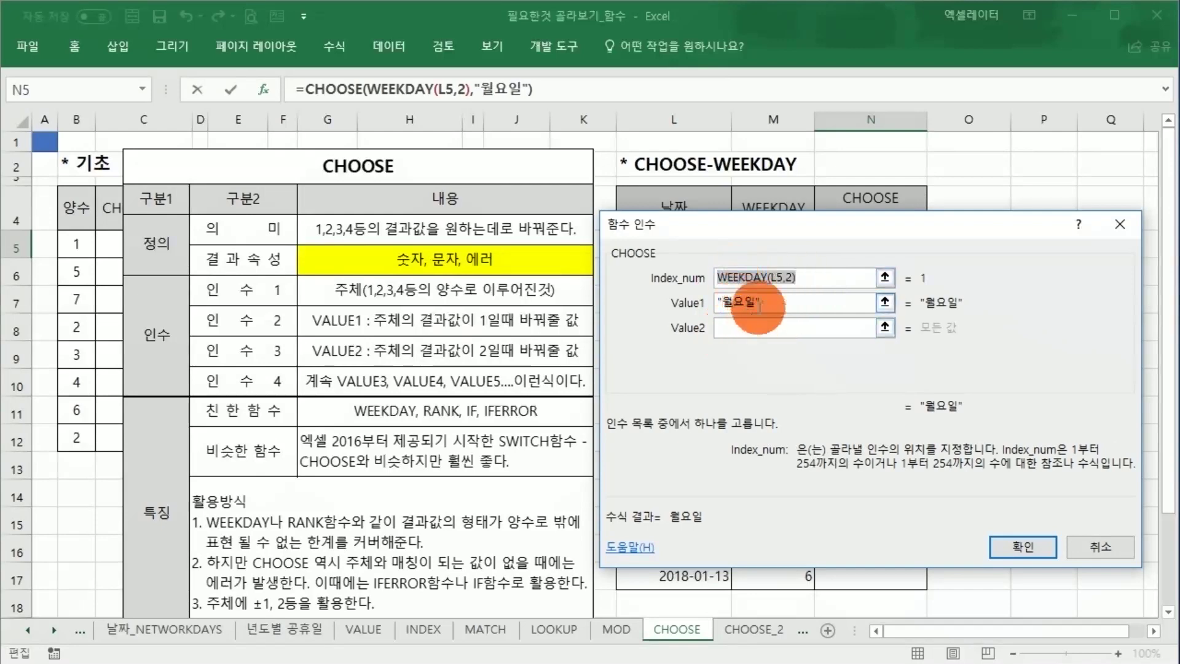
{"action": "left_click", "coordinate": [748, 330]}
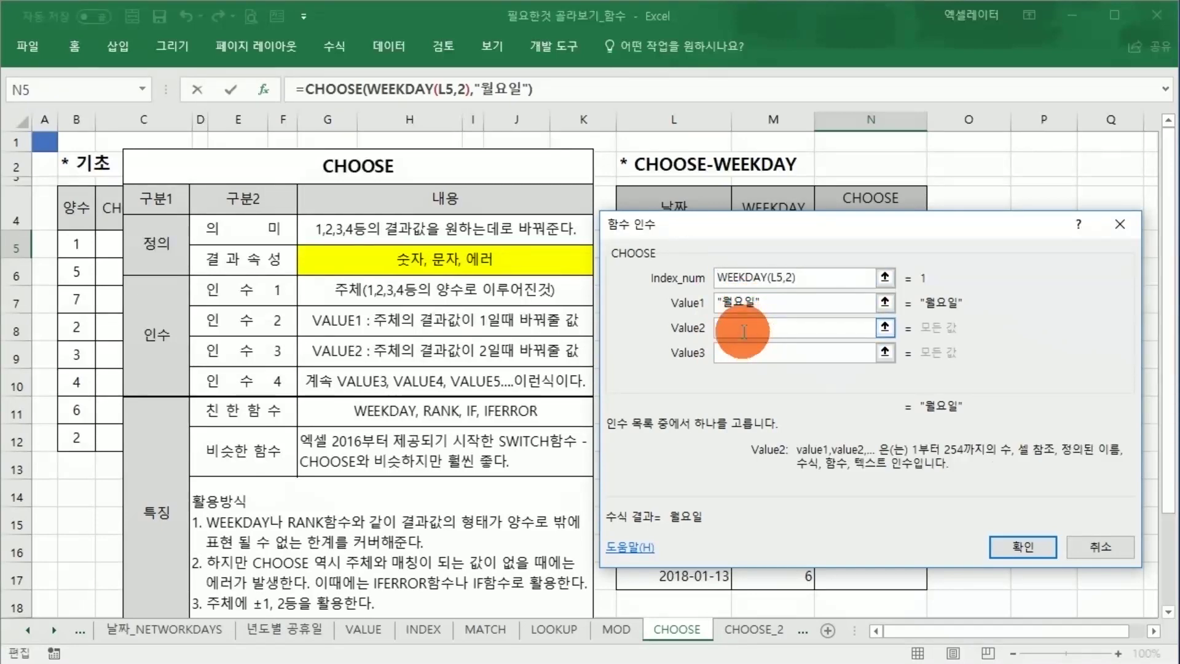
{"action": "type", "text": "화요일"}
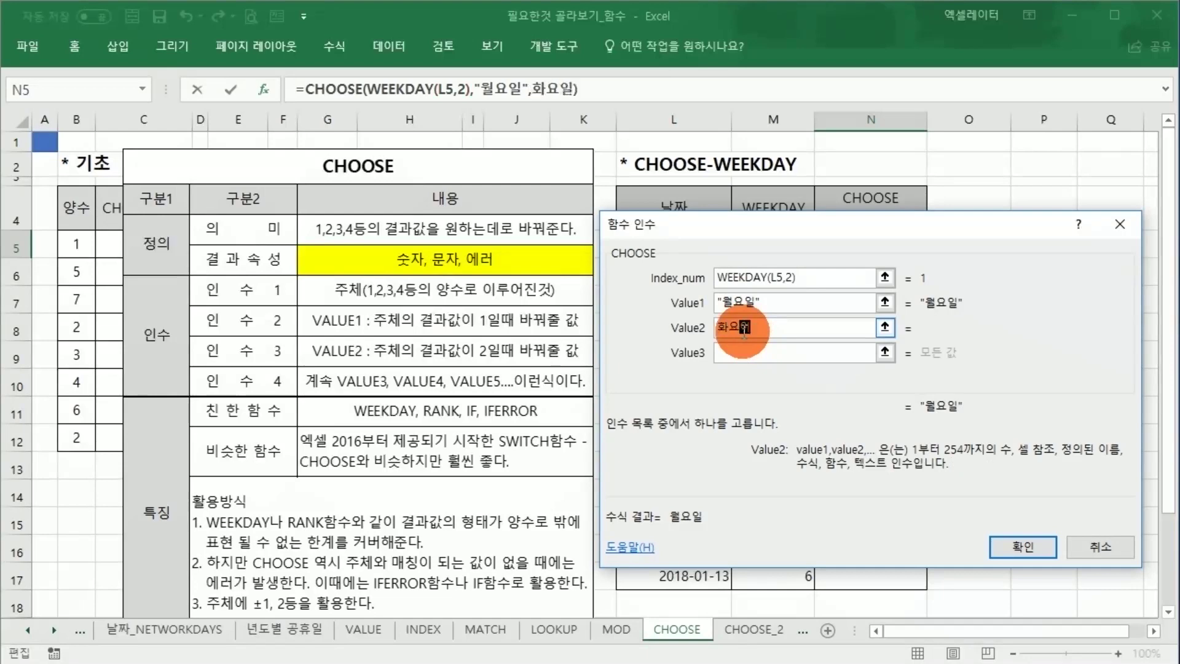
{"action": "key", "text": "Tab"}
{"action": "type", "text": "수요일\",\""}
{"action": "type", "text": "목요일"}
{"action": "key", "text": "Tab"}
{"action": "type", "text": "금요일"}
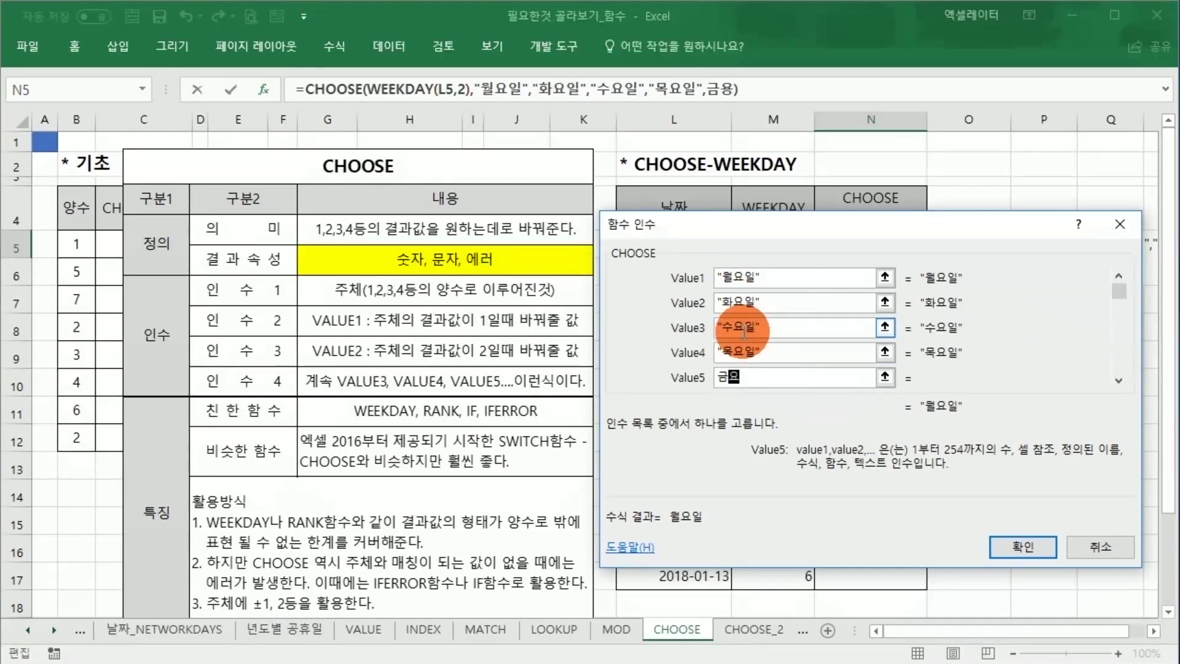
- Set Value6 to 토요일 and Value7 to 일요일, and complete the CHOOSE formula in N5
{"action": "key", "text": "Tab"}
{"action": "type", "text": "토요일"}
{"action": "key", "text": "Tab"}
{"action": "type", "text": "일요일"}
{"action": "key", "text": "Tab"}
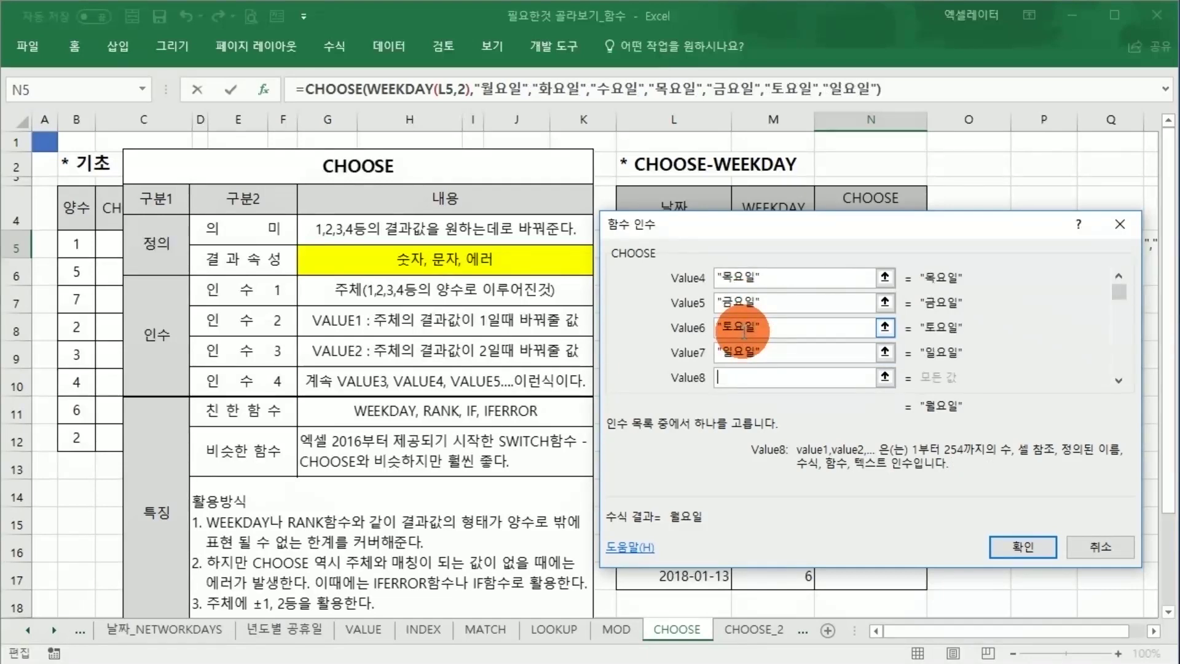
{"action": "left_click", "coordinate": [1004, 544]}
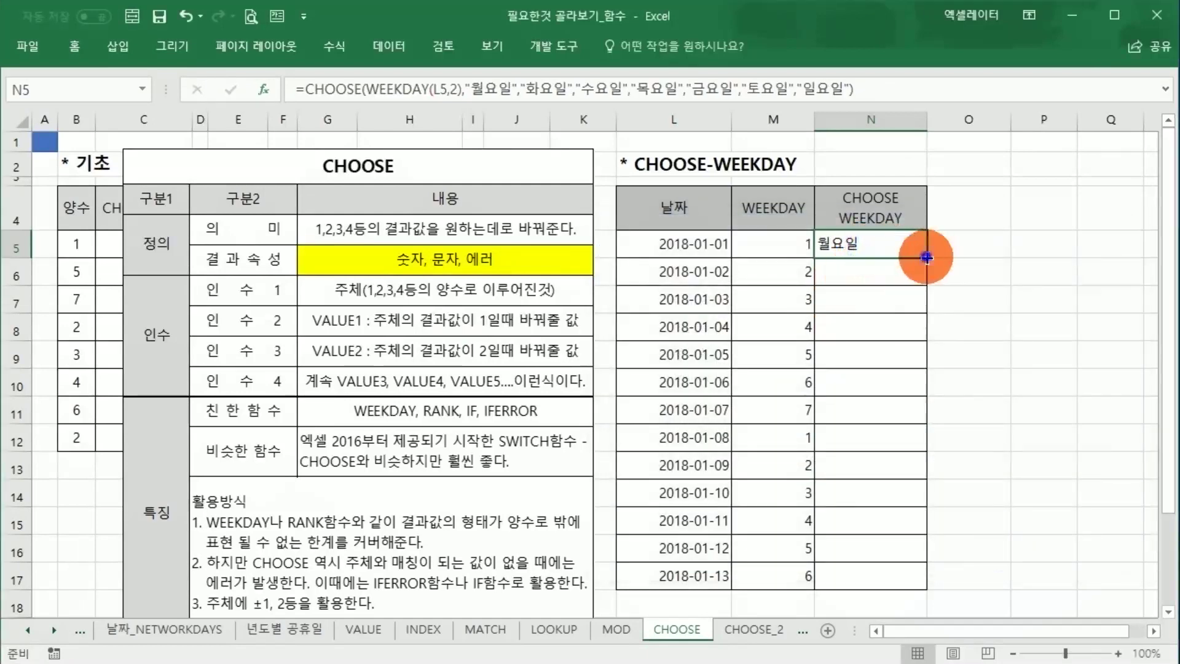
- Fill the CHOOSE-WEEKDAY formula from N5 down to N17 and check the weekday names in the first rows
{"action": "left_click_drag", "start_coordinate": [927, 258], "coordinate": [898, 583]}
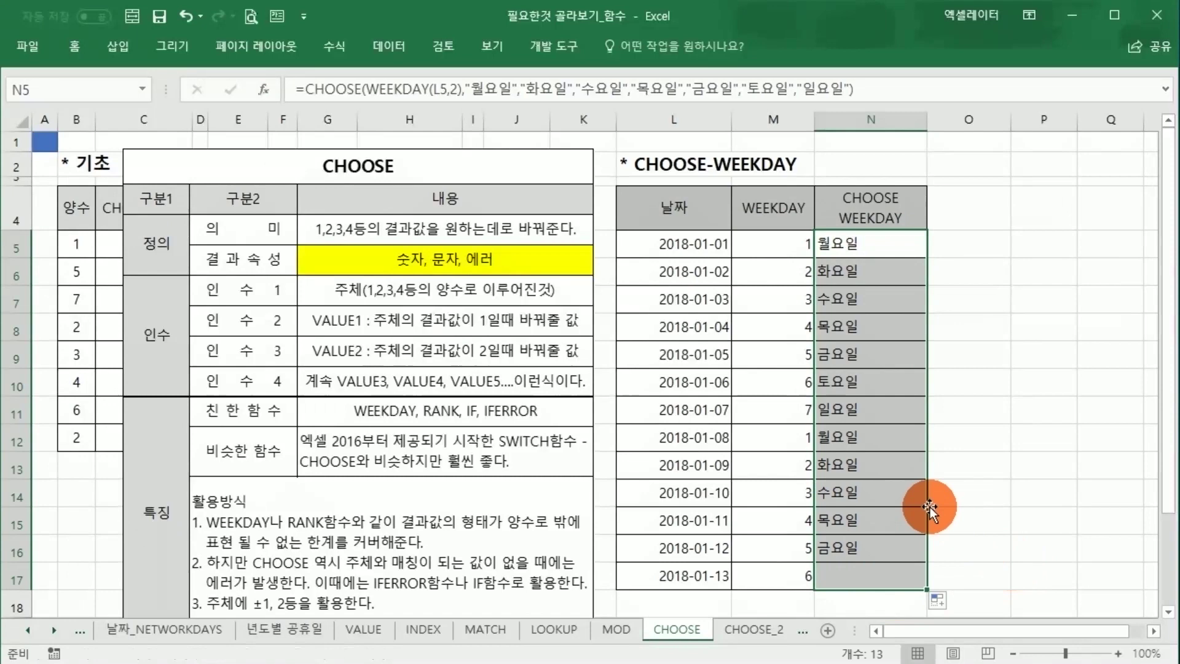
{"action": "left_click", "coordinate": [859, 245]}
{"action": "left_click", "coordinate": [867, 272]}
{"action": "left_click", "coordinate": [873, 300]}
{"action": "left_click", "coordinate": [870, 327]}
{"action": "left_click", "coordinate": [876, 357]}
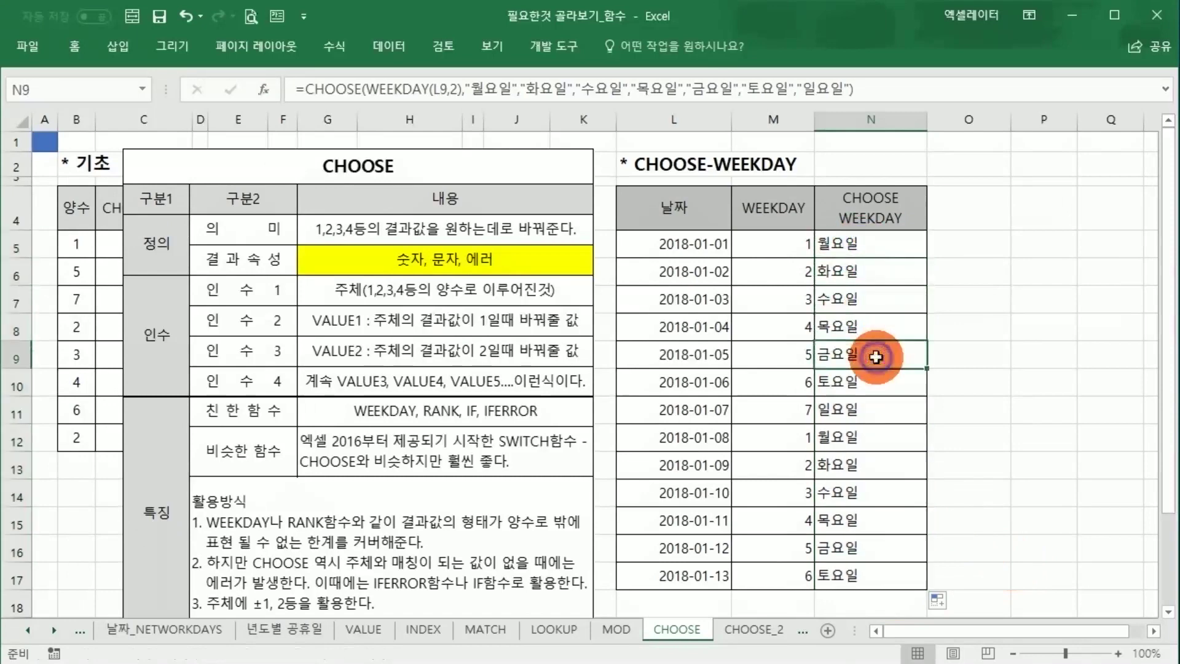
{"action": "left_click", "coordinate": [891, 385]}
- Apply the custom number format yyyy-mm-dd(AAA) to the dates in L5:L17
{"action": "left_click_drag", "start_coordinate": [680, 240], "coordinate": [674, 576]}
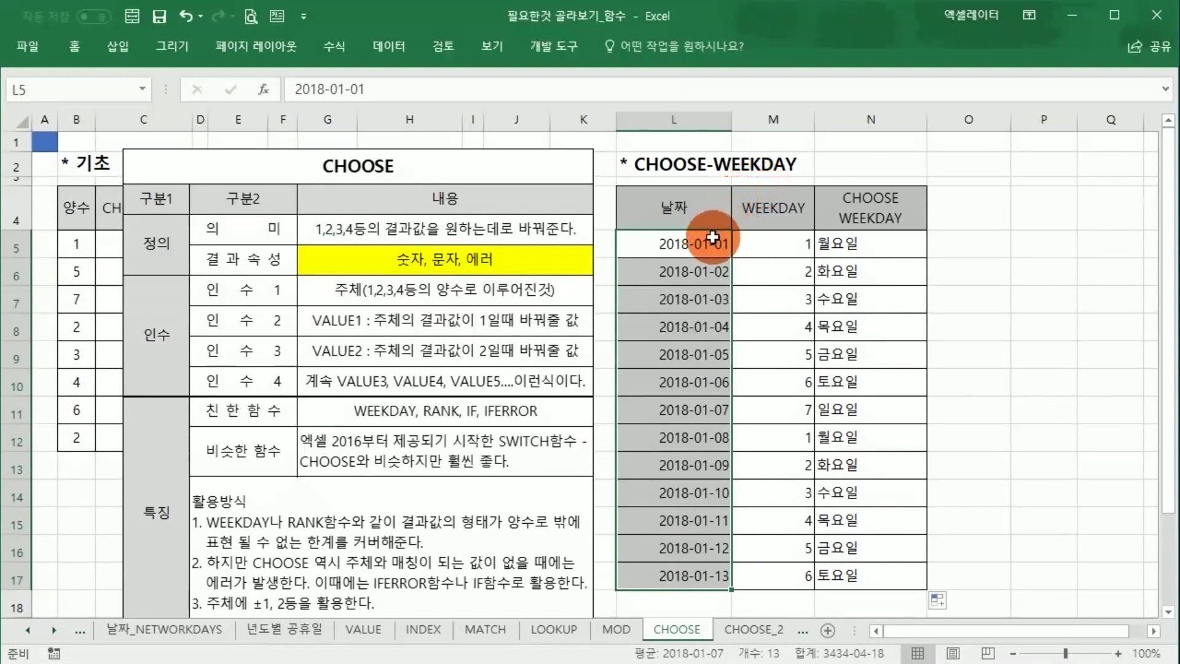
{"action": "right_click", "coordinate": [707, 244]}
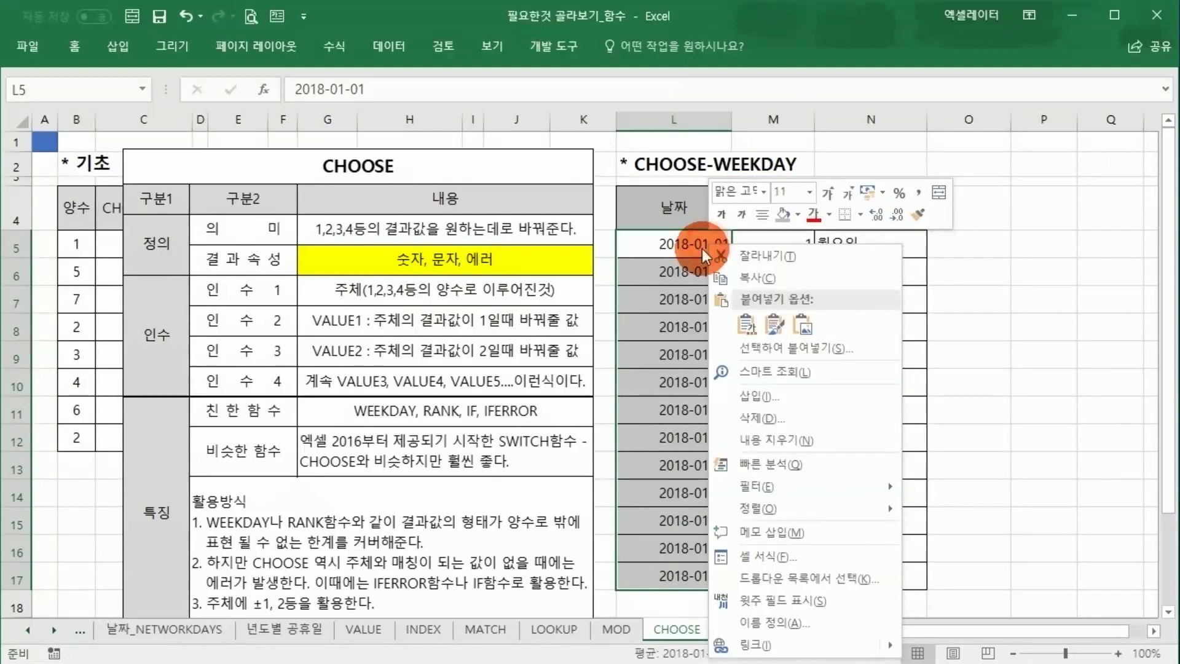
{"action": "left_click", "coordinate": [762, 552]}
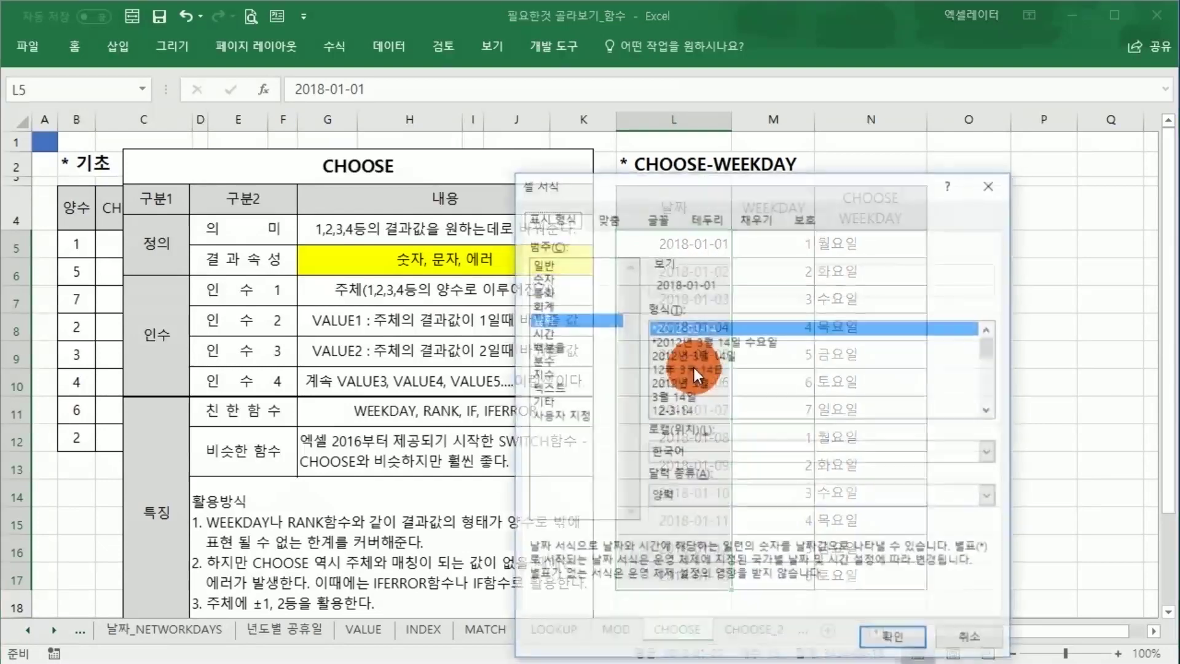
{"action": "left_click_drag", "start_coordinate": [673, 185], "coordinate": [329, 145]}
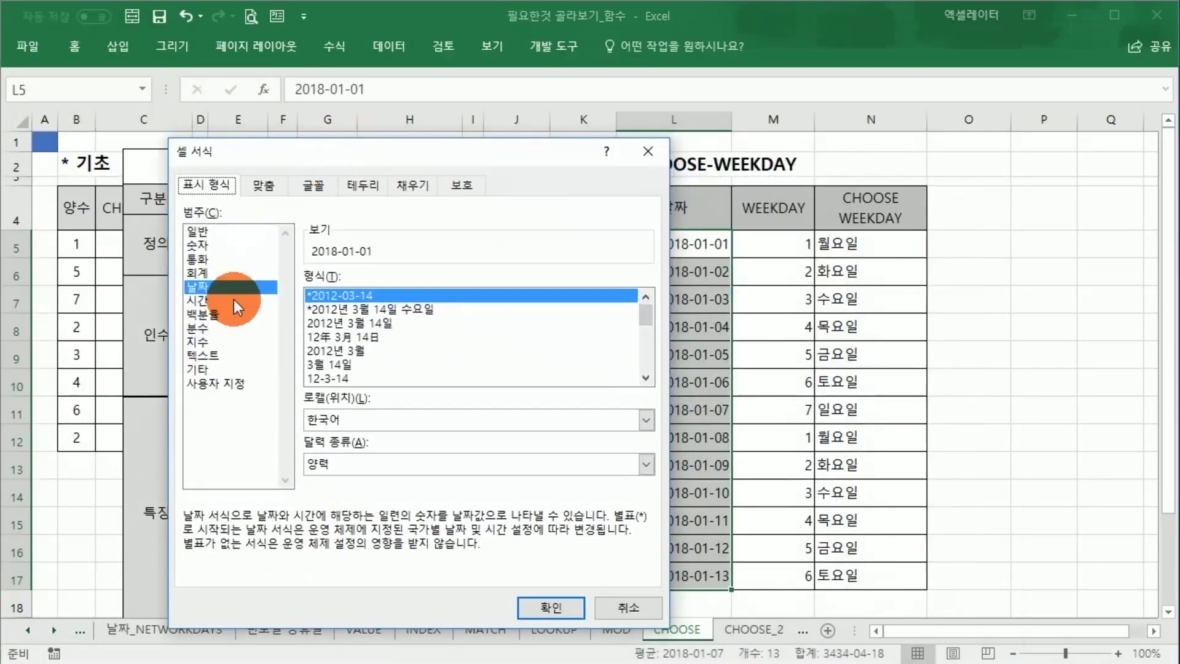
{"action": "left_click", "coordinate": [212, 383]}
{"action": "left_click", "coordinate": [444, 300]}
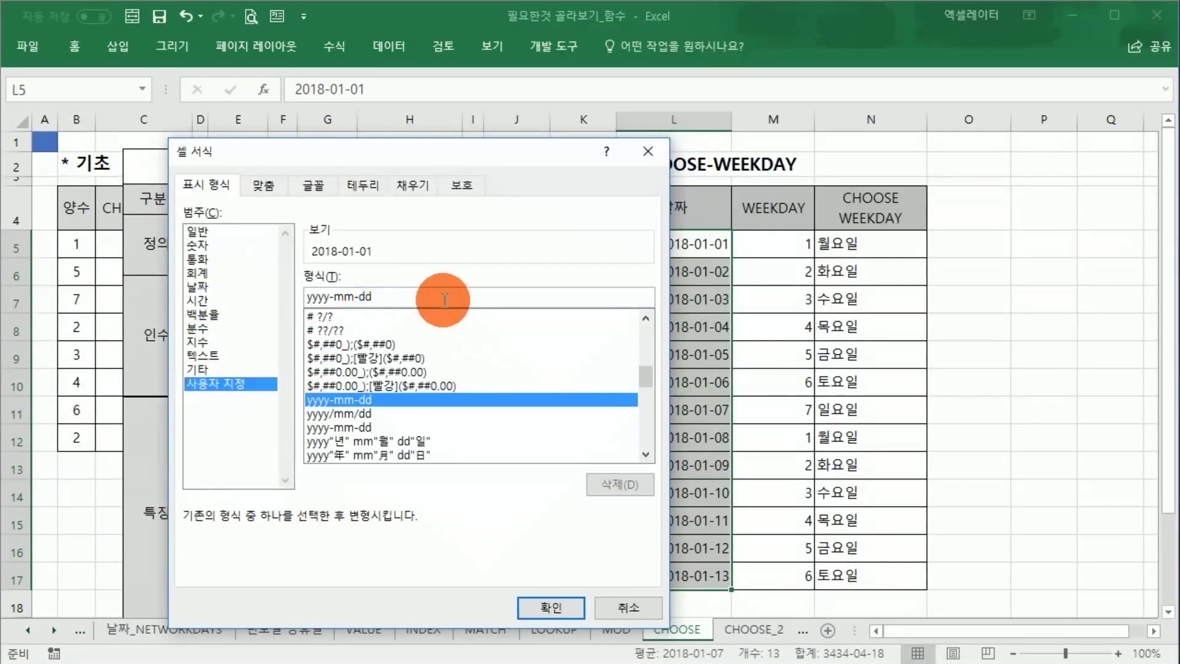
{"action": "type", "text": "(AAA"}
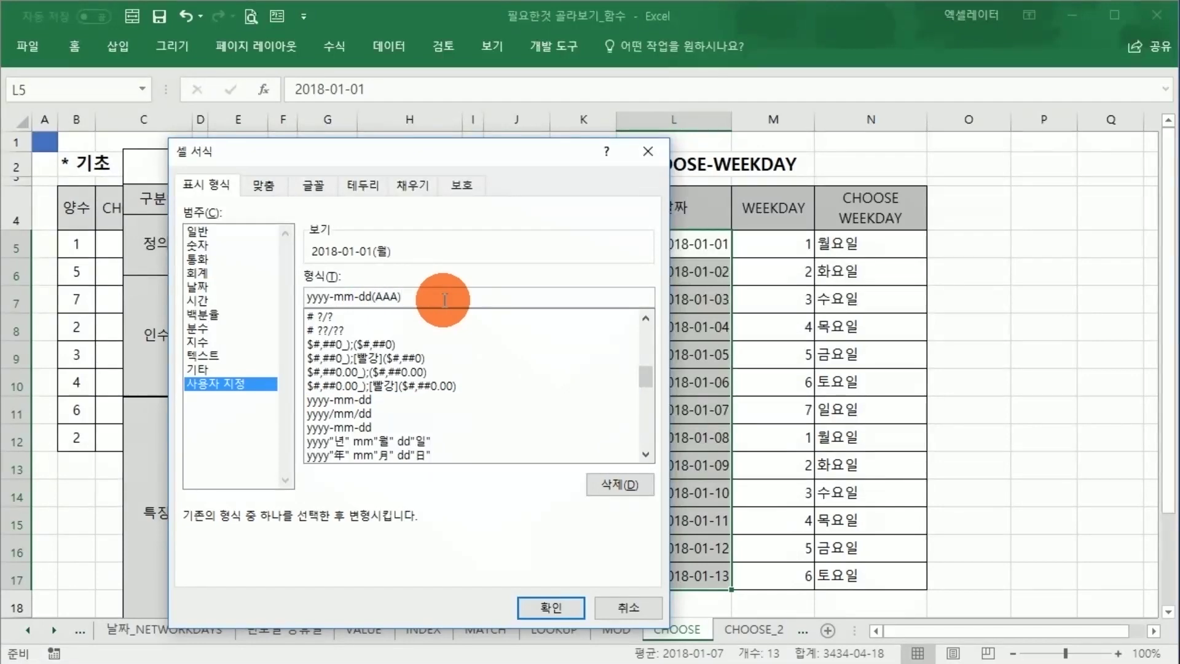
{"action": "key", "text": "Return"}
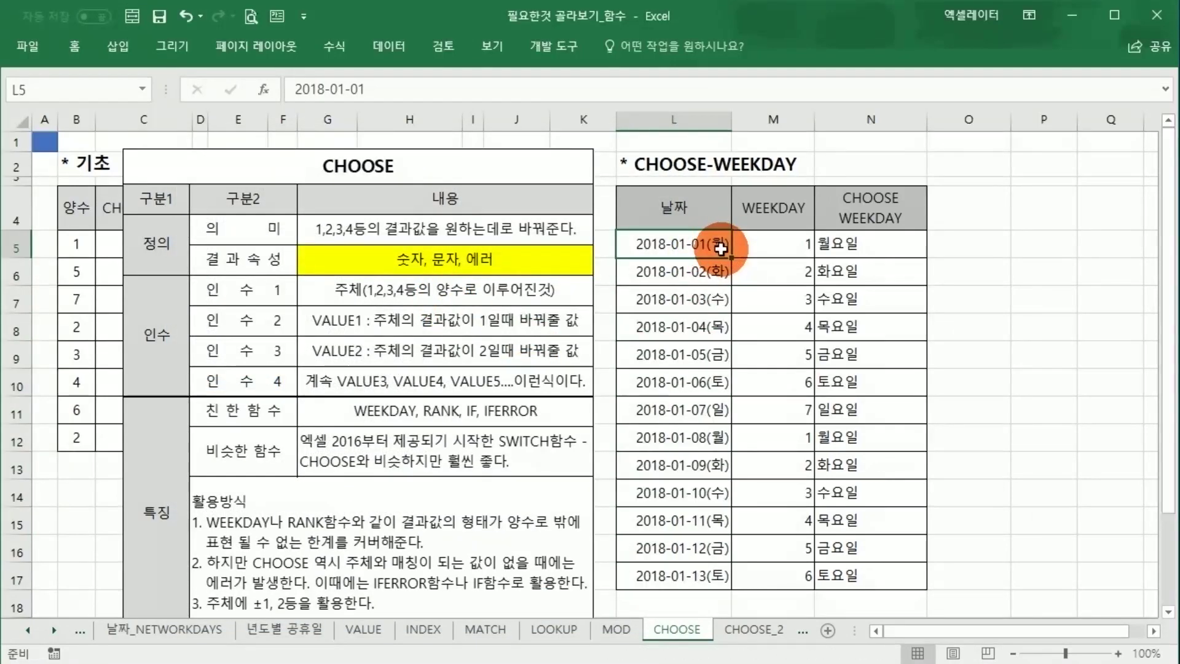
- Compare the weekday shown with each date in column L to the CHOOSE result in column N
{"action": "left_click", "coordinate": [822, 247]}
{"action": "left_click", "coordinate": [722, 246]}
{"action": "left_click", "coordinate": [822, 248]}
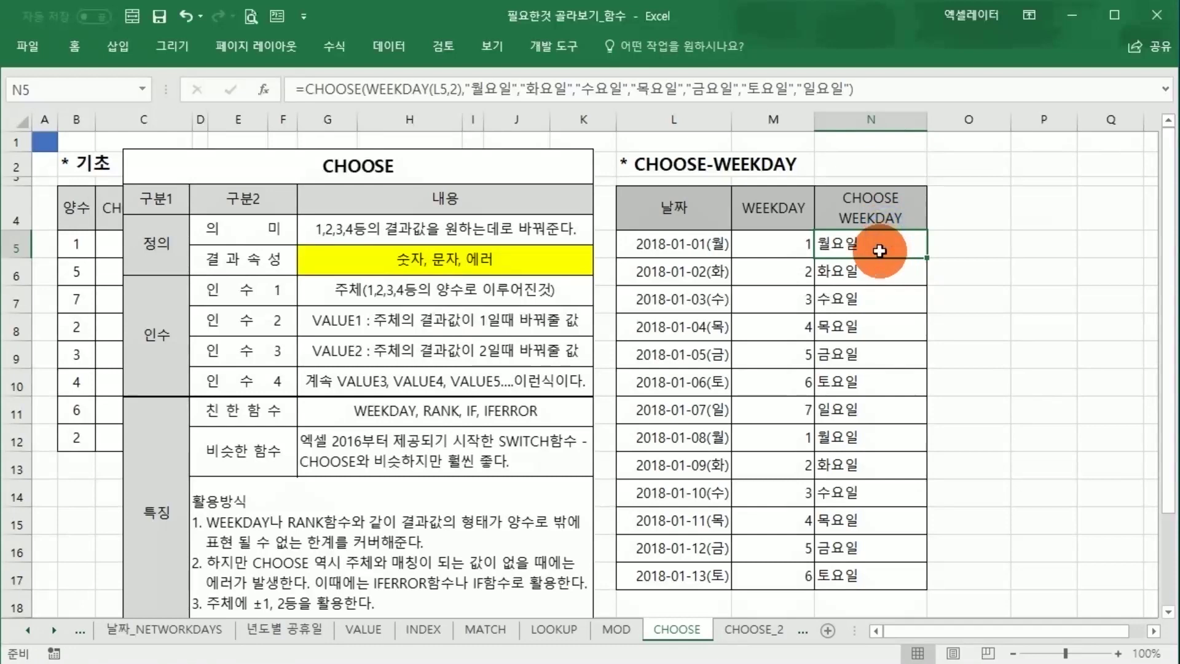
{"action": "left_click_drag", "start_coordinate": [724, 245], "coordinate": [707, 575]}
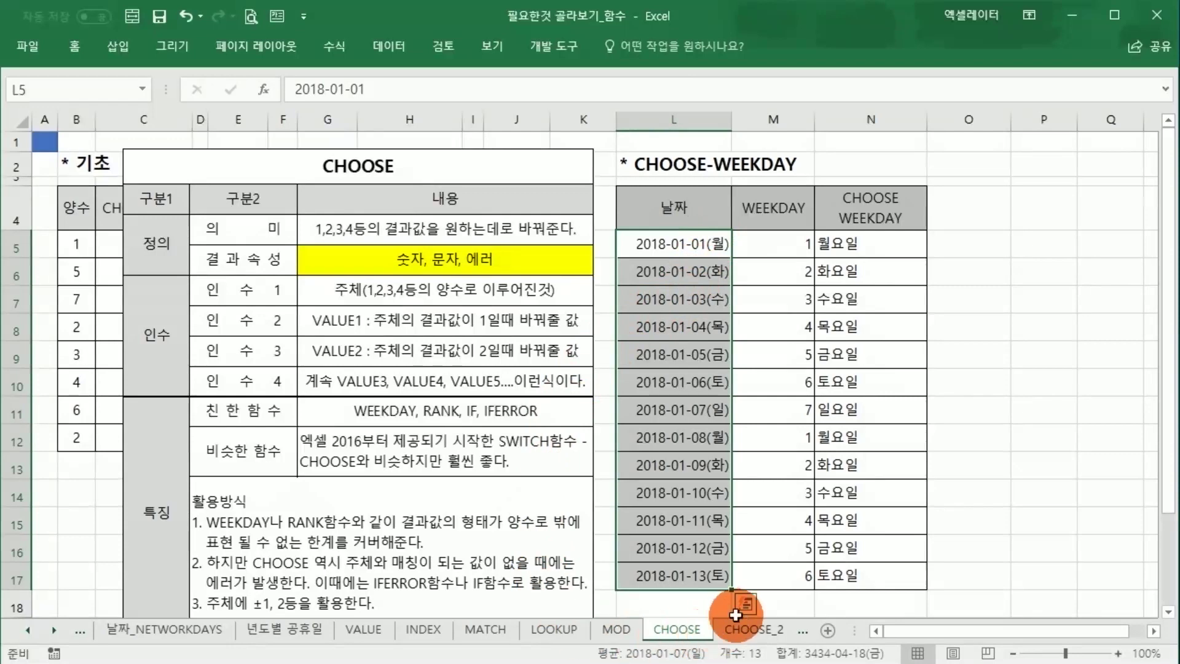
- Switch to the CHOOSE_2 worksheet
{"action": "left_click", "coordinate": [745, 633]}
{"action": "left_click", "coordinate": [462, 438]}
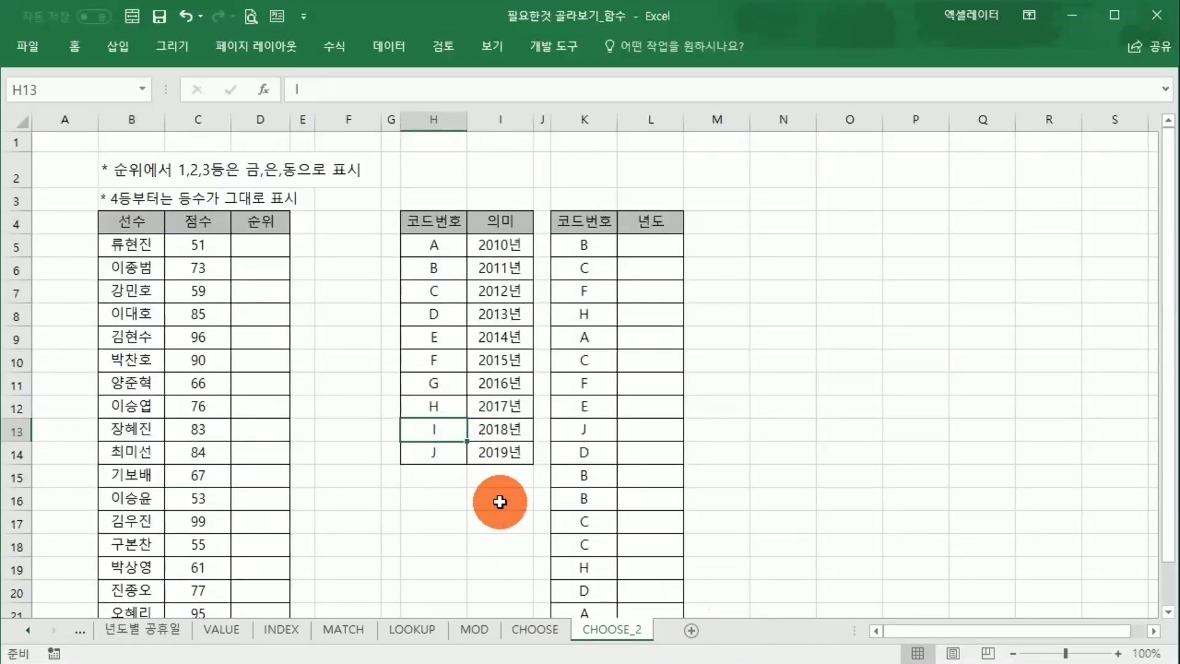
{"action": "left_click", "coordinate": [386, 461]}
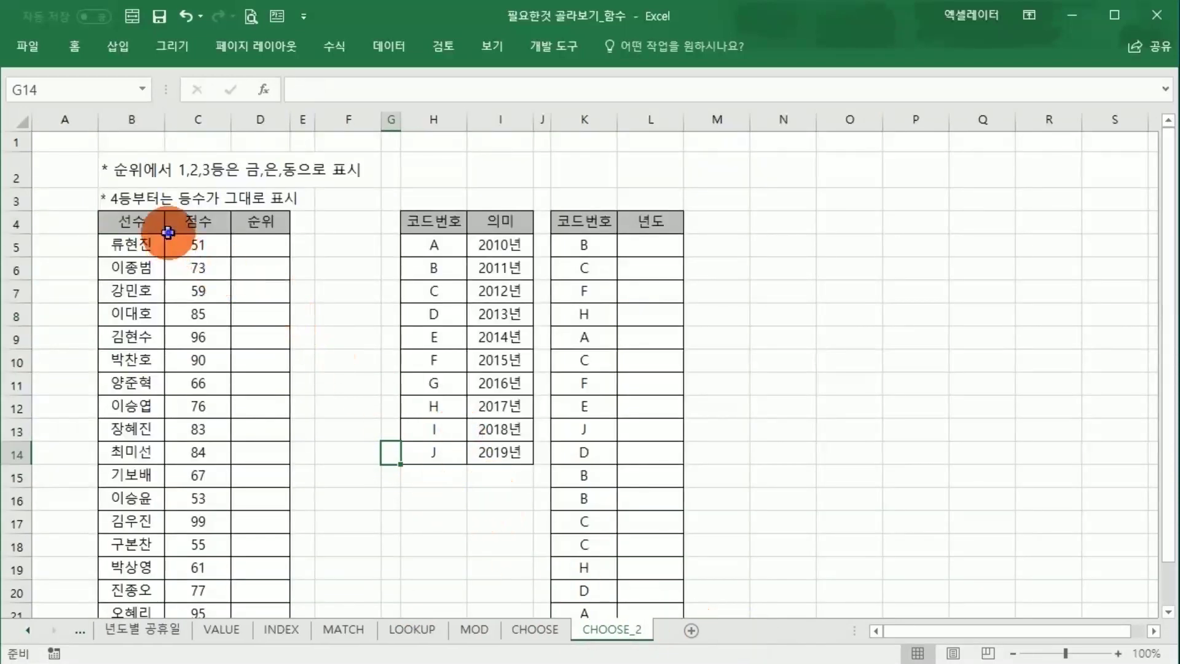
- Read the two ranking rules above the player table, covering places 1 to 3 and places from 4 onward
{"action": "left_click", "coordinate": [168, 222]}
{"action": "left_click", "coordinate": [160, 168]}
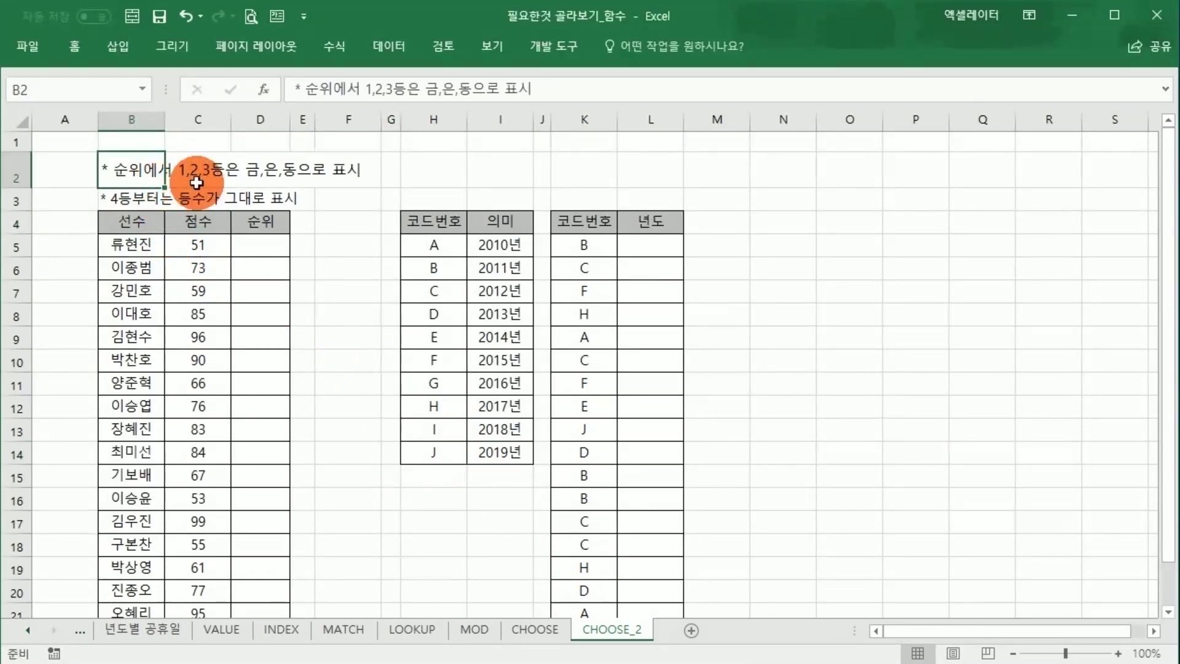
{"action": "left_click", "coordinate": [302, 177]}
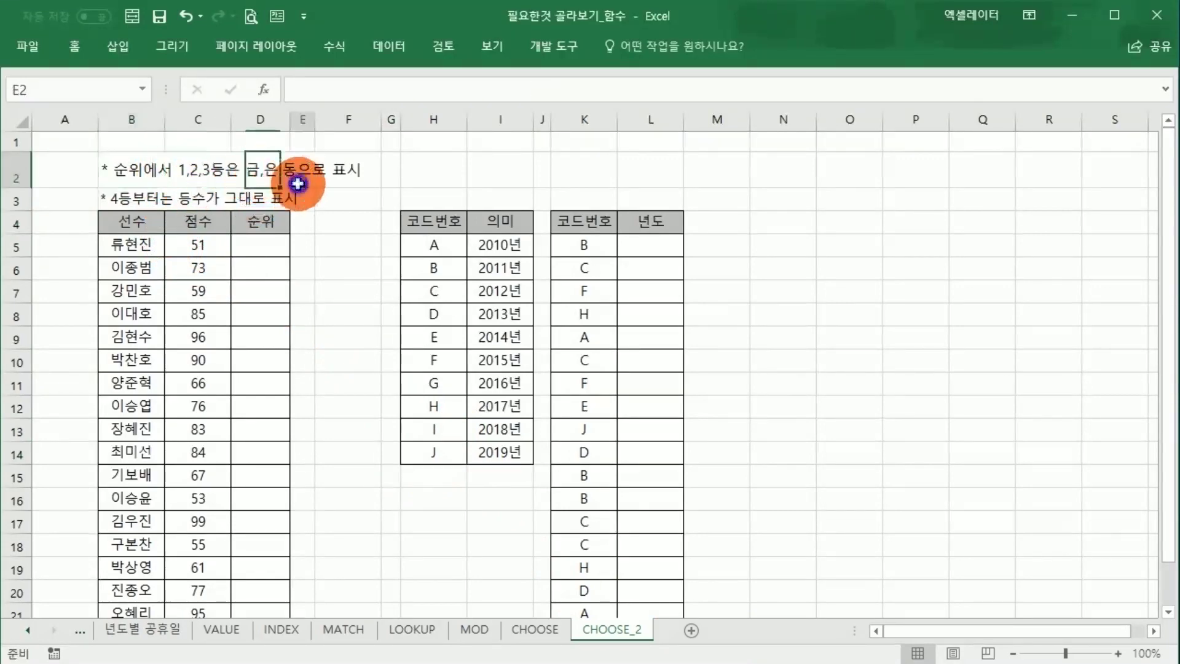
{"action": "left_click_drag", "start_coordinate": [161, 171], "coordinate": [322, 183]}
{"action": "left_click_drag", "start_coordinate": [116, 198], "coordinate": [290, 205]}
{"action": "left_click", "coordinate": [311, 264]}
{"action": "left_click", "coordinate": [342, 260]}
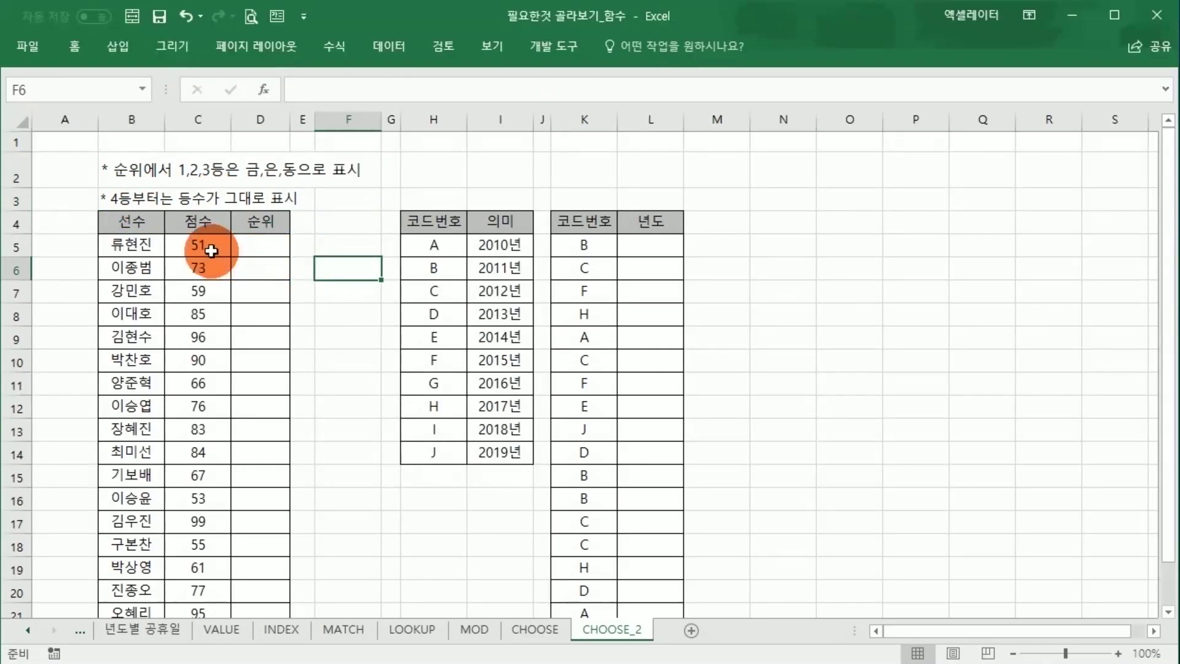
- Enter =RANK(C5,$C$5:$C$23) in D5 to rank the first player's score within the absolute score range
{"action": "left_click_drag", "start_coordinate": [211, 249], "coordinate": [209, 593]}
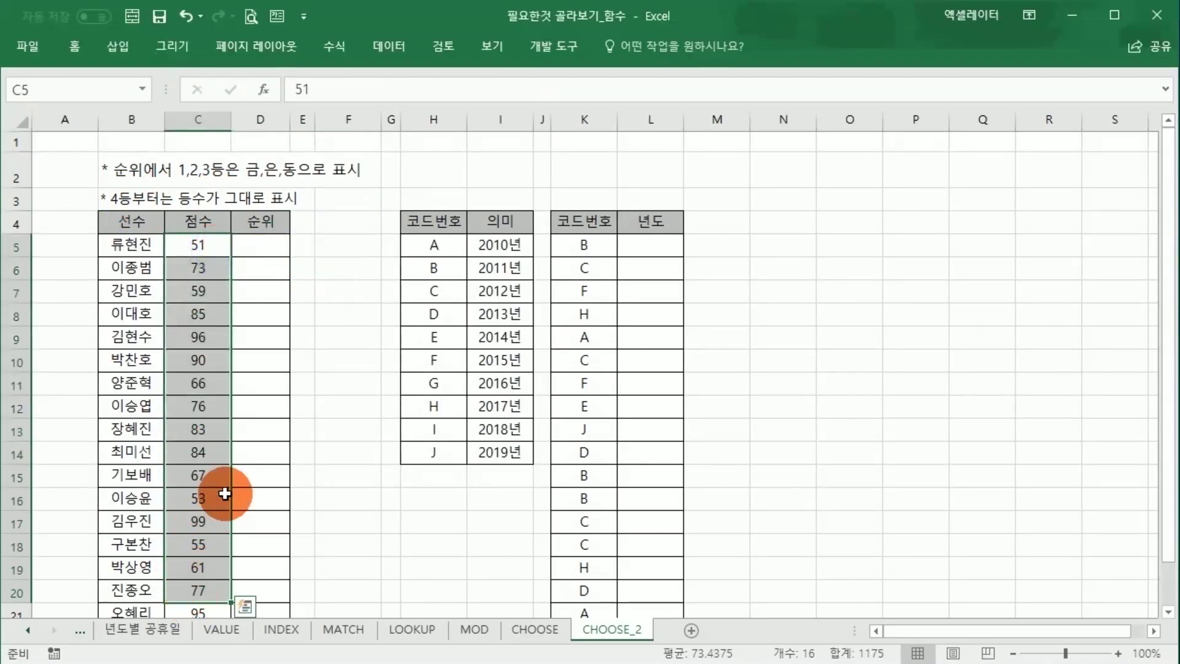
{"action": "left_click", "coordinate": [261, 252]}
{"action": "type", "text": "=RANK"}
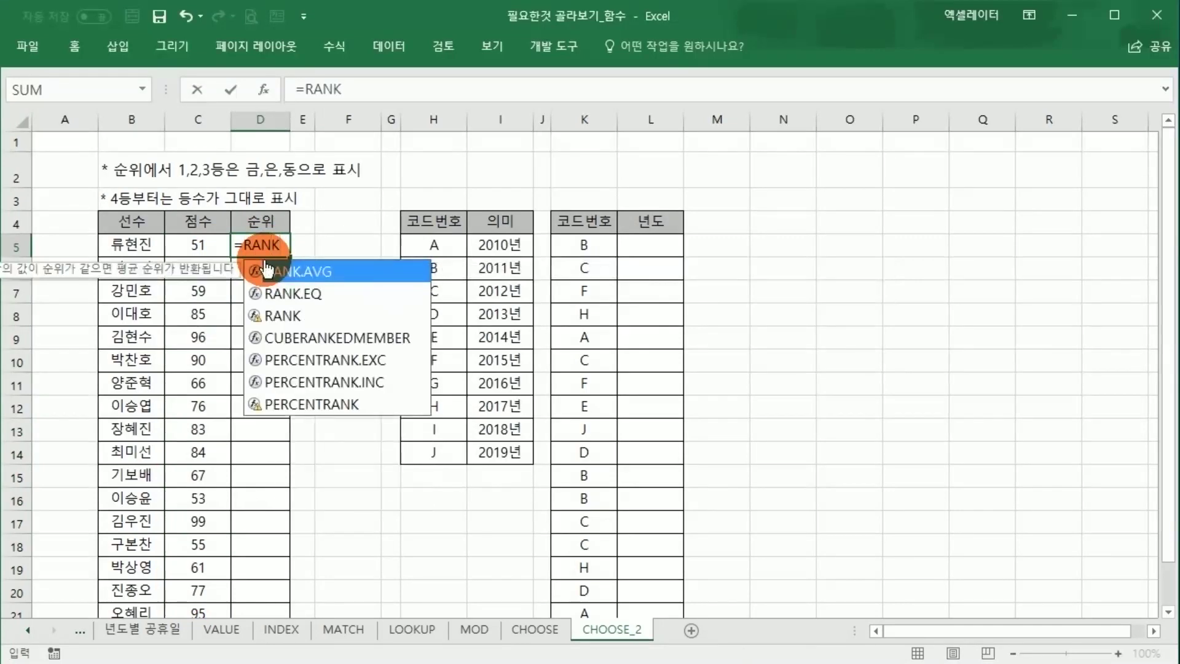
{"action": "type", "text": "("}
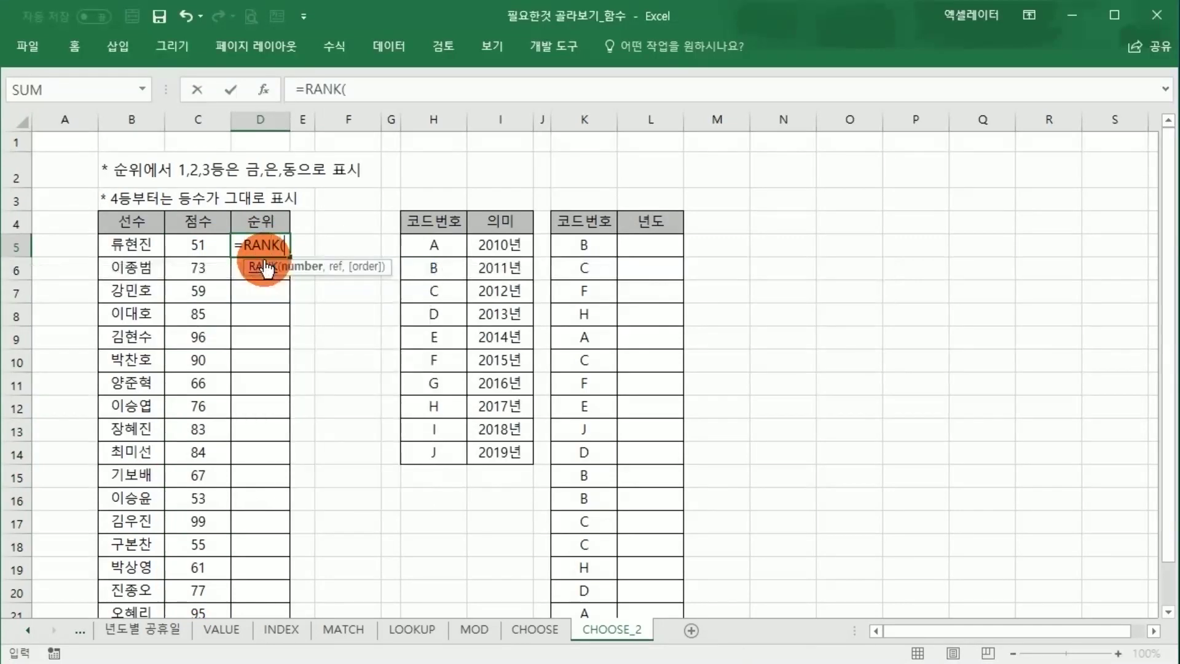
{"action": "left_click", "coordinate": [196, 245]}
{"action": "type", "text": ","}
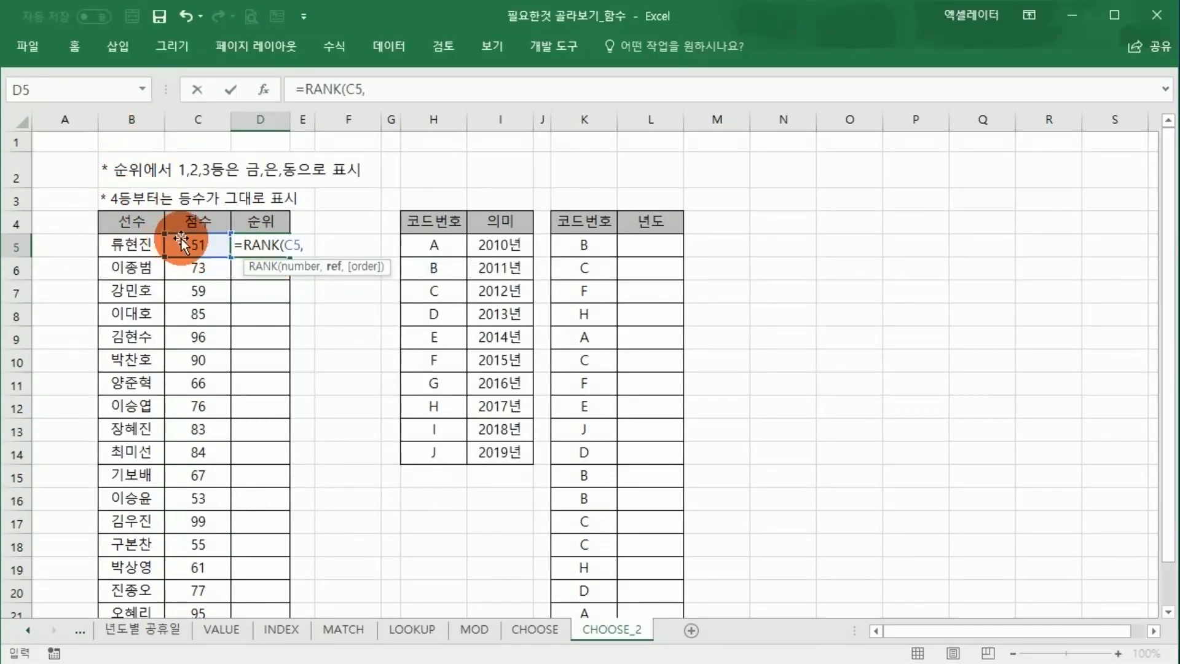
{"action": "left_click_drag", "start_coordinate": [194, 245], "coordinate": [185, 574]}
{"action": "key", "text": "F4"}
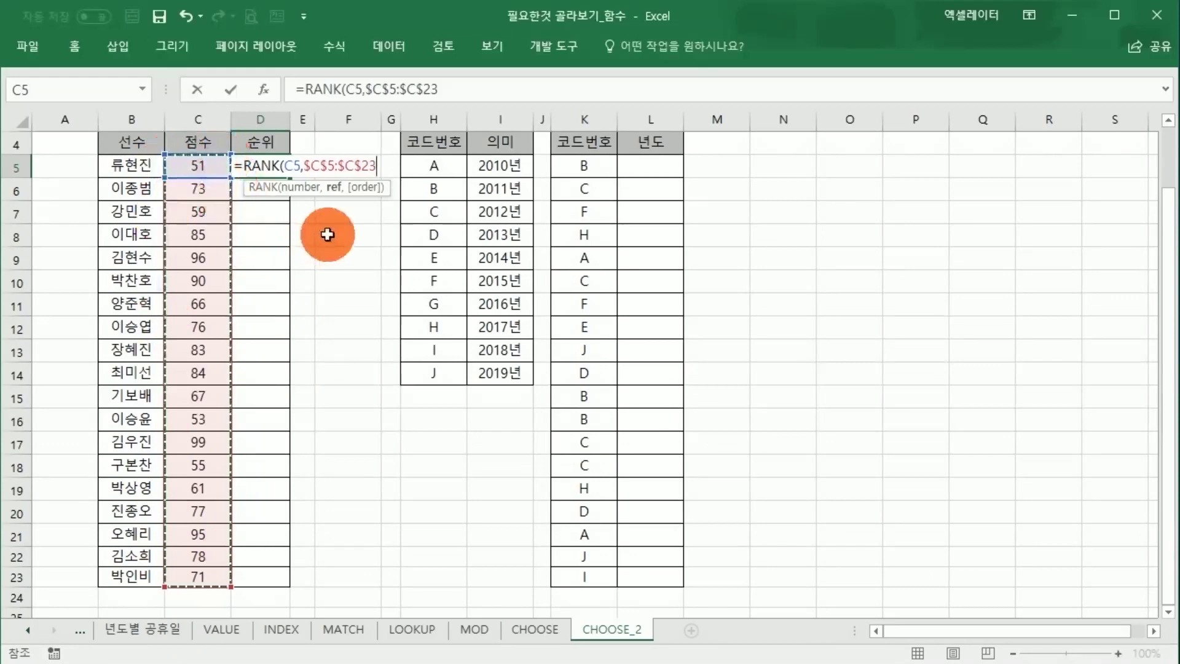
{"action": "type", "text": ")"}
{"action": "key", "text": "Return"}
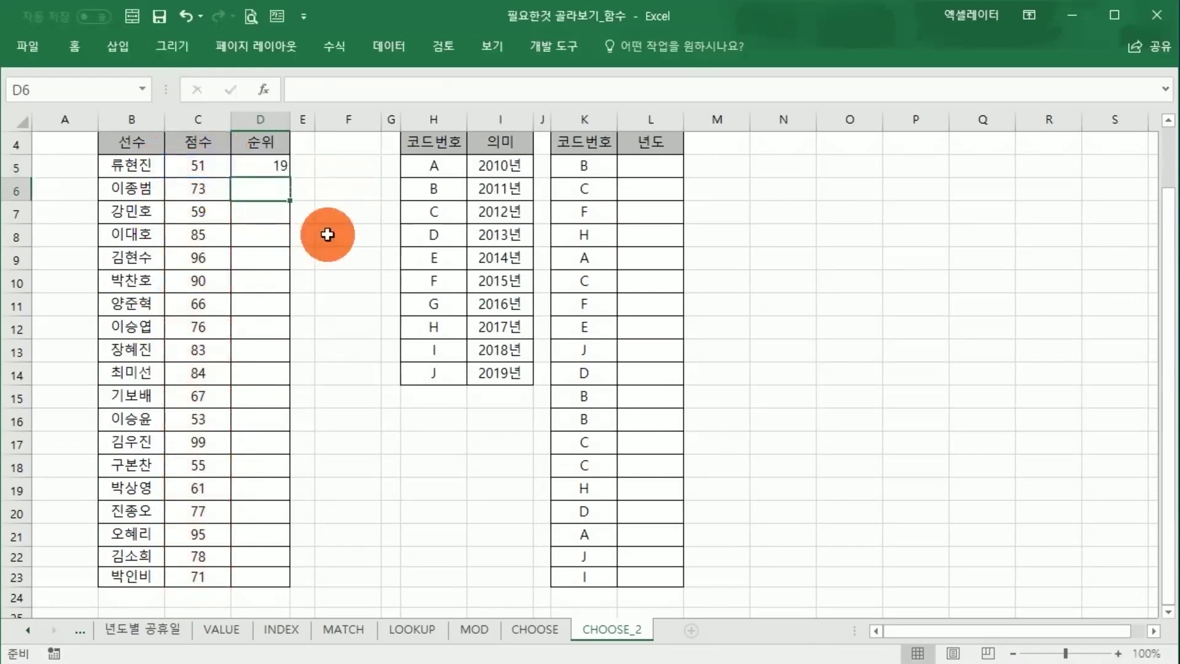
- Fill the RANK formula from D5 down to D23 and check the first-place row in D17
{"action": "left_click", "coordinate": [253, 165]}
{"action": "left_click_drag", "start_coordinate": [291, 177], "coordinate": [244, 584]}
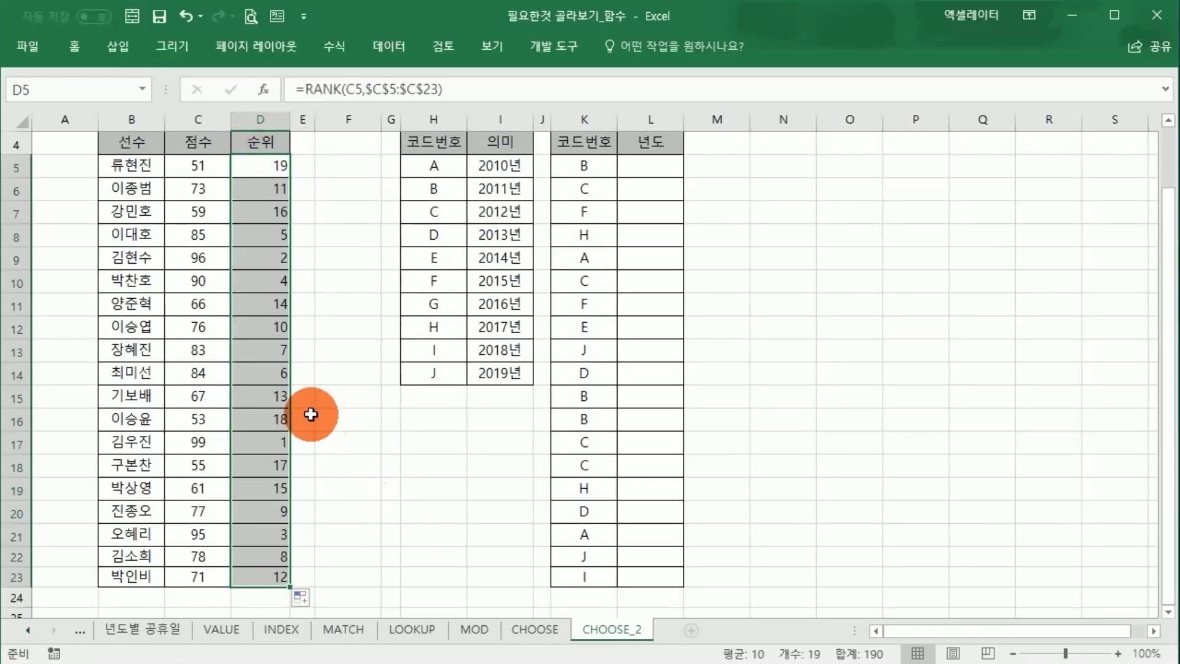
{"action": "left_click", "coordinate": [275, 442]}
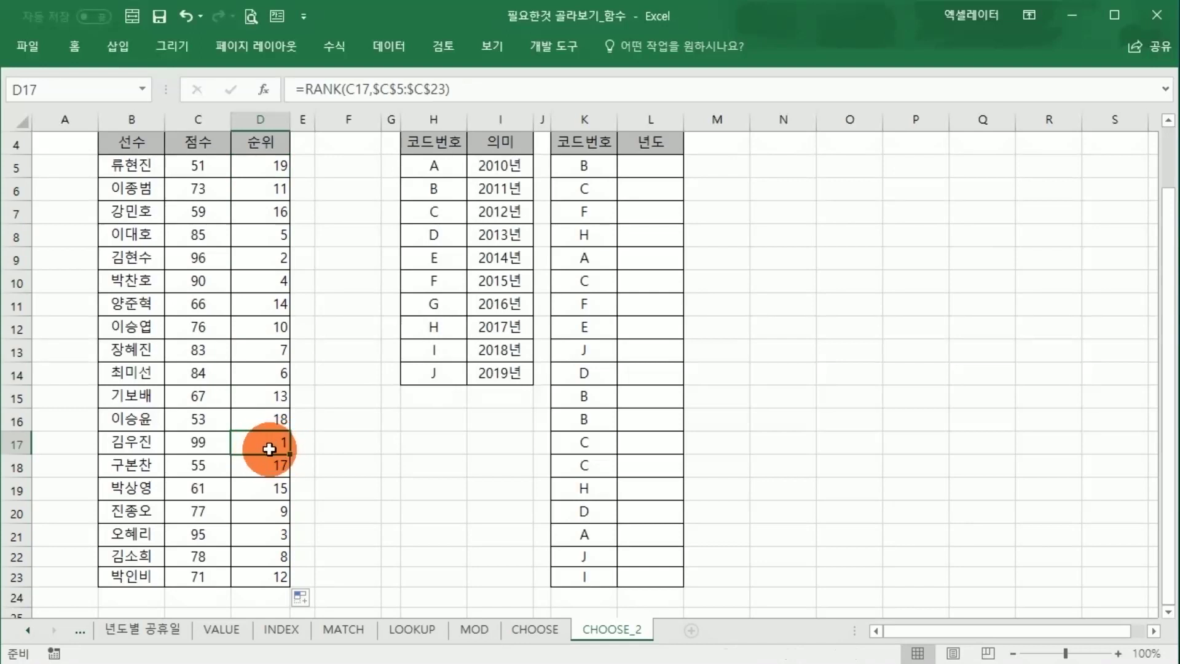
- Check the second-, third- and fourth-place rows of the rank column in D9, D21 and D10
{"action": "left_click", "coordinate": [274, 257]}
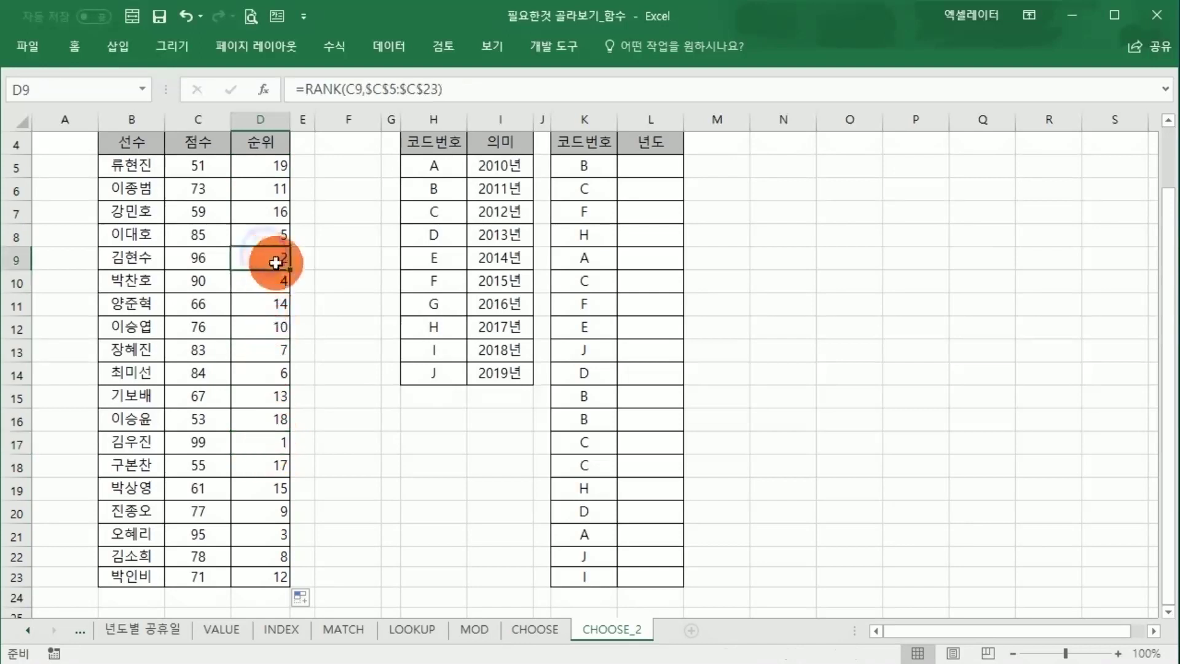
{"action": "left_click", "coordinate": [277, 536]}
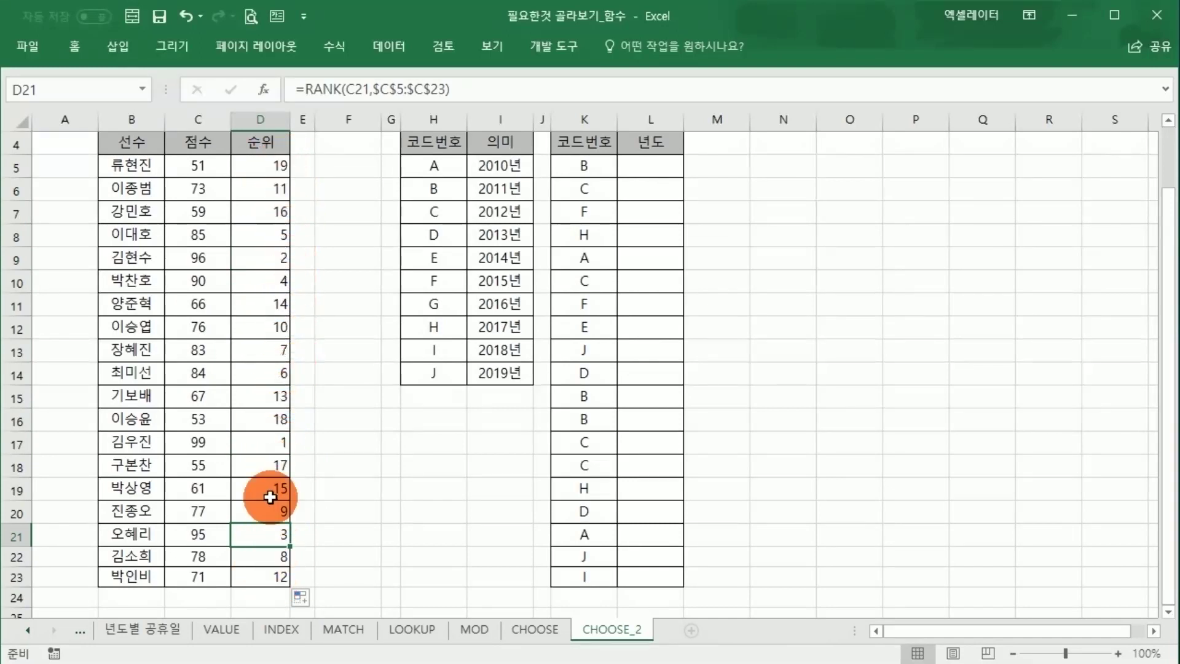
{"action": "left_click", "coordinate": [261, 282]}
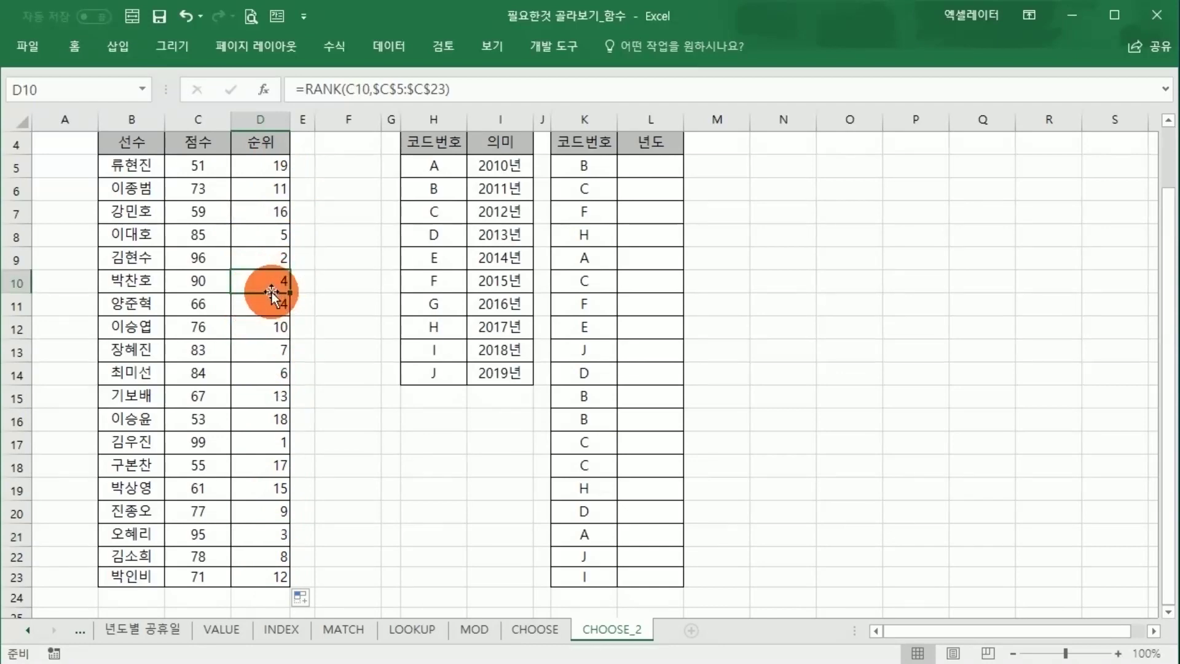
- Clear the rank formulas from D5:D23
{"action": "scroll", "coordinate": [277, 203], "scroll_direction": "up", "scroll_amount": 1}
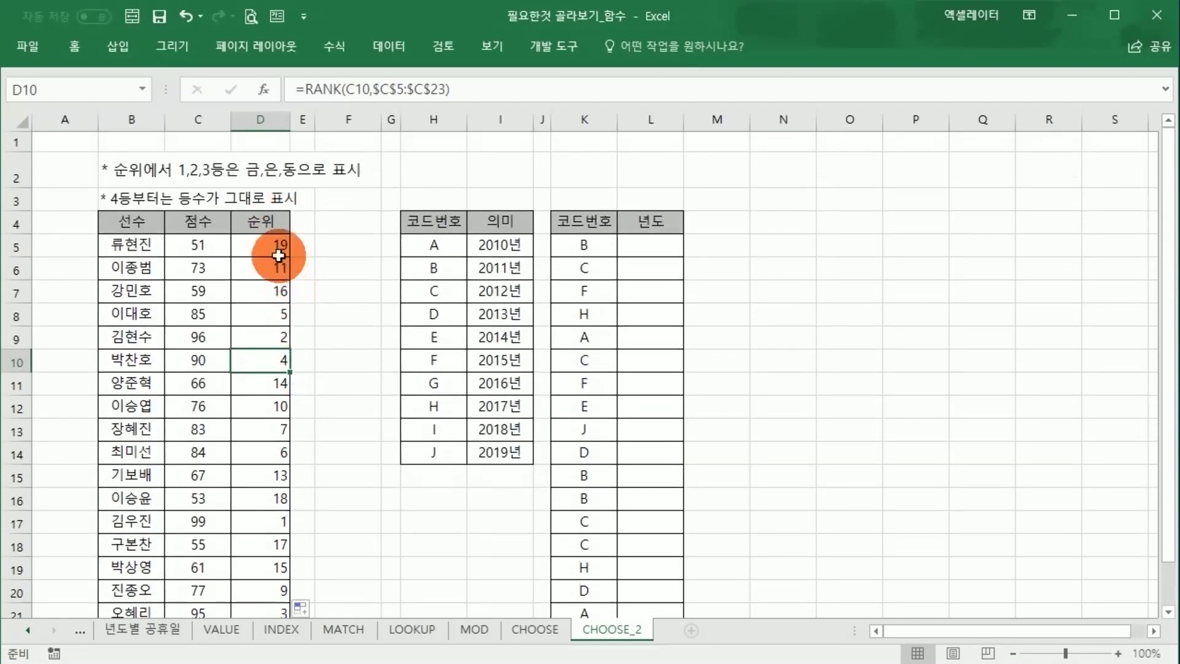
{"action": "left_click_drag", "start_coordinate": [280, 252], "coordinate": [285, 596]}
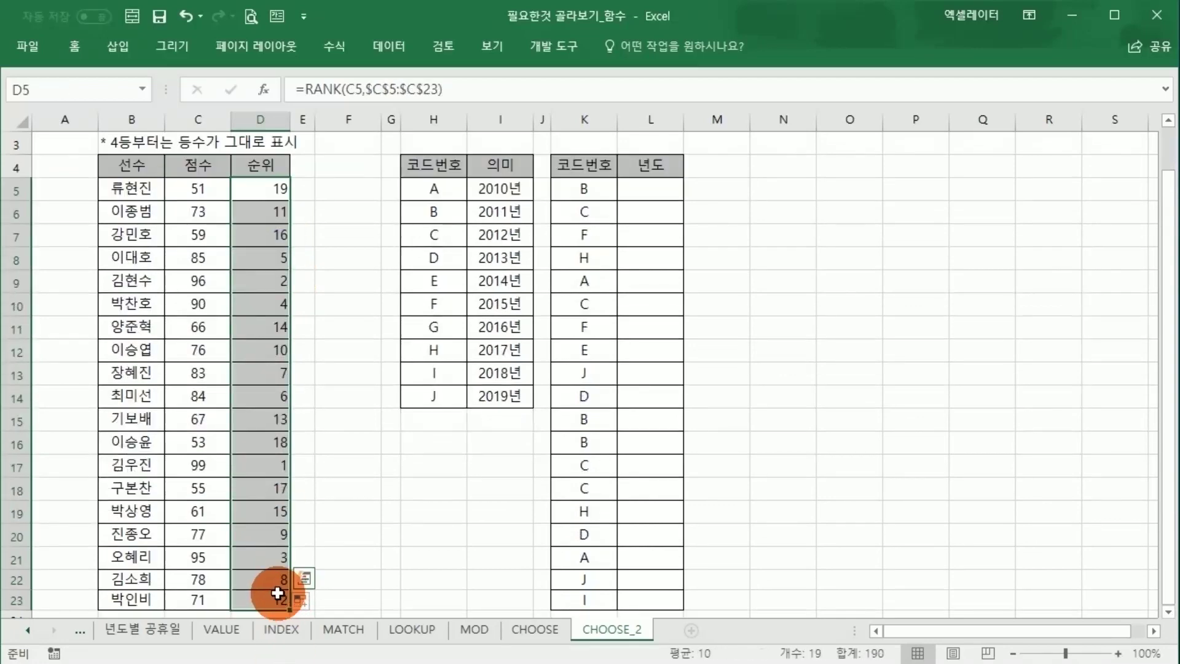
{"action": "key", "text": "Delete"}
- Start a CHOOSE formula in D5 with RANK nested as its Index_num, and open RANK's function arguments
{"action": "left_click", "coordinate": [250, 190]}
{"action": "type", "text": "="}
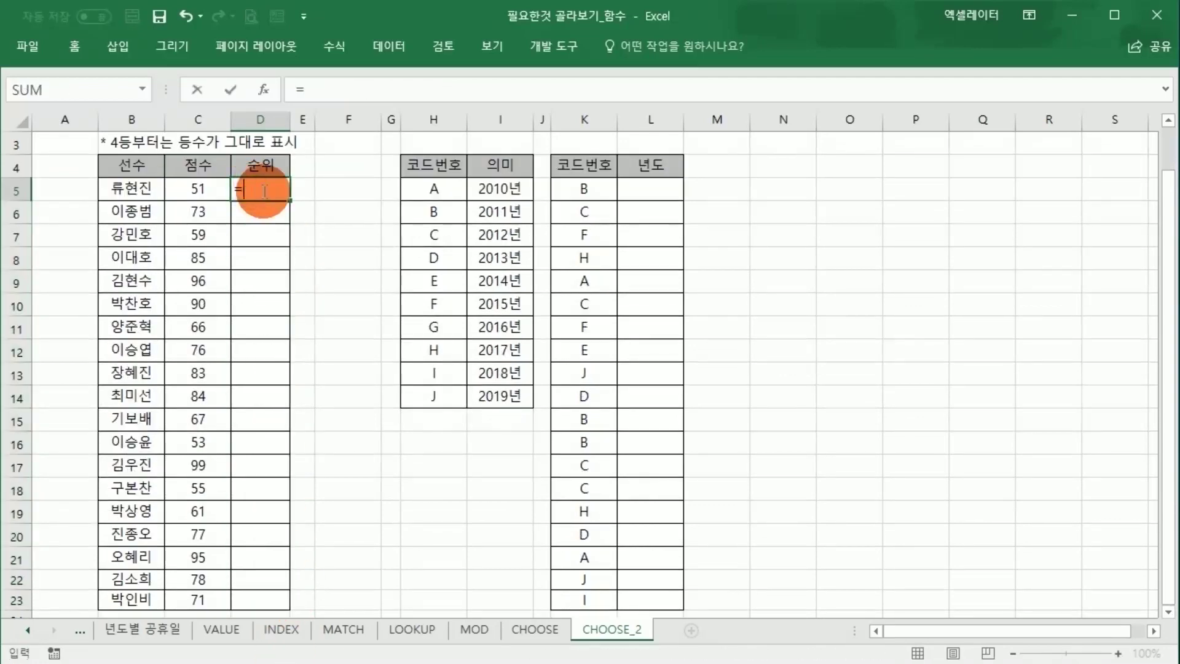
{"action": "type", "text": "CHO"}
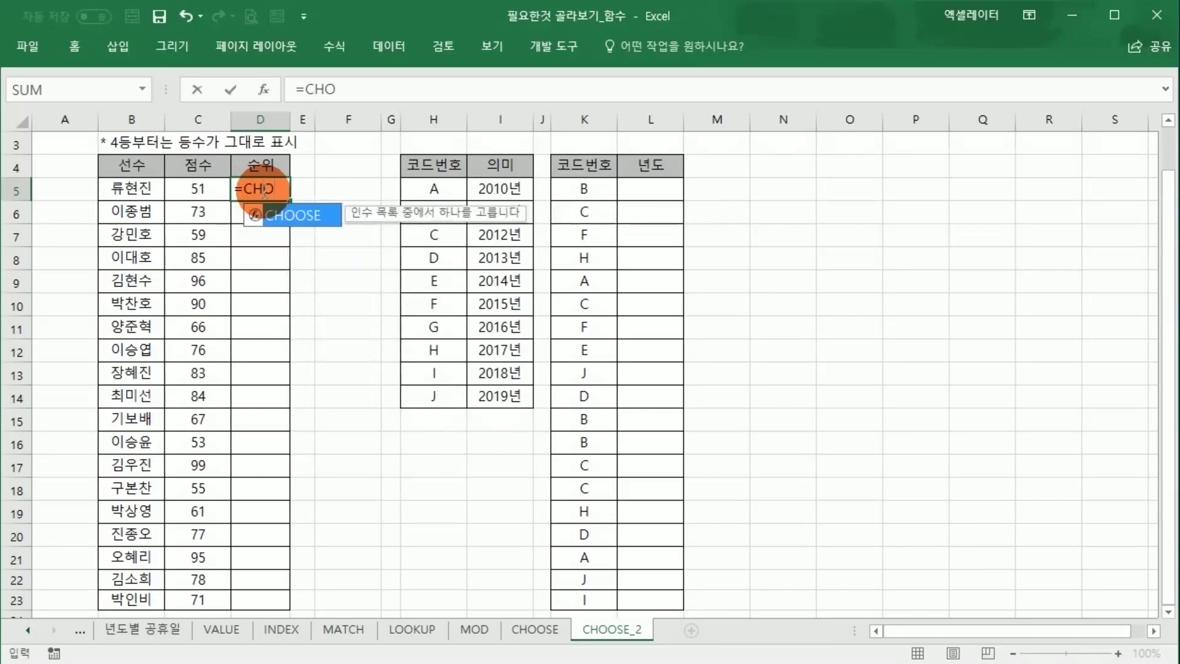
{"action": "type", "text": "OSE("}
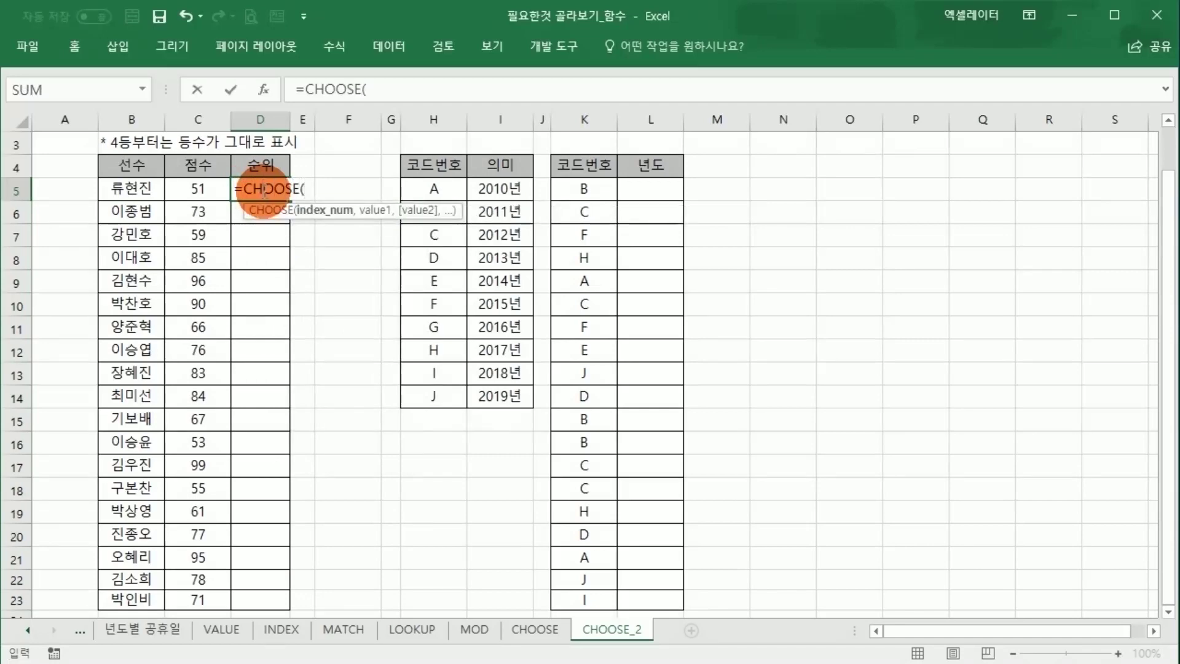
{"action": "left_click", "coordinate": [264, 89]}
{"action": "left_click_drag", "start_coordinate": [708, 233], "coordinate": [675, 220]}
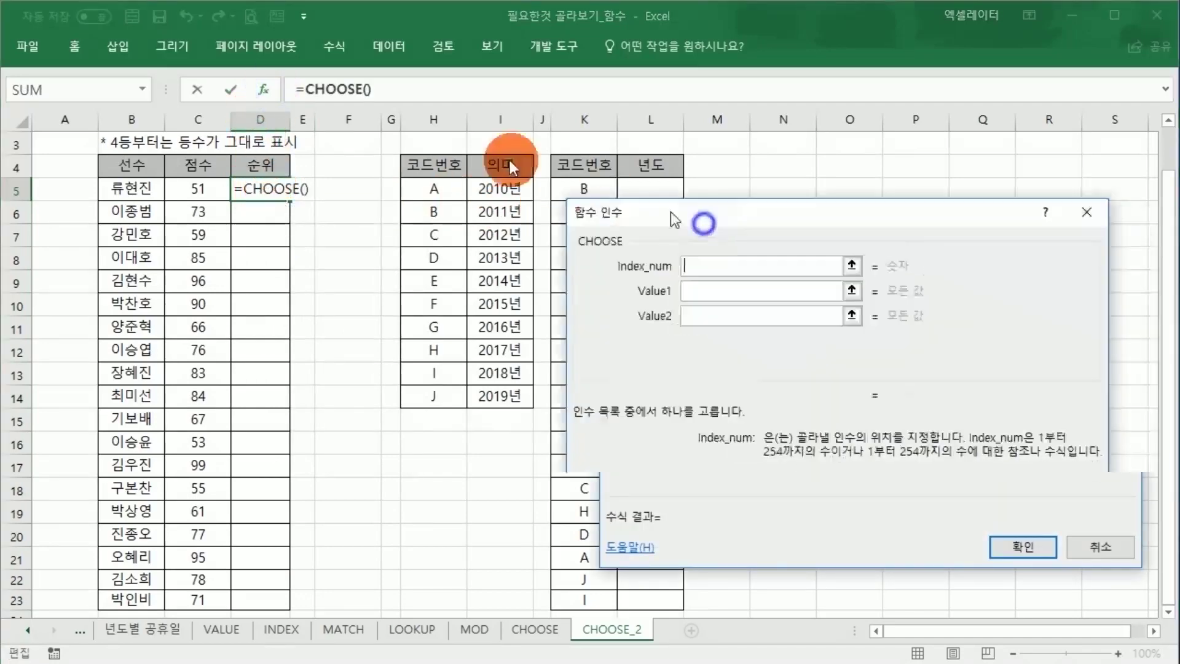
{"action": "left_click_drag", "start_coordinate": [508, 157], "coordinate": [442, 134]}
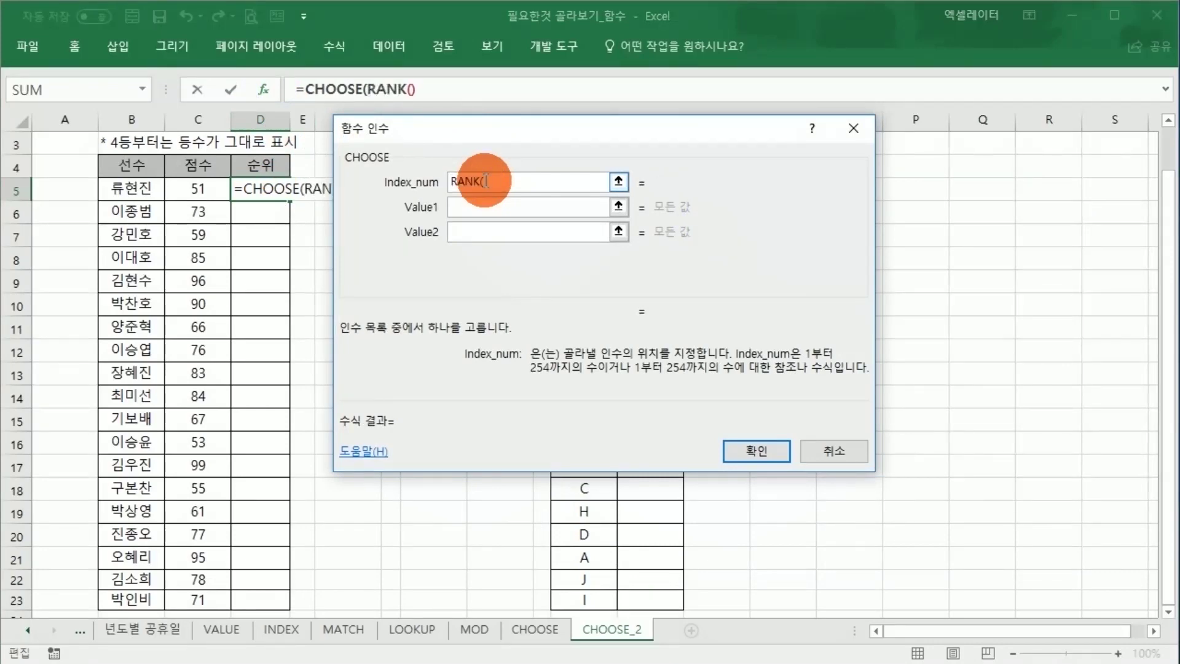
{"action": "left_click", "coordinate": [270, 92]}
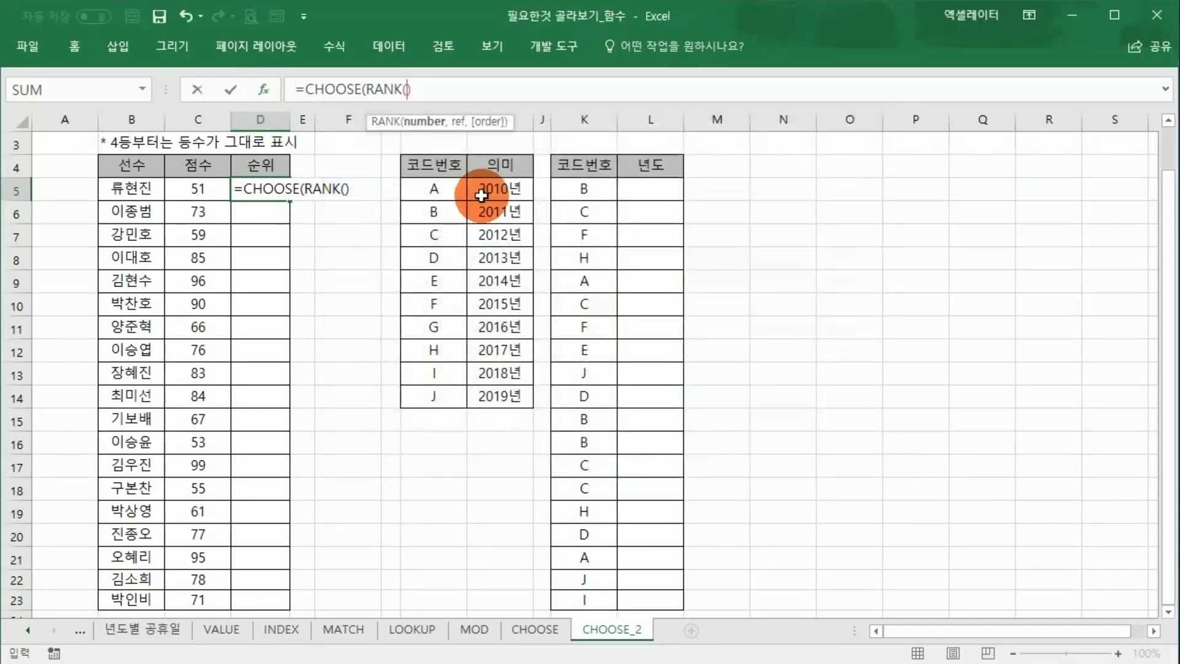
{"action": "left_click", "coordinate": [266, 89]}
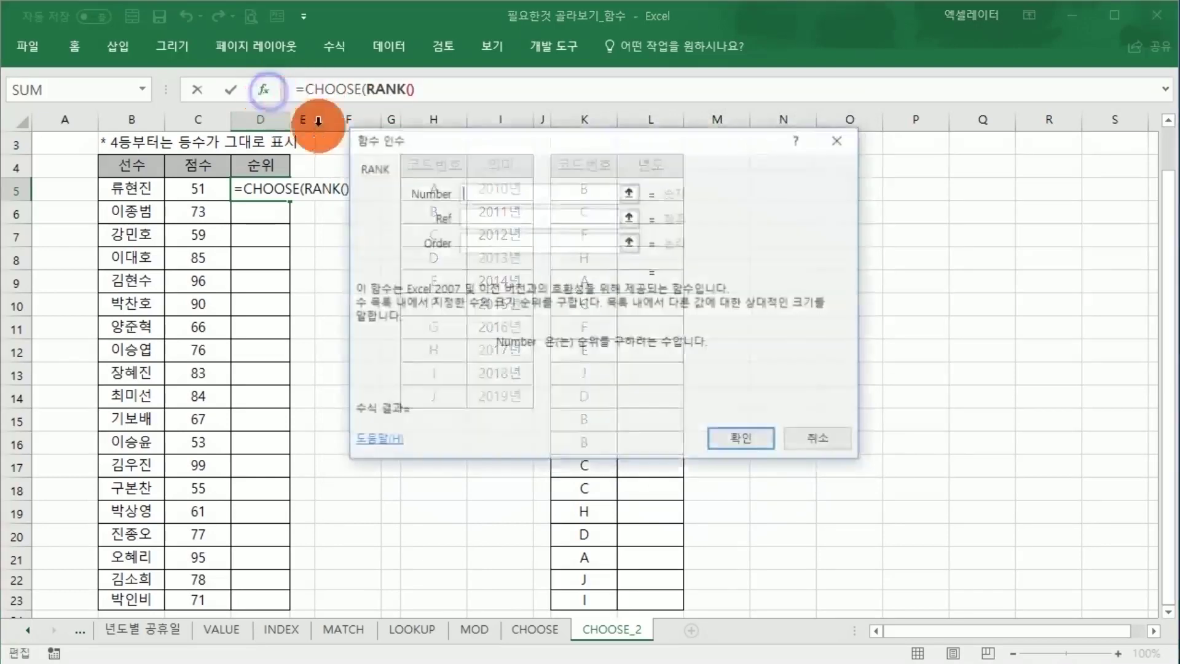
{"action": "left_click_drag", "start_coordinate": [439, 143], "coordinate": [448, 159]}
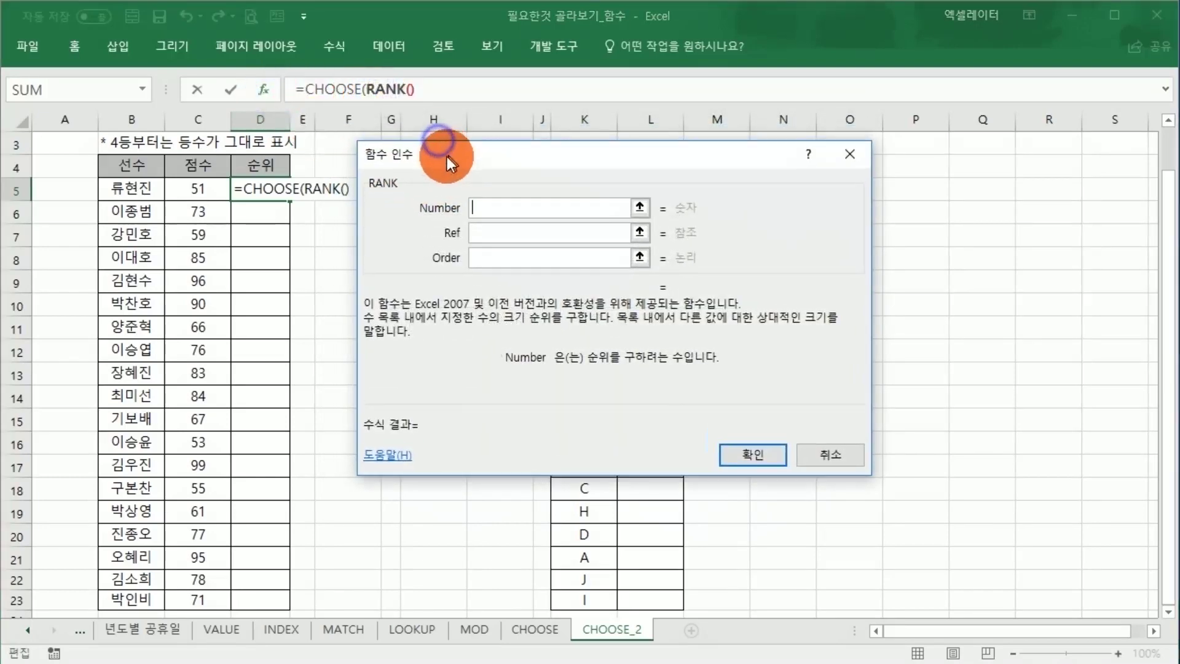
{"action": "left_click", "coordinate": [198, 189]}
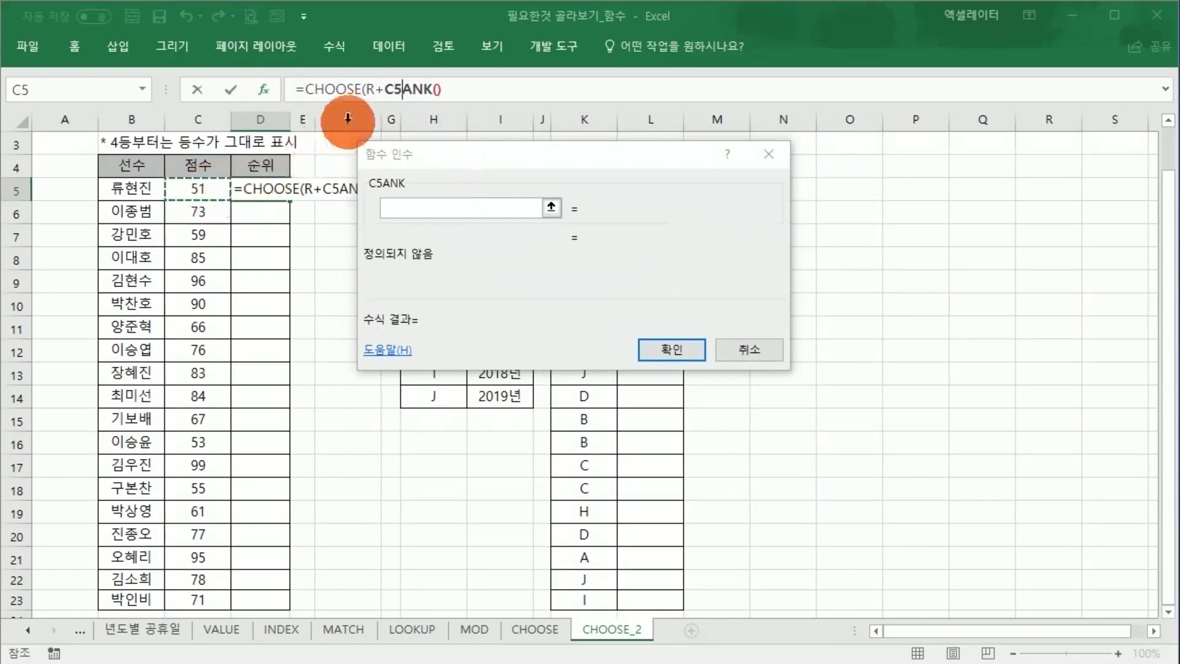
{"action": "key", "text": "BackSpace"}
{"action": "key", "text": "BackSpace"}
{"action": "key", "text": "BackSpace"}
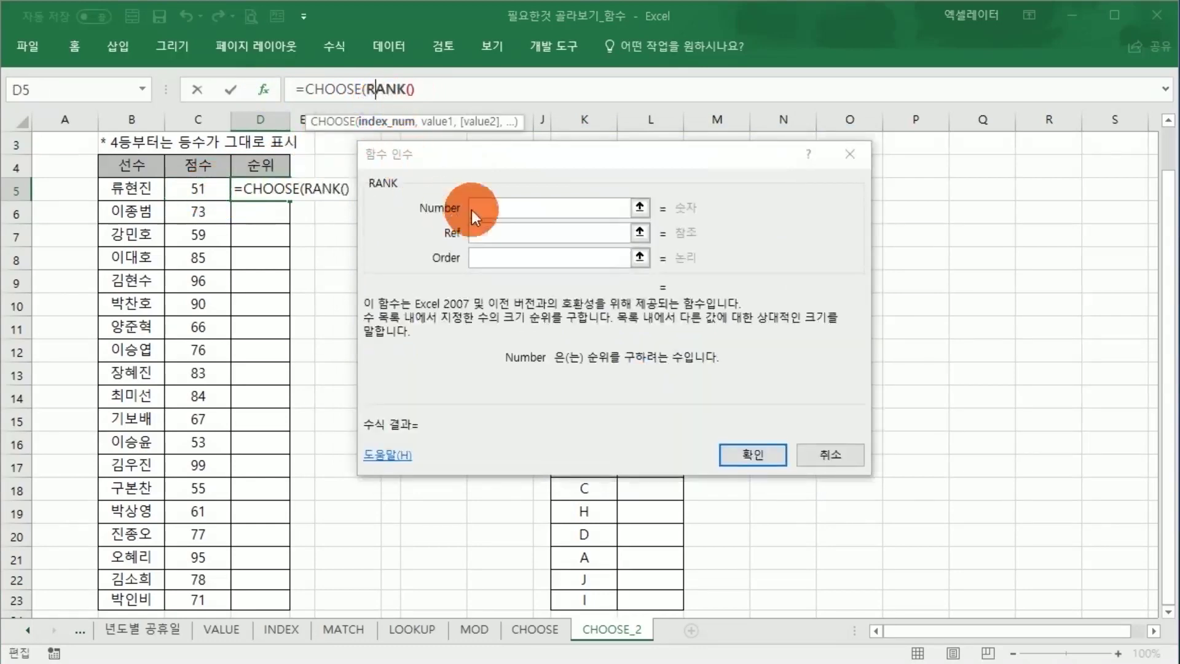
- Set the nested RANK's Number to C5 and its Ref to the absolute range $C$5:$C$23, leaving Order empty
{"action": "left_click", "coordinate": [210, 183]}
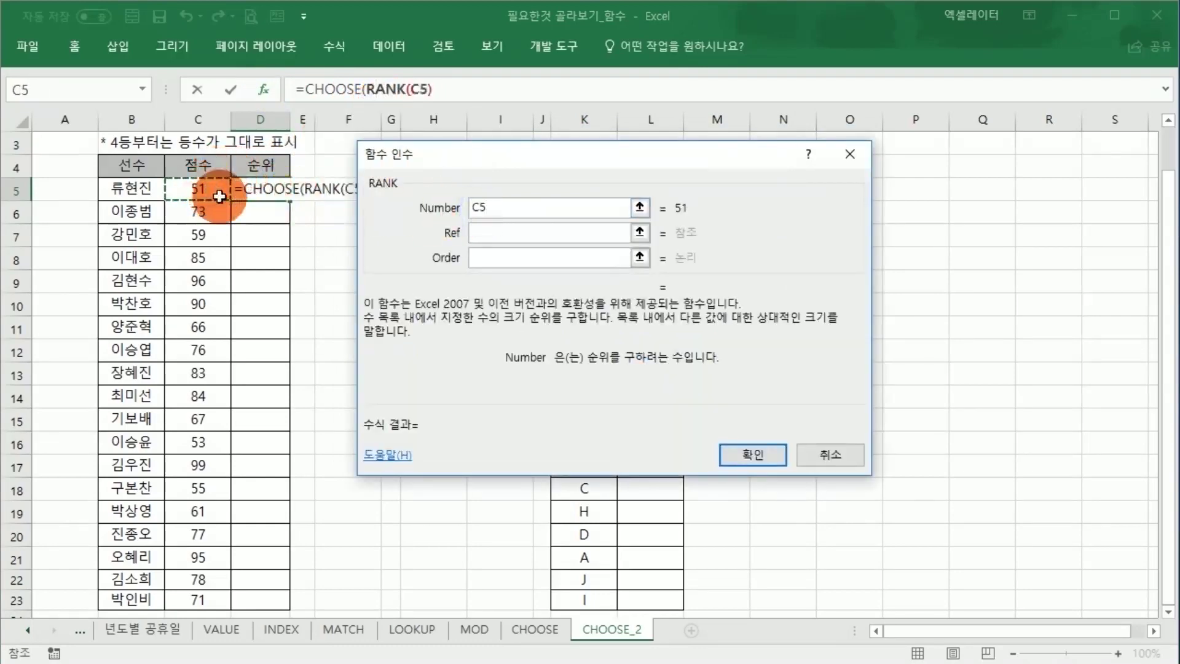
{"action": "key", "text": "Tab"}
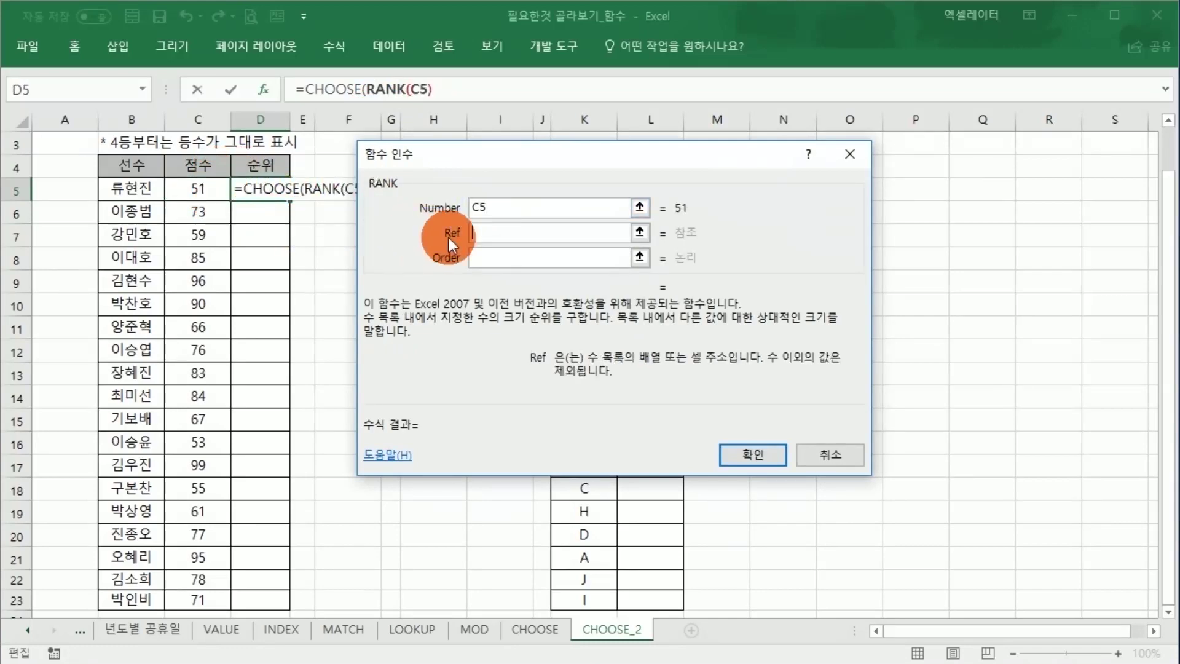
{"action": "left_click_drag", "start_coordinate": [216, 193], "coordinate": [195, 533]}
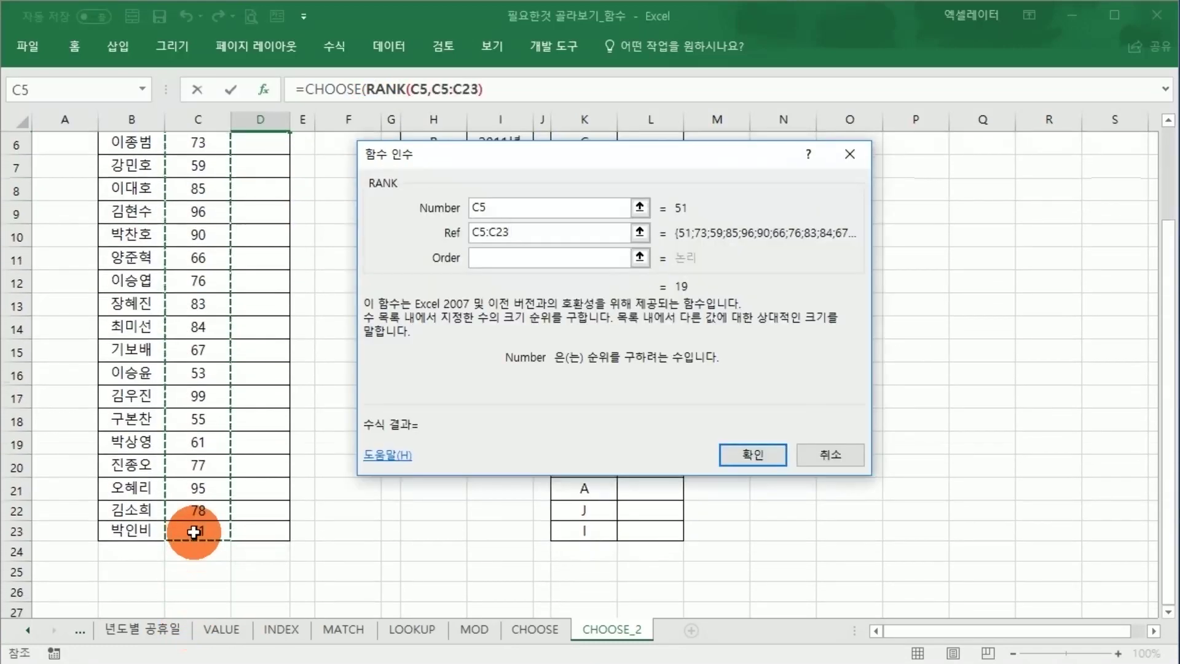
{"action": "key", "text": "F4"}
{"action": "left_click", "coordinate": [477, 257]}
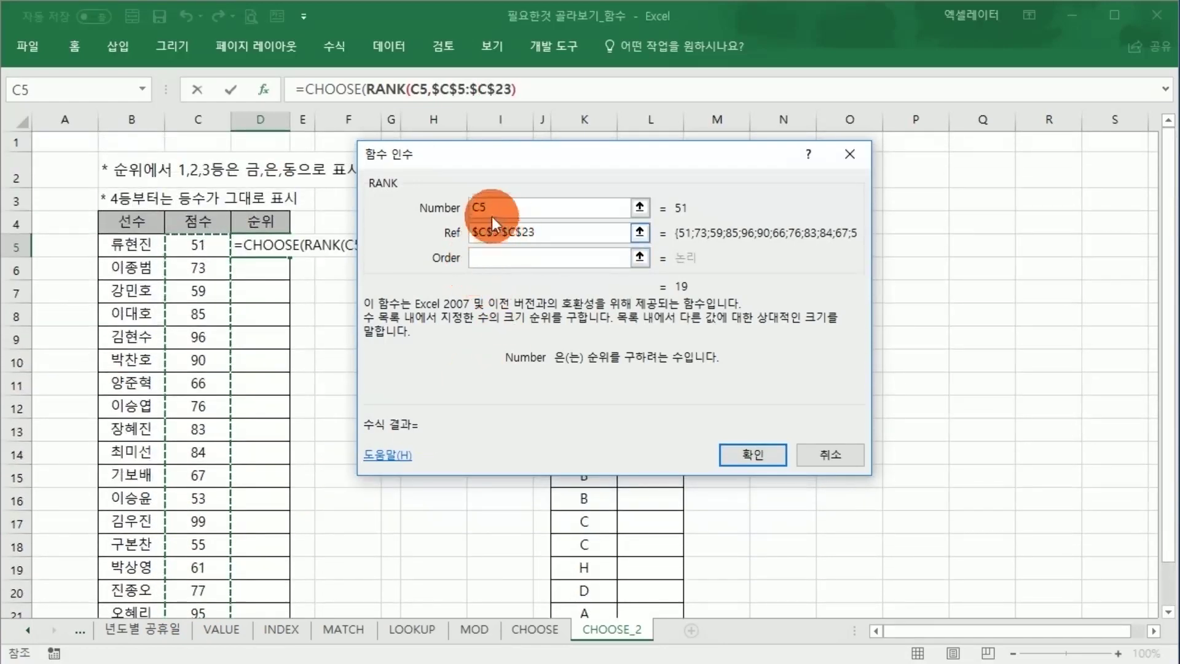
{"action": "left_click", "coordinate": [491, 258]}
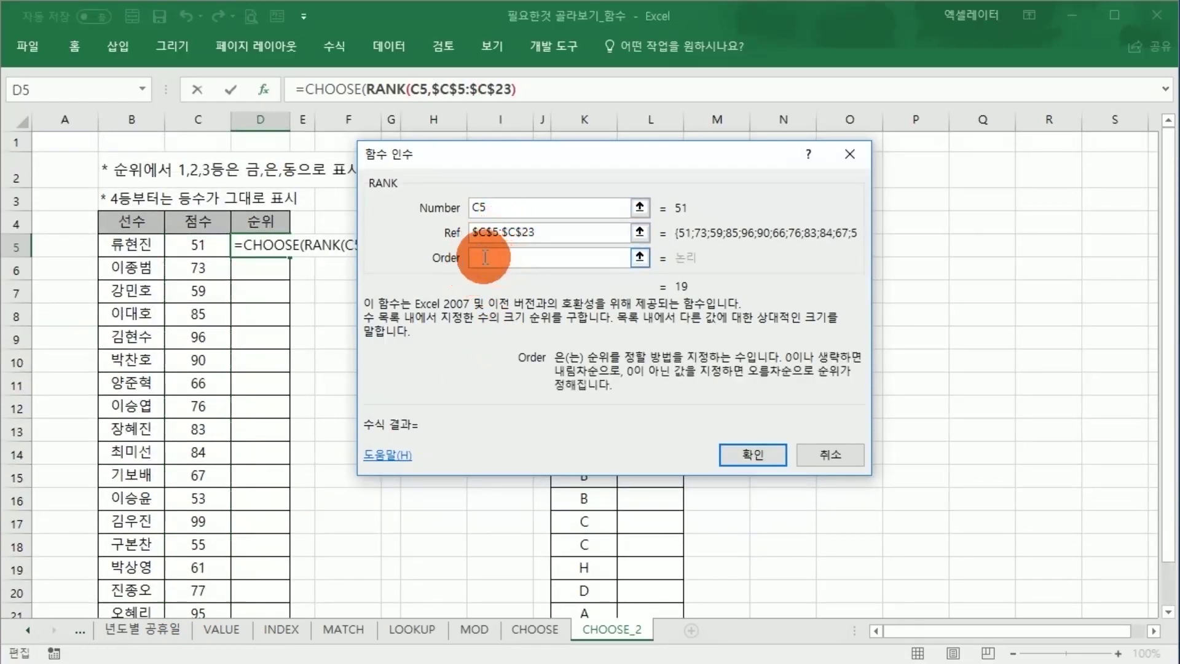
- Return to the CHOOSE arguments and set Value1 to 금, Value2 to 은 and Value3 to 동
{"action": "left_click", "coordinate": [343, 91]}
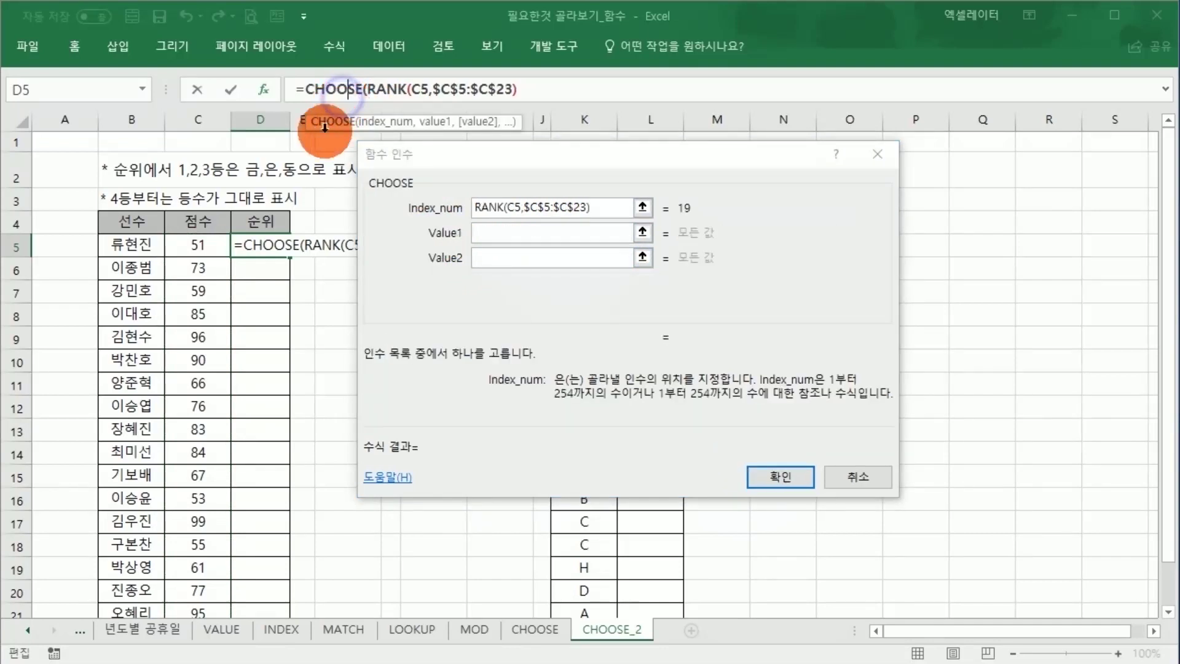
{"action": "left_click", "coordinate": [489, 237]}
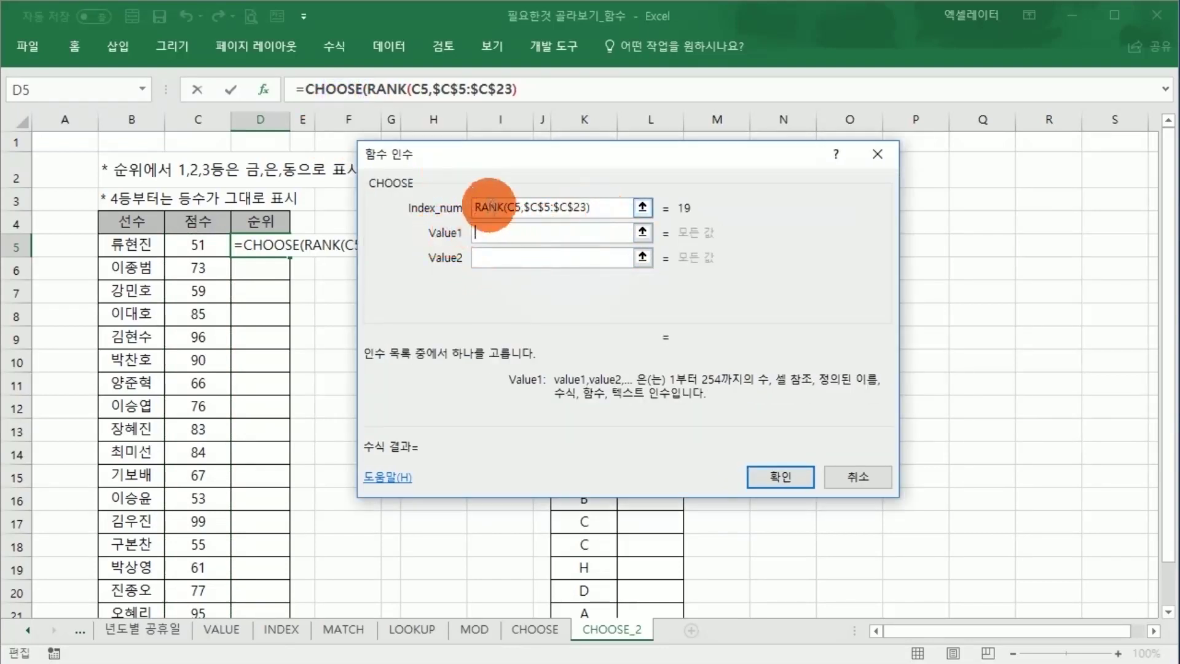
{"action": "left_click_drag", "start_coordinate": [475, 207], "coordinate": [582, 204]}
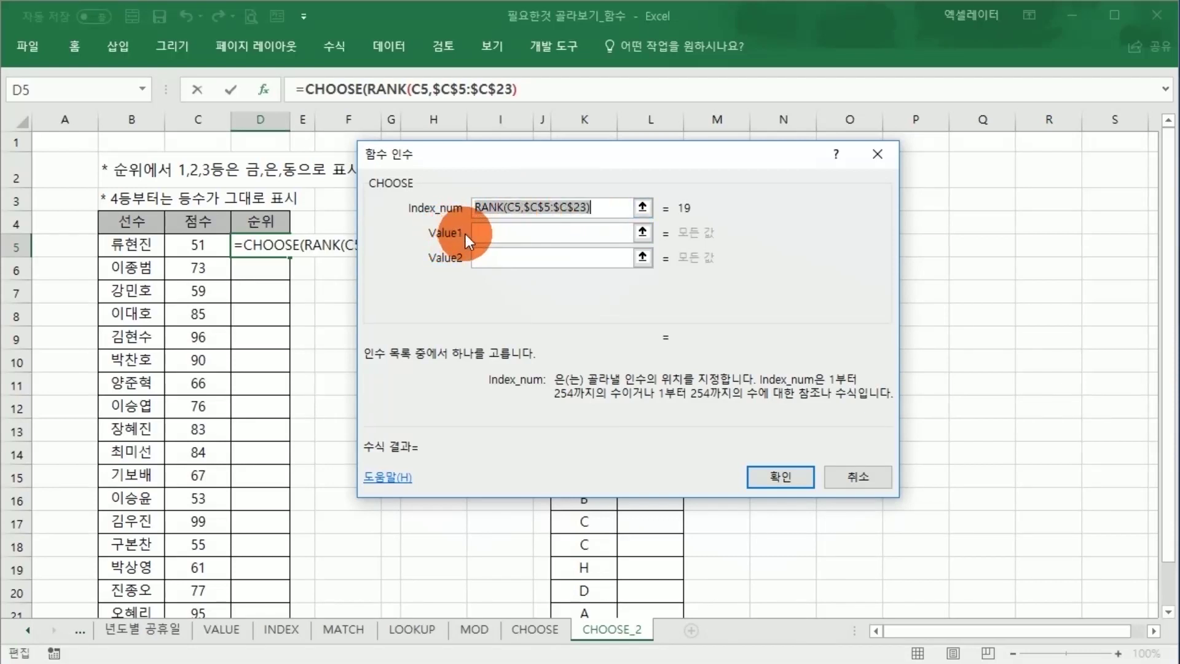
{"action": "left_click", "coordinate": [492, 237]}
{"action": "type", "text": "rm"}
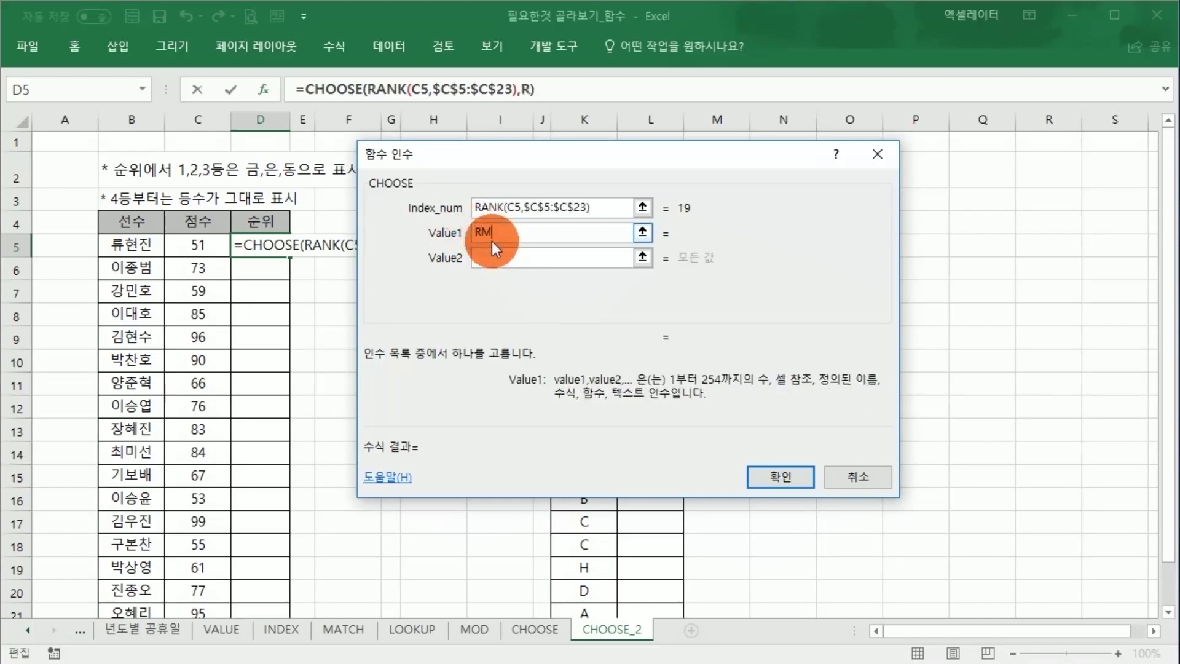
{"action": "key", "text": "BackSpace"}
{"action": "key", "text": "BackSpace"}
{"action": "key", "text": "Hangul"}
{"action": "type", "text": "ㄱㅡㅁ"}
{"action": "key", "text": "Tab"}
{"action": "type", "text": "ㅇㅡㄴ"}
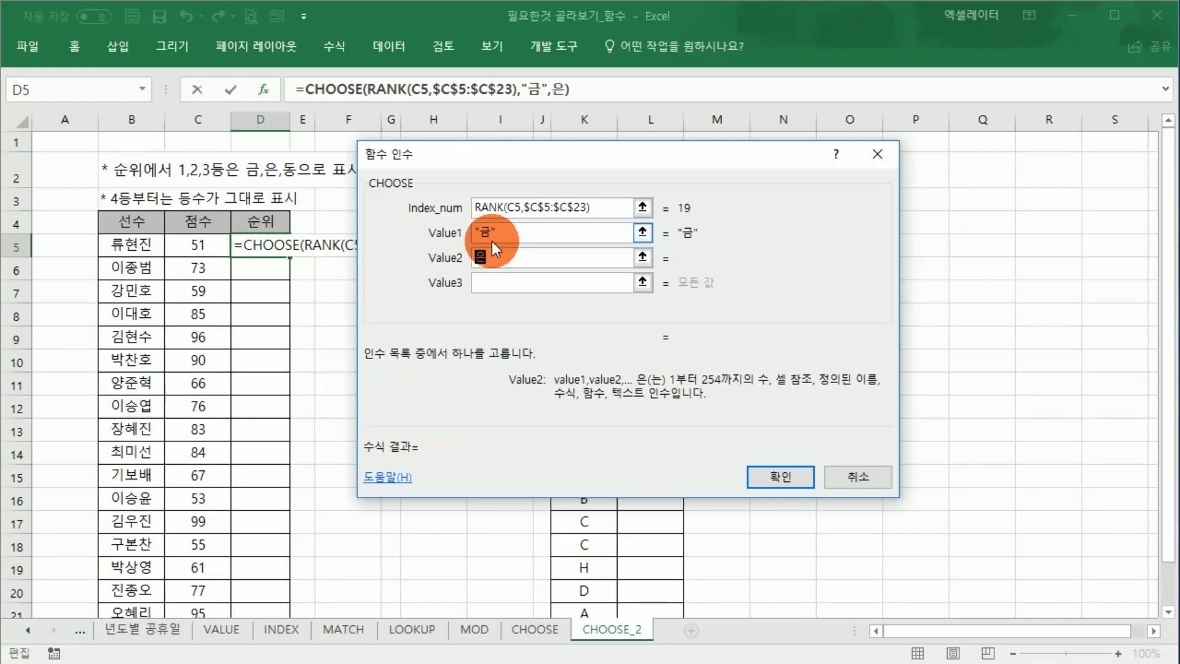
{"action": "key", "text": "Tab"}
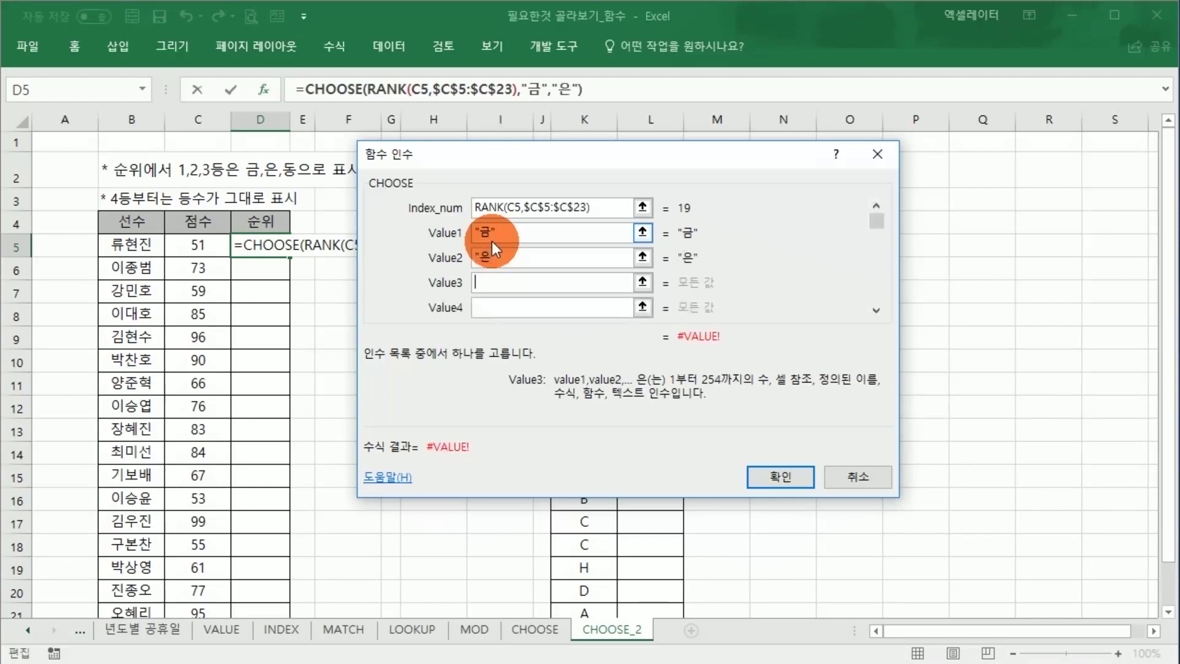
{"action": "type", "text": "ㄷㅗㅇ"}
{"action": "key", "text": "Tab"}
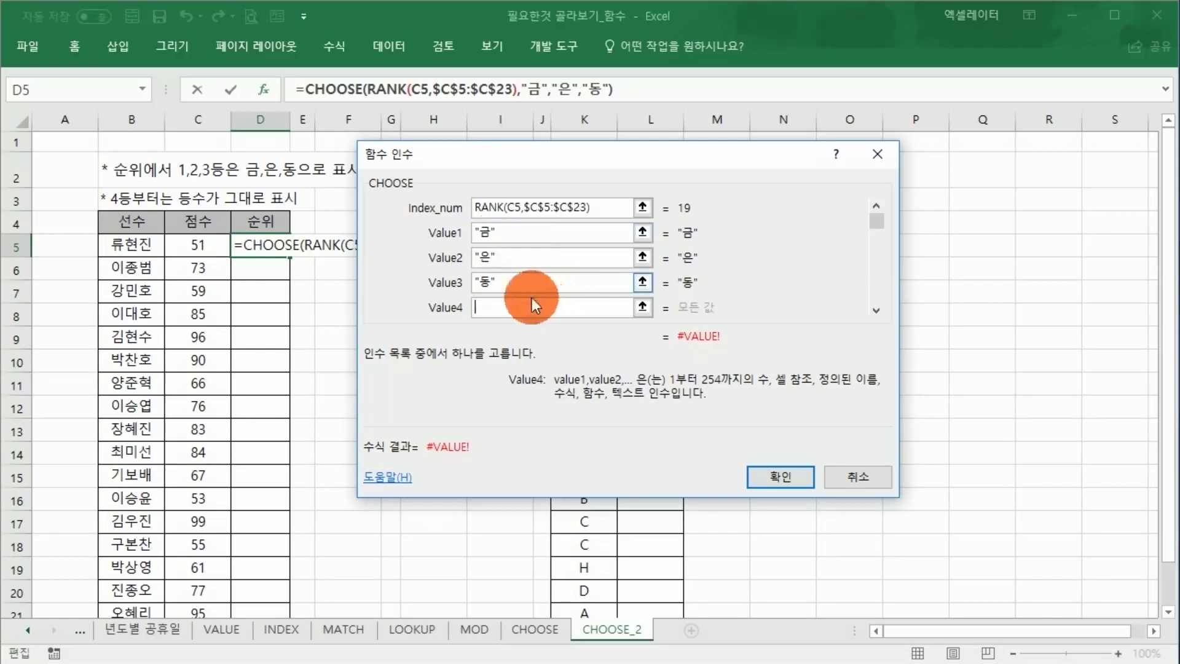
- Try adding 4, 5, 6, 7 and 8 as CHOOSE's Value4 to Value8, and remove these extra values again
{"action": "type", "text": "4"}
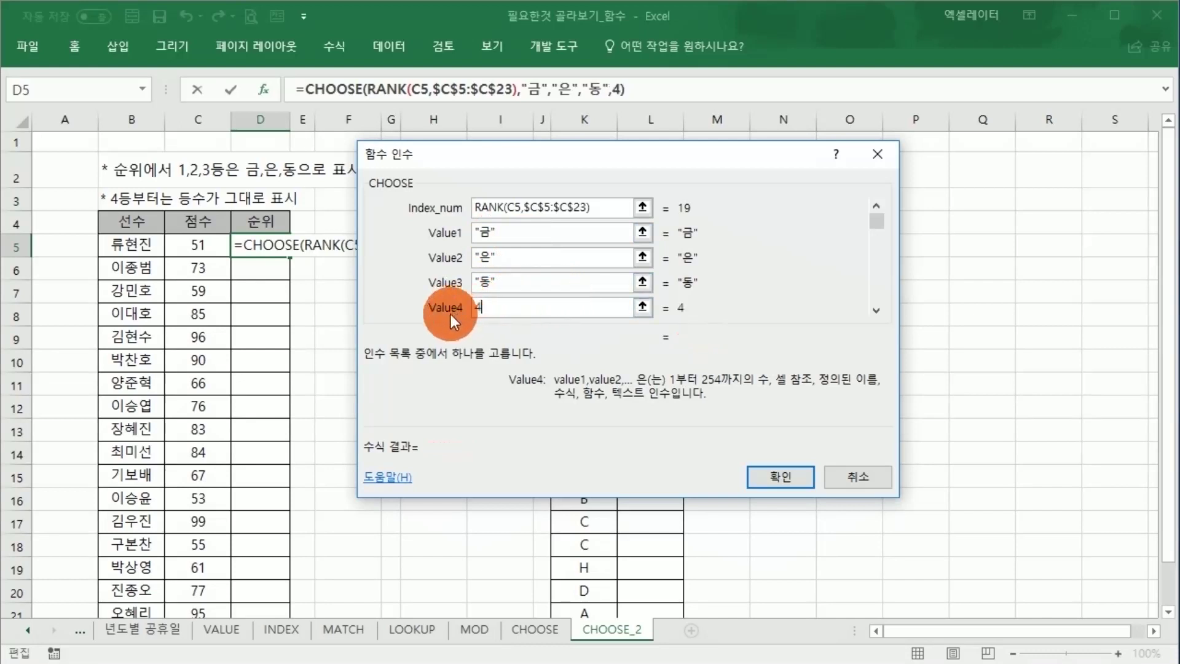
{"action": "key", "text": "Tab"}
{"action": "type", "text": "5"}
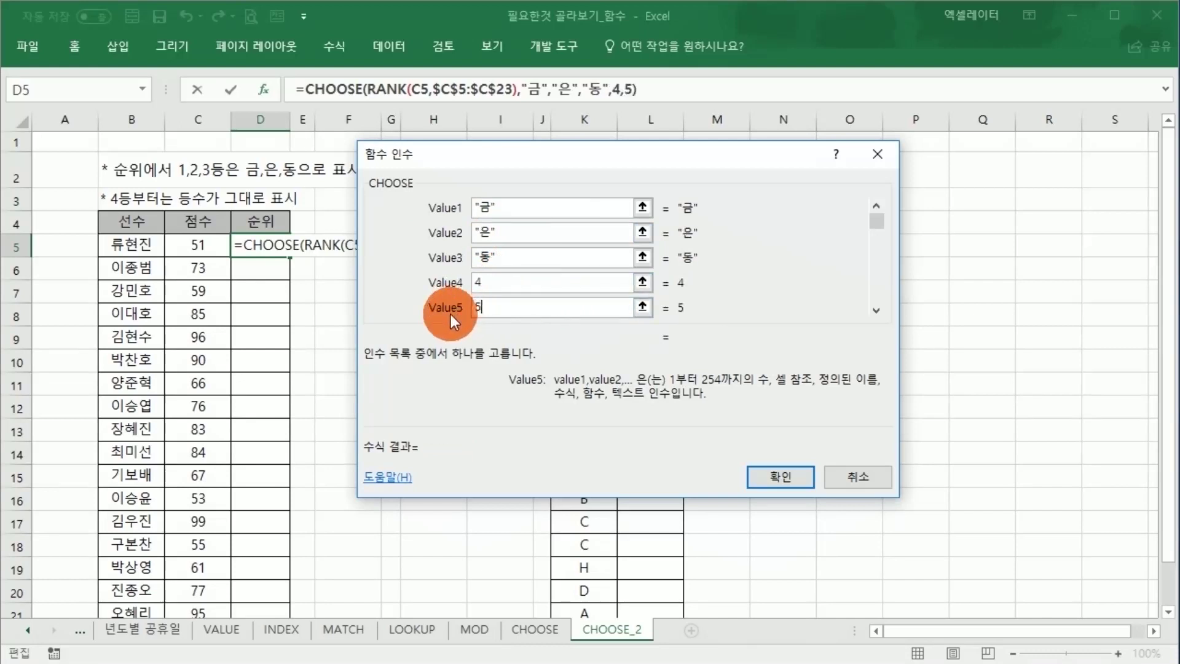
{"action": "key", "text": "Tab"}
{"action": "type", "text": "6"}
{"action": "key", "text": "Tab"}
{"action": "type", "text": "7"}
{"action": "key", "text": "Tab"}
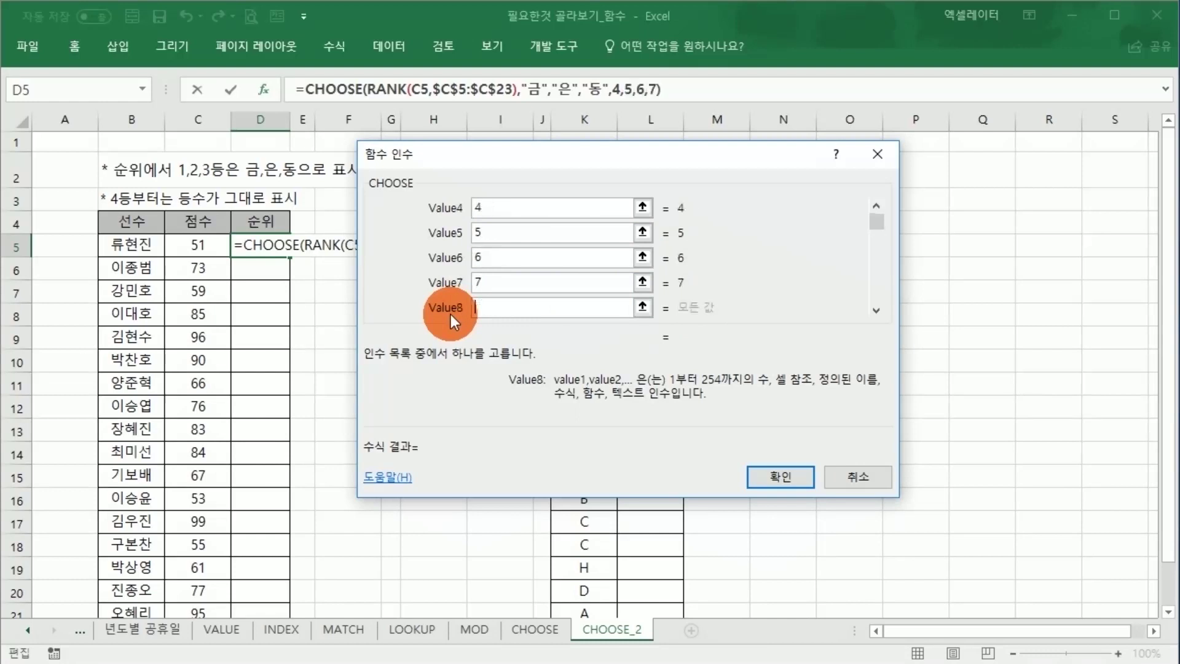
{"action": "type", "text": "8"}
{"action": "key", "text": "Tab"}
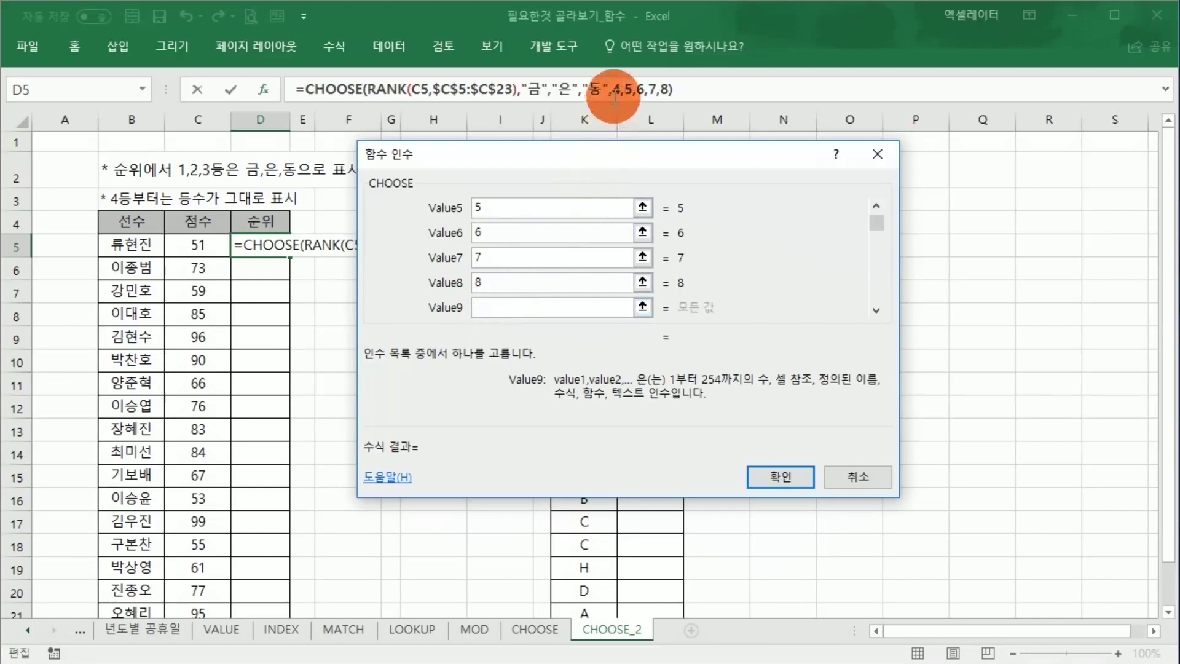
{"action": "left_click_drag", "start_coordinate": [611, 90], "coordinate": [667, 92]}
{"action": "key", "text": "Delete"}
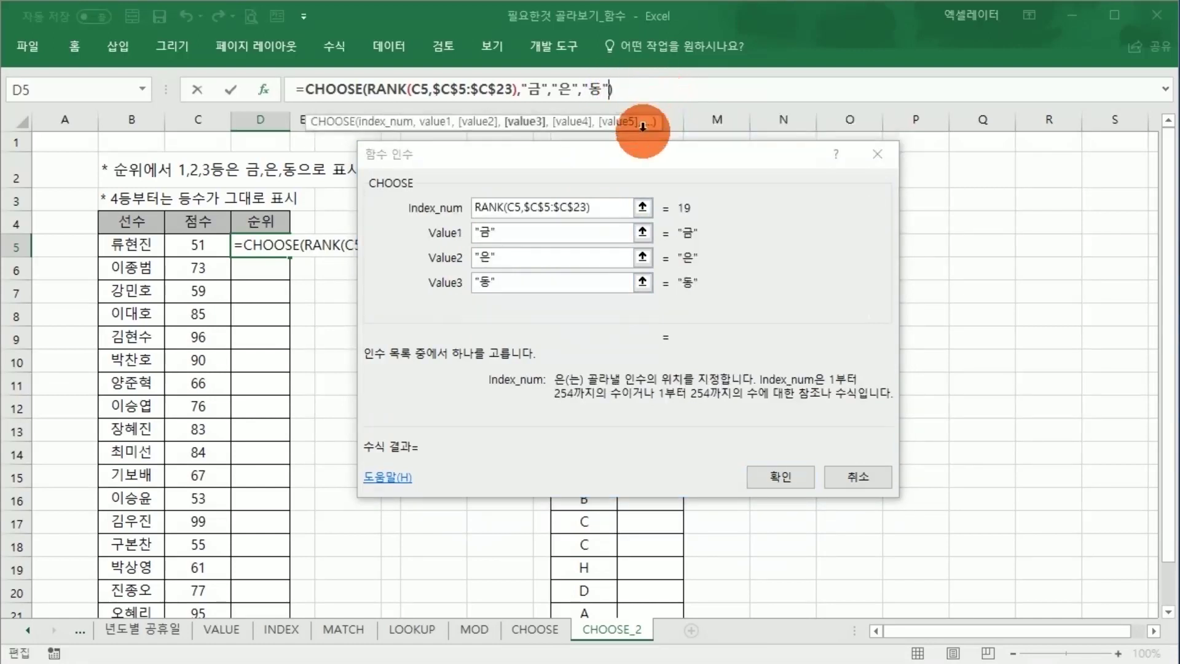
- Confirm =CHOOSE(RANK(C5,$C$5:$C$23),"금","은","동") in D5 and fill it down to D23
{"action": "key", "text": "Return"}
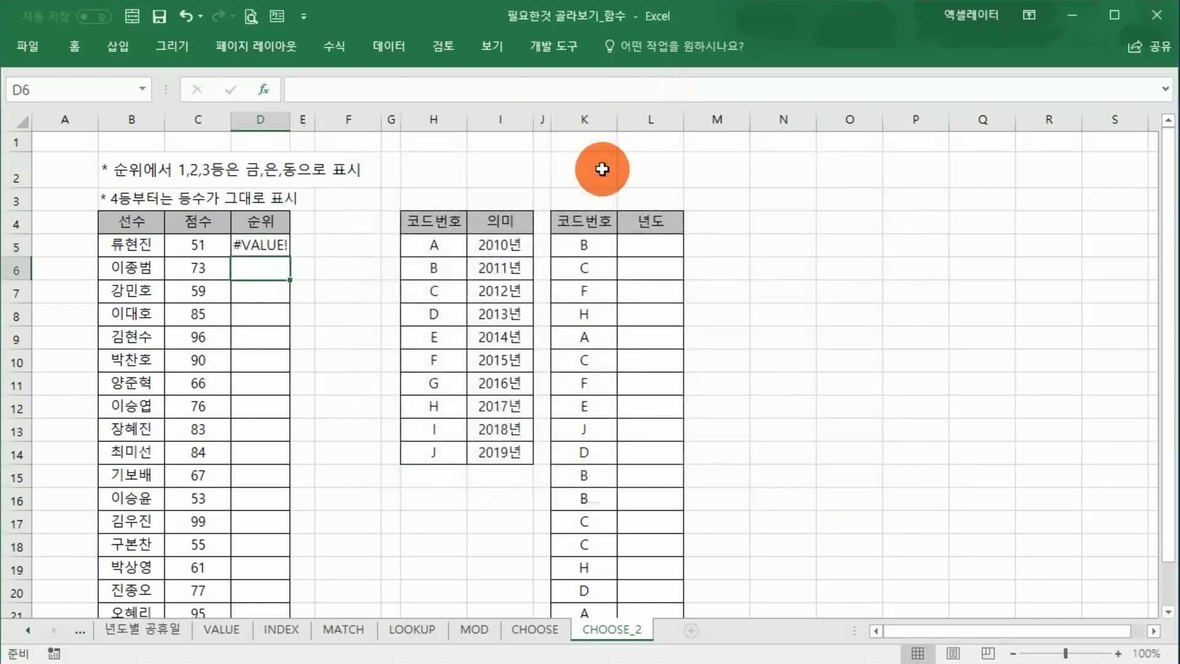
{"action": "left_click", "coordinate": [267, 246]}
{"action": "left_click", "coordinate": [233, 255]}
{"action": "left_click", "coordinate": [280, 249]}
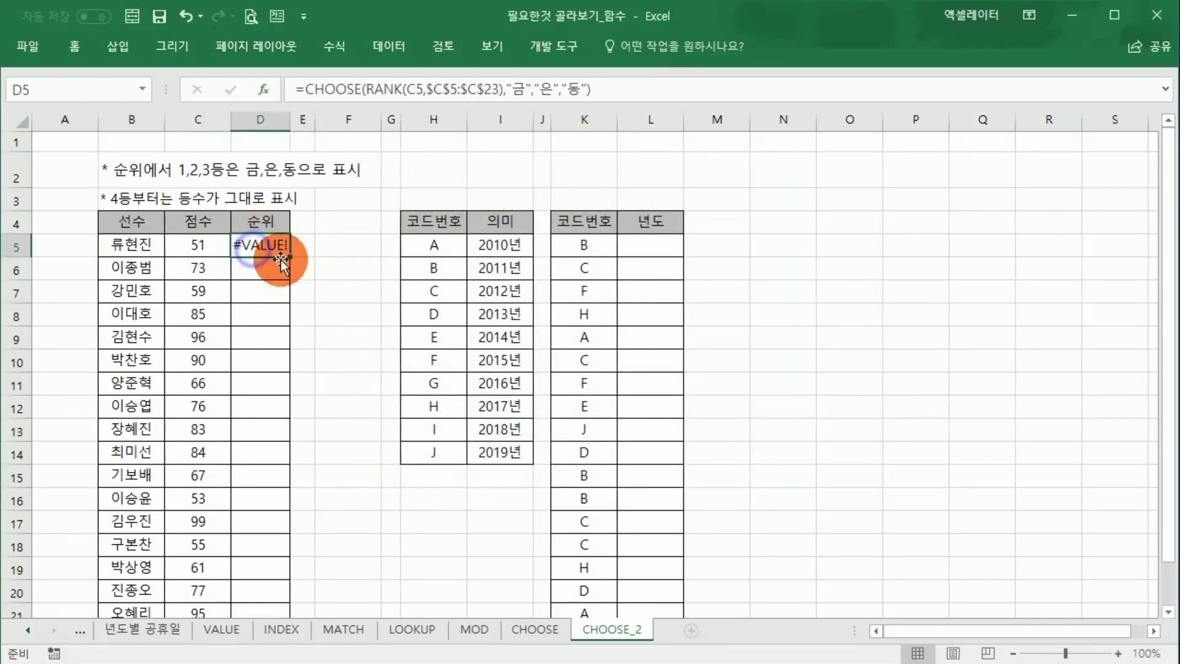
{"action": "left_click_drag", "start_coordinate": [289, 256], "coordinate": [252, 605]}
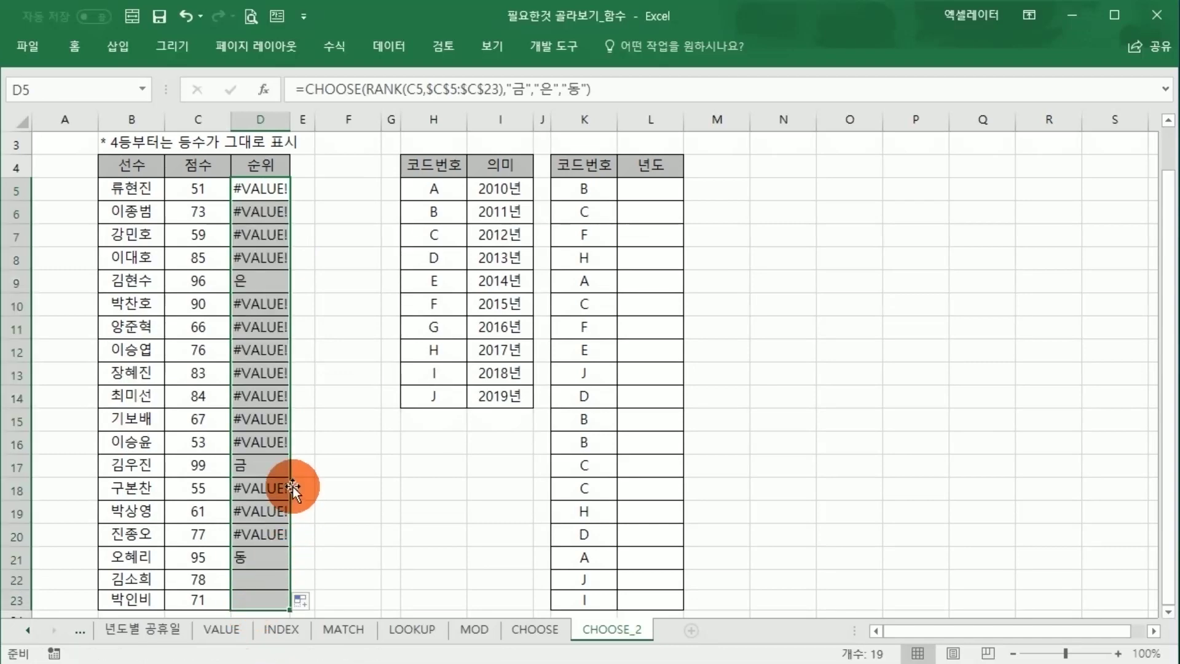
- Examine the filled 순위 results in column D against the B3 note about showing ranks from fourth place onward
{"action": "left_click", "coordinate": [261, 467]}
{"action": "left_click", "coordinate": [280, 556]}
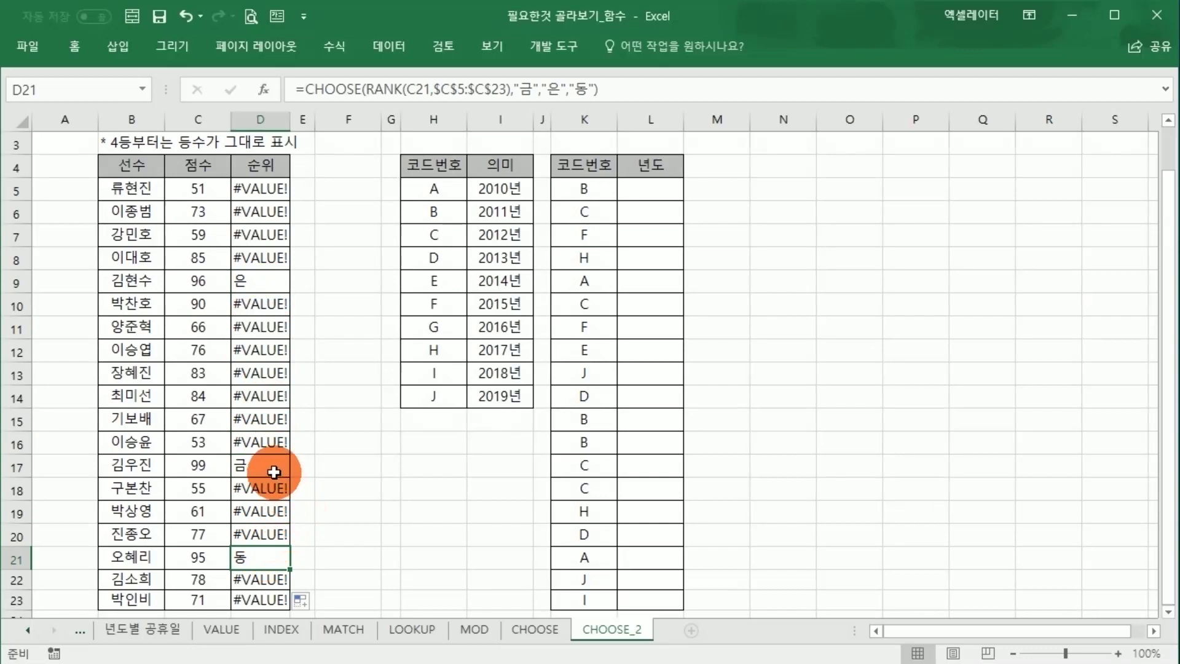
{"action": "left_click", "coordinate": [250, 284]}
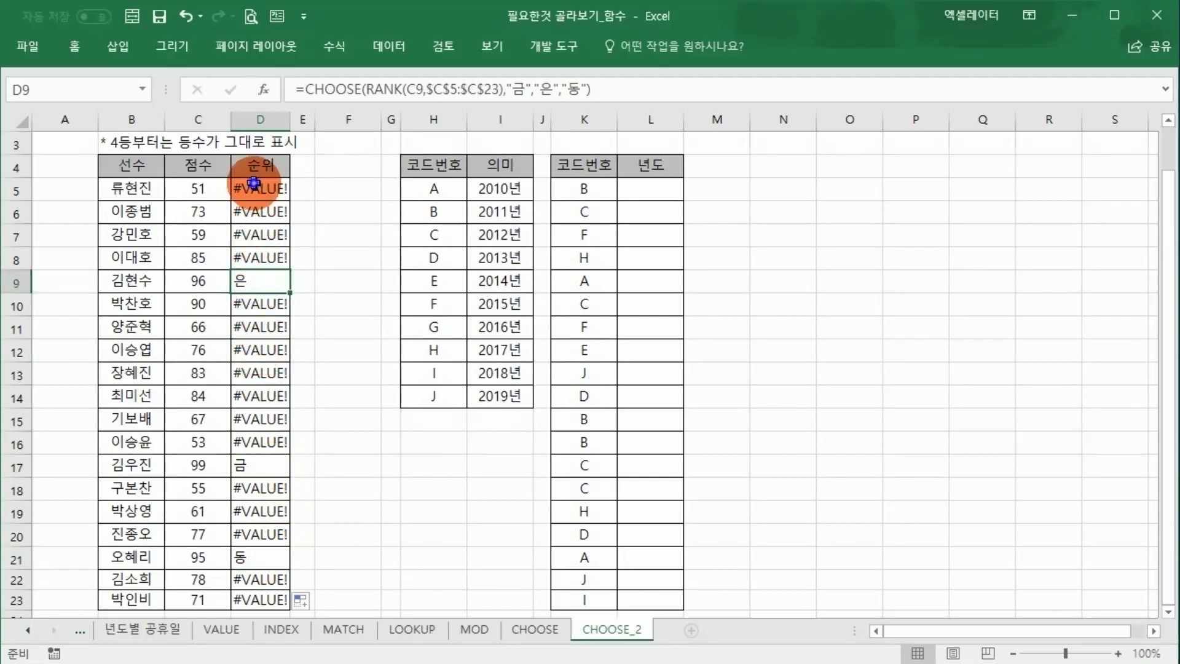
{"action": "left_click_drag", "start_coordinate": [253, 186], "coordinate": [249, 261]}
{"action": "left_click", "coordinate": [244, 289]}
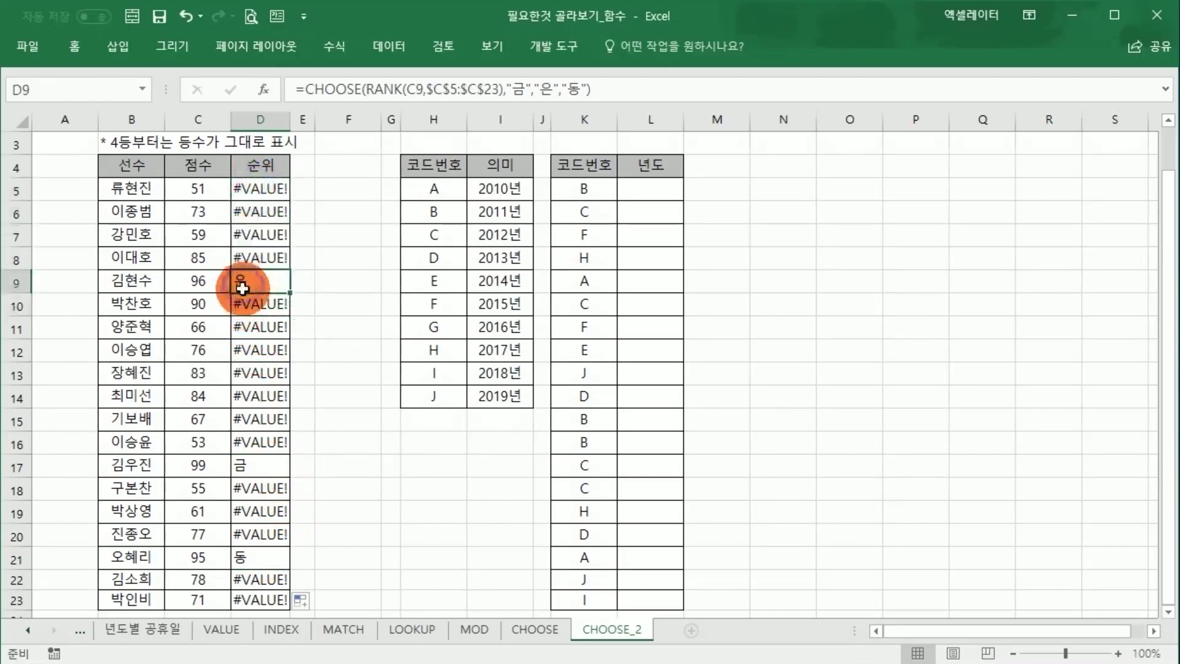
{"action": "left_click_drag", "start_coordinate": [246, 189], "coordinate": [262, 420]}
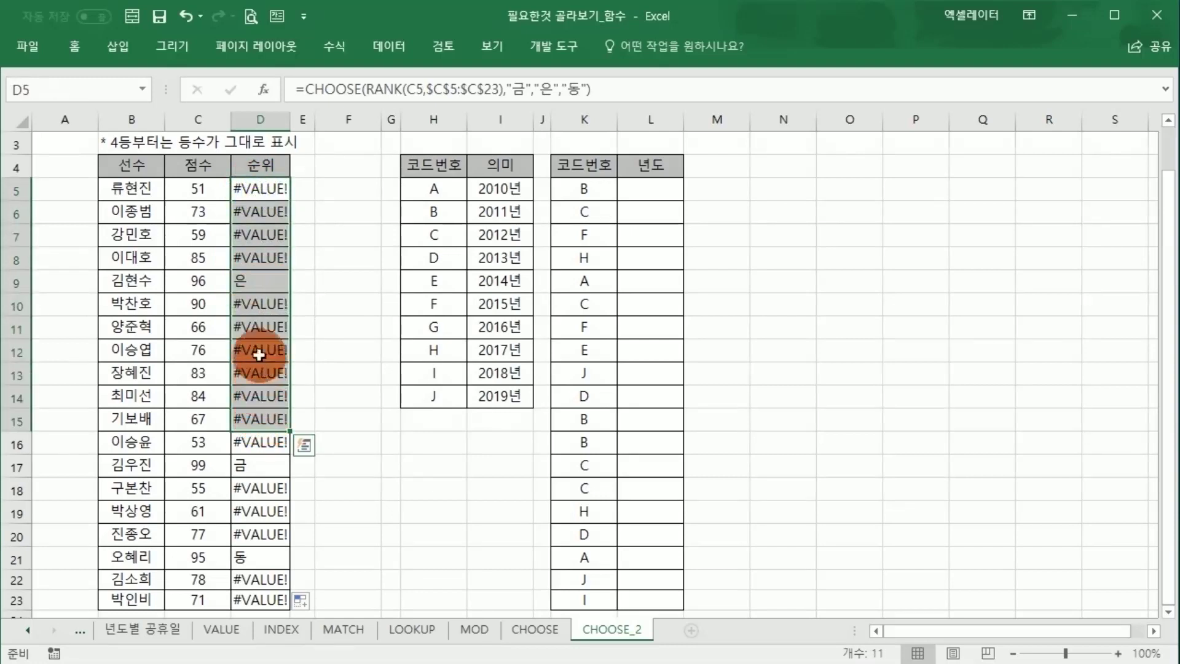
{"action": "scroll", "coordinate": [255, 344], "scroll_direction": "up", "scroll_amount": 1}
{"action": "left_click", "coordinate": [126, 201]}
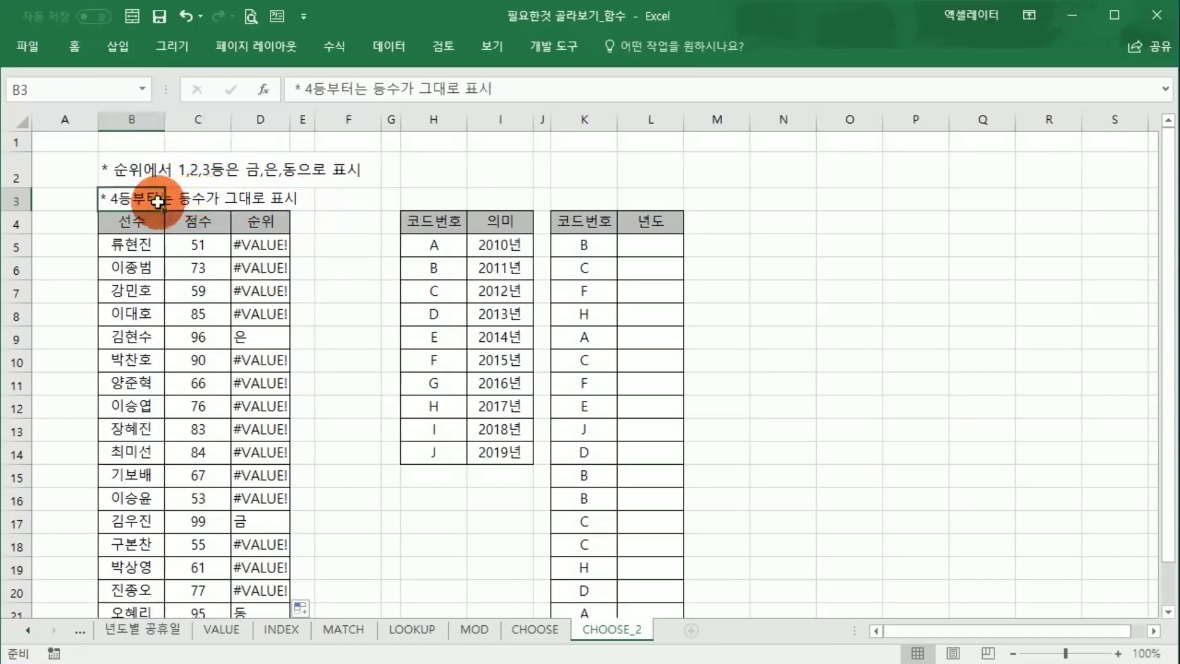
- Wrap D5's CHOOSE formula in an IF function as its Value_if_true and open IF's function arguments
{"action": "left_click", "coordinate": [256, 246]}
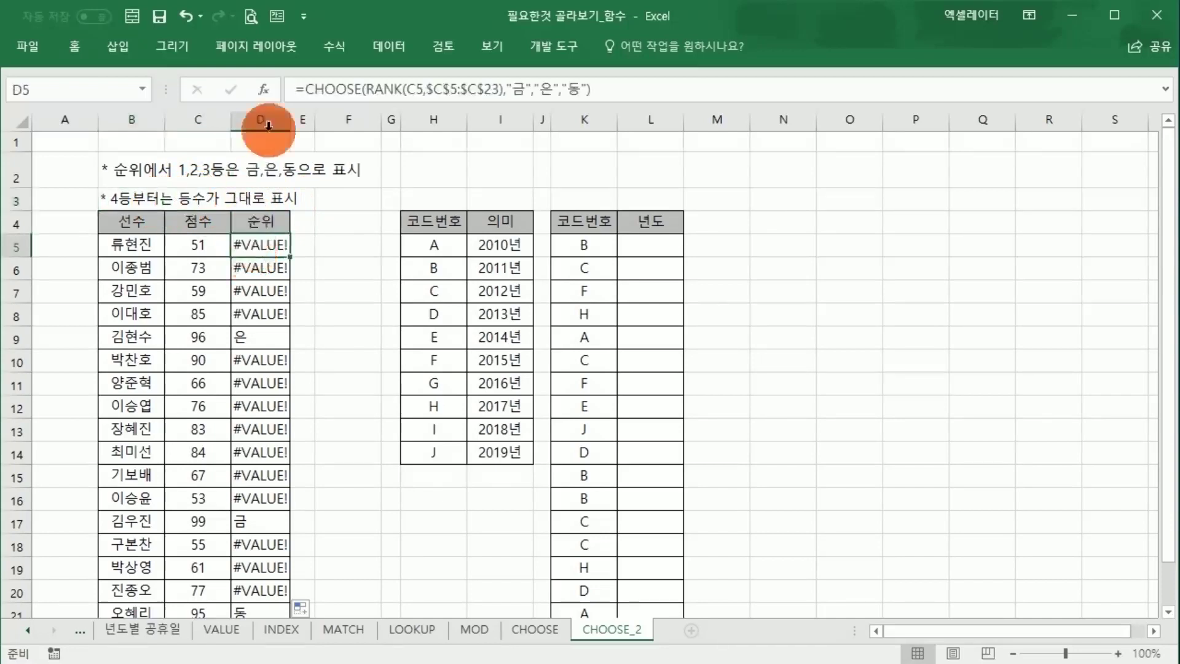
{"action": "left_click", "coordinate": [303, 90]}
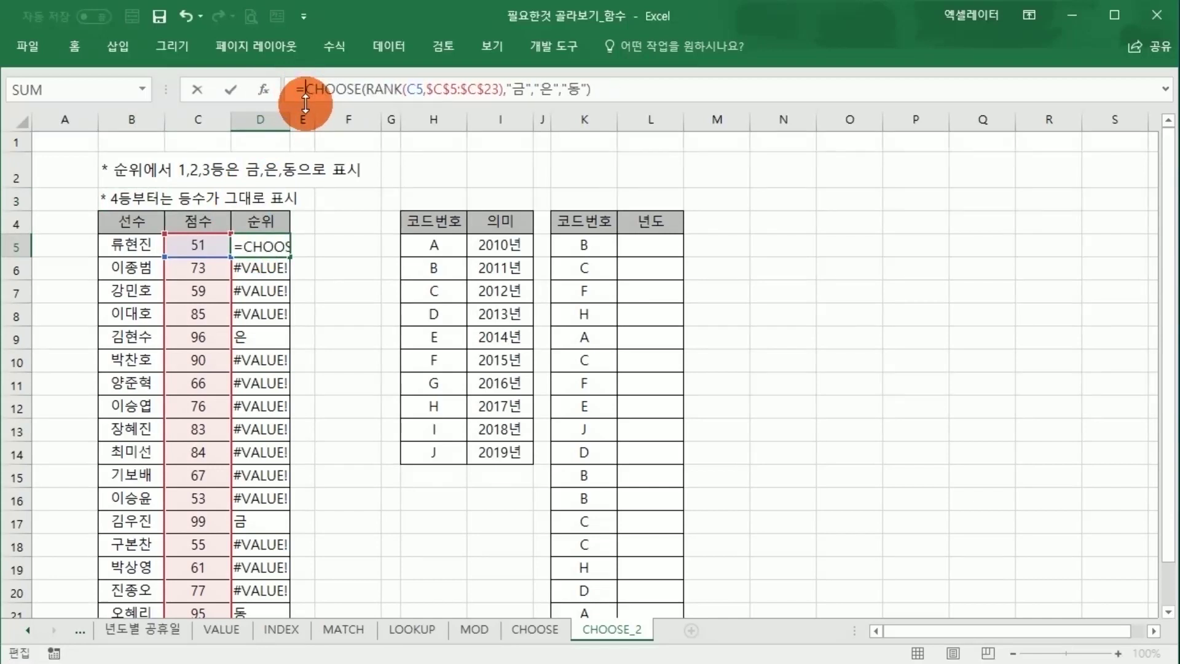
{"action": "type", "text": "IF"}
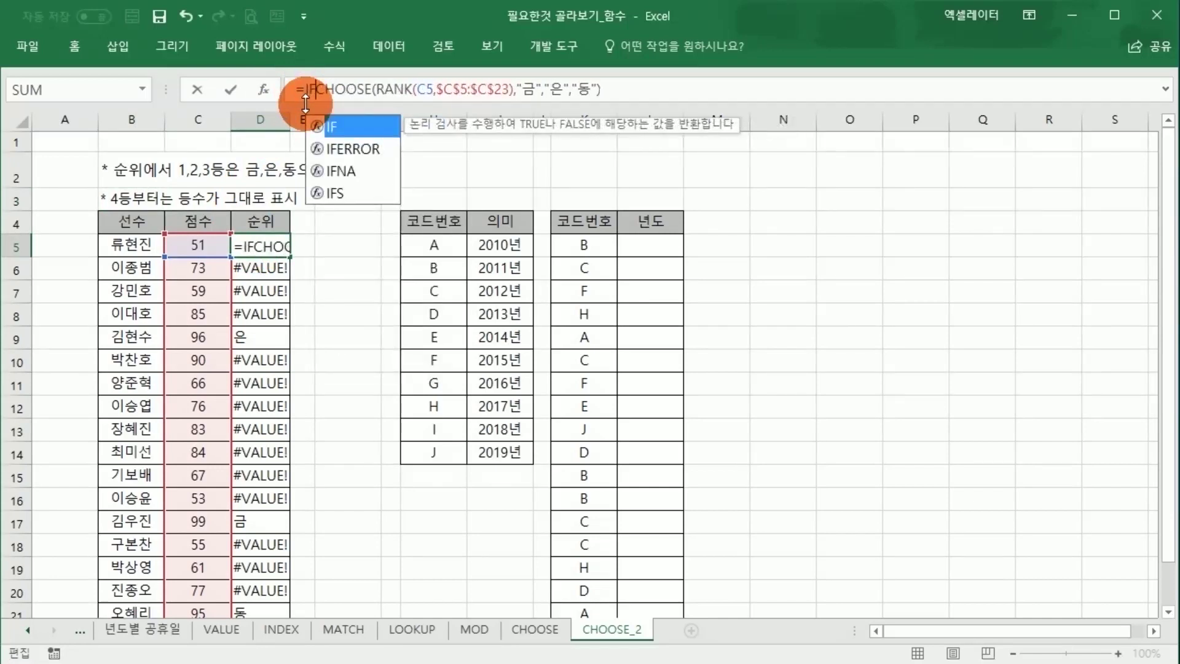
{"action": "type", "text": "("}
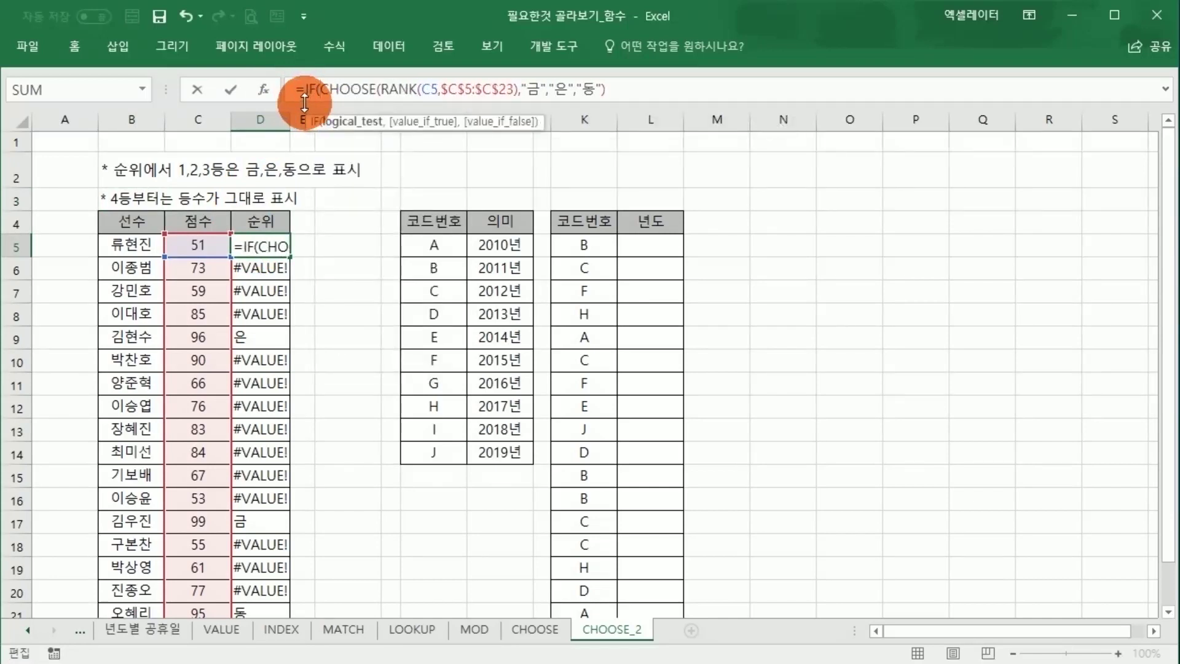
{"action": "type", "text": ",,"}
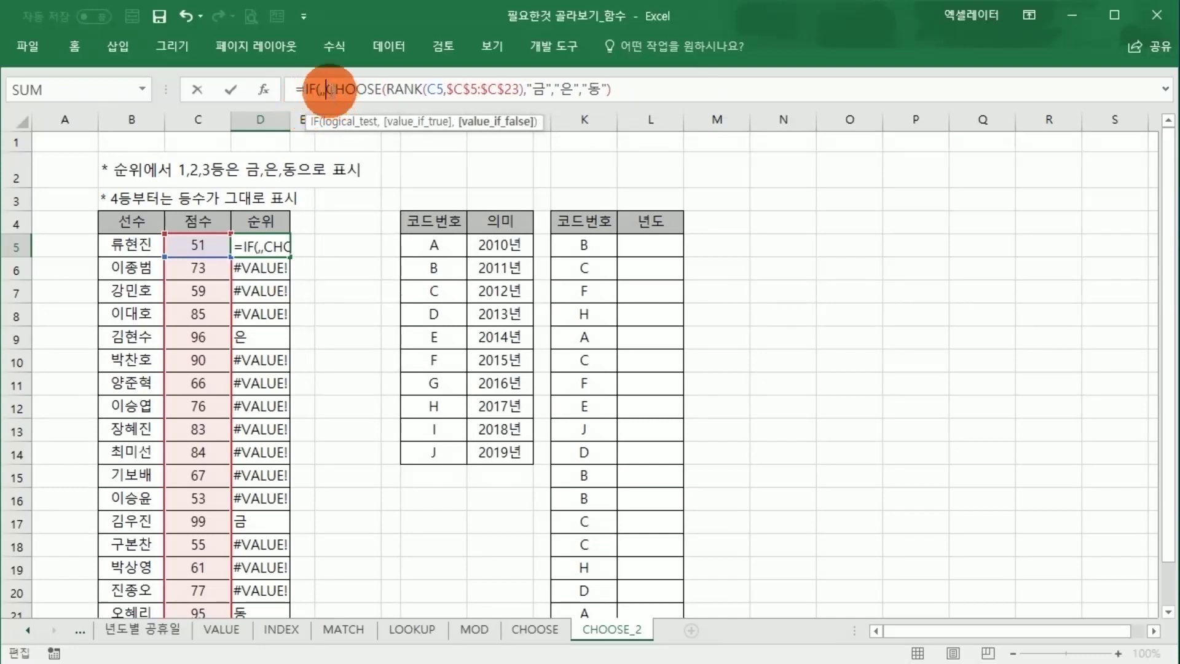
{"action": "left_click_drag", "start_coordinate": [326, 89], "coordinate": [606, 115]}
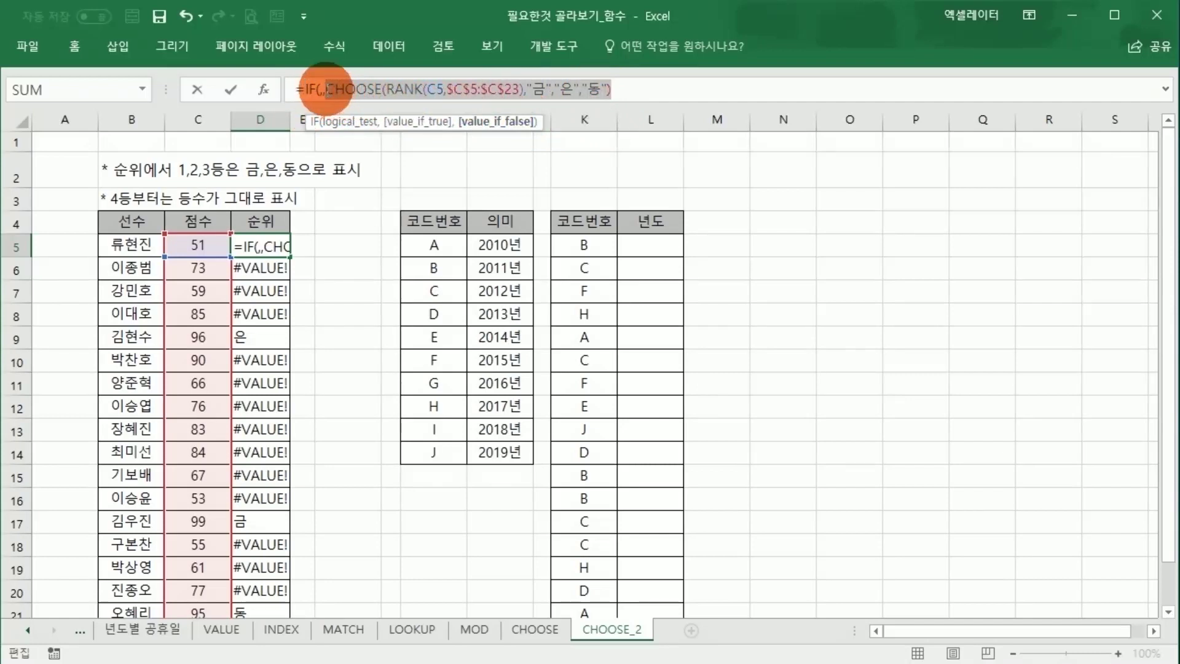
{"action": "left_click", "coordinate": [327, 90]}
{"action": "key", "text": "BackSpace"}
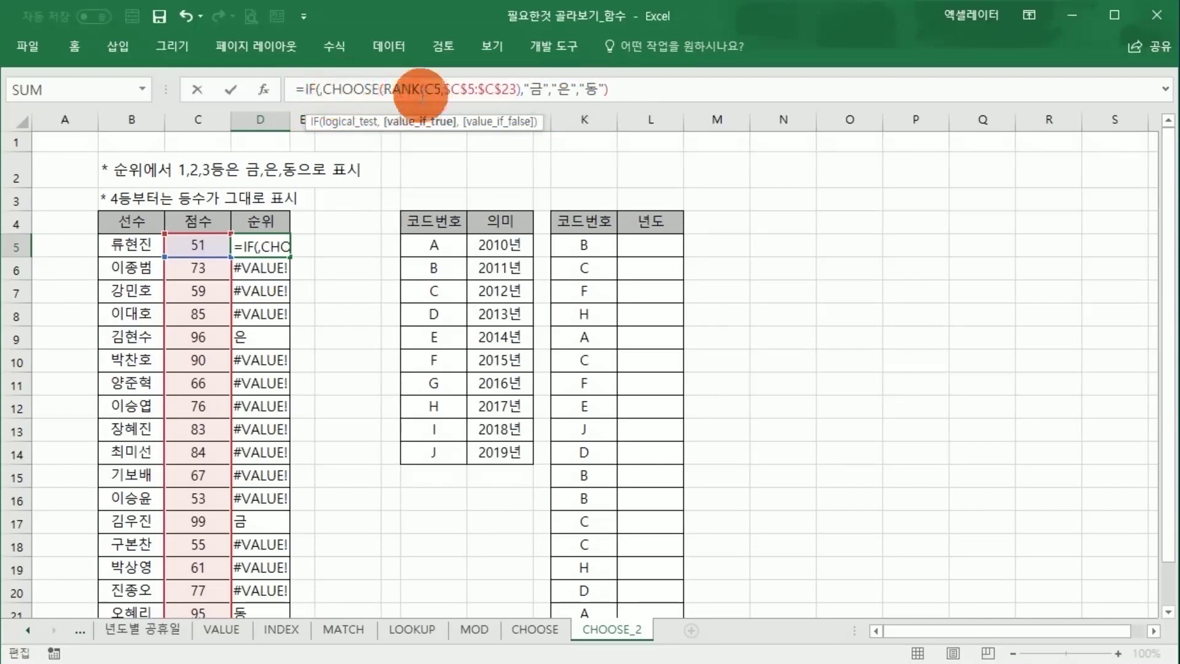
{"action": "left_click", "coordinate": [612, 90]}
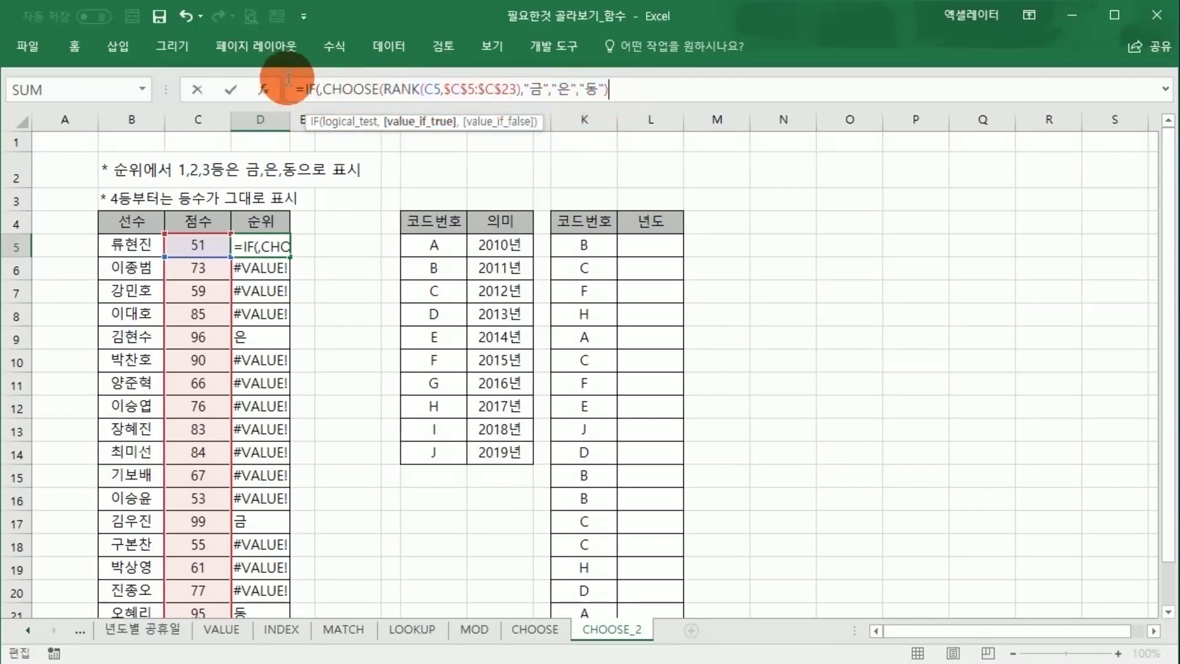
{"action": "left_click", "coordinate": [263, 90]}
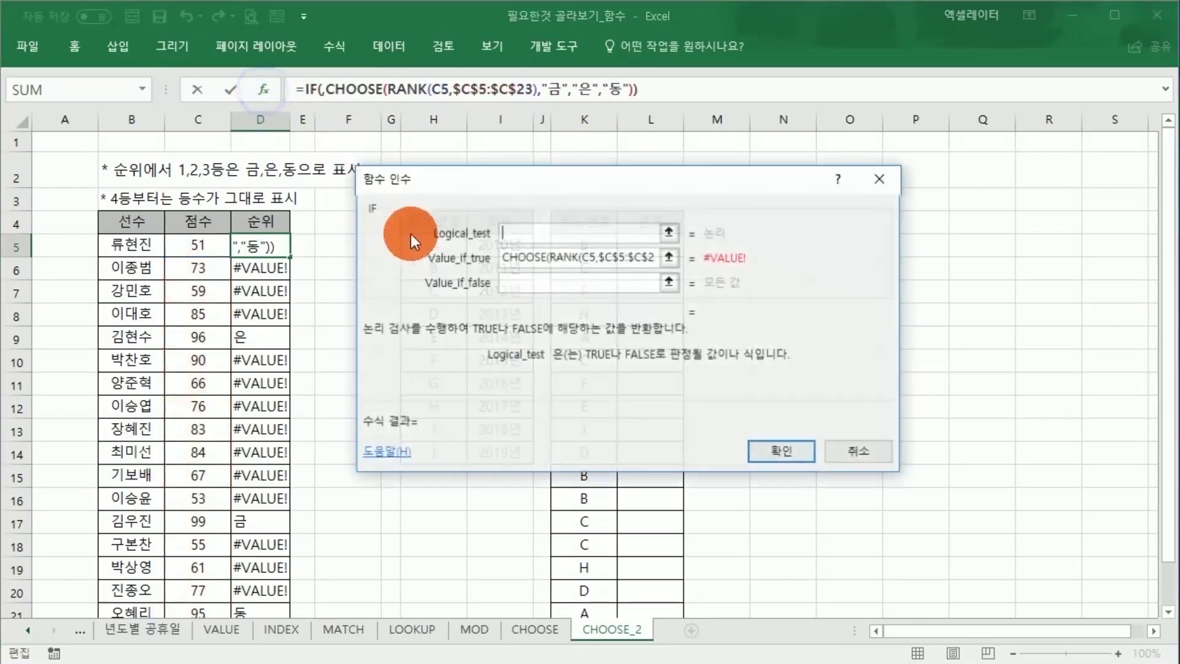
- Enter RANK(C5,$C$5:$C$23) as IF's Logical_test, with the score range made absolute
{"action": "left_click", "coordinate": [513, 257]}
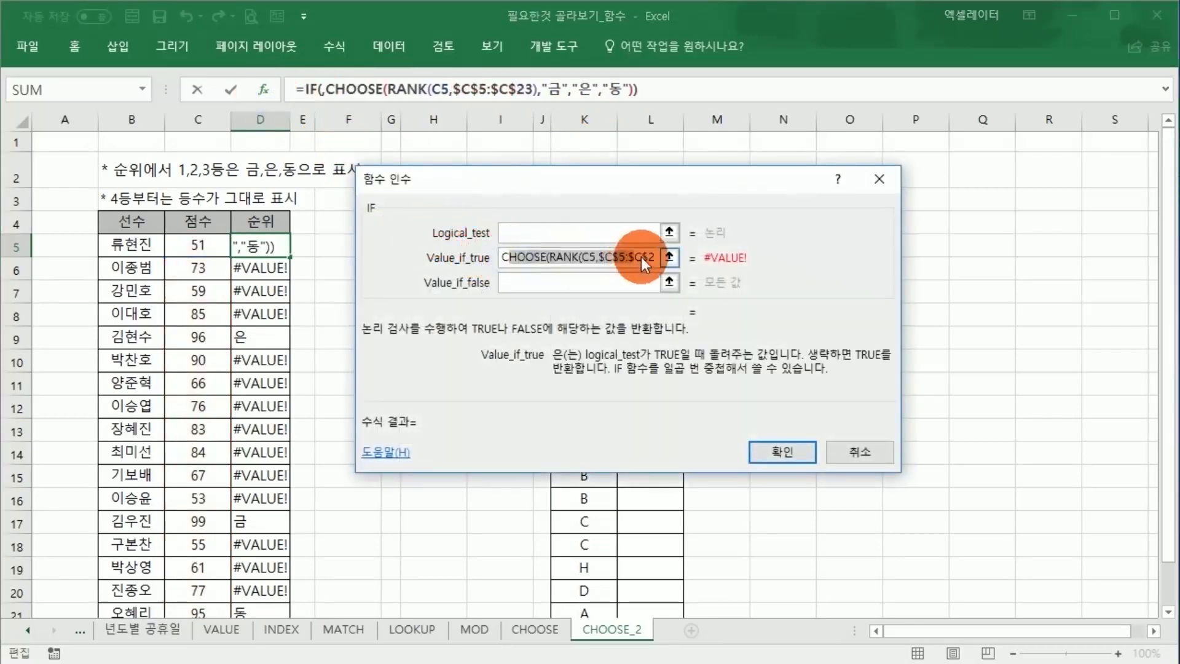
{"action": "left_click", "coordinate": [516, 236]}
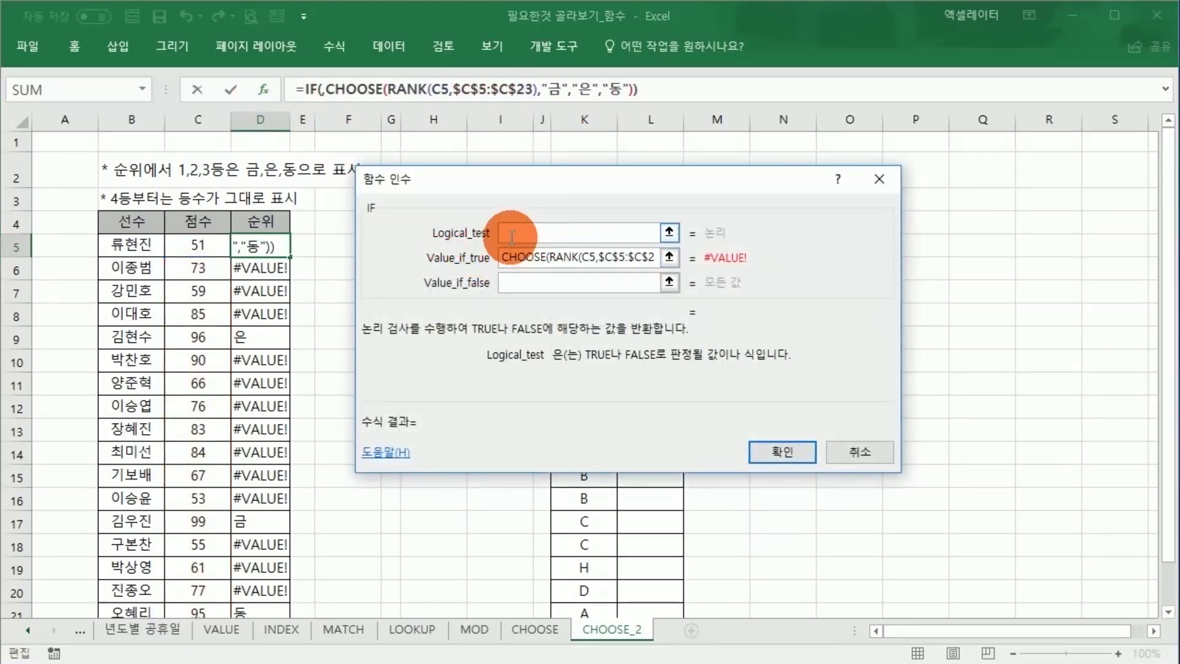
{"action": "type", "text": "RANK("}
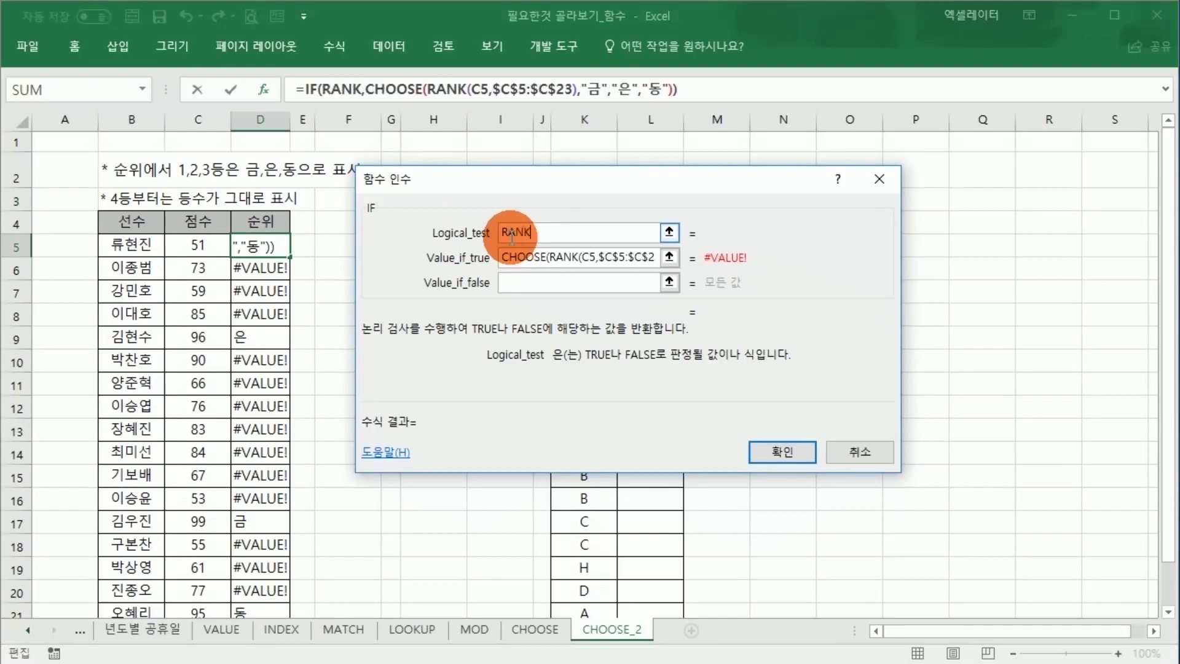
{"action": "left_click", "coordinate": [211, 245]}
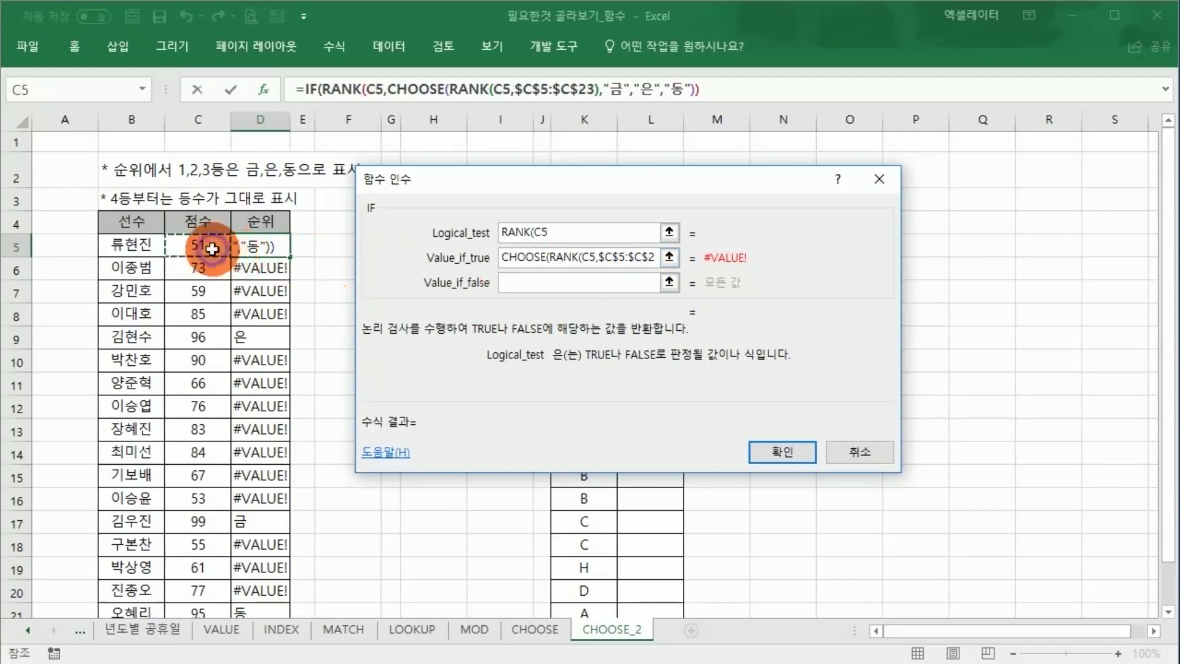
{"action": "type", "text": ","}
{"action": "left_click_drag", "start_coordinate": [203, 247], "coordinate": [184, 574]}
{"action": "key", "text": "F4"}
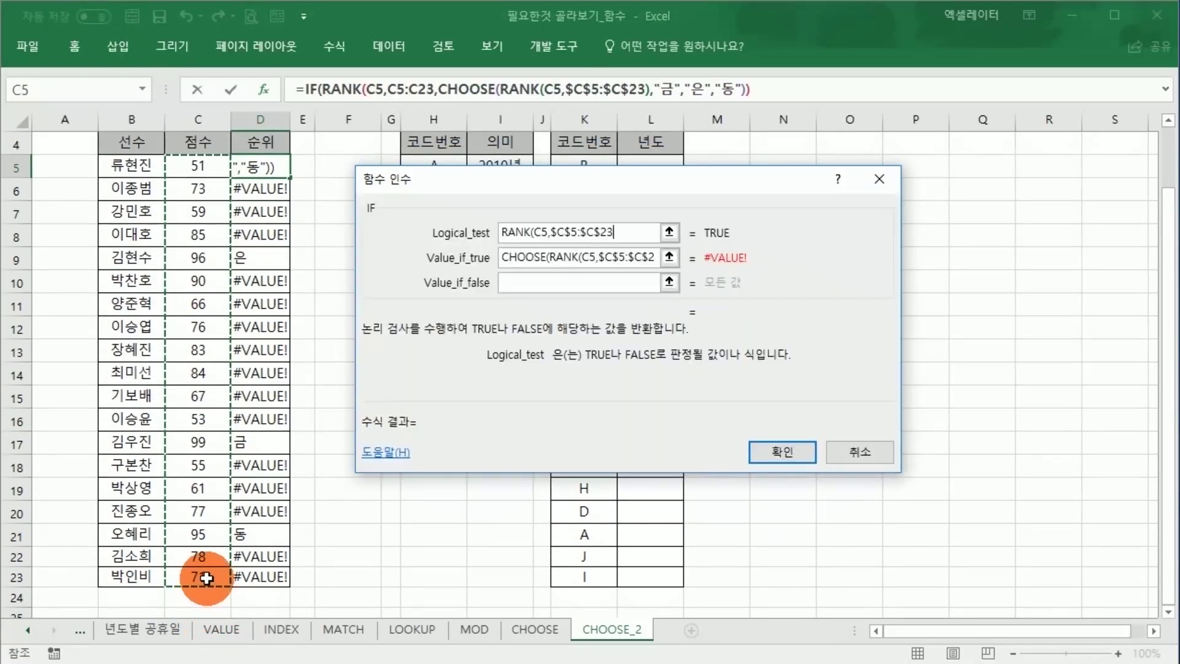
{"action": "type", "text": ")"}
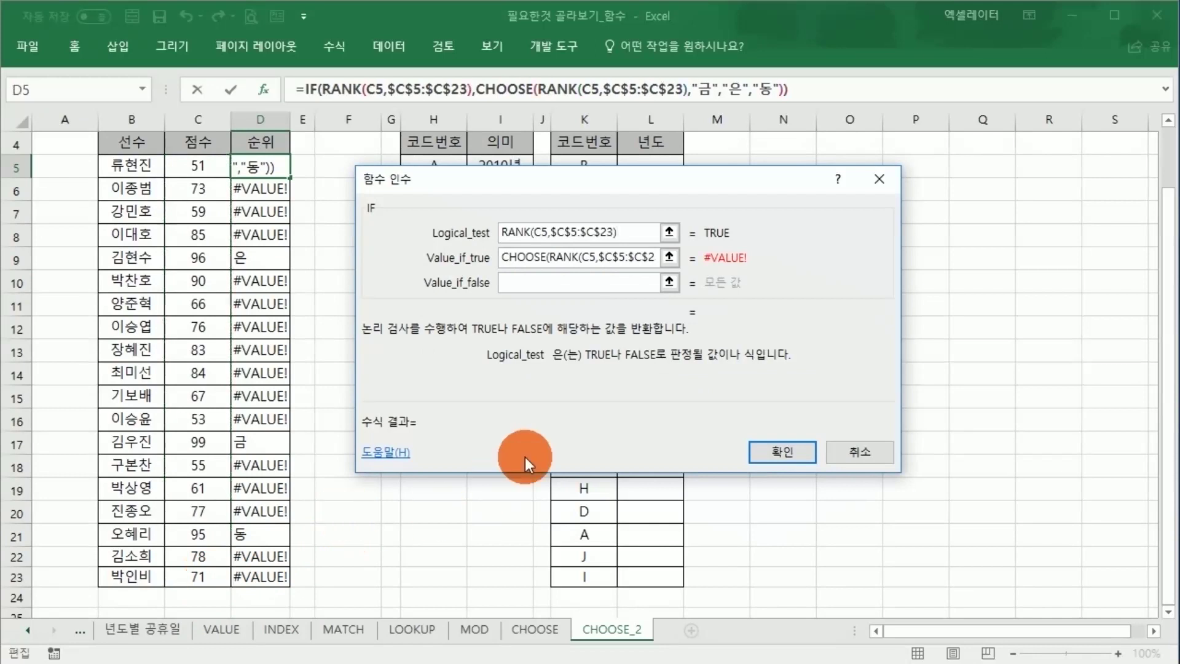
- Complete IF's Logical_test with the comparison <4 after the RANK expression
{"action": "left_click_drag", "start_coordinate": [627, 234], "coordinate": [502, 233]}
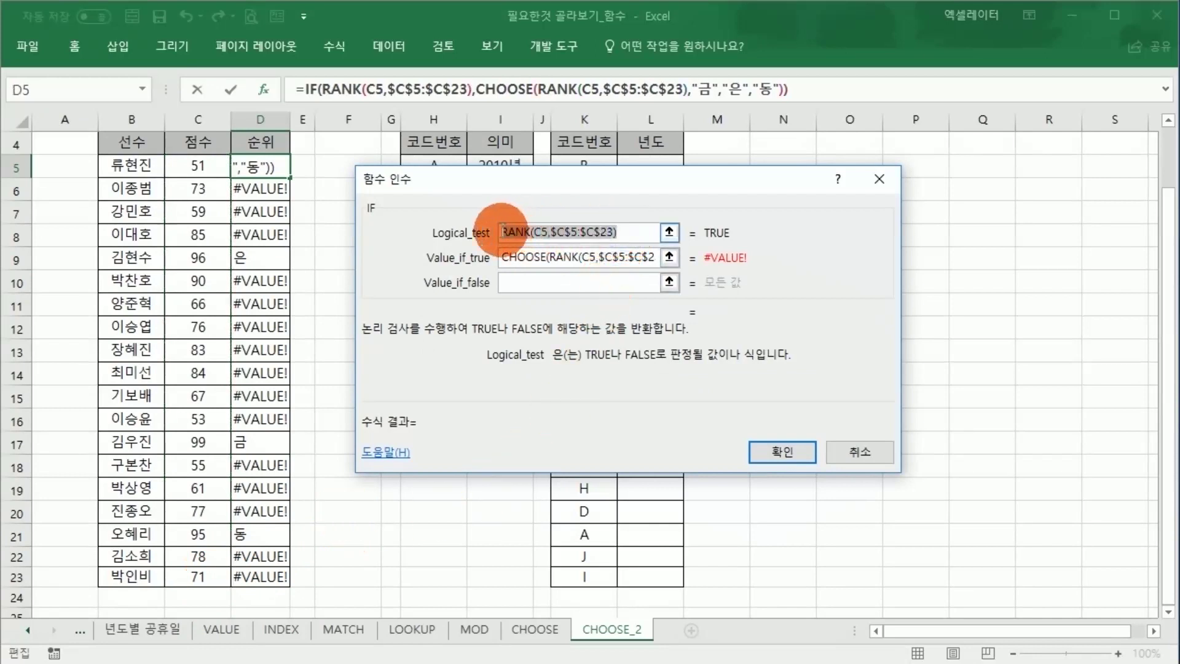
{"action": "left_click", "coordinate": [627, 236]}
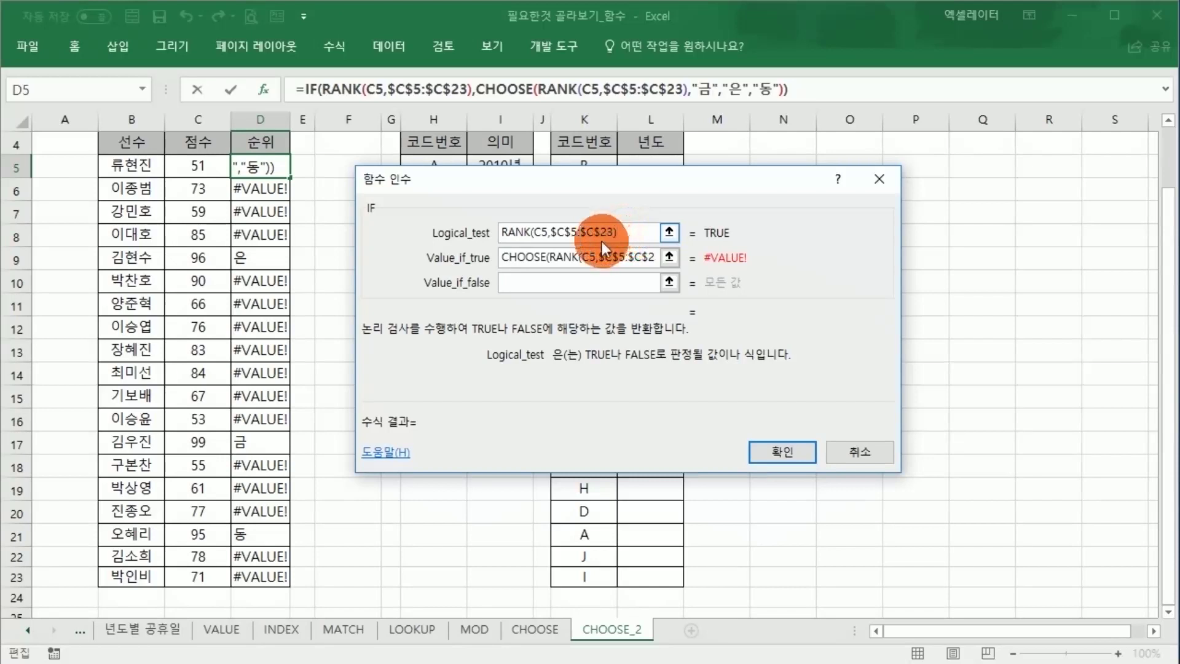
{"action": "type", "text": "<4"}
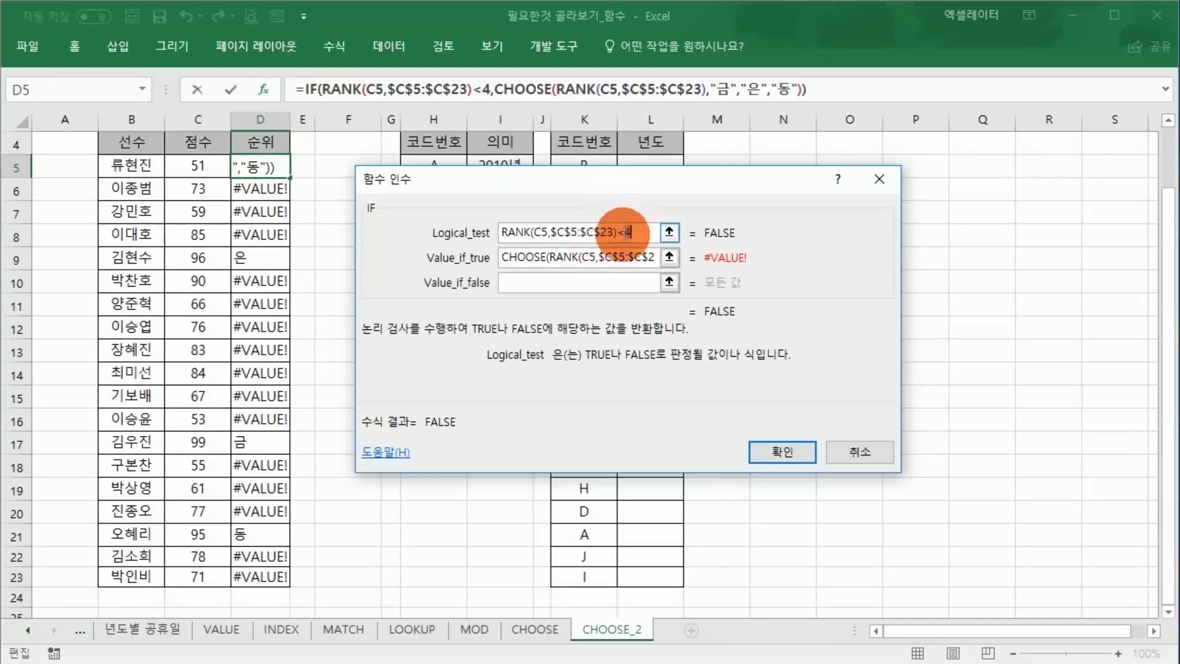
{"action": "left_click_drag", "start_coordinate": [626, 233], "coordinate": [501, 234]}
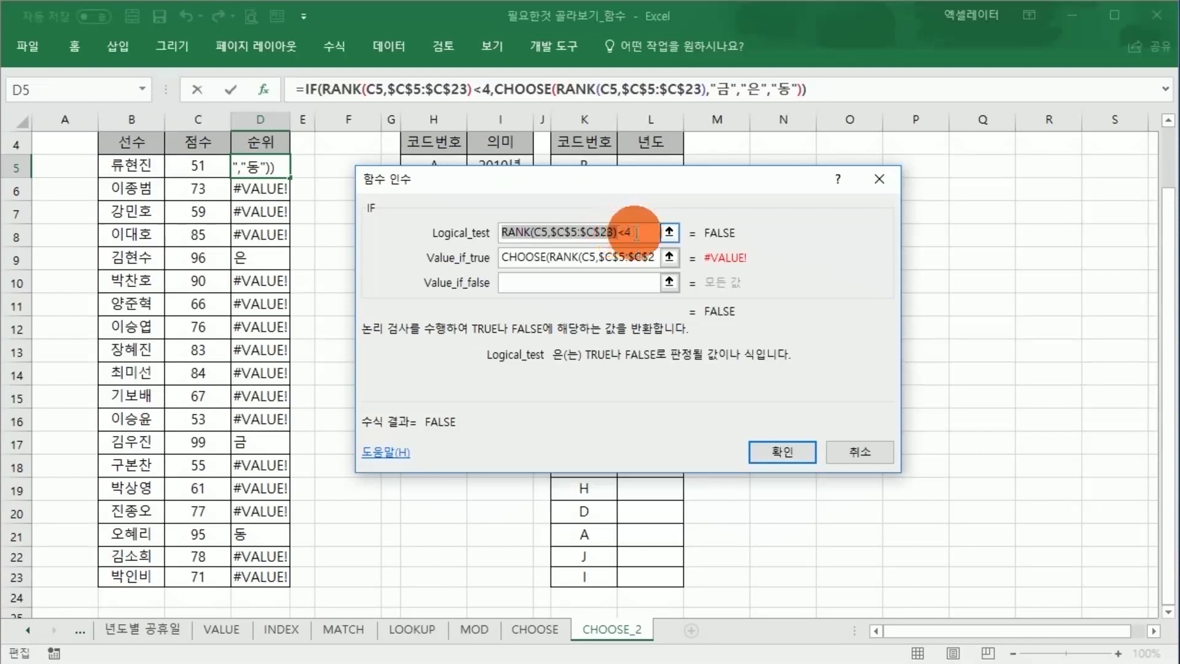
{"action": "left_click_drag", "start_coordinate": [638, 233], "coordinate": [512, 231]}
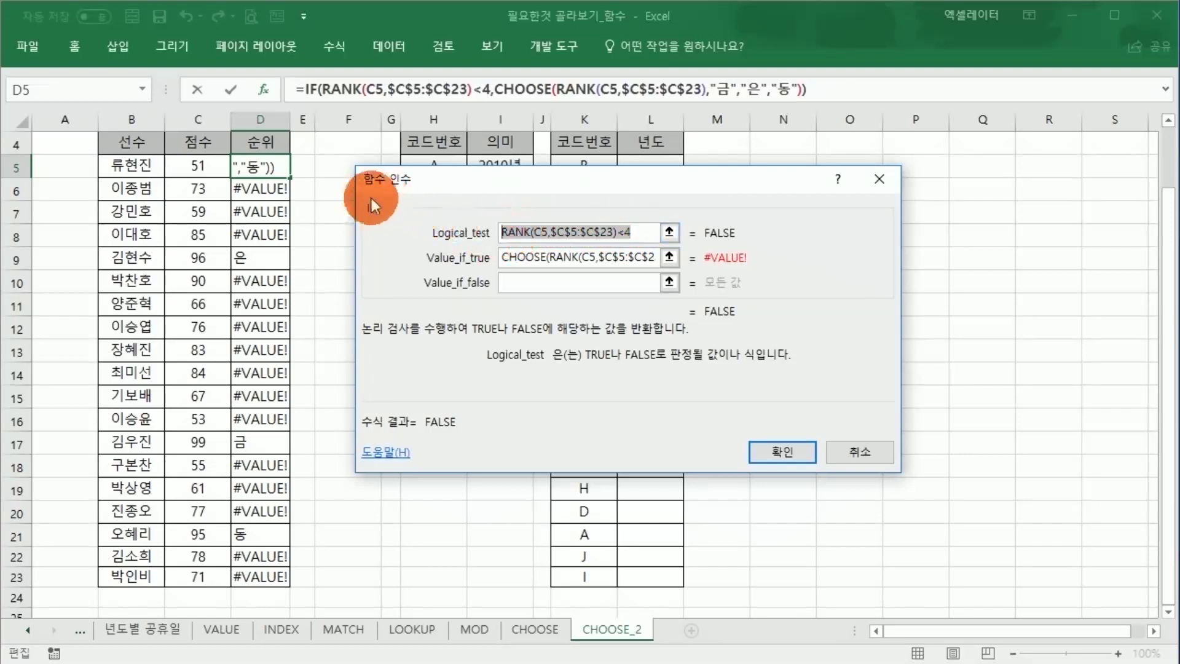
- Copy RANK(C5,$C$5:$C$23) from the Logical_test, without the comparison, into IF's Value_if_false
{"action": "left_click_drag", "start_coordinate": [371, 198], "coordinate": [373, 209]}
{"action": "left_click_drag", "start_coordinate": [503, 242], "coordinate": [635, 242]}
{"action": "key", "text": "ctrl+c"}
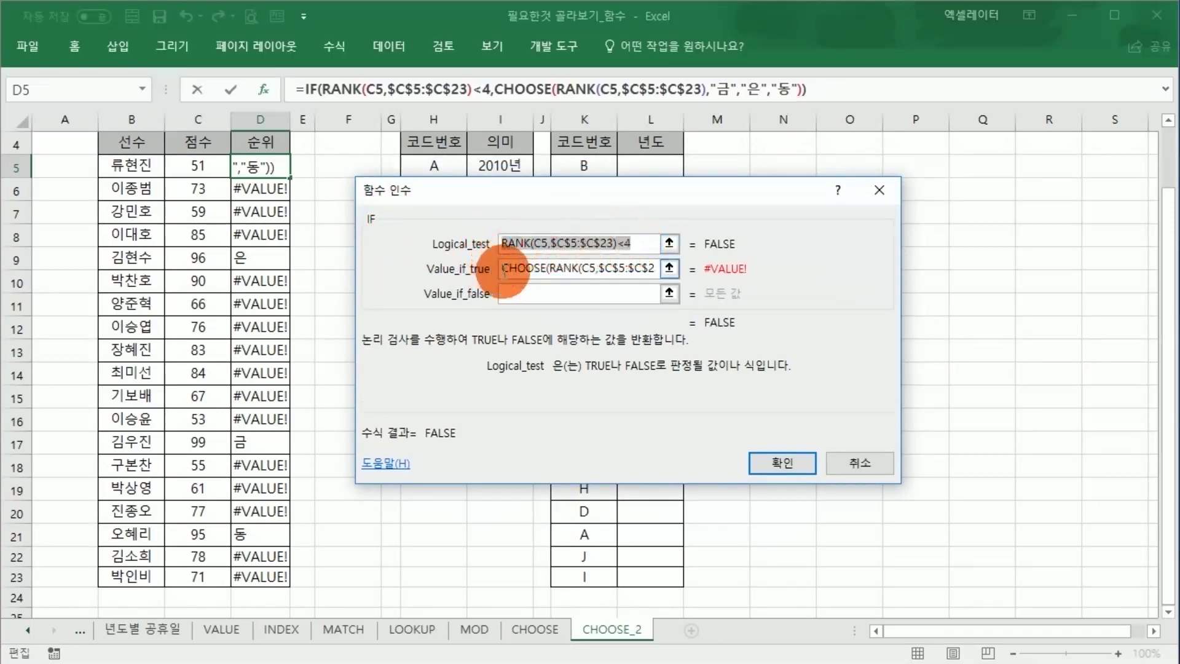
{"action": "left_click_drag", "start_coordinate": [503, 269], "coordinate": [567, 272]}
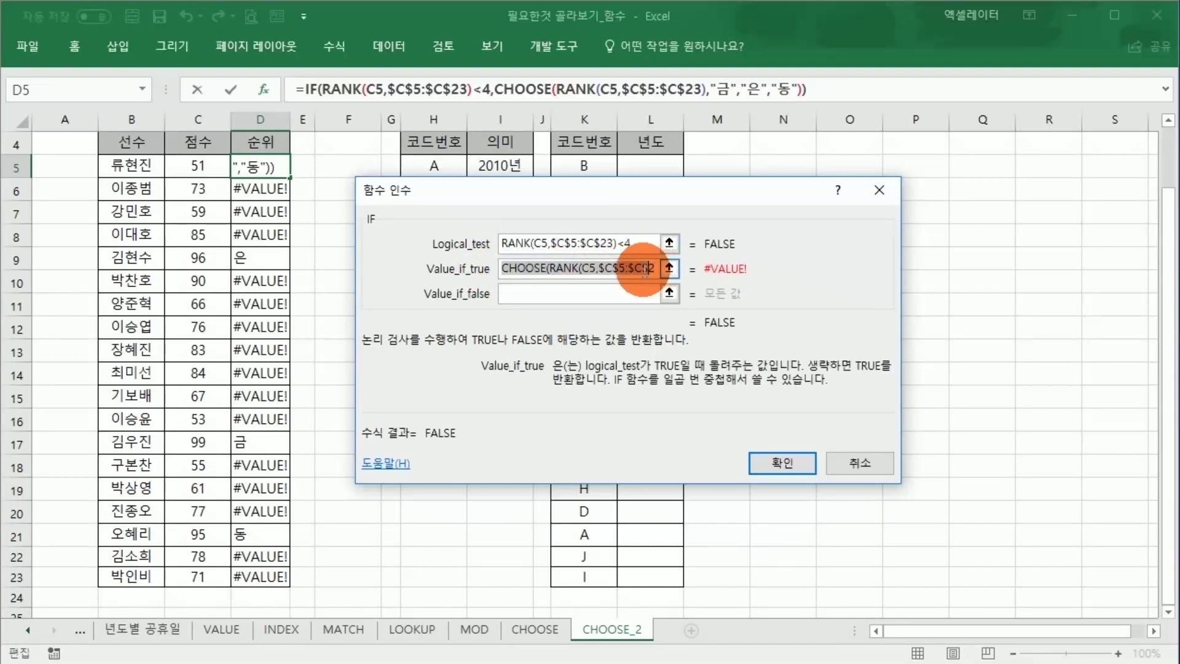
{"action": "left_click", "coordinate": [505, 294]}
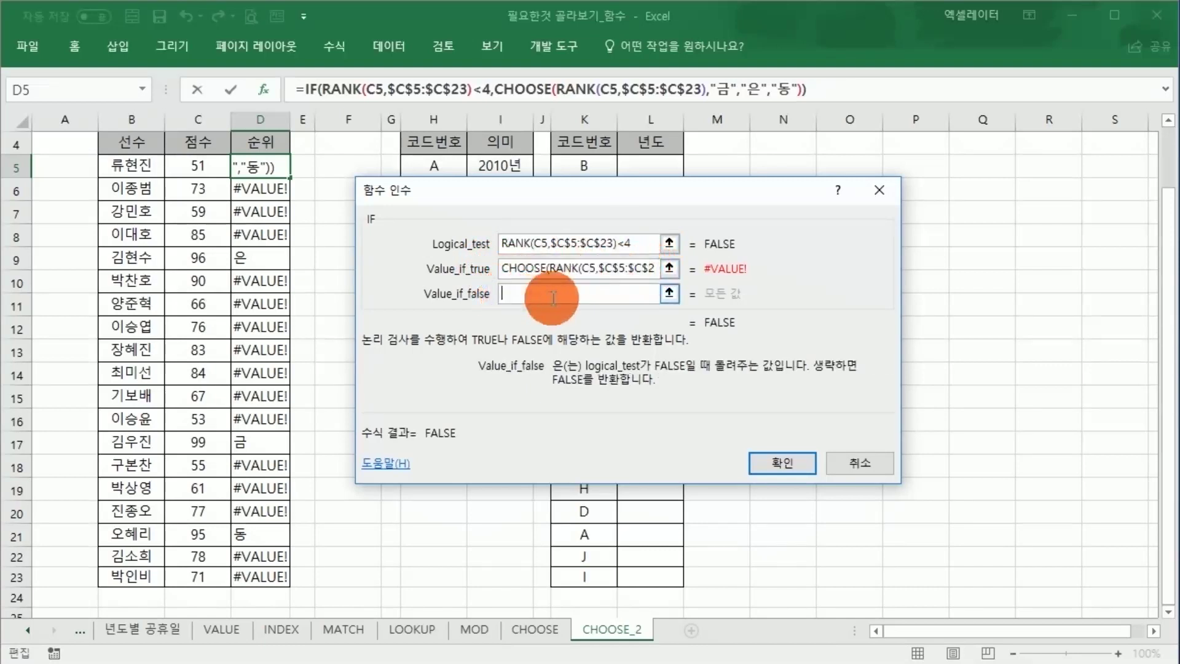
{"action": "left_click", "coordinate": [503, 244]}
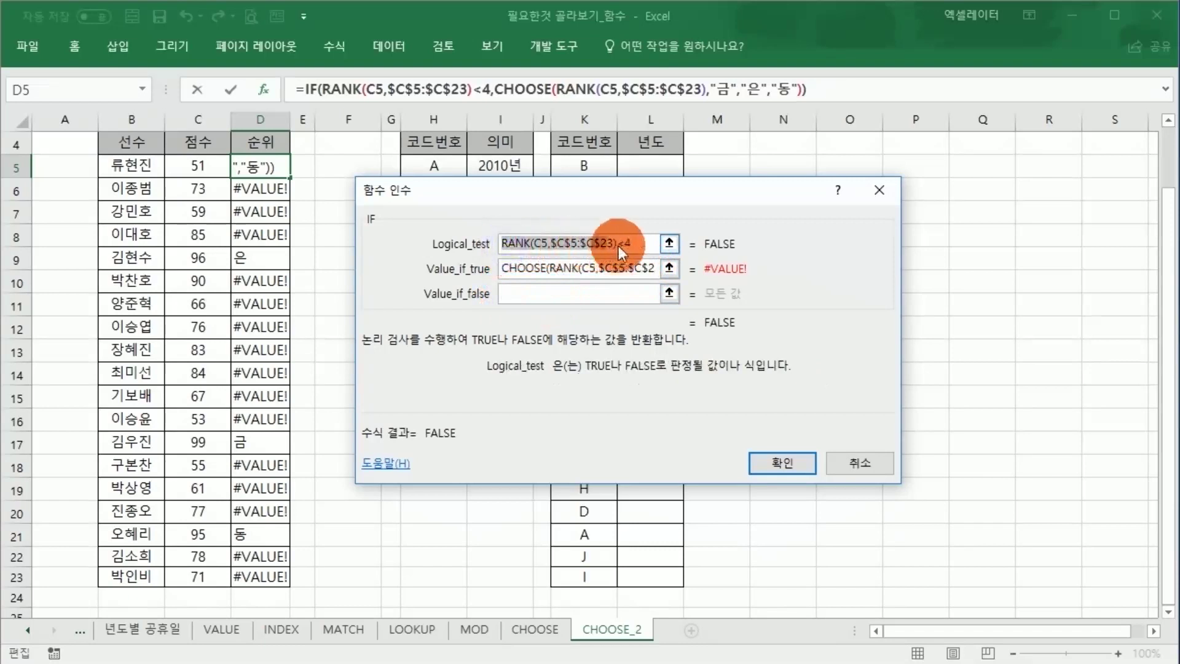
{"action": "left_click", "coordinate": [553, 293]}
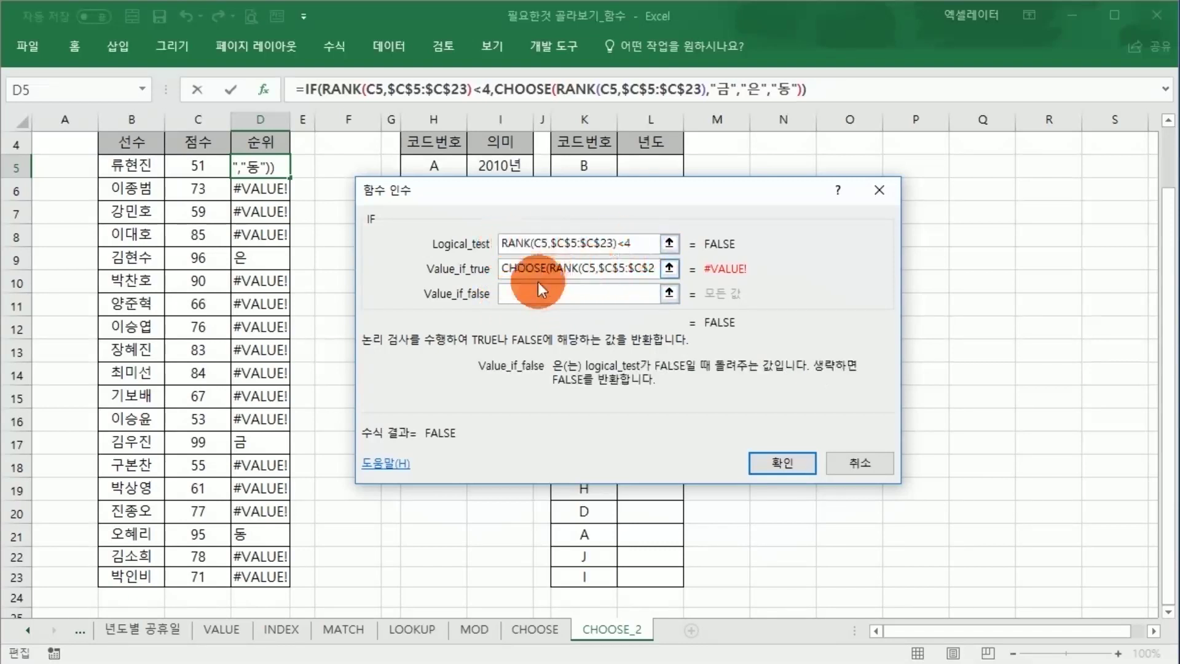
{"action": "key", "text": "ctrl+v"}
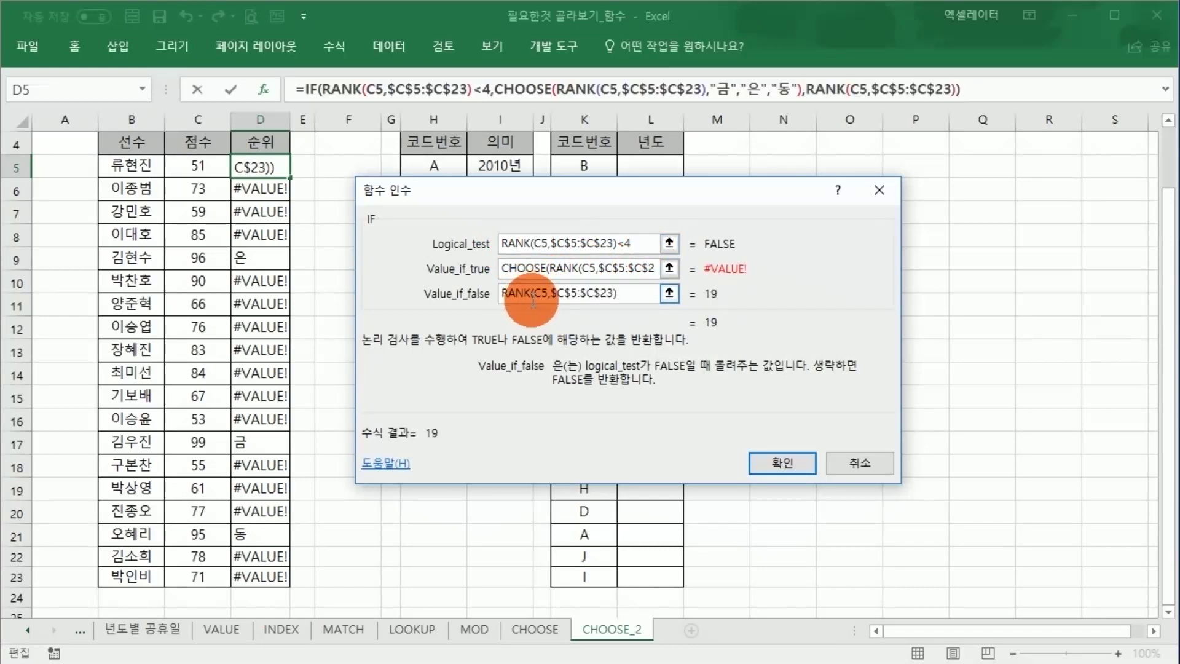
- Review IF's Logical_test, the CHOOSE expression in Value_if_true and the RANK expression in Value_if_false
{"action": "left_click_drag", "start_coordinate": [636, 244], "coordinate": [563, 245]}
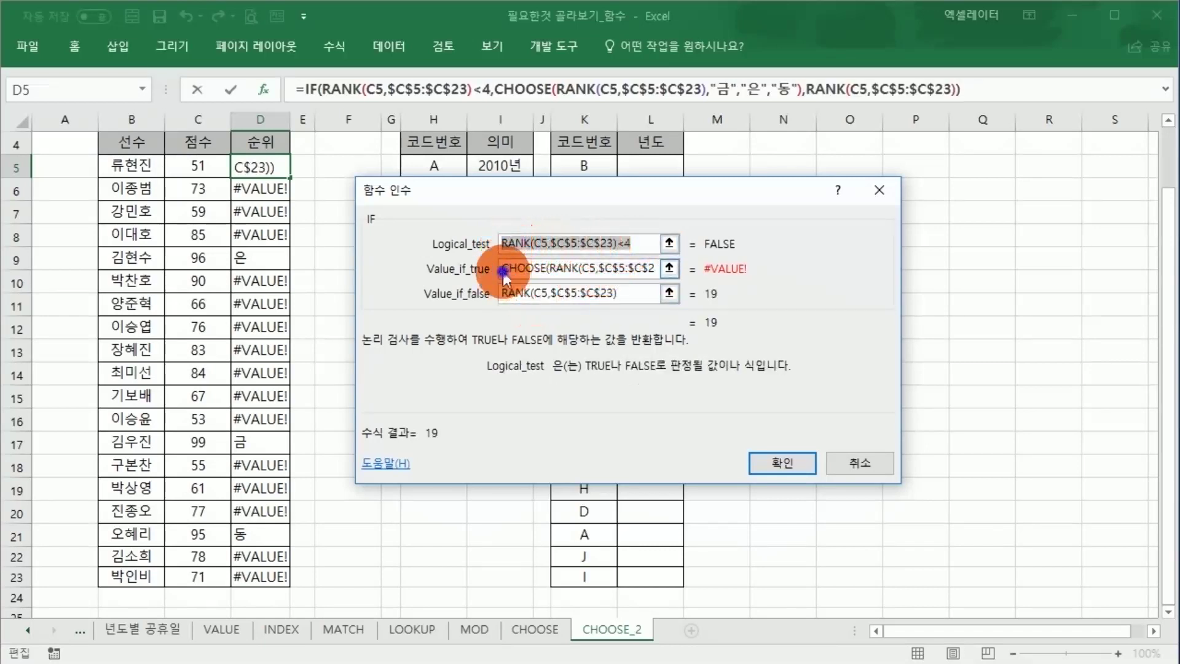
{"action": "left_click_drag", "start_coordinate": [503, 269], "coordinate": [551, 271]}
{"action": "left_click_drag", "start_coordinate": [652, 276], "coordinate": [658, 275]}
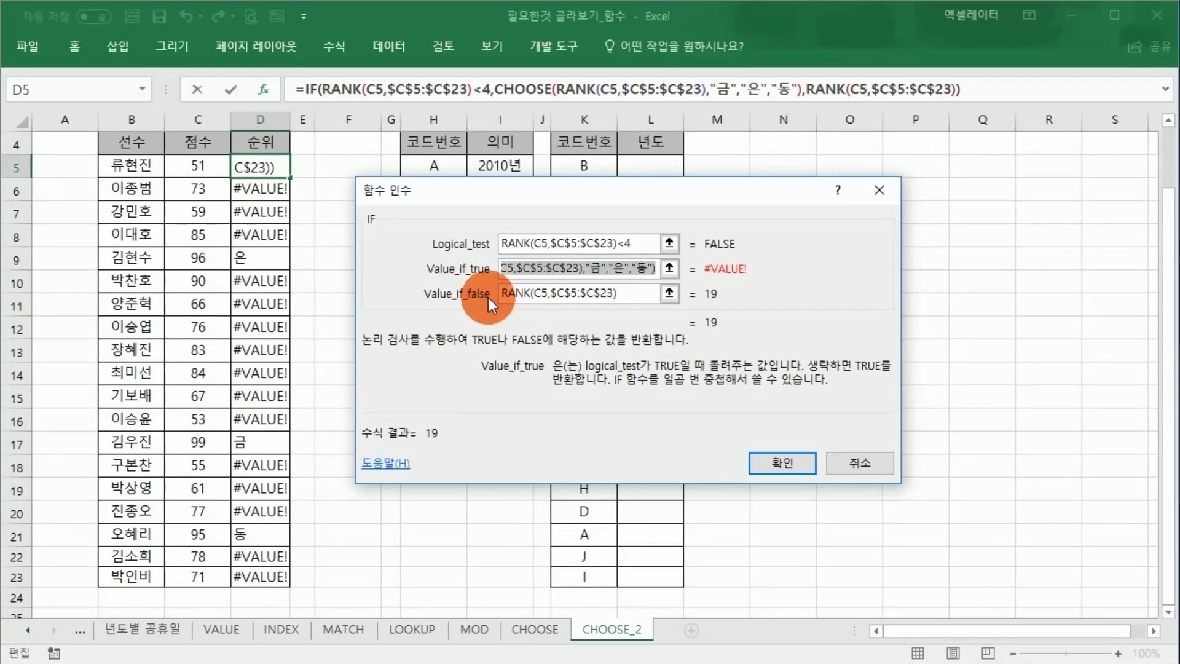
{"action": "left_click_drag", "start_coordinate": [503, 293], "coordinate": [560, 293]}
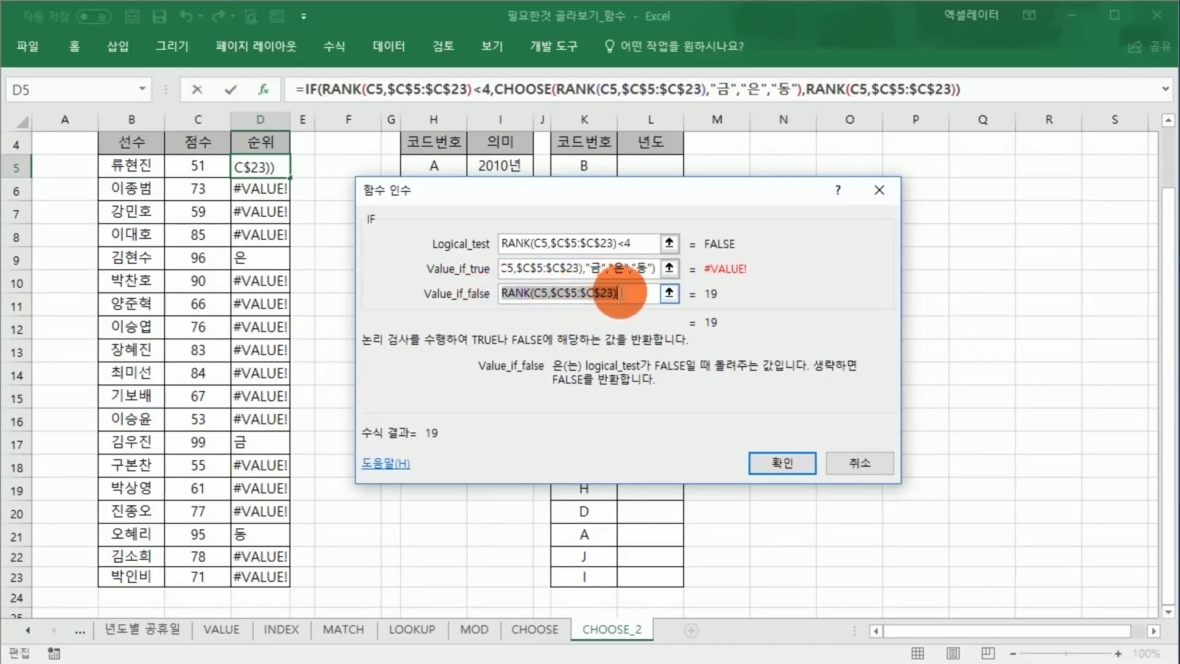
{"action": "left_click", "coordinate": [620, 293]}
{"action": "left_click_drag", "start_coordinate": [619, 293], "coordinate": [499, 296]}
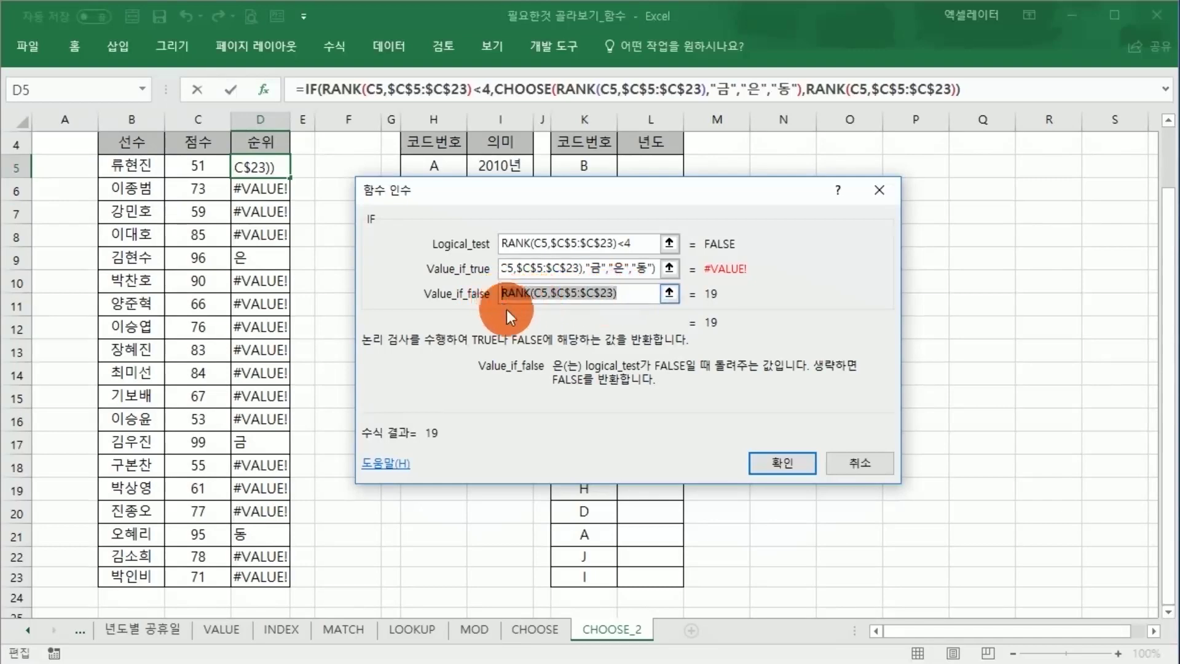
- Accept the IF formula in D5 and fill it down the 순위 column to D23
{"action": "left_click", "coordinate": [769, 464]}
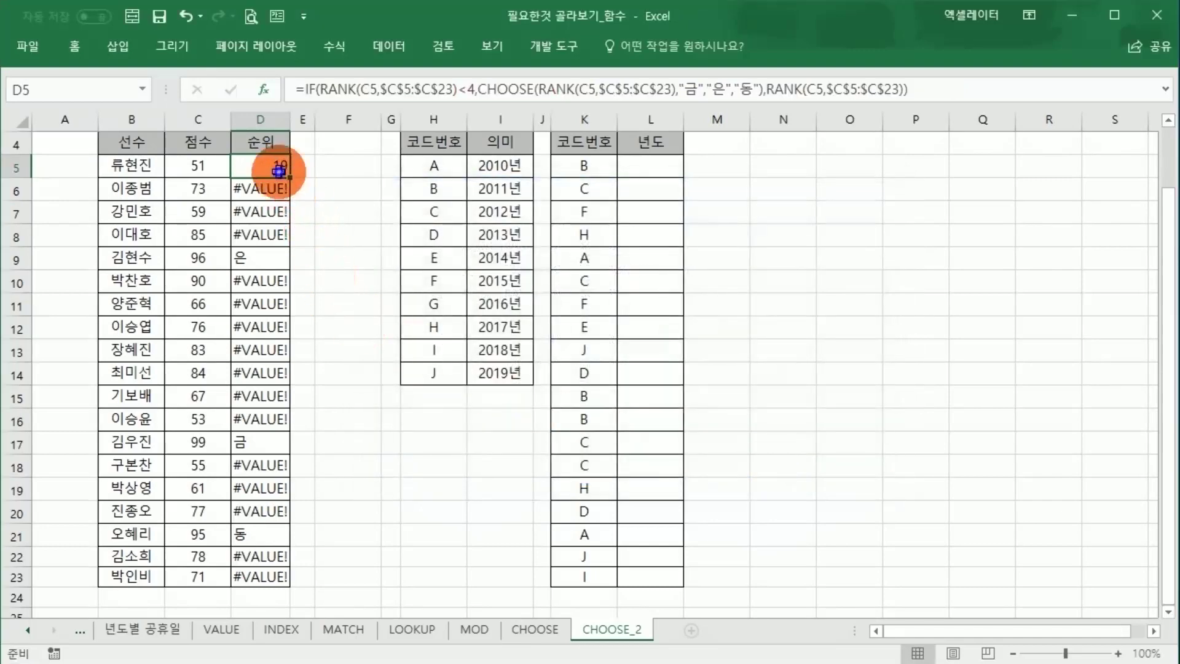
{"action": "left_click_drag", "start_coordinate": [291, 178], "coordinate": [289, 588]}
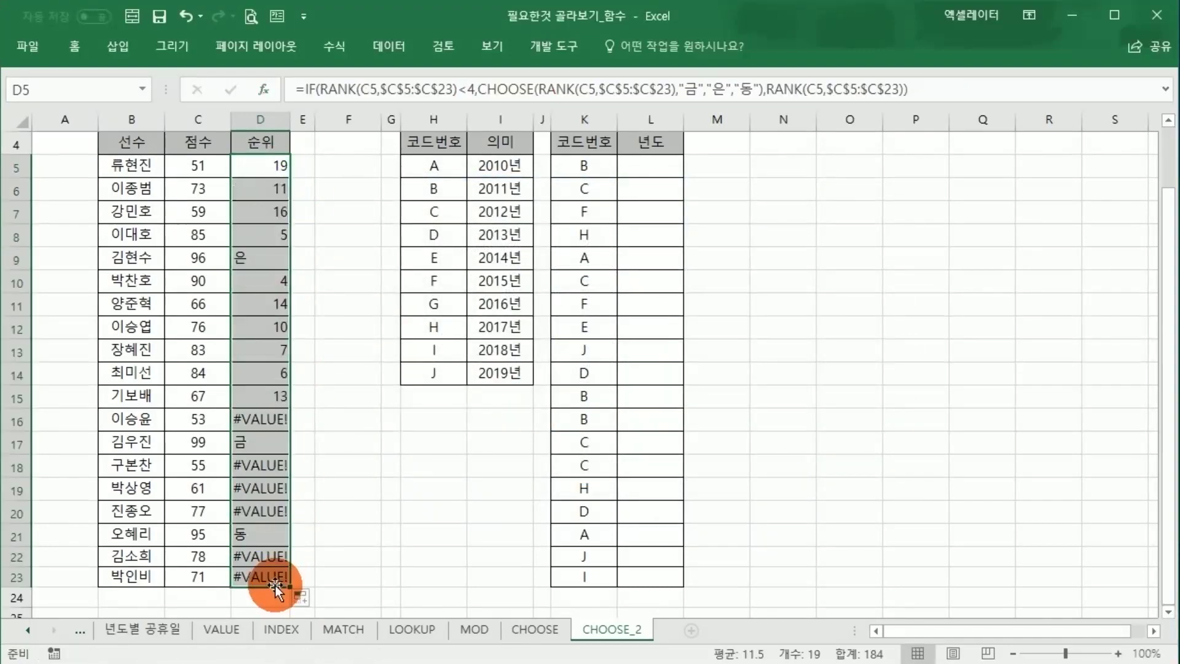
{"action": "left_click", "coordinate": [324, 504]}
- Center the 순위 results in D5:D23 horizontally
{"action": "left_click_drag", "start_coordinate": [252, 170], "coordinate": [269, 572]}
{"action": "left_click", "coordinate": [76, 46]}
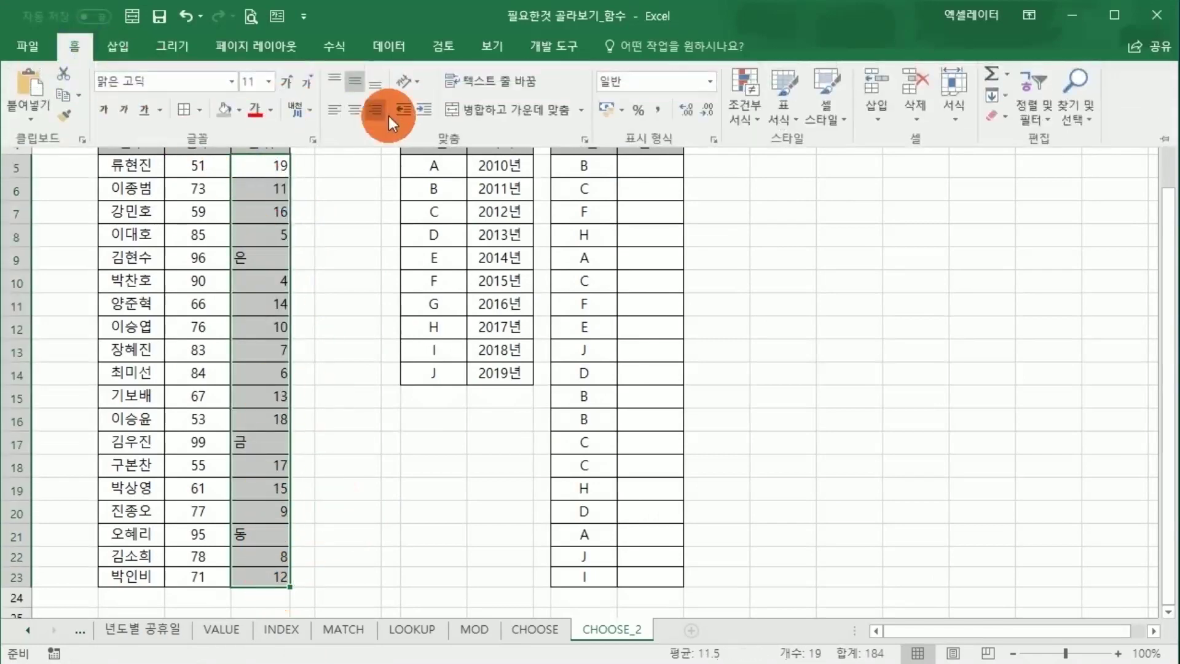
{"action": "left_click", "coordinate": [367, 109]}
{"action": "left_click", "coordinate": [380, 258]}
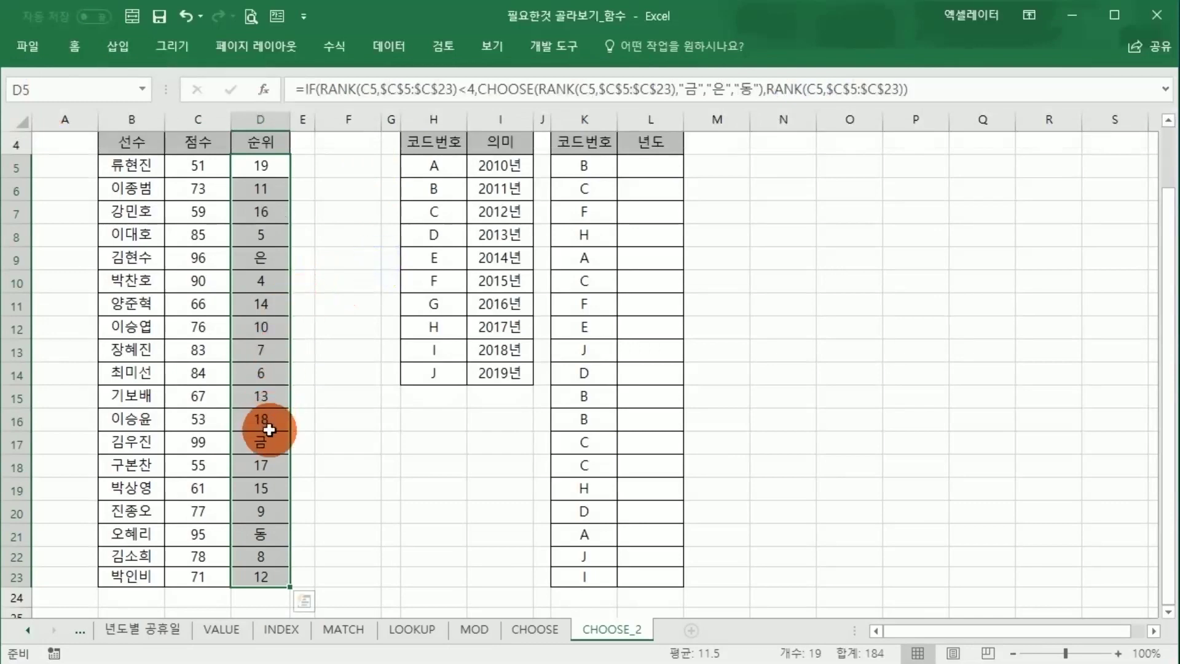
- Check the medal and numeric results in the 순위 column, and examine the IF, CHOOSE and RANK parts of D12's formula
{"action": "left_click", "coordinate": [262, 440]}
{"action": "left_click", "coordinate": [266, 263]}
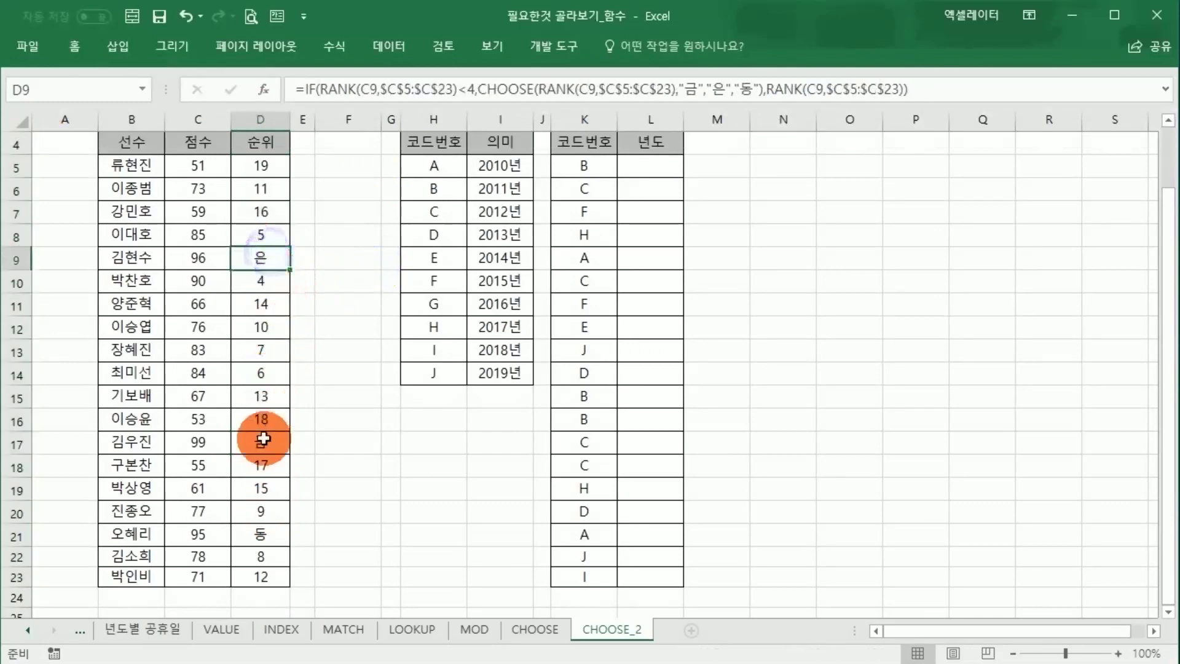
{"action": "left_click", "coordinate": [271, 530]}
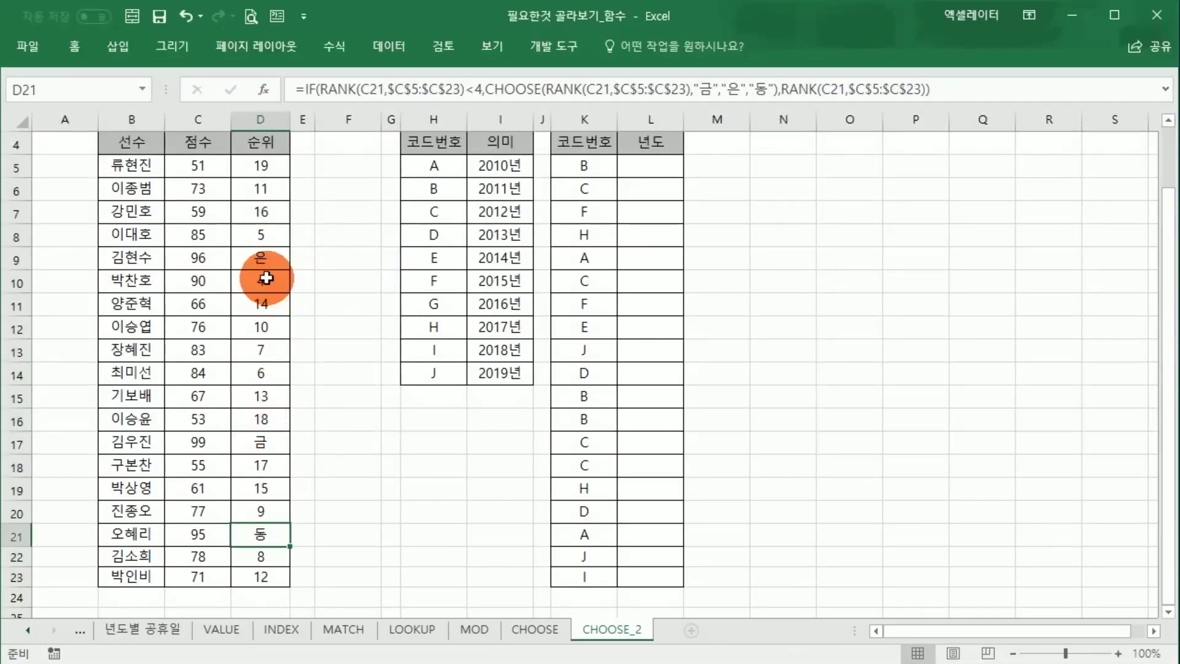
{"action": "left_click", "coordinate": [267, 279]}
{"action": "left_click", "coordinate": [265, 303]}
{"action": "left_click", "coordinate": [266, 326]}
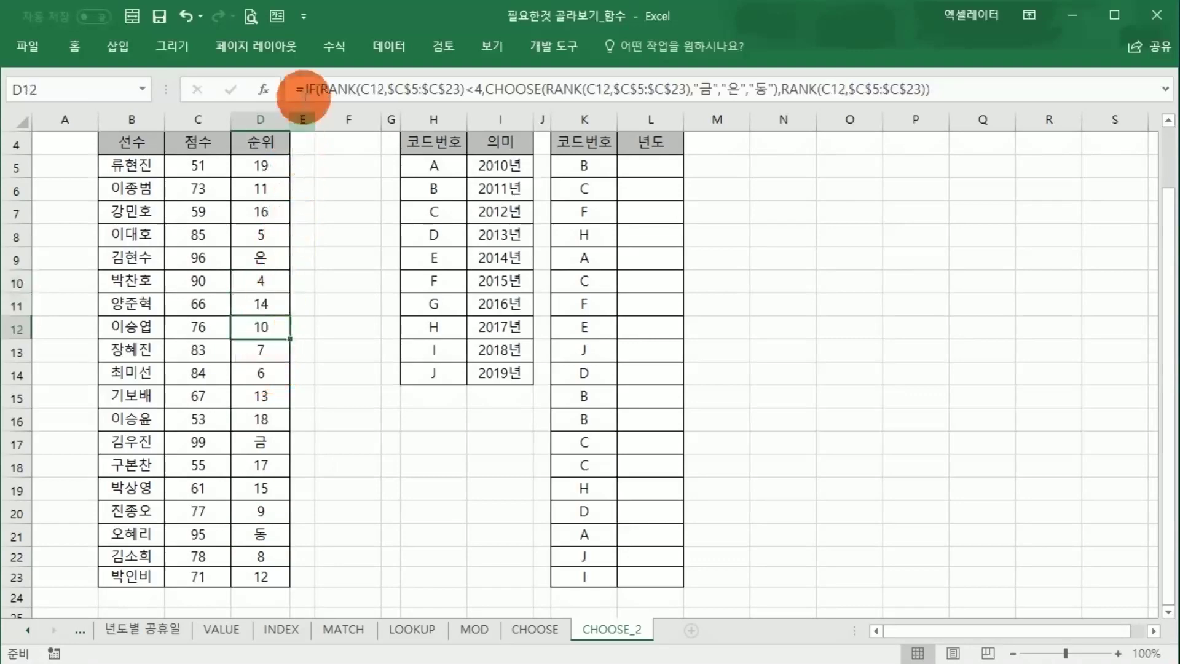
{"action": "left_click", "coordinate": [315, 90]}
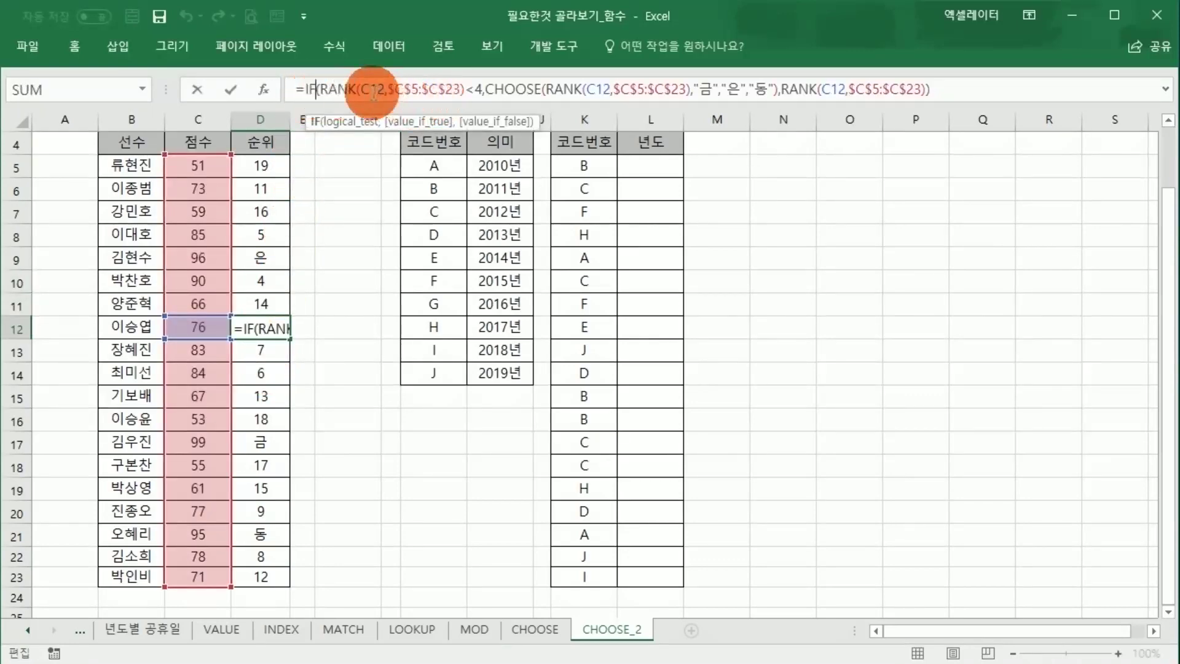
{"action": "left_click_drag", "start_coordinate": [320, 90], "coordinate": [692, 90]}
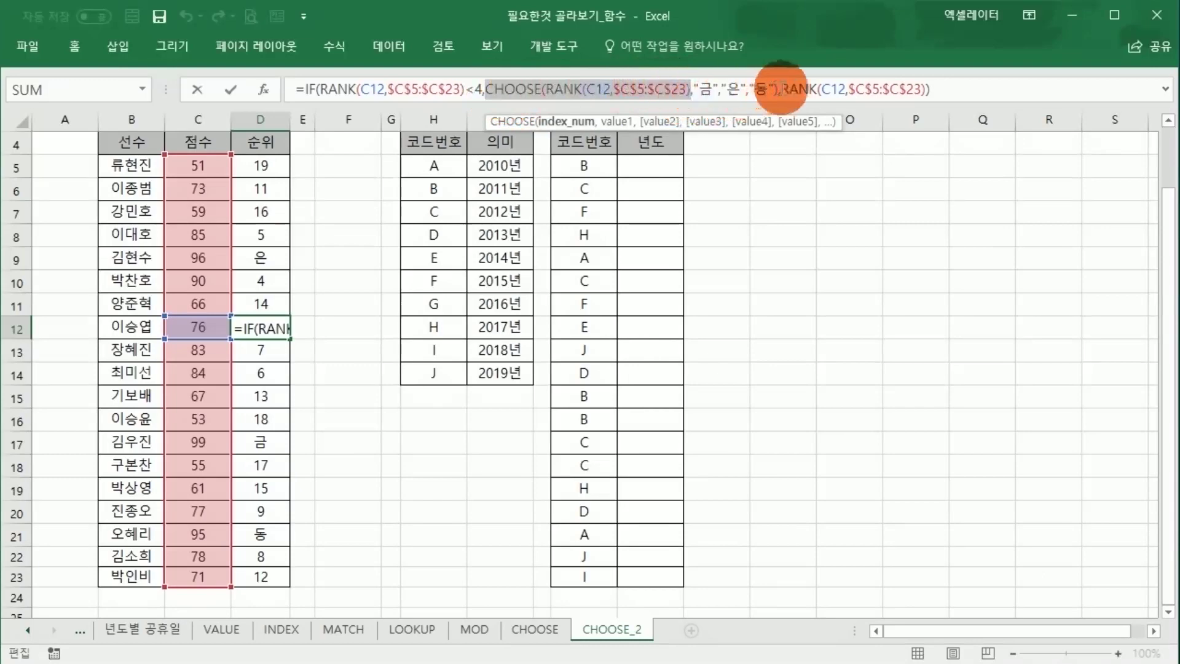
{"action": "left_click_drag", "start_coordinate": [780, 89], "coordinate": [923, 90]}
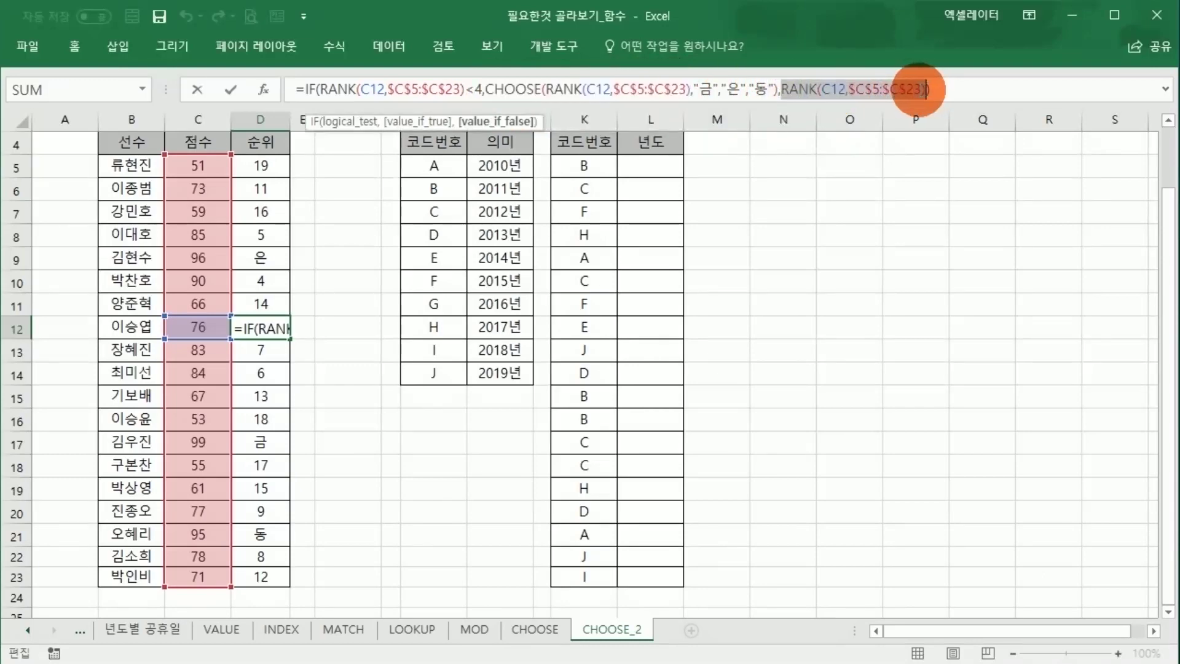
{"action": "left_click", "coordinate": [393, 335]}
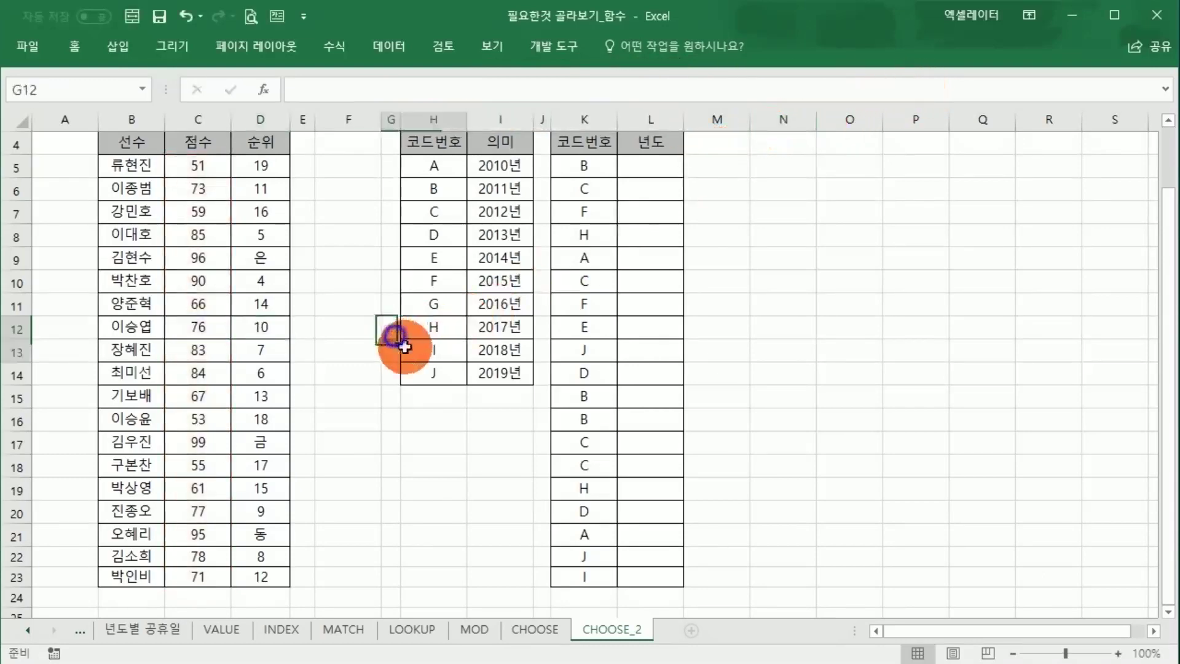
{"action": "left_click_drag", "start_coordinate": [404, 347], "coordinate": [469, 353]}
{"action": "left_click", "coordinate": [367, 283]}
{"action": "scroll", "coordinate": [319, 300], "scroll_direction": "up", "scroll_amount": 1}
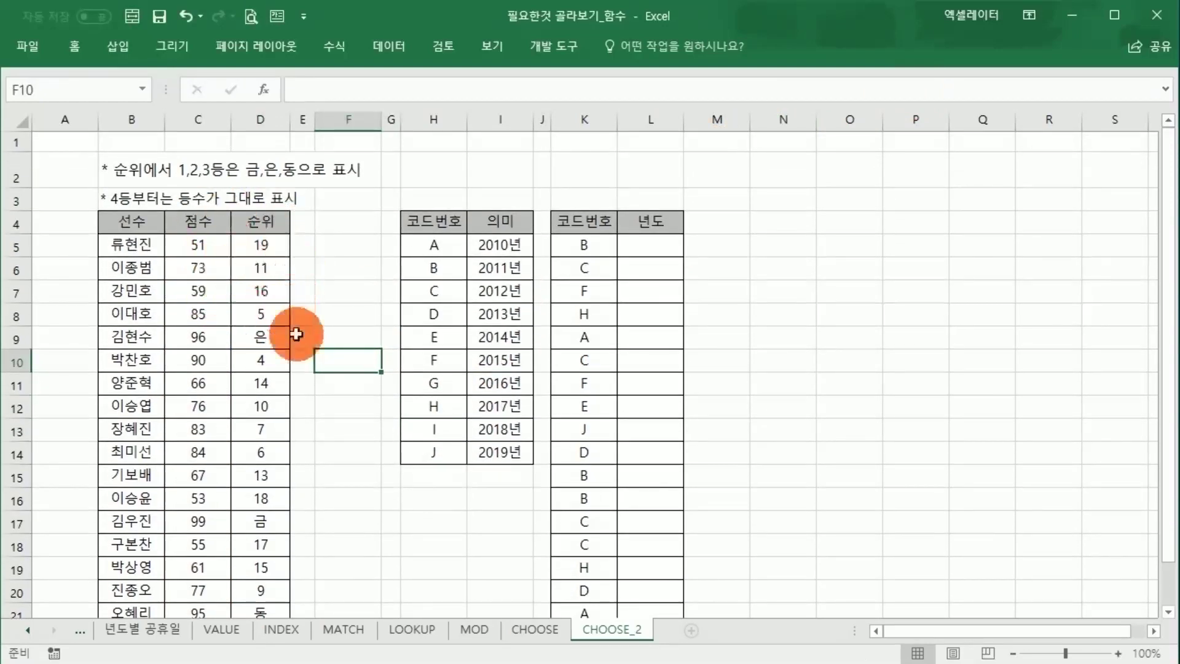
- Copy the CHOOSE summary picture from the CHOOSE sheet onto the CHOOSE_2 sheet and place it beside the ranking table
{"action": "left_click", "coordinate": [526, 628]}
{"action": "left_click", "coordinate": [381, 342]}
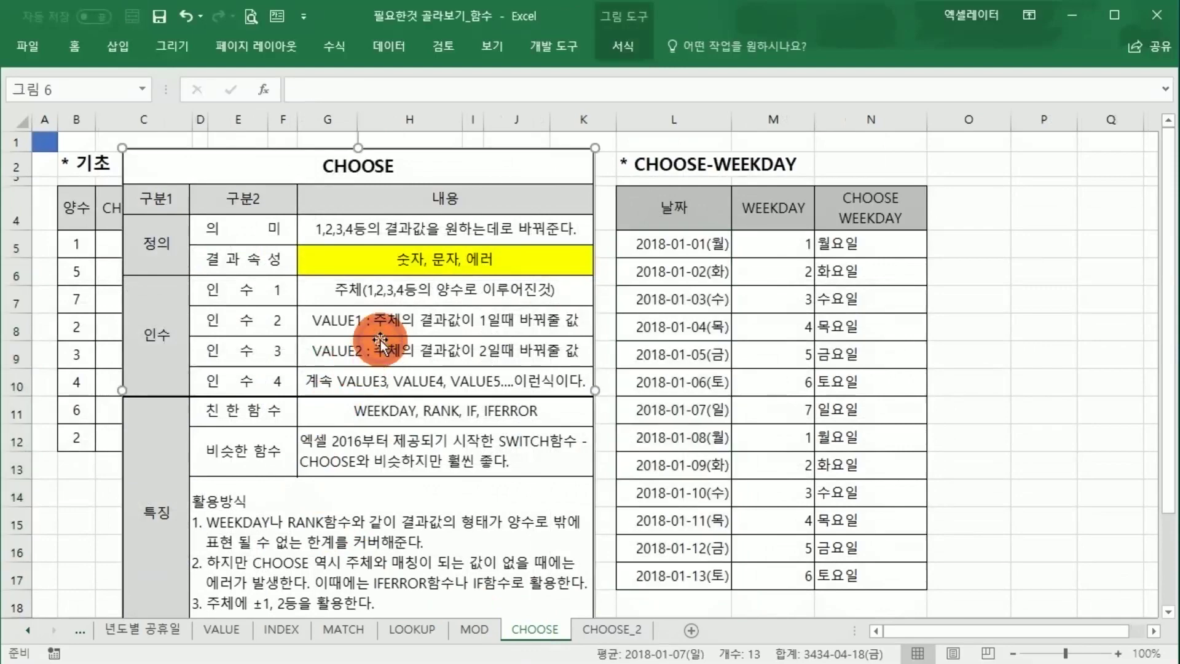
{"action": "left_click", "coordinate": [610, 629]}
{"action": "left_click", "coordinate": [461, 306]}
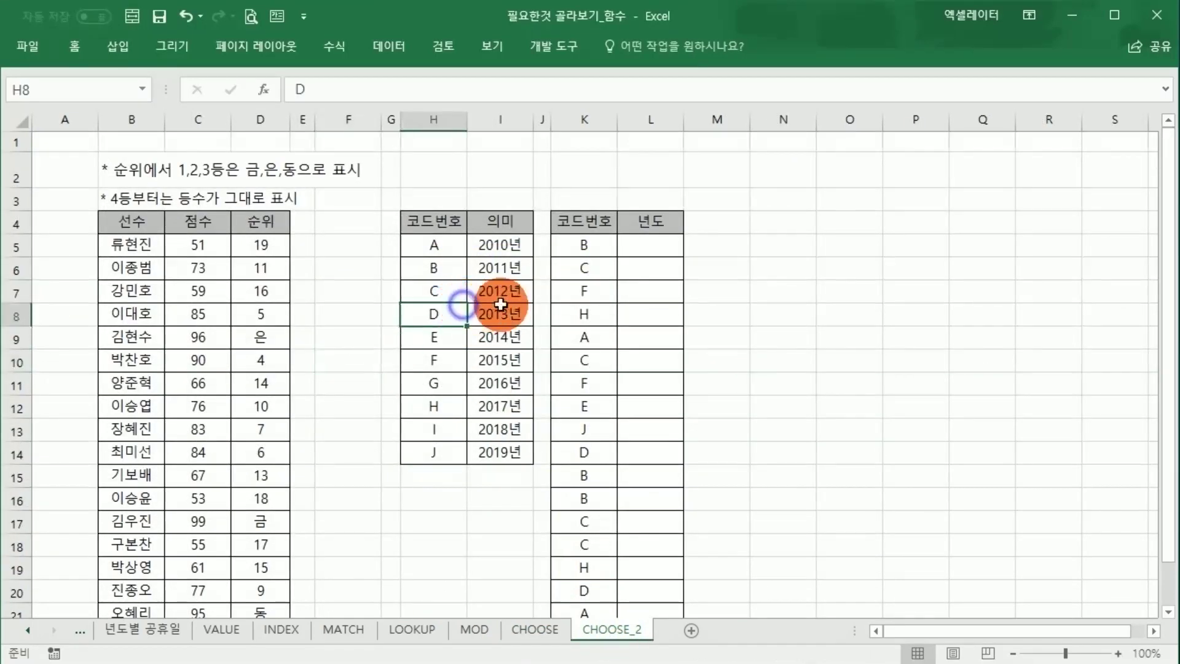
{"action": "key", "text": "ctrl+v"}
{"action": "left_click_drag", "start_coordinate": [546, 337], "coordinate": [512, 183]}
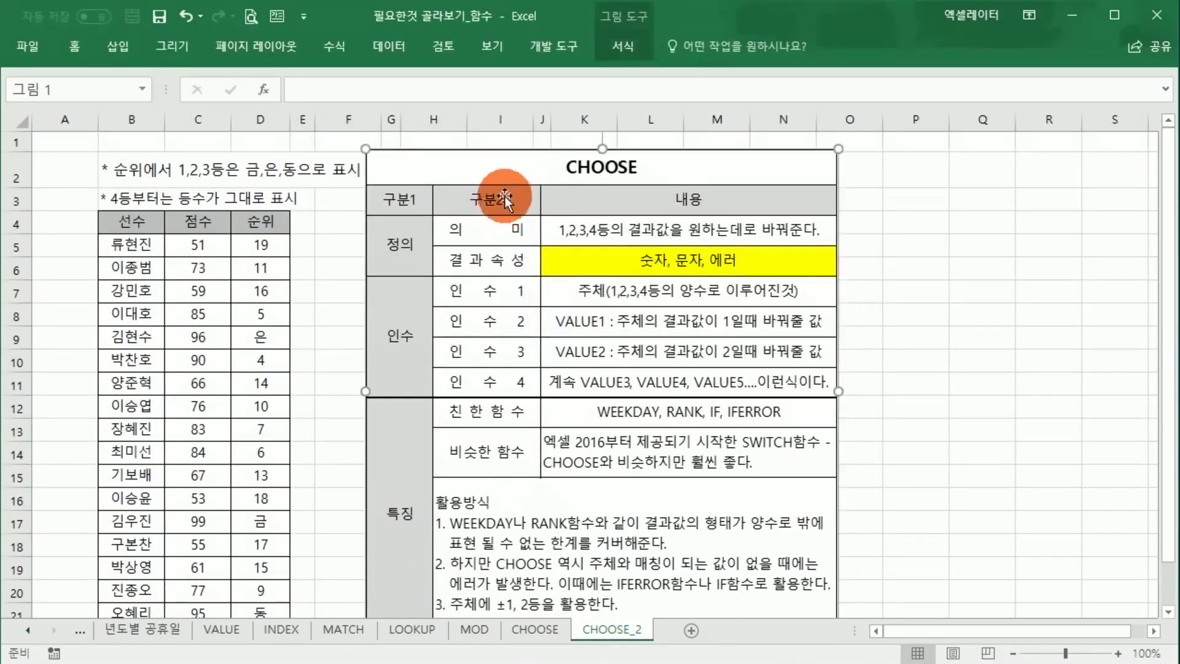
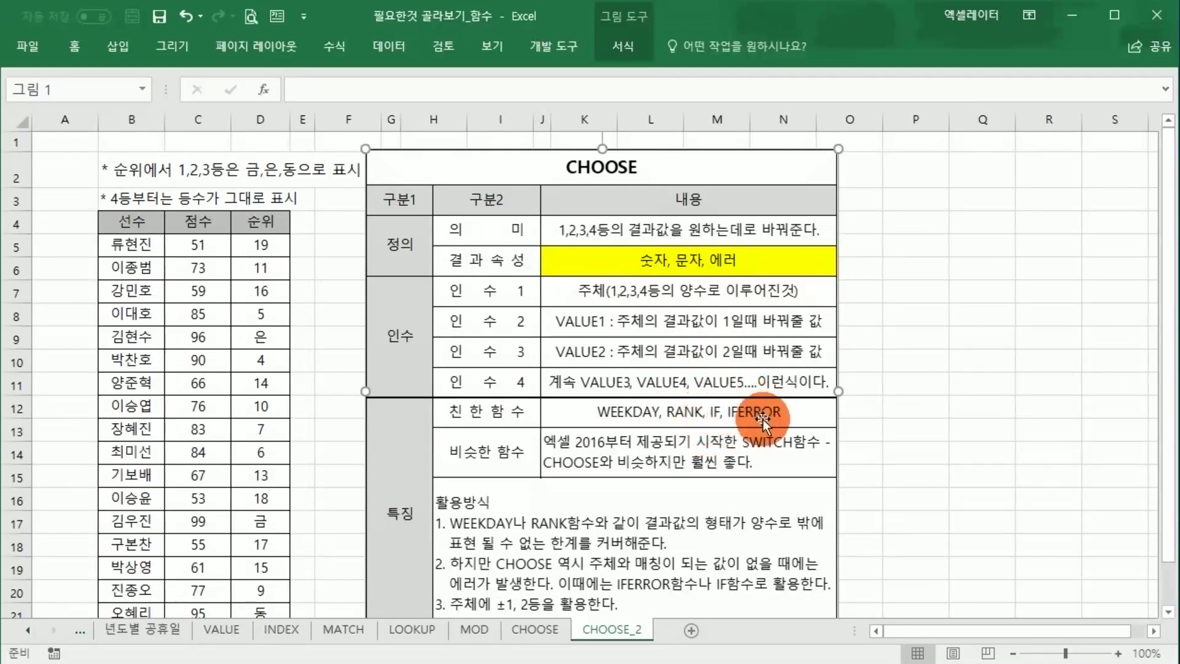
- Enter WEEKDAY₩ in P8 and RANK in P9
{"action": "left_click", "coordinate": [891, 313]}
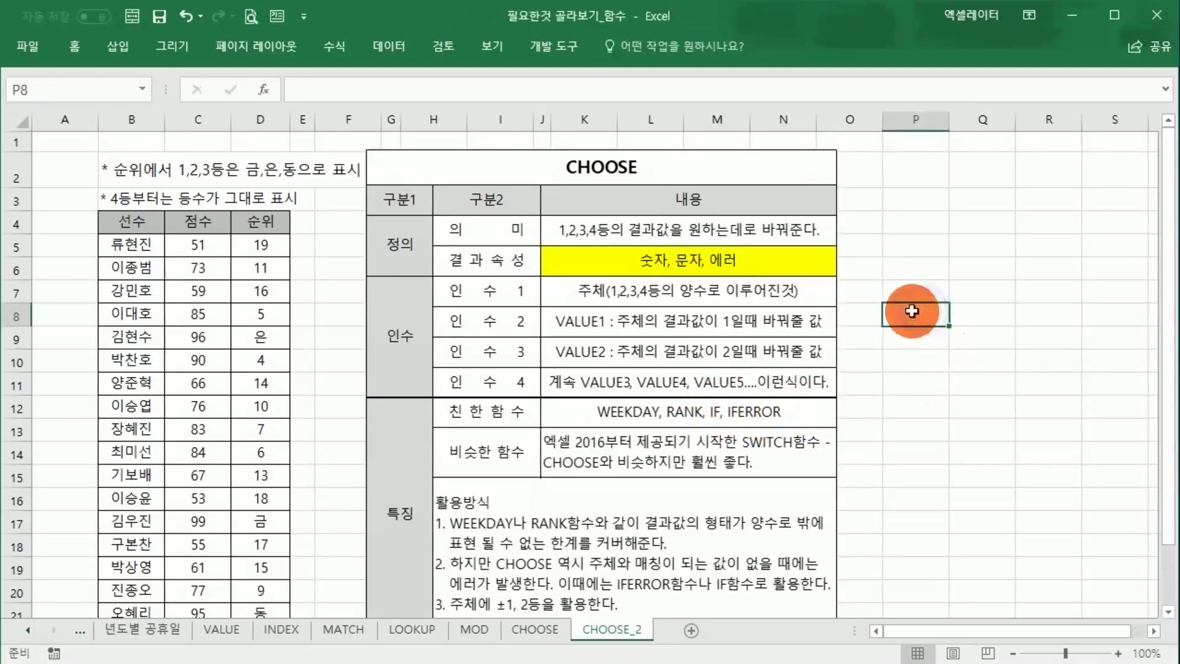
{"action": "type", "text": "WEEK"}
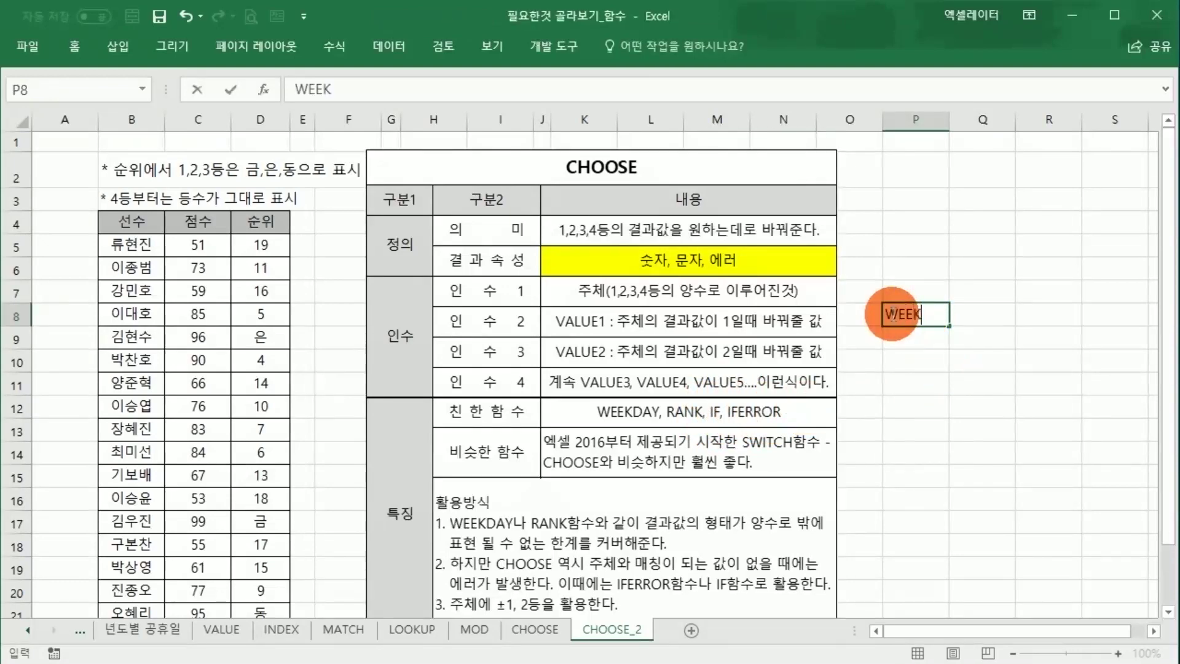
{"action": "type", "text": "DAY₩"}
{"action": "key", "text": "Return"}
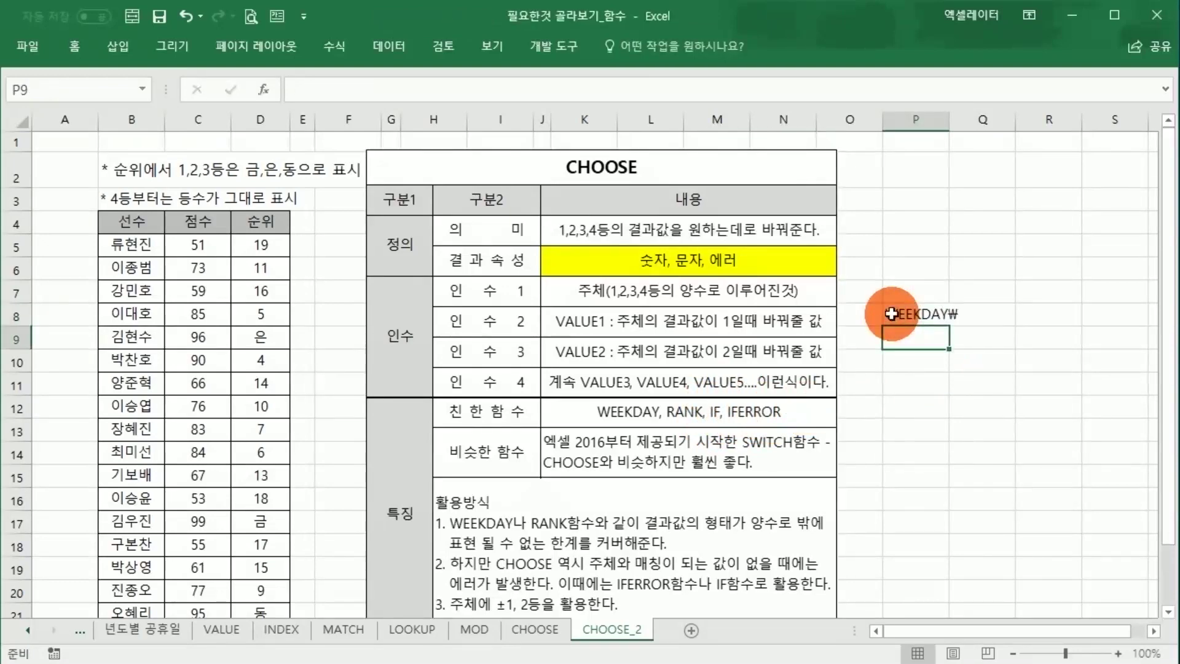
{"action": "type", "text": "RAAN"}
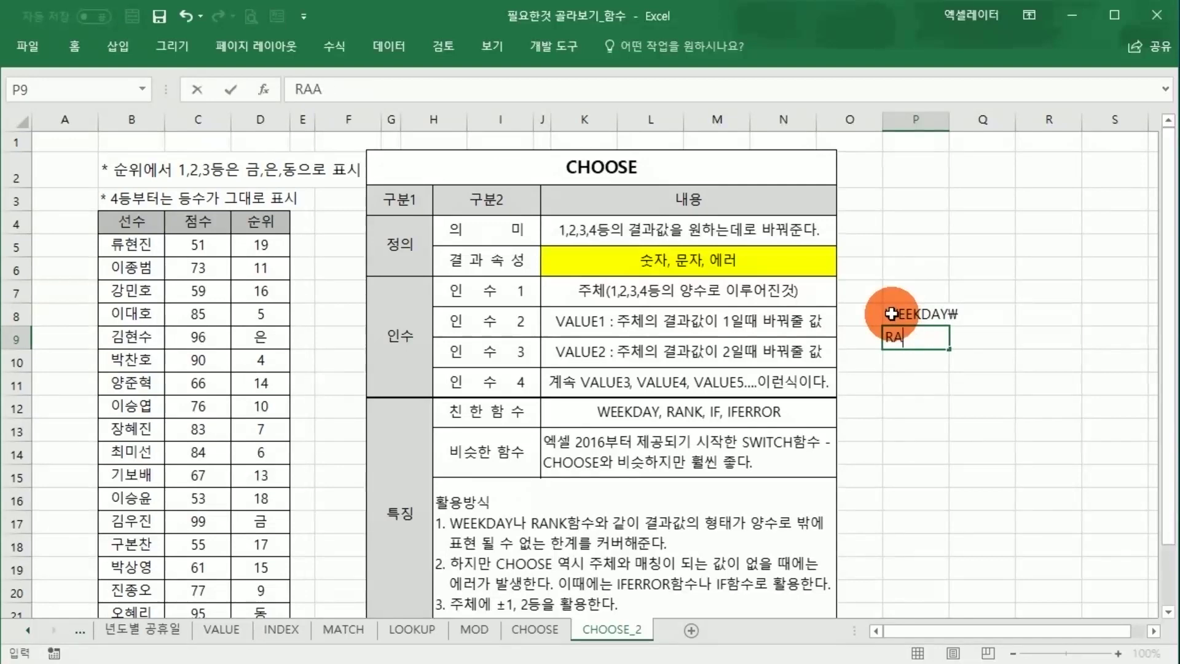
{"action": "key", "text": "Right"}
{"action": "key", "text": "Right"}
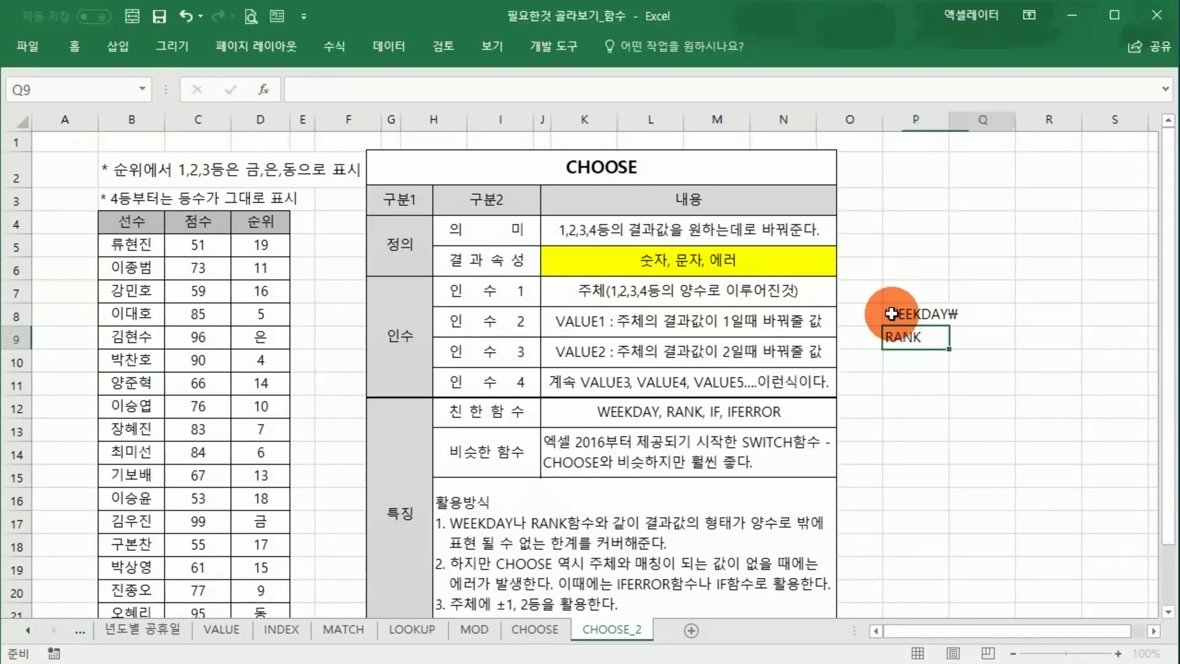
- Enter CHOOSE in R9, IF in T8 and IFERROR in T9
{"action": "type", "text": "CHO"}
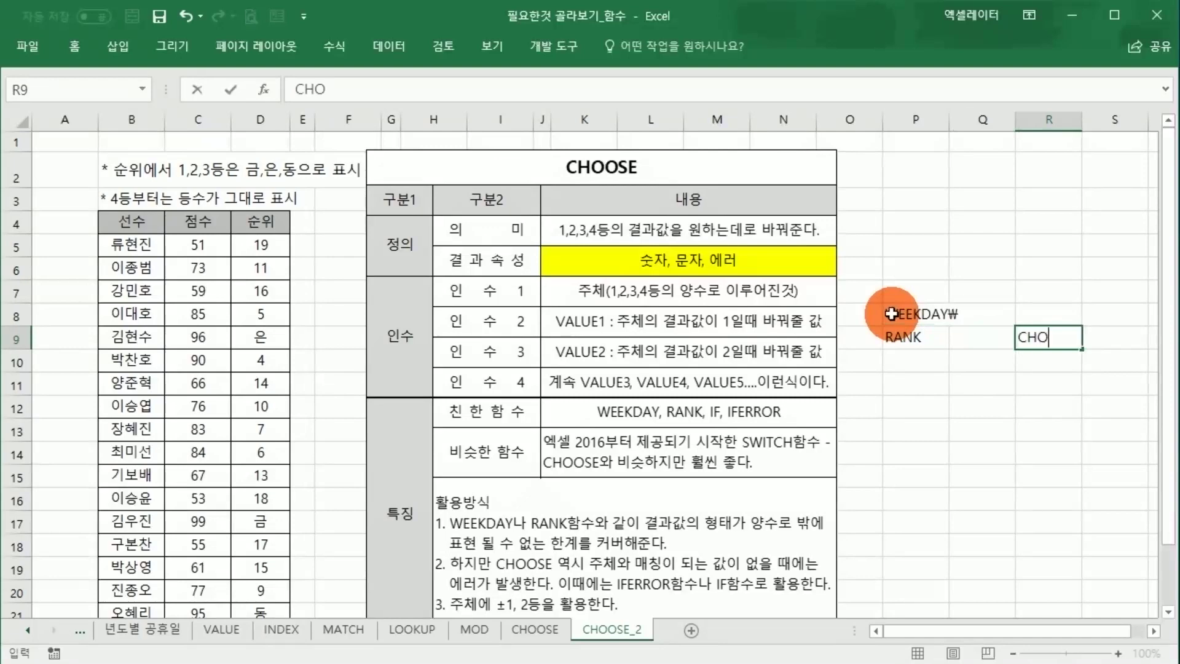
{"action": "key", "text": "Right"}
{"action": "key", "text": "Right"}
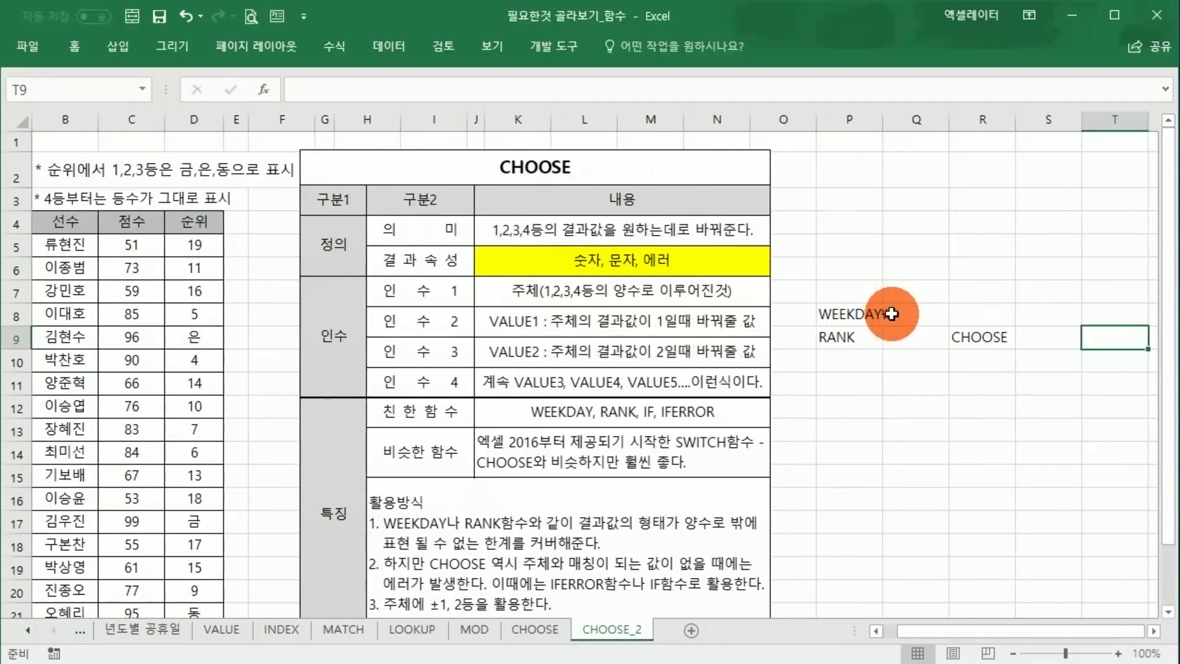
{"action": "key", "text": "Up"}
{"action": "key", "text": "F2"}
{"action": "type", "text": "IF"}
{"action": "key", "text": "Return"}
{"action": "type", "text": "IF"}
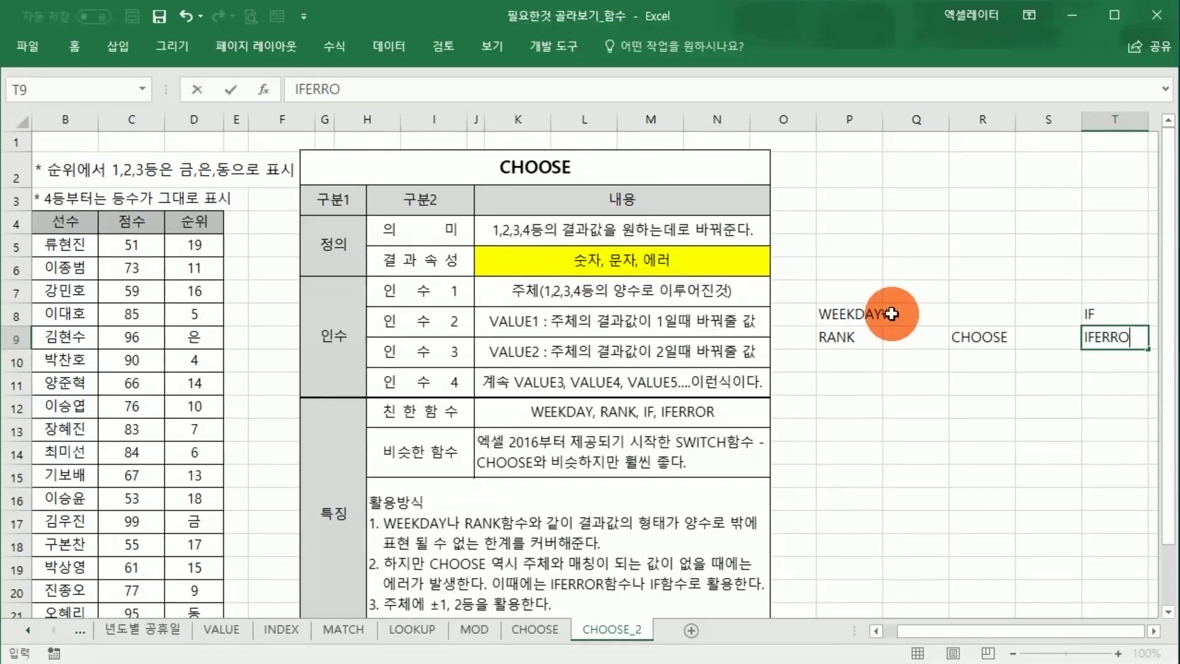
{"action": "left_click", "coordinate": [962, 384]}
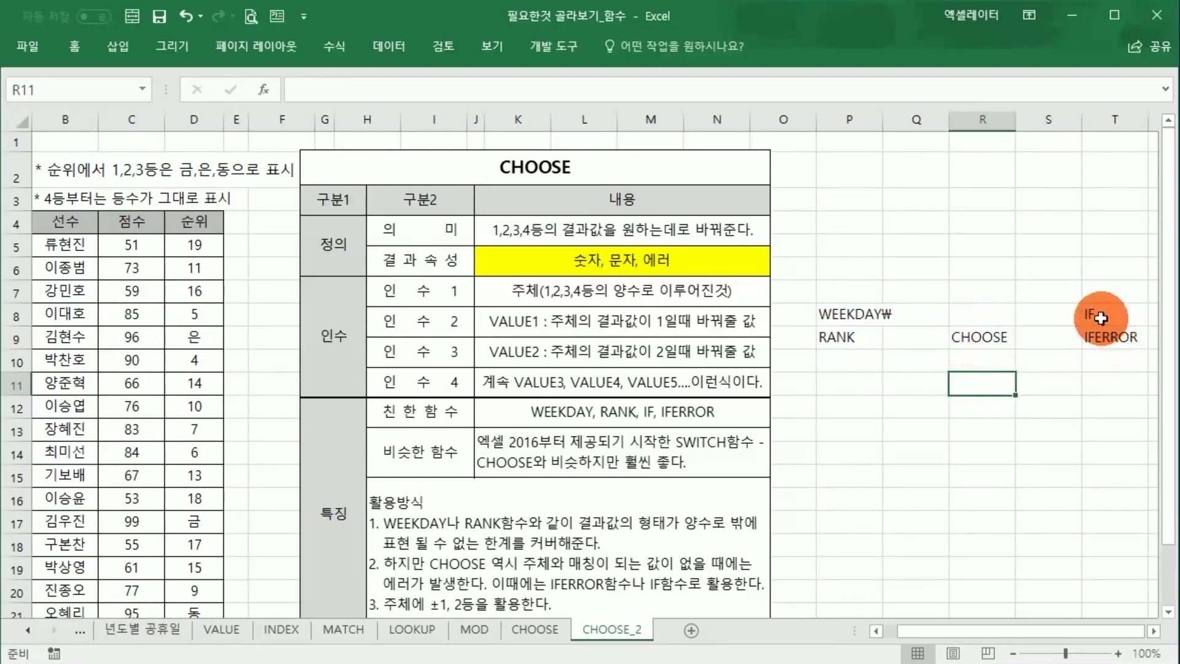
- Clear the function-name notes from P8:T9
{"action": "left_click", "coordinate": [969, 339]}
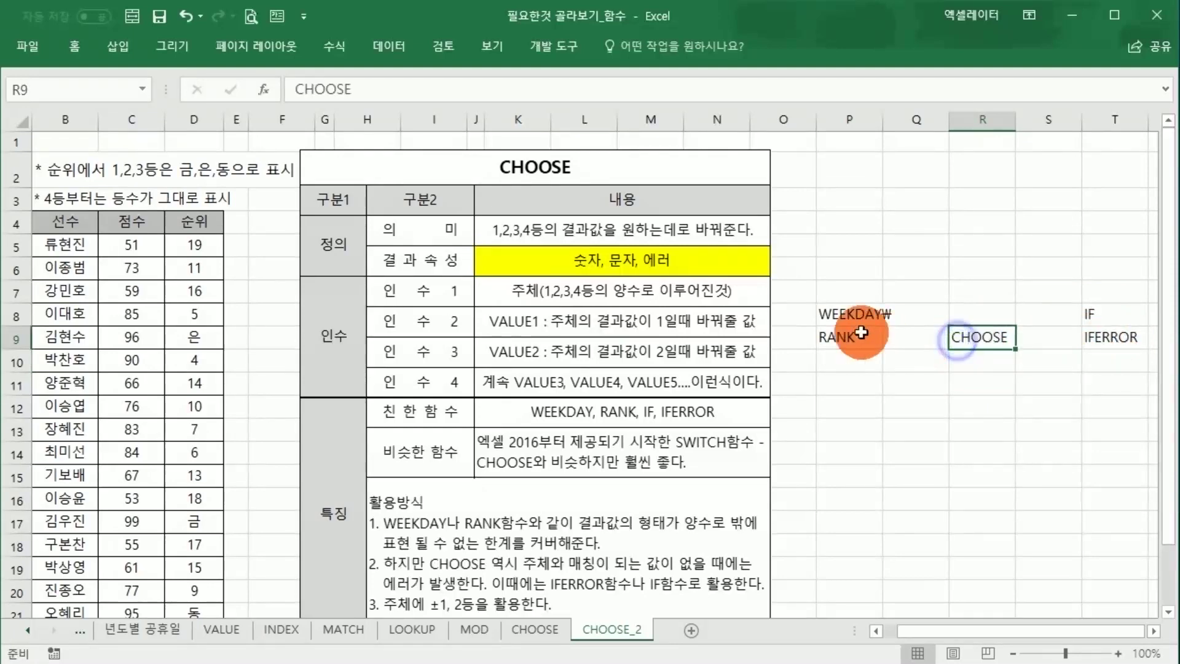
{"action": "left_click_drag", "start_coordinate": [853, 314], "coordinate": [904, 315]}
{"action": "left_click_drag", "start_coordinate": [1031, 334], "coordinate": [1137, 332]}
{"action": "key", "text": "Delete"}
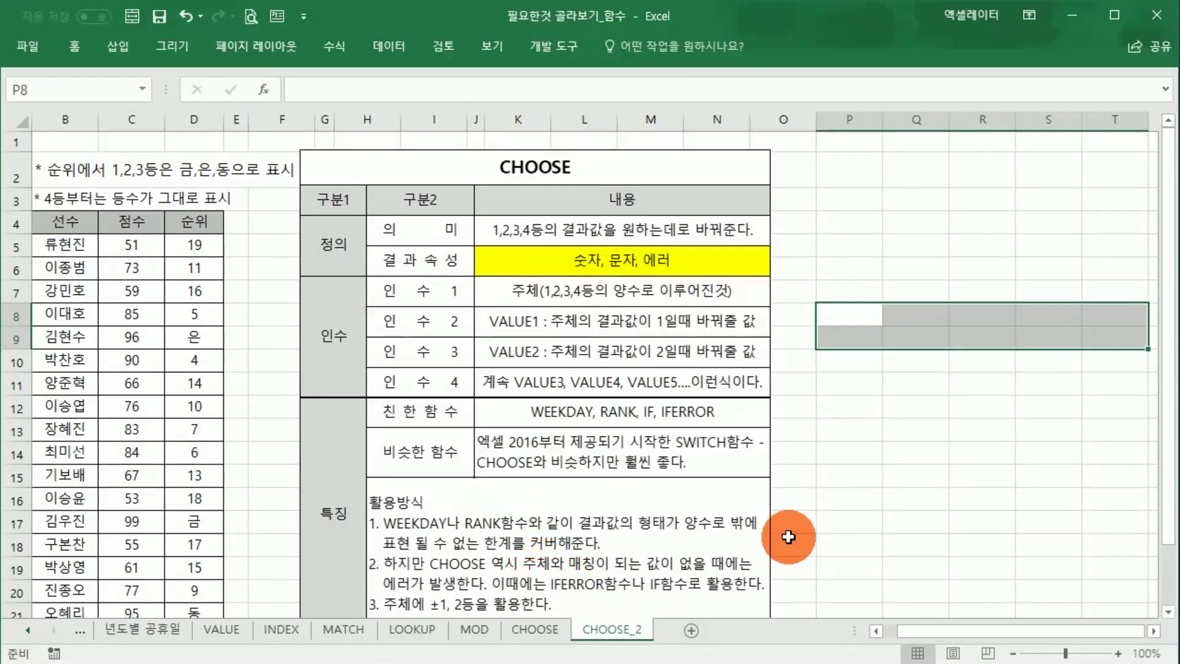
- Move the CHOOSE summary picture off the code tables to the empty area over columns M to T
{"action": "scroll", "coordinate": [622, 528], "scroll_direction": "down", "scroll_amount": 1}
{"action": "left_click", "coordinate": [622, 528]}
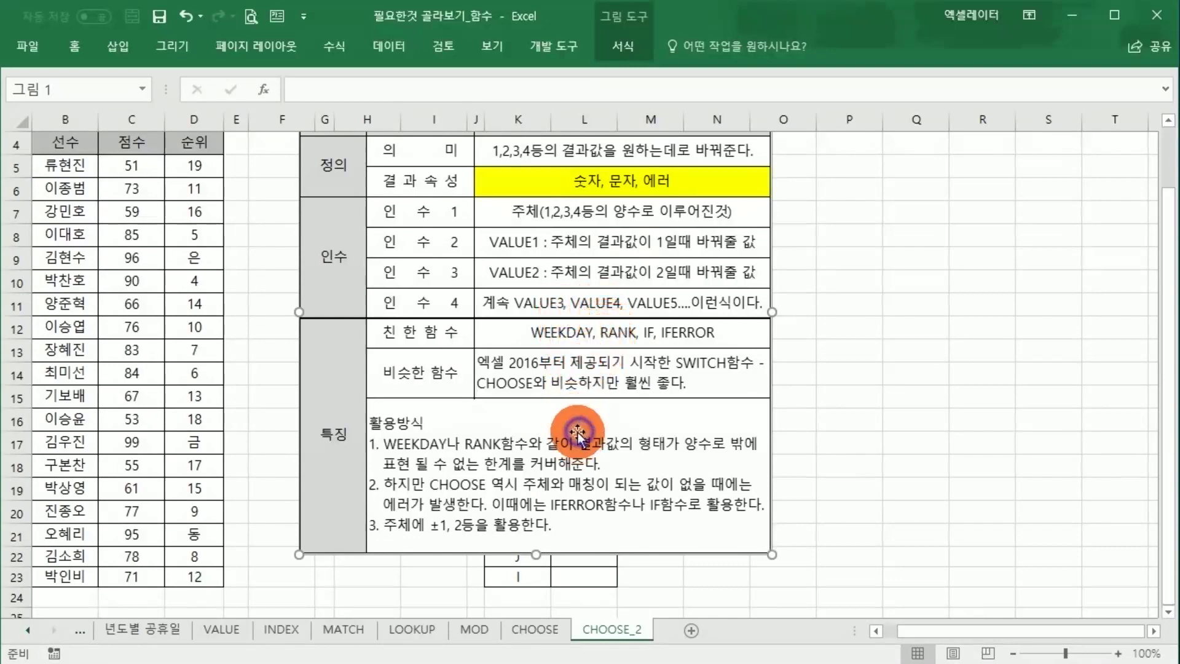
{"action": "left_click_drag", "start_coordinate": [522, 325], "coordinate": [852, 388]}
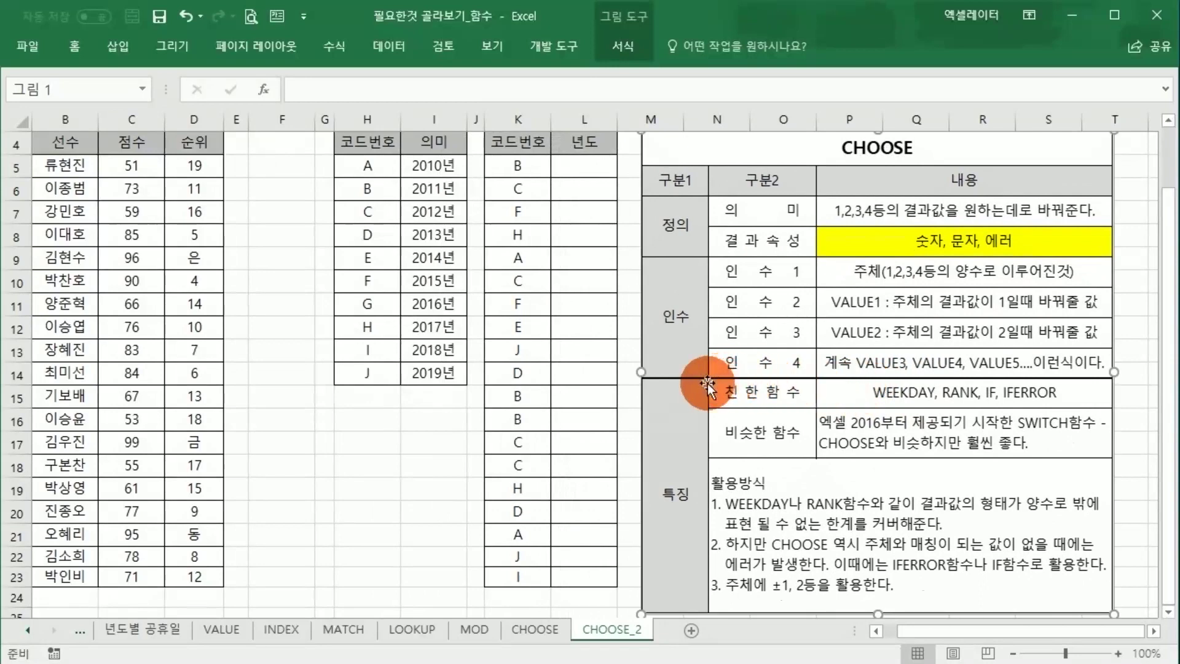
- Examine how the 코드번호 and 의미 reference table in H4:I14 relates to the codes and the empty 년도 column
{"action": "left_click", "coordinate": [519, 161]}
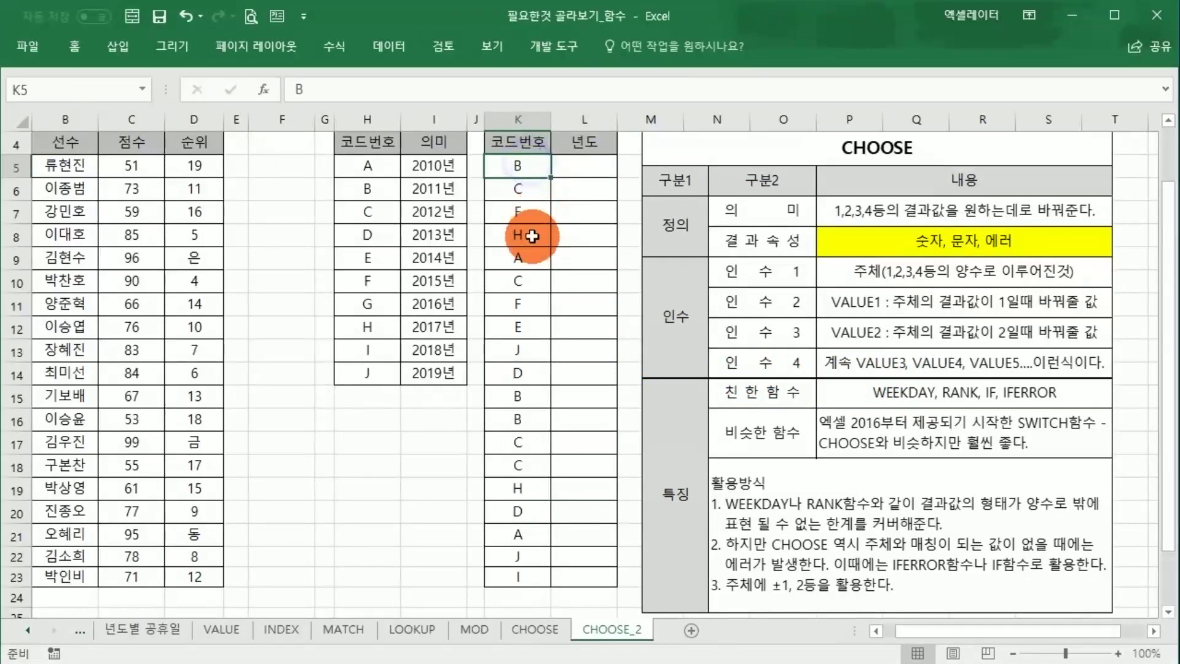
{"action": "left_click", "coordinate": [573, 176]}
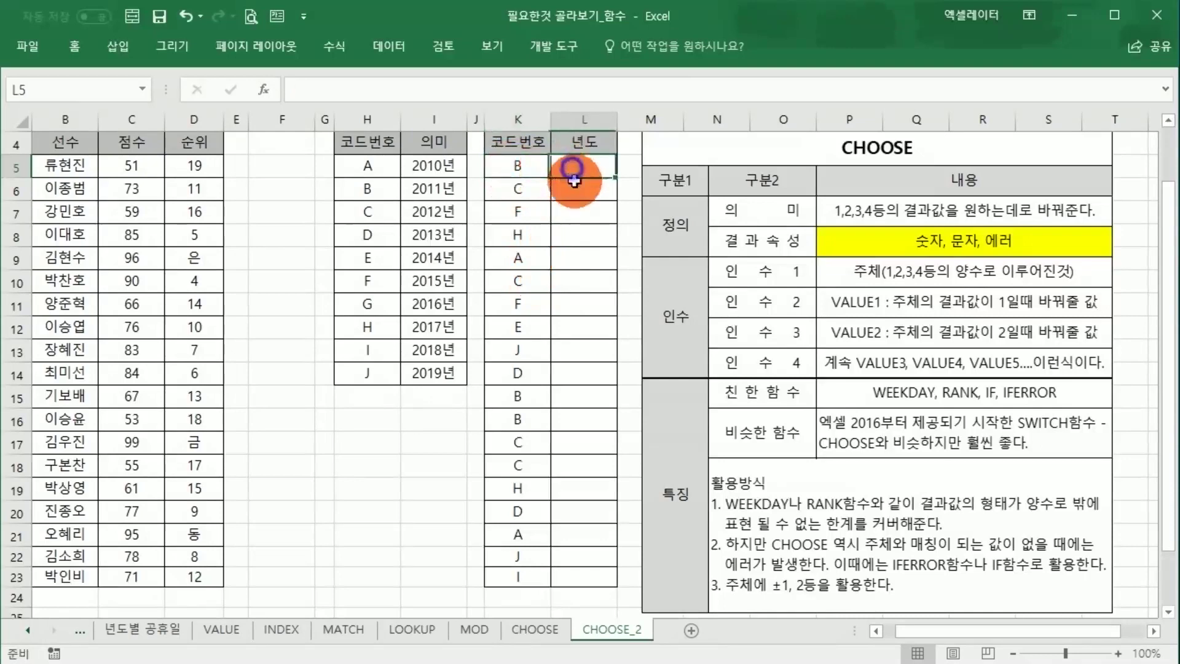
{"action": "left_click", "coordinate": [418, 188]}
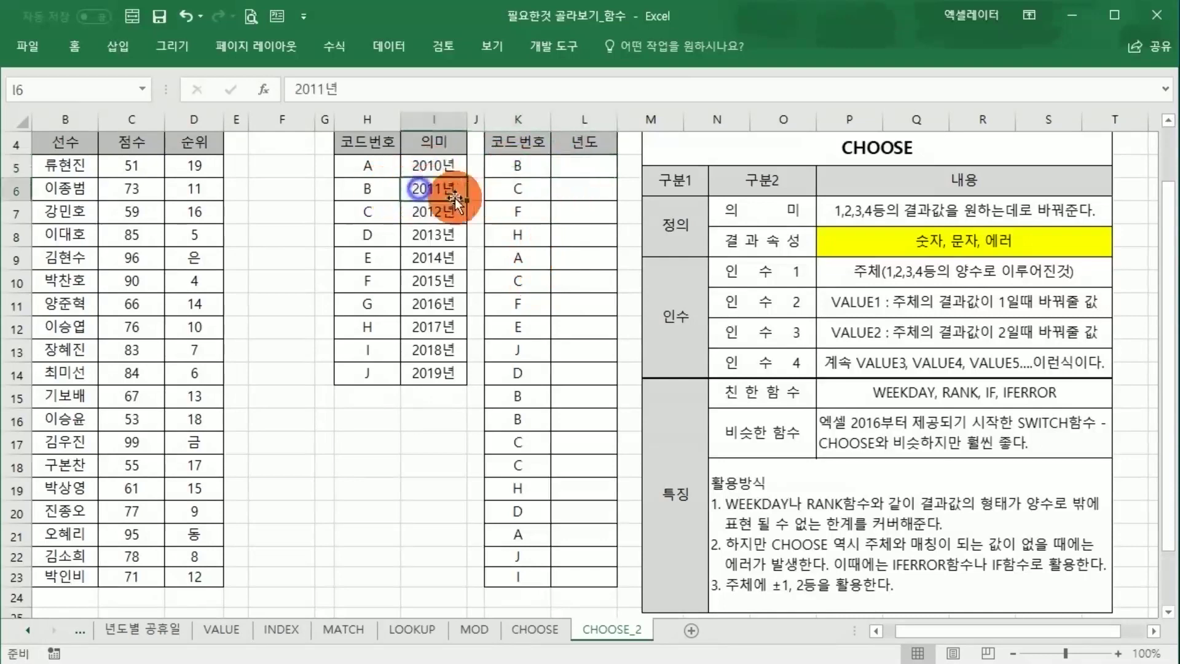
{"action": "left_click", "coordinate": [434, 164]}
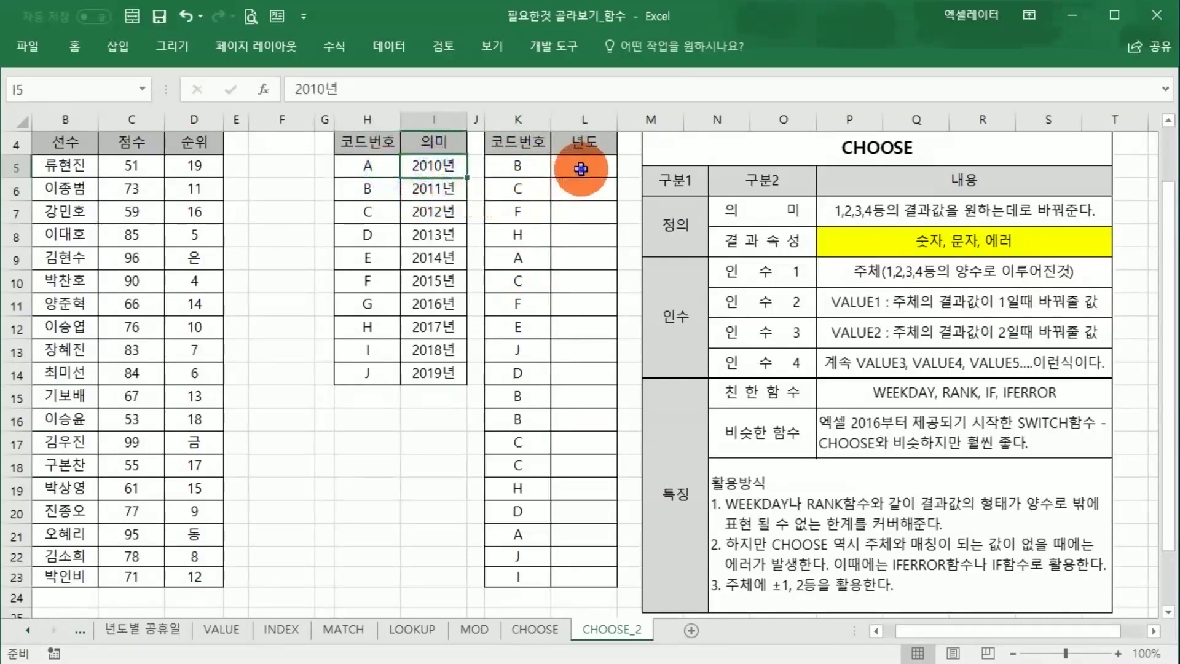
{"action": "left_click", "coordinate": [589, 257]}
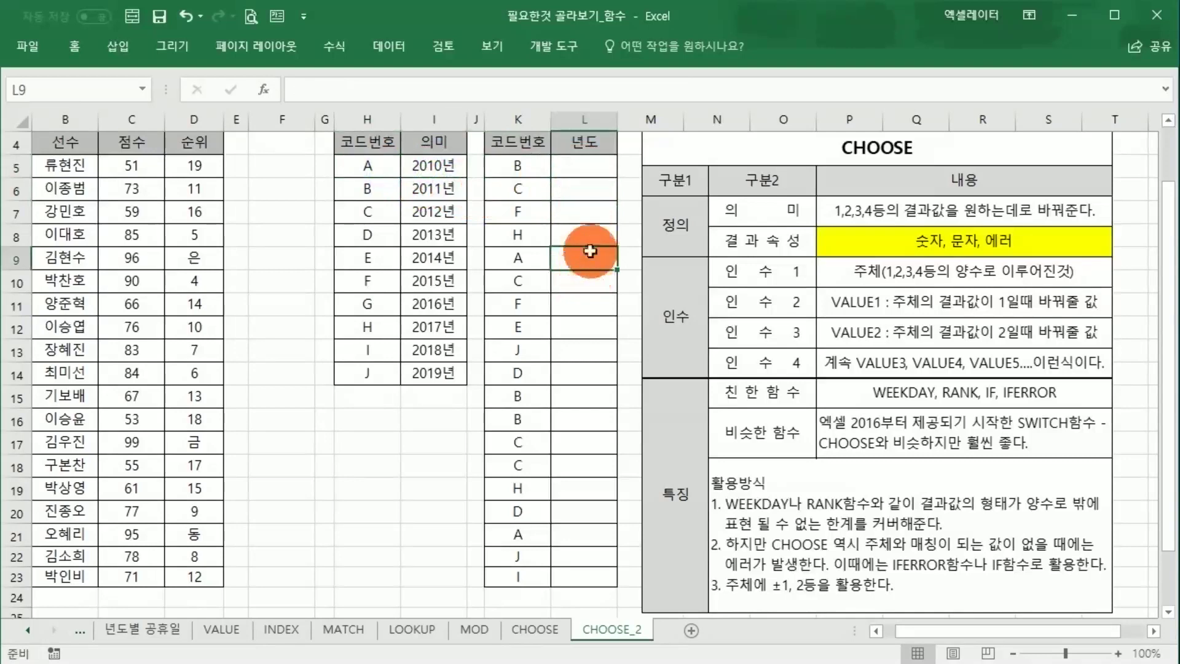
{"action": "left_click", "coordinate": [587, 165]}
{"action": "left_click_drag", "start_coordinate": [368, 142], "coordinate": [452, 373]}
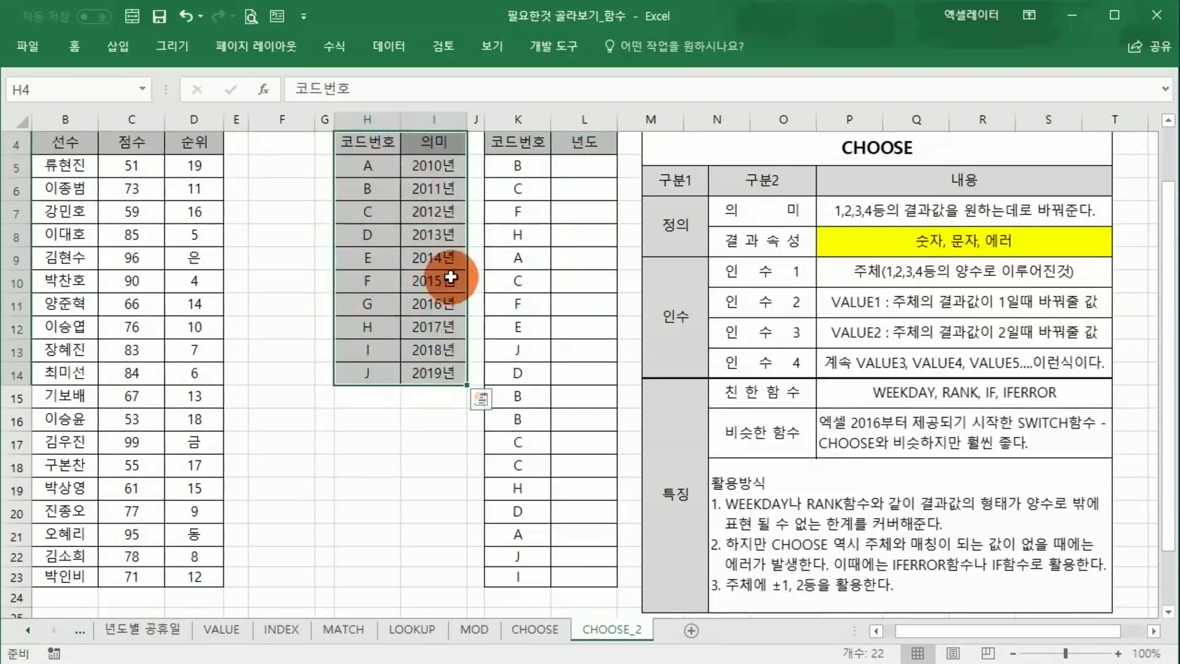
- Examine how the codes in K5:K23 correspond to the years in I5:I14 and which cells in L5:L23 need results
{"action": "left_click_drag", "start_coordinate": [390, 150], "coordinate": [445, 370]}
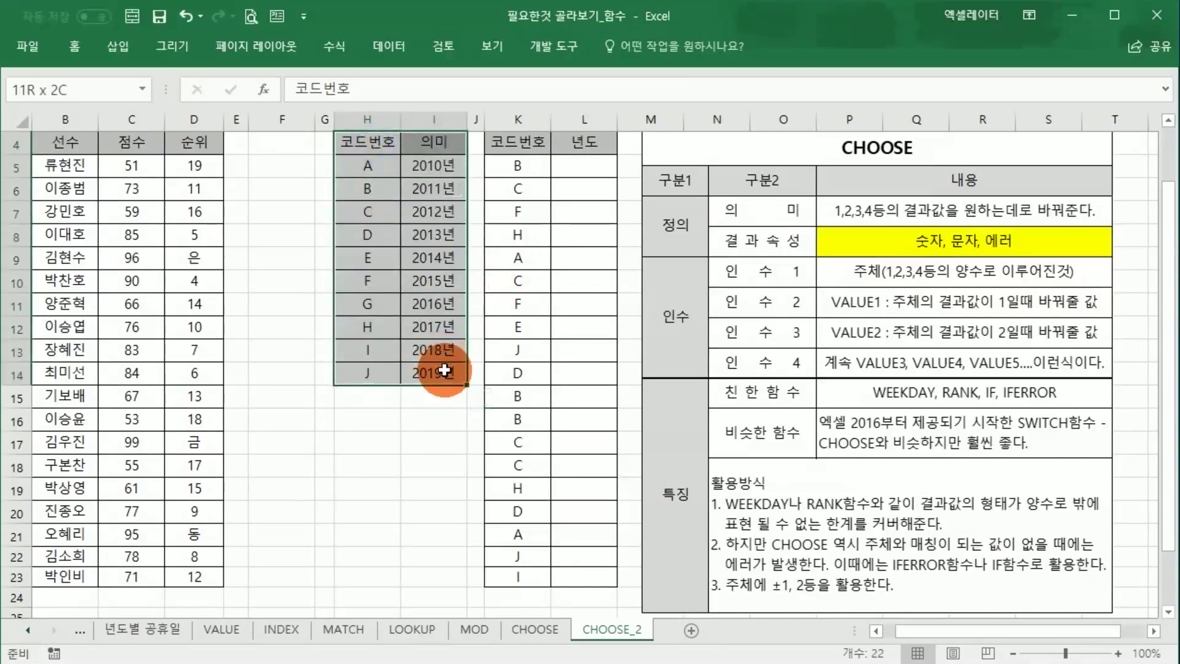
{"action": "left_click", "coordinate": [430, 188]}
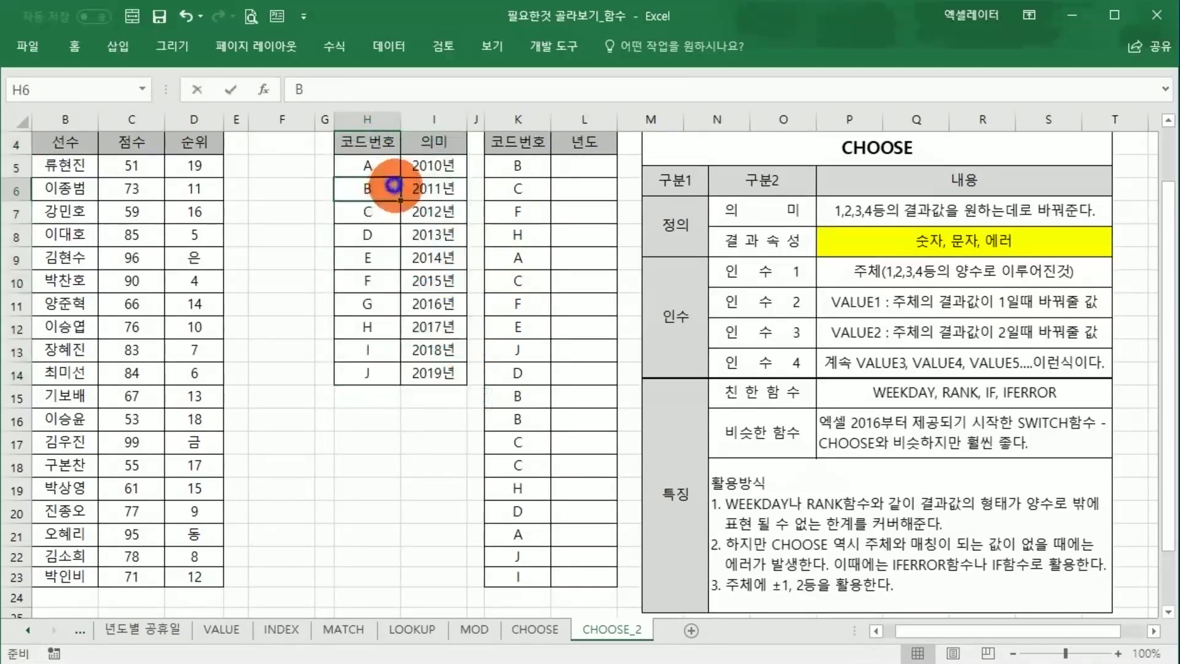
{"action": "left_click_drag", "start_coordinate": [519, 165], "coordinate": [602, 573]}
{"action": "left_click_drag", "start_coordinate": [367, 167], "coordinate": [414, 376]}
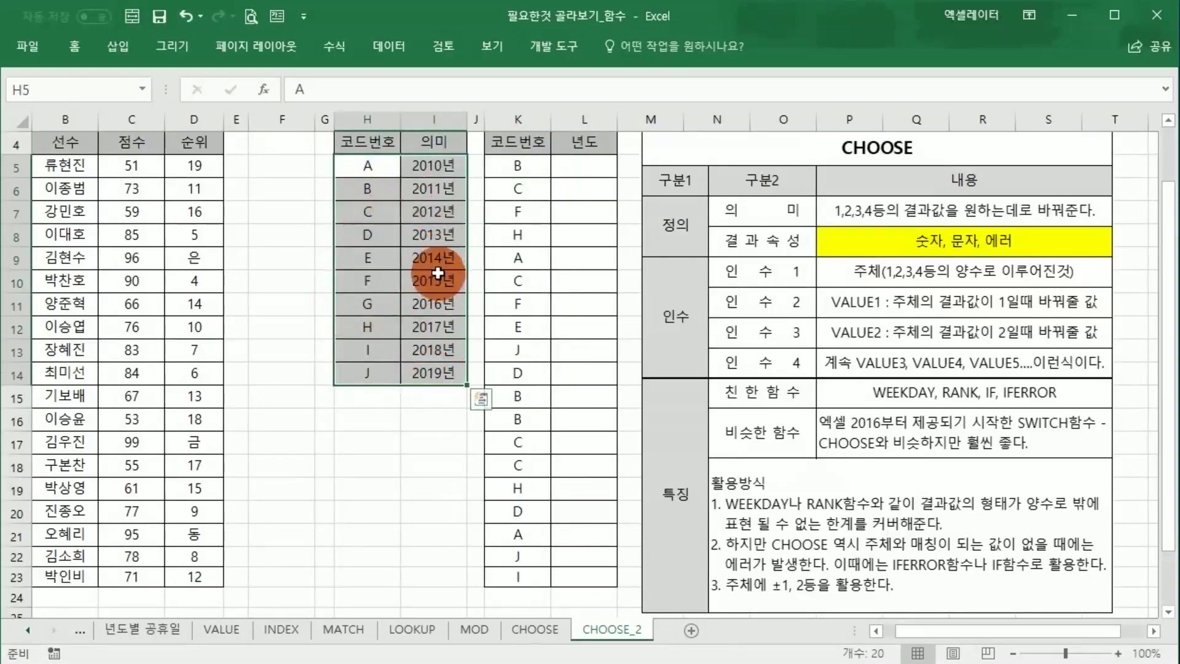
{"action": "left_click", "coordinate": [573, 175]}
{"action": "type", "text": "="}
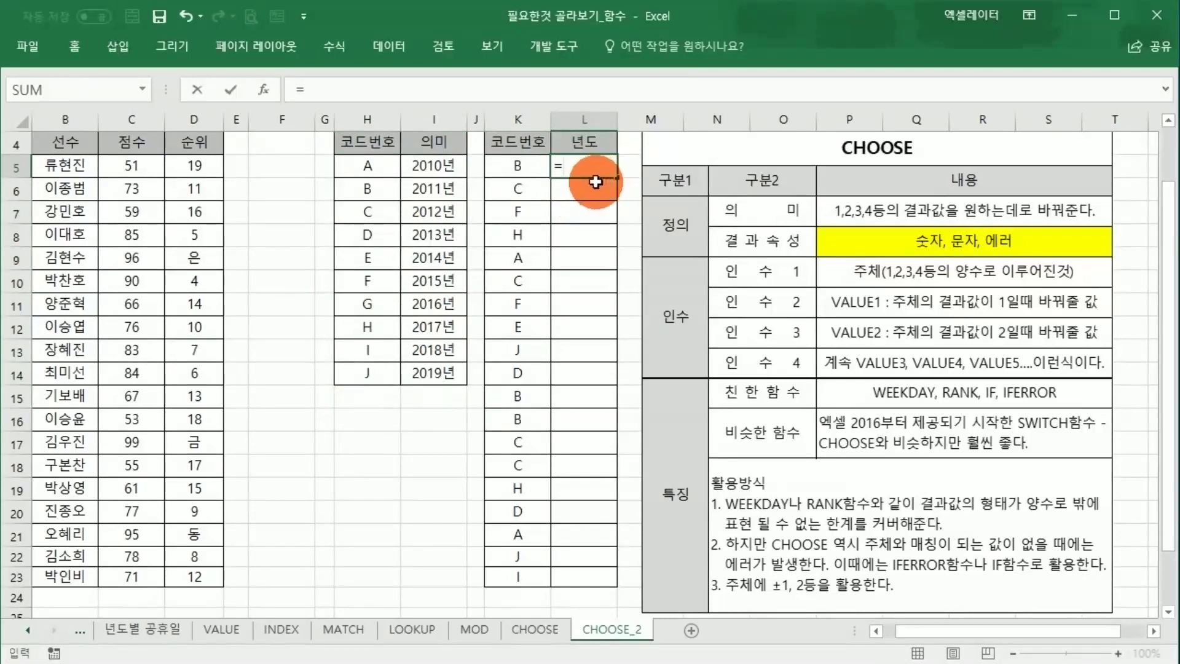
{"action": "key", "text": "Escape"}
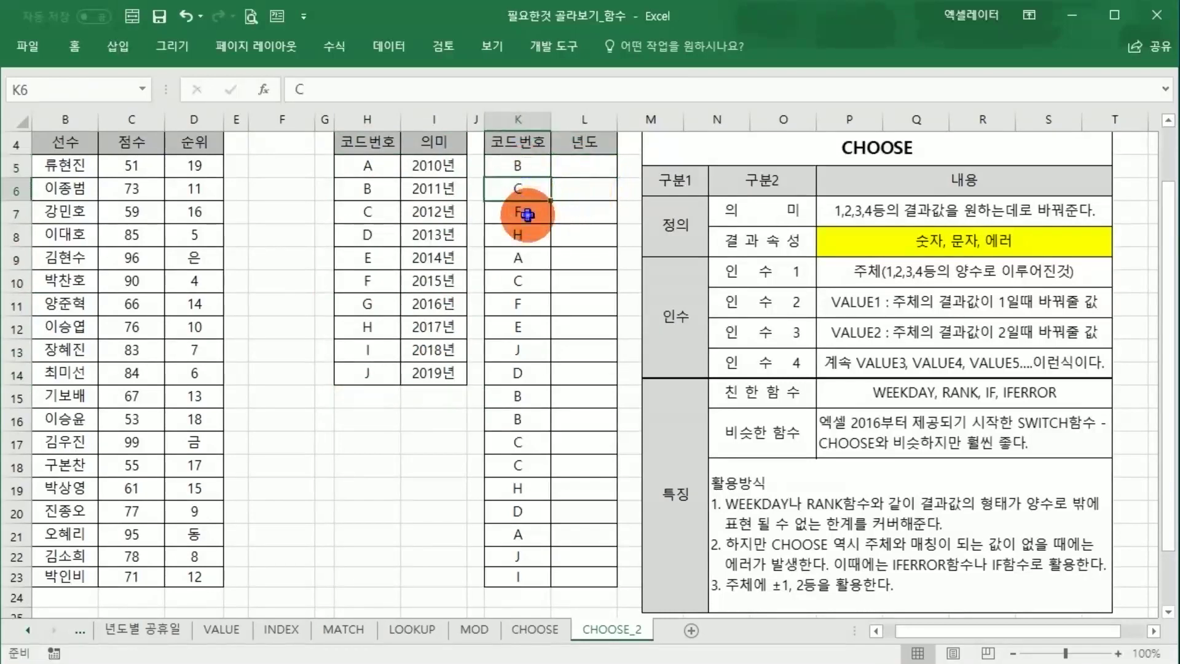
{"action": "left_click", "coordinate": [534, 257]}
{"action": "left_click_drag", "start_coordinate": [529, 166], "coordinate": [548, 585]}
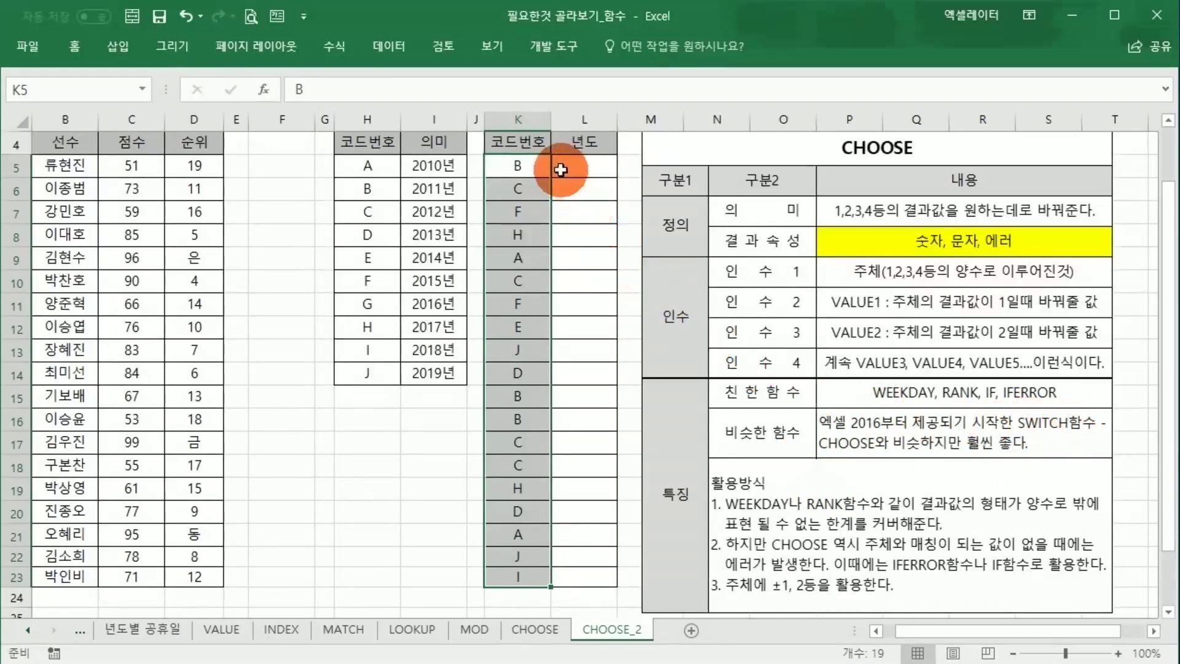
{"action": "left_click_drag", "start_coordinate": [572, 165], "coordinate": [594, 571]}
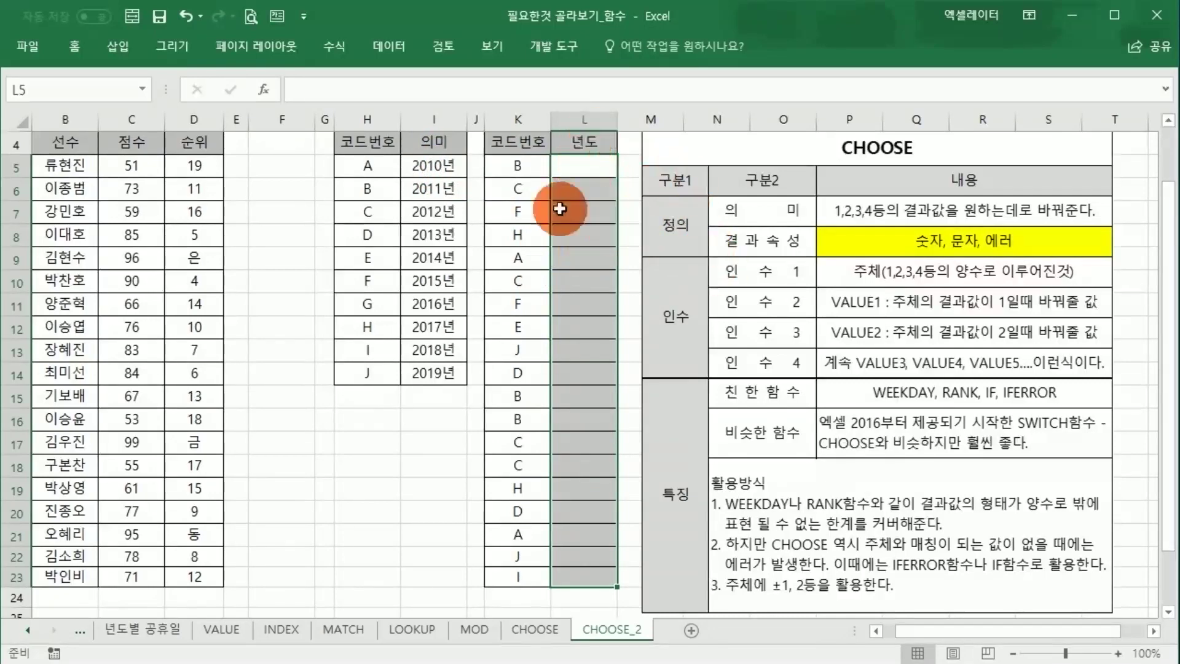
{"action": "left_click_drag", "start_coordinate": [445, 172], "coordinate": [453, 369]}
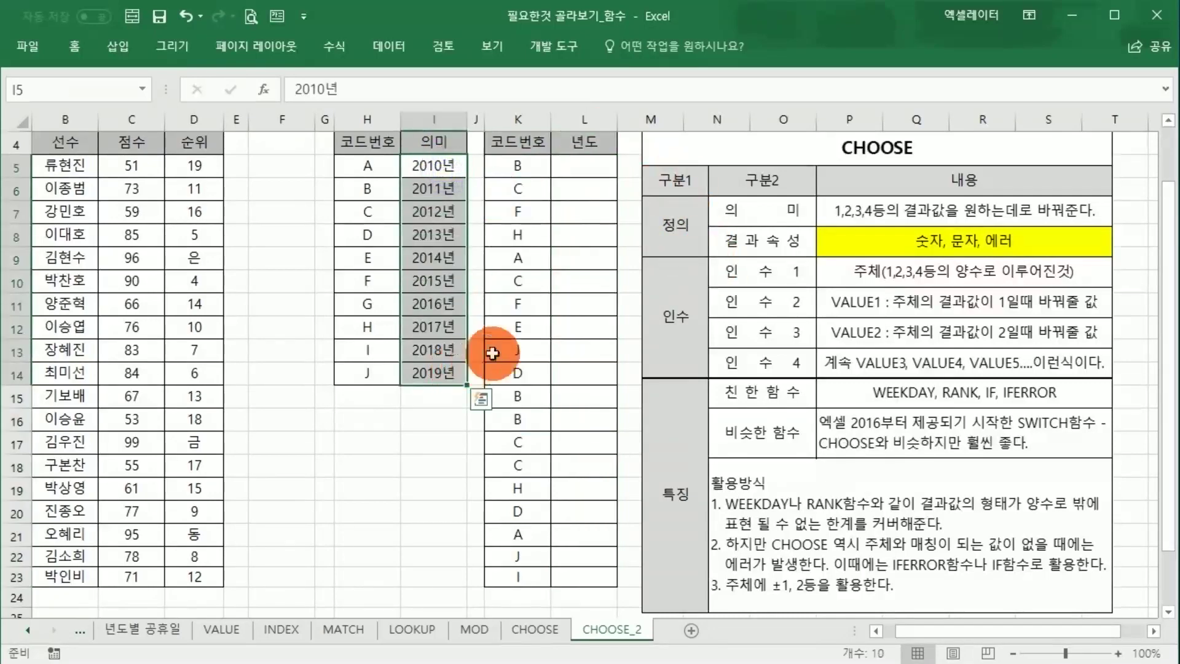
{"action": "left_click", "coordinate": [571, 165]}
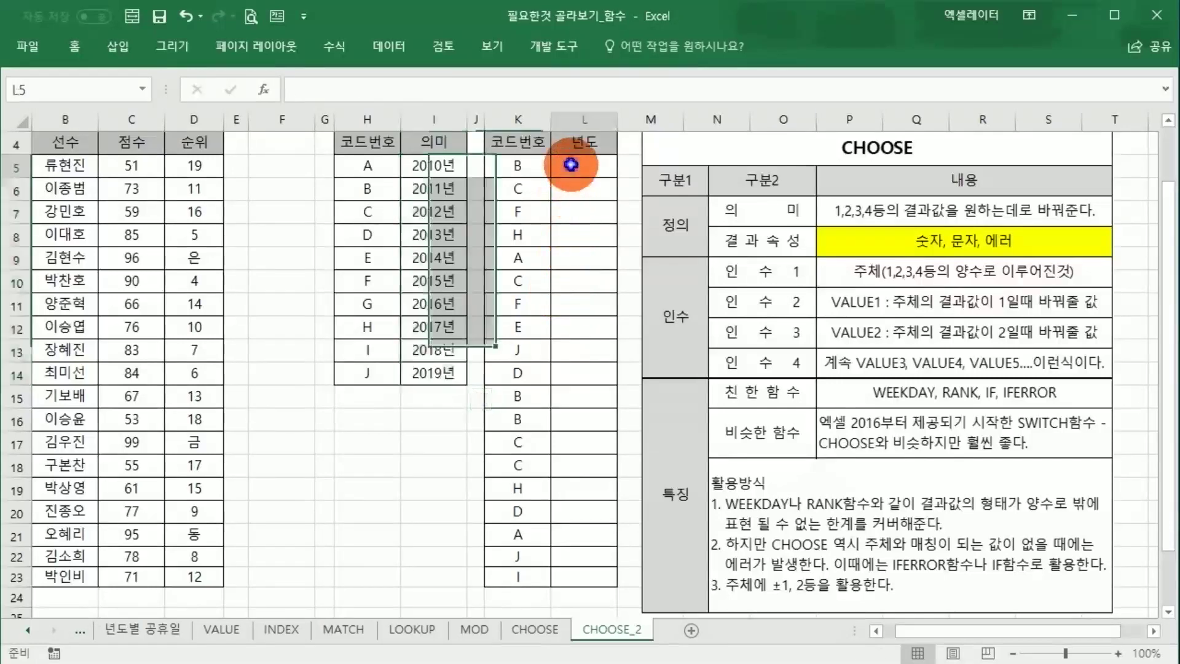
{"action": "left_click_drag", "start_coordinate": [571, 165], "coordinate": [584, 568]}
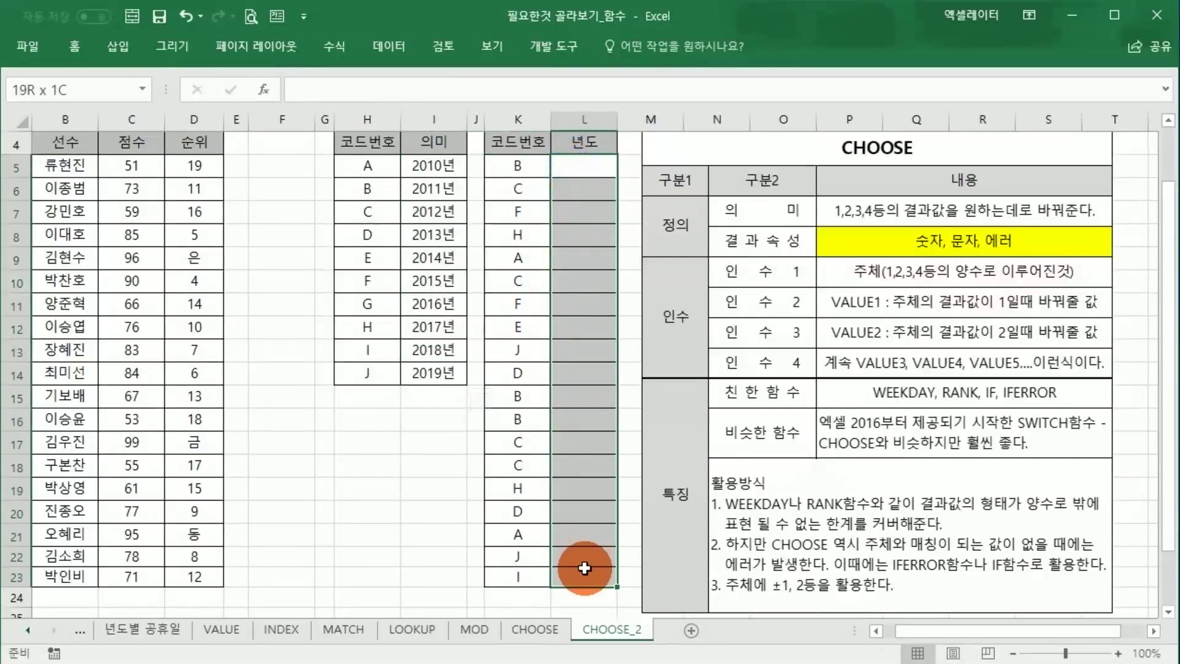
{"action": "left_click", "coordinate": [603, 401]}
{"action": "left_click_drag", "start_coordinate": [582, 160], "coordinate": [596, 568]}
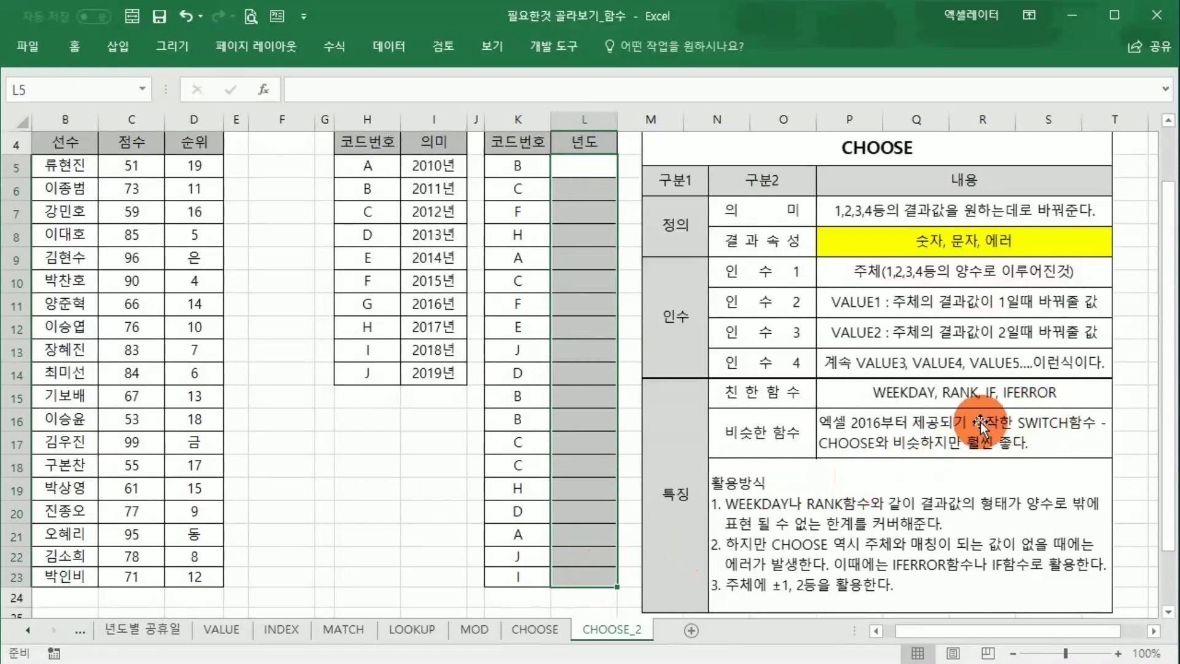
- Start a SWITCH function in L5 through the function arguments dialog, with K5 as the Expression
{"action": "left_click", "coordinate": [583, 167]}
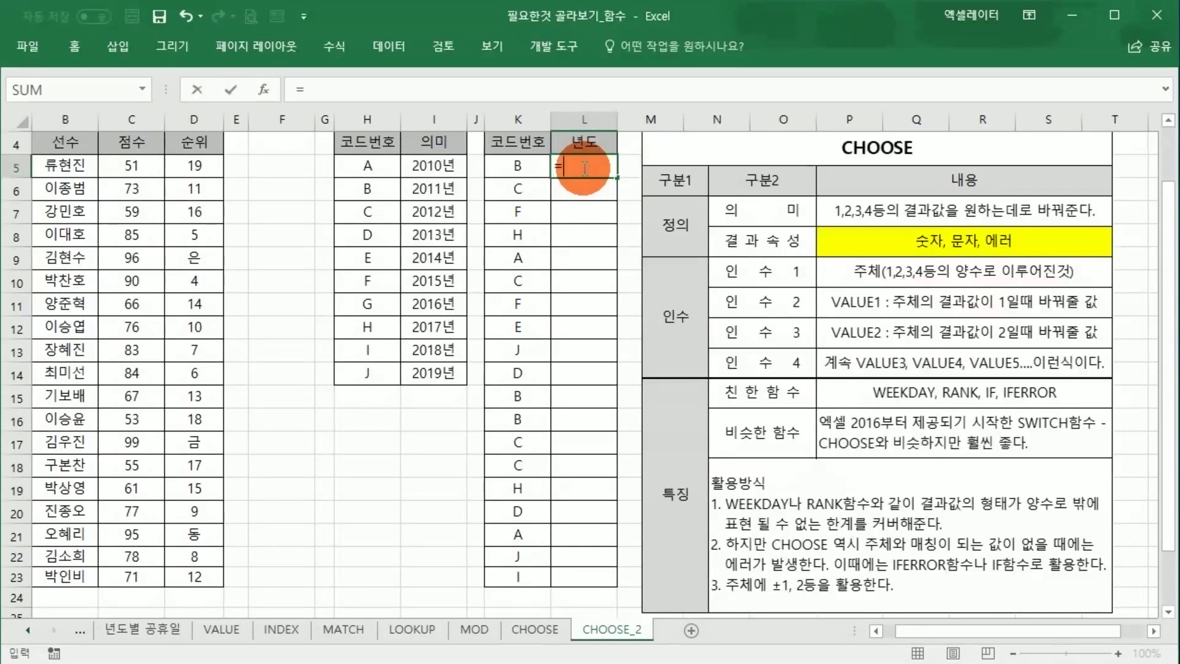
{"action": "type", "text": "=S"}
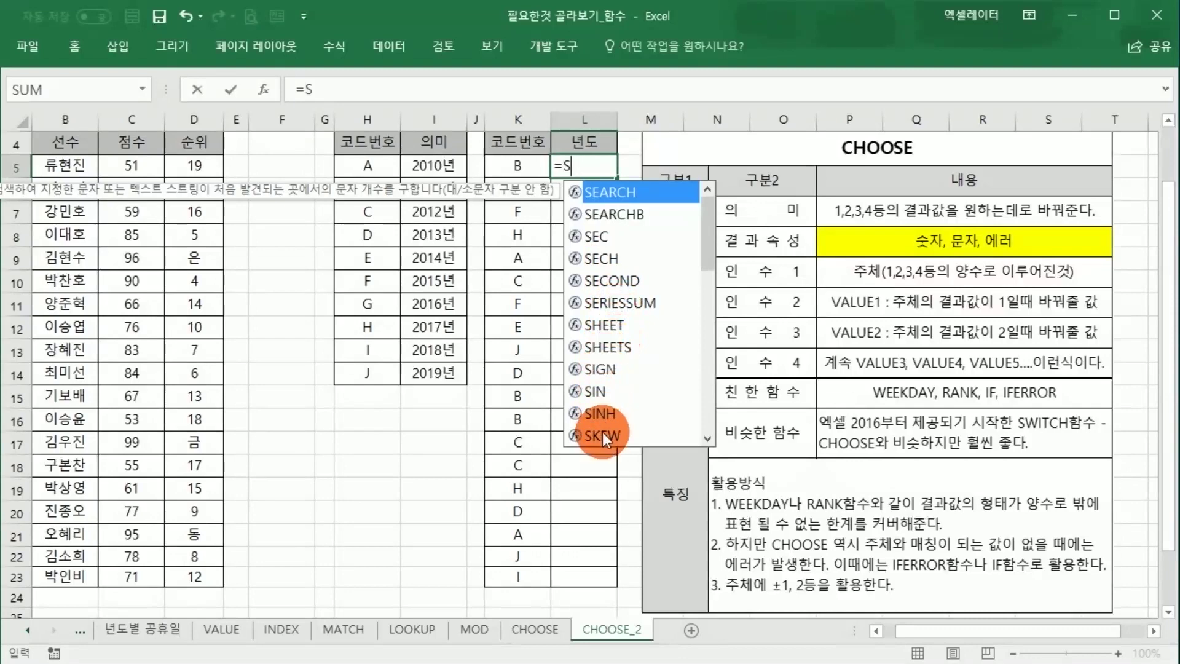
{"action": "type", "text": "W"}
{"action": "double_click", "coordinate": [609, 192]}
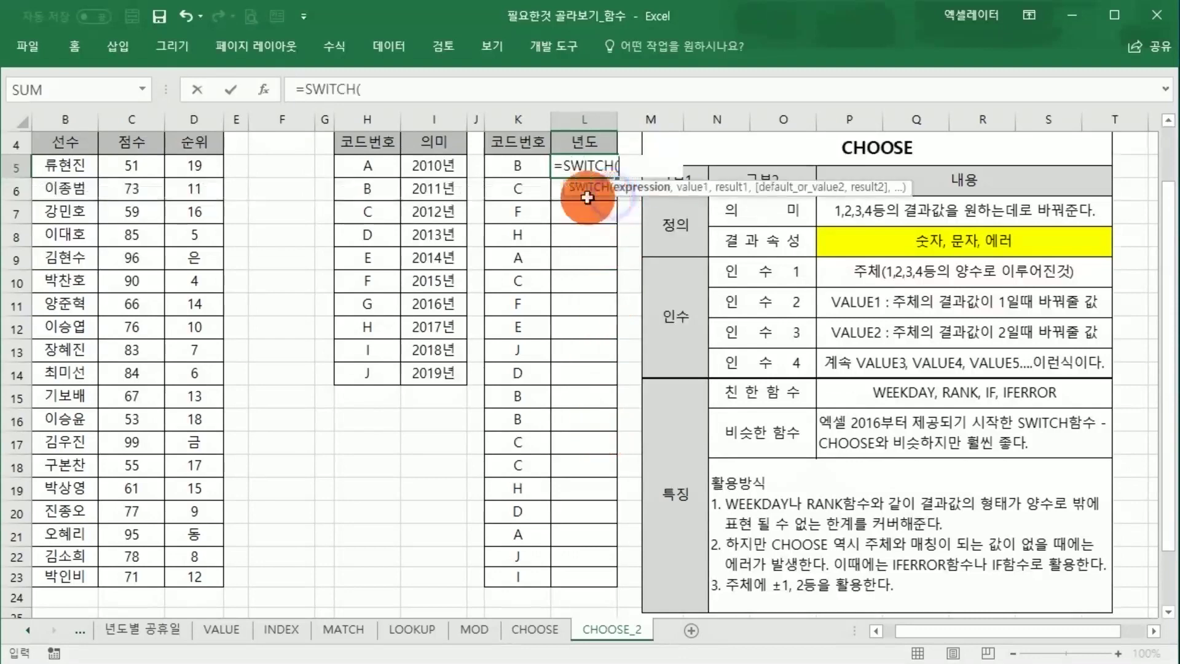
{"action": "left_click", "coordinate": [263, 90]}
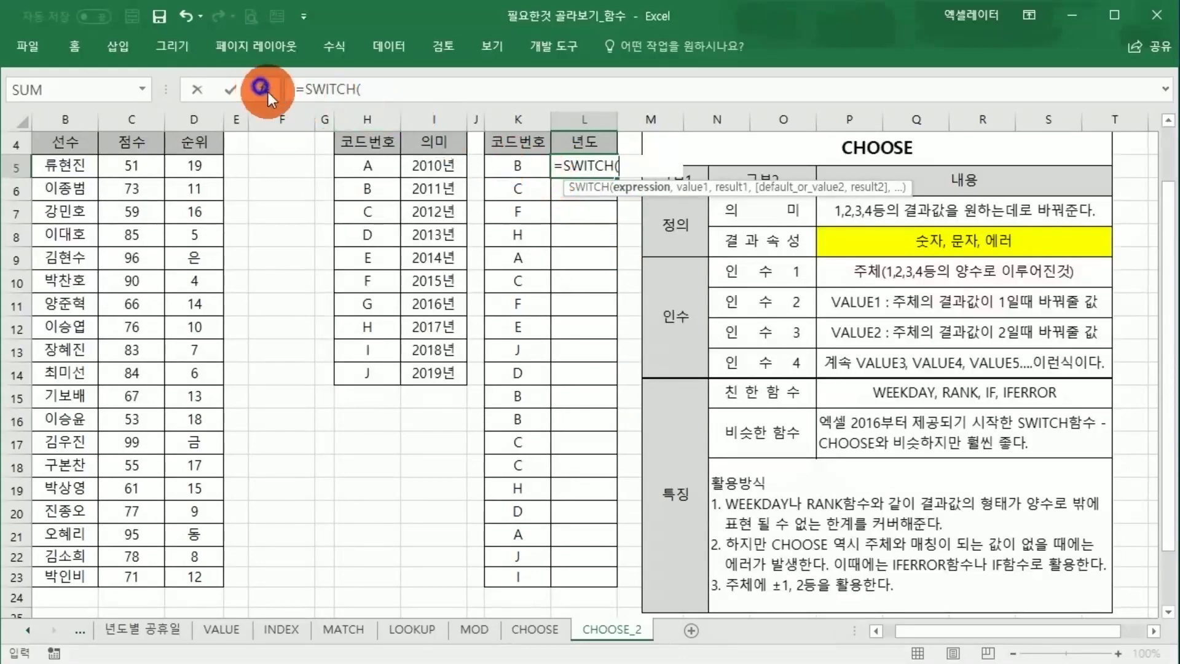
{"action": "left_click_drag", "start_coordinate": [543, 171], "coordinate": [545, 240]}
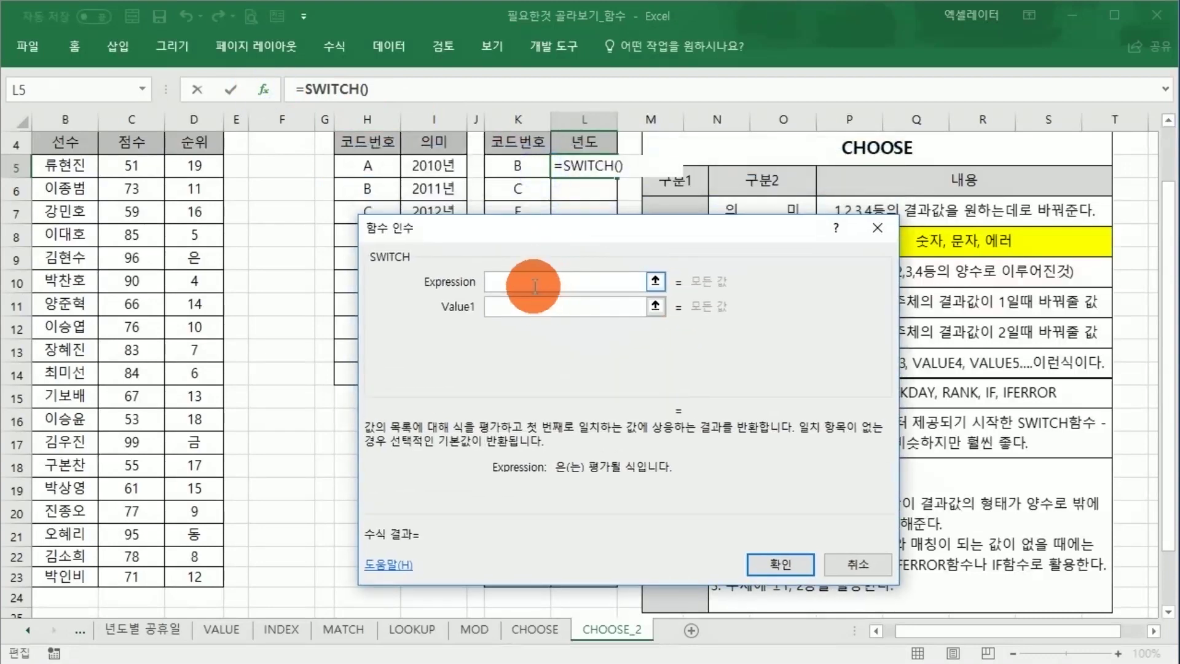
{"action": "left_click", "coordinate": [517, 164]}
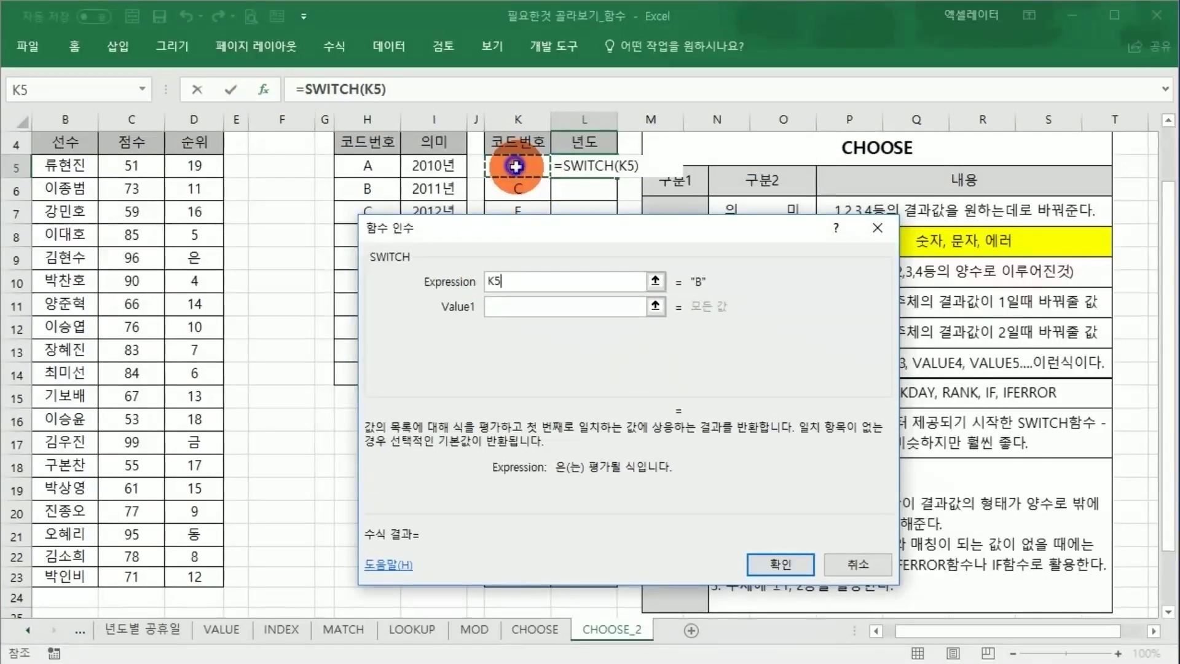
- Map value "A" to the result "2010년" and value "B" to "2011년" in the SWITCH arguments
{"action": "left_click", "coordinate": [515, 309]}
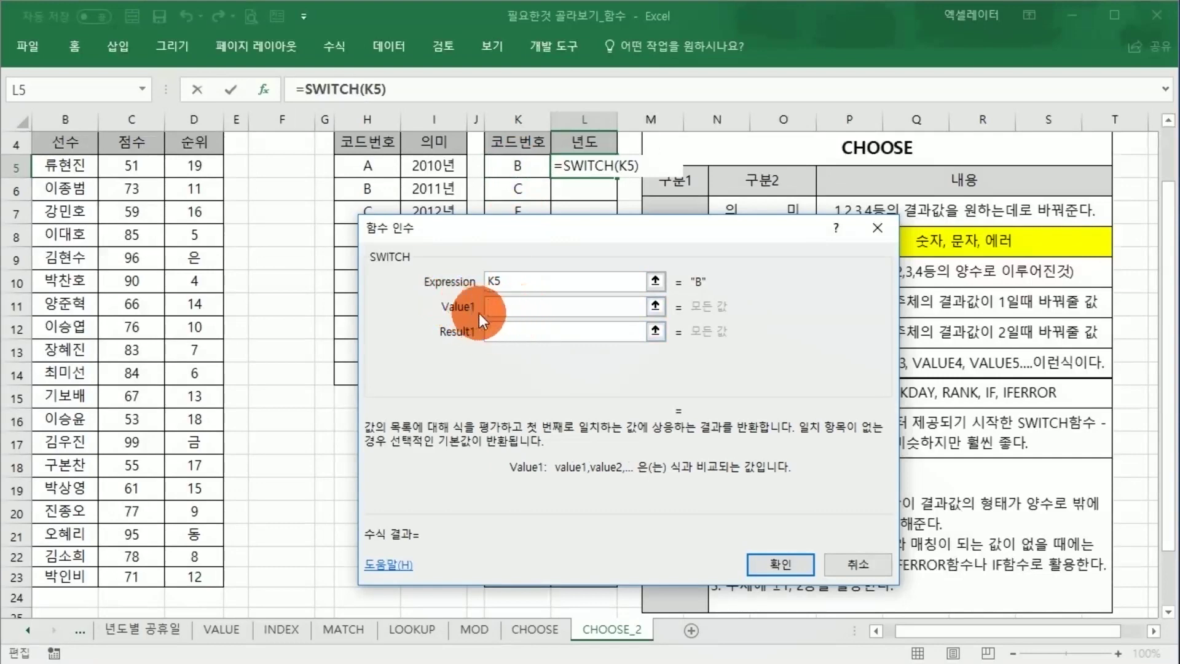
{"action": "left_click", "coordinate": [491, 310]}
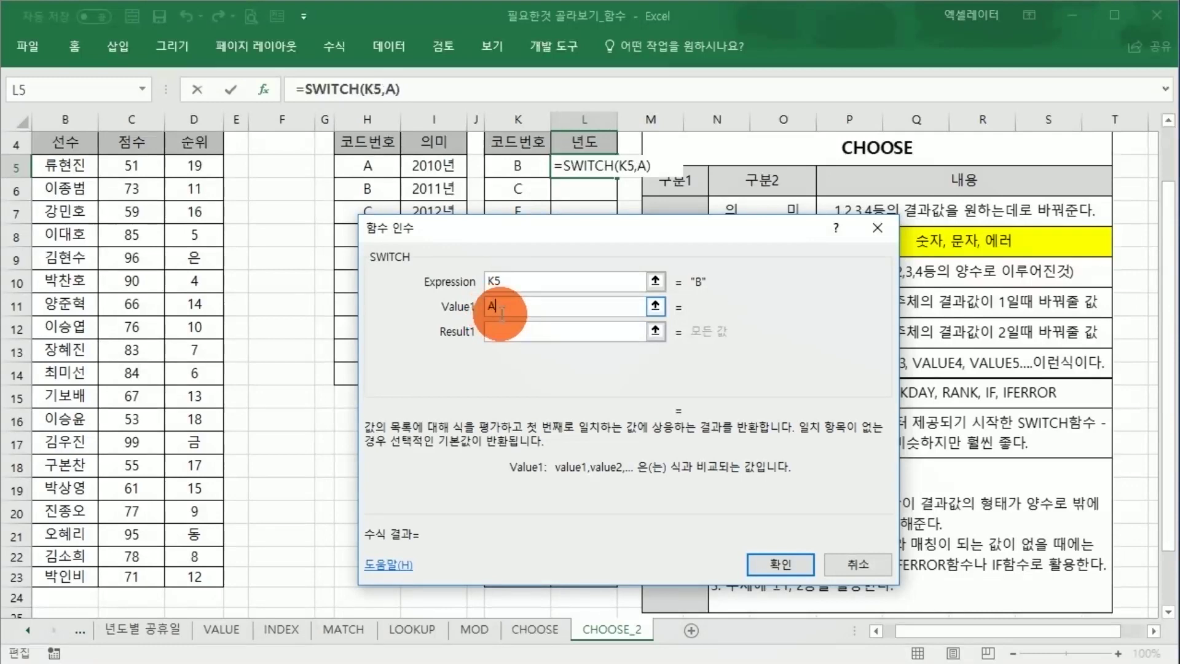
{"action": "type", "text": "A"}
{"action": "left_click", "coordinate": [503, 335]}
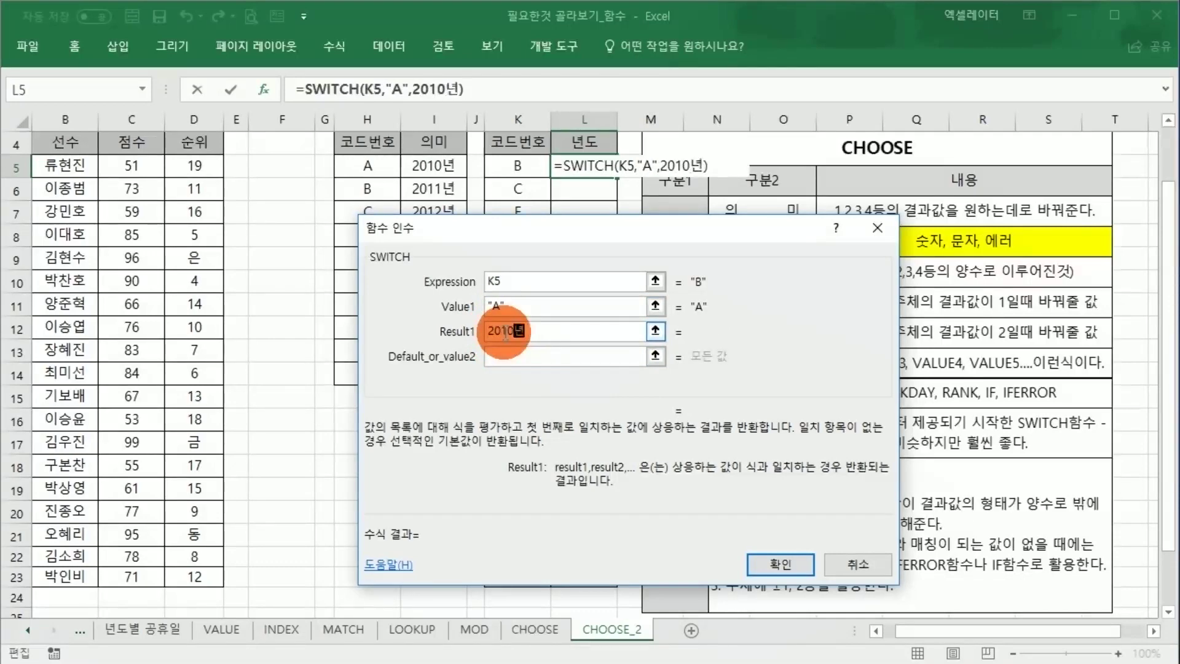
{"action": "key", "text": "Tab"}
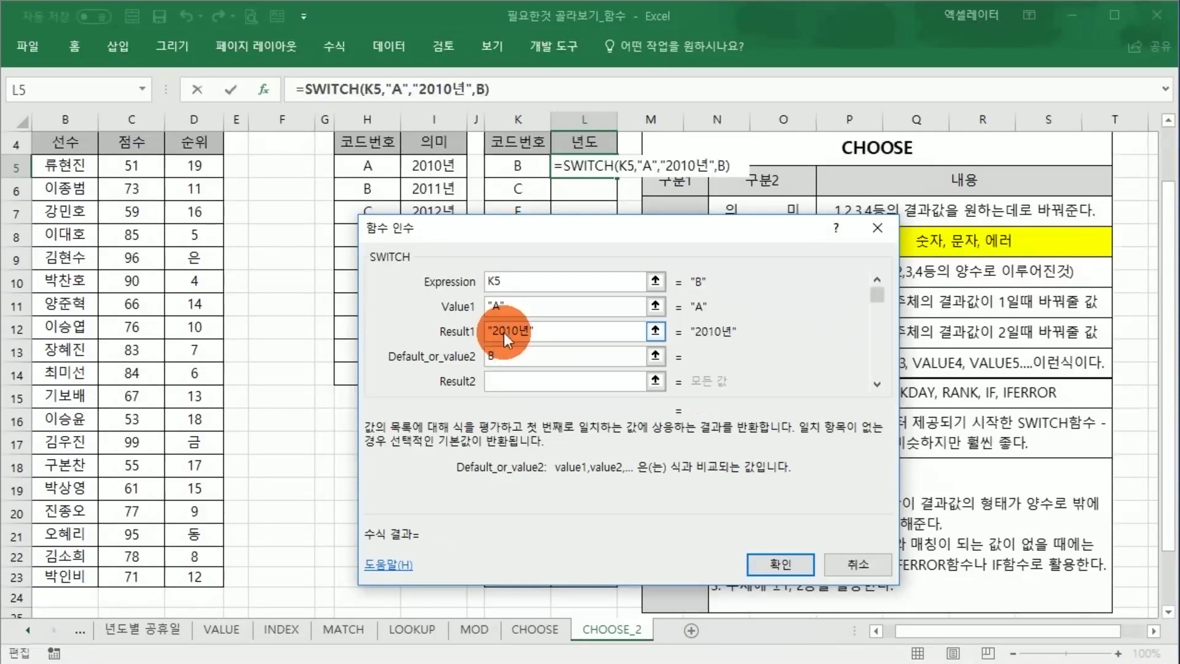
{"action": "key", "text": "Tab"}
{"action": "type", "text": "2011SUS"}
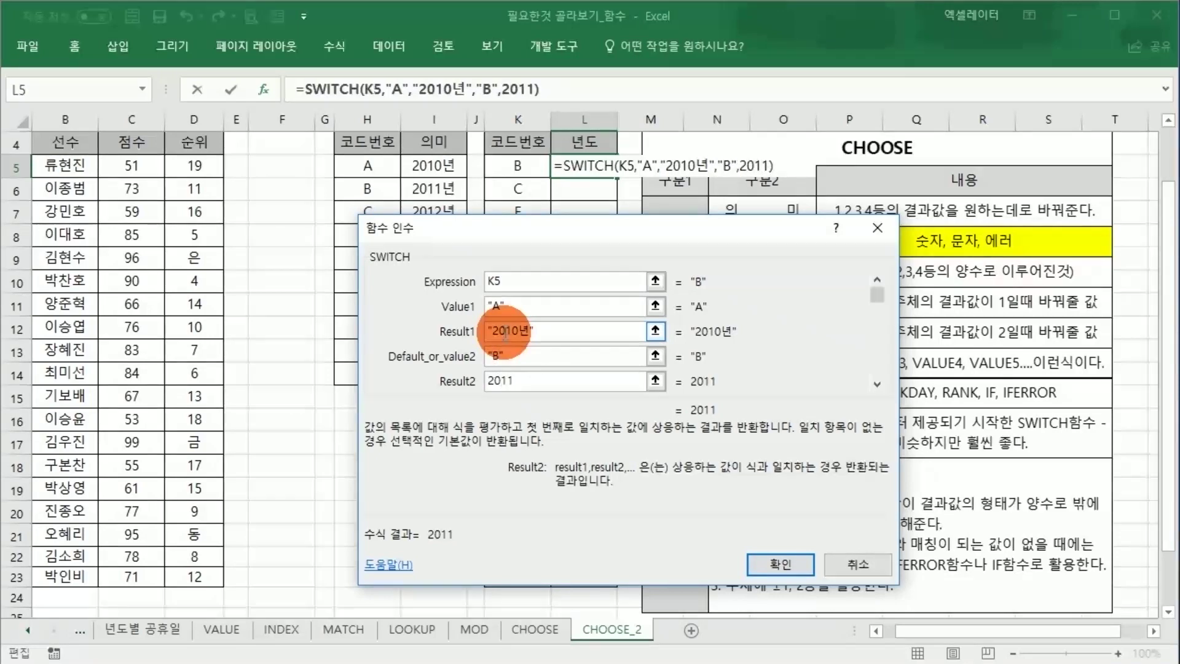
{"action": "key", "text": "Tab"}
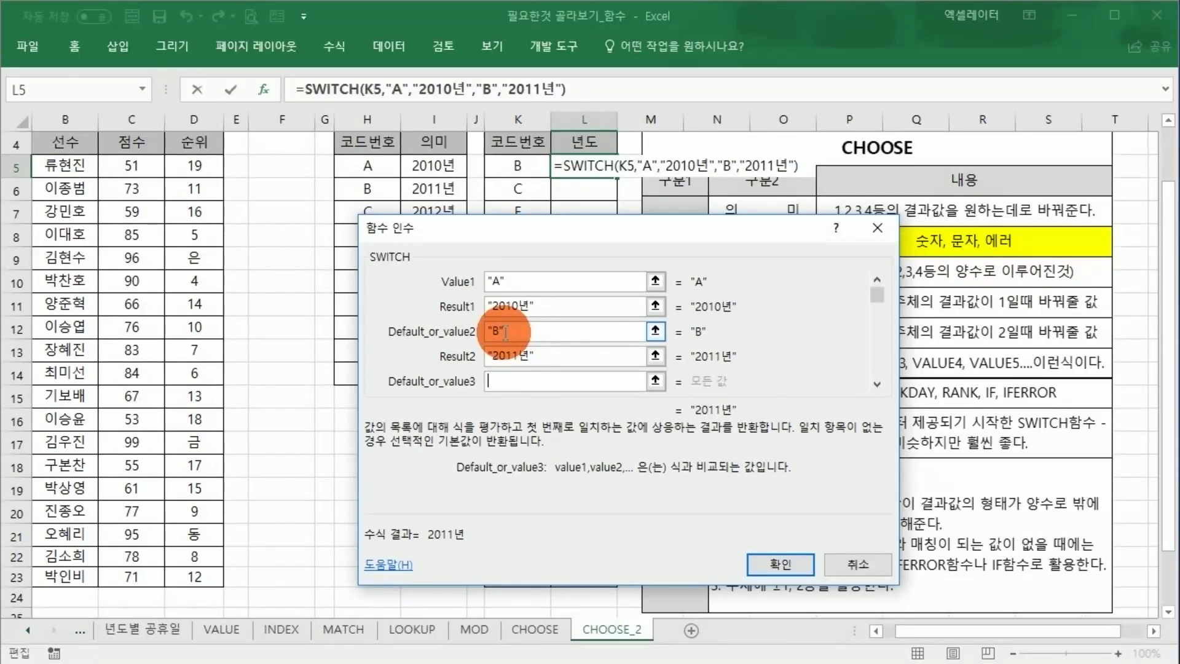
- Enter "C", "D" and "E" as the third, fourth and fifth SWITCH values, leaving their results blank
{"action": "type", "text": "C"}
{"action": "key", "text": "Tab"}
{"action": "type", "text": "E"}
{"action": "key", "text": "Tab"}
{"action": "key", "text": "Tab"}
{"action": "scroll", "coordinate": [504, 332], "scroll_direction": "up", "scroll_amount": 1}
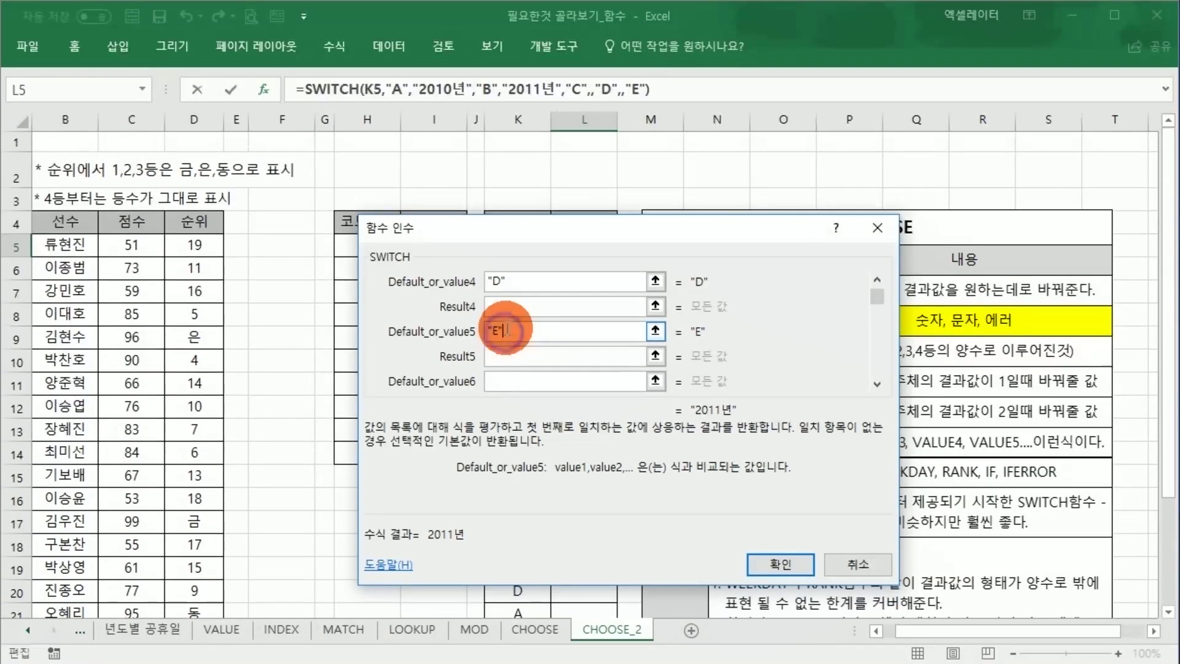
- Set the SWITCH results to "2012년" for C, "2013년" for D and "2015년" for E, and complete the formula
{"action": "left_click", "coordinate": [582, 308]}
{"action": "key", "text": "shift+Tab"}
{"action": "key", "text": "shift+Tab"}
{"action": "key", "text": "shift+Tab"}
{"action": "key", "text": "shift+Tab"}
{"action": "left_click", "coordinate": [509, 331]}
{"action": "type", "text": "2012"}
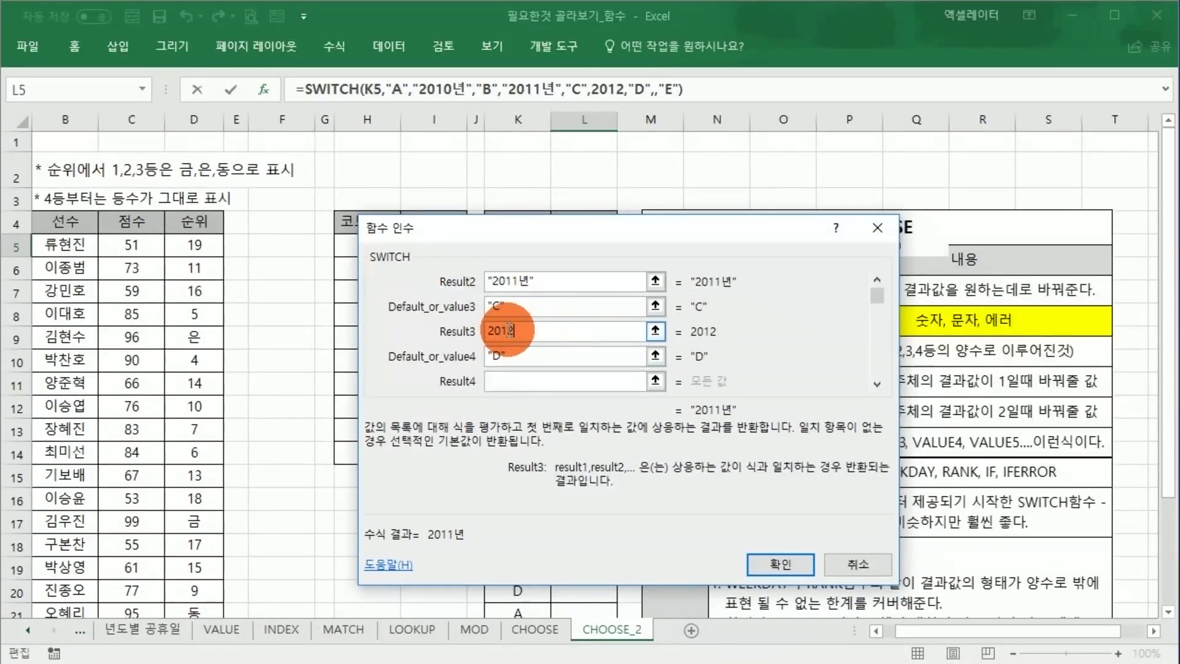
{"action": "type", "text": "년"}
{"action": "key", "text": "Tab"}
{"action": "key", "text": "Tab"}
{"action": "type", "text": "2013년"}
{"action": "key", "text": "Tab"}
{"action": "key", "text": "Tab"}
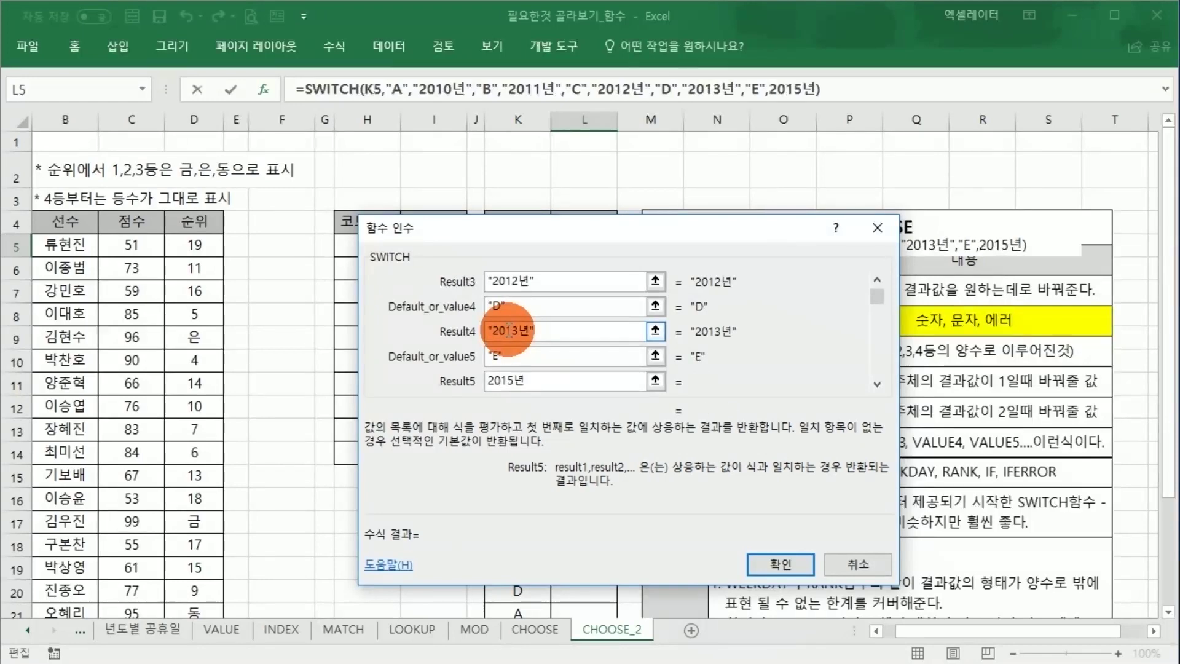
{"action": "key", "text": "Tab"}
{"action": "left_click", "coordinate": [776, 563]}
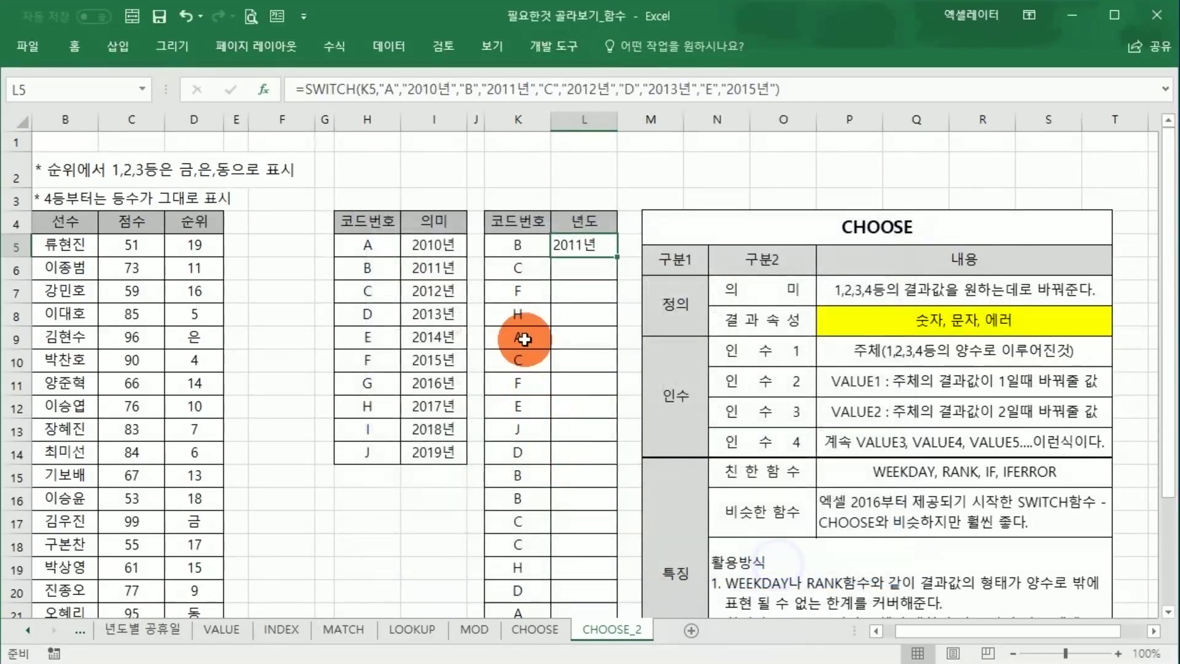
- Fill the SWITCH formula from L5 down to L23 and compare the results with the reference table
{"action": "left_click_drag", "start_coordinate": [616, 257], "coordinate": [590, 536]}
{"action": "scroll", "coordinate": [561, 374], "scroll_direction": "up", "scroll_amount": 2}
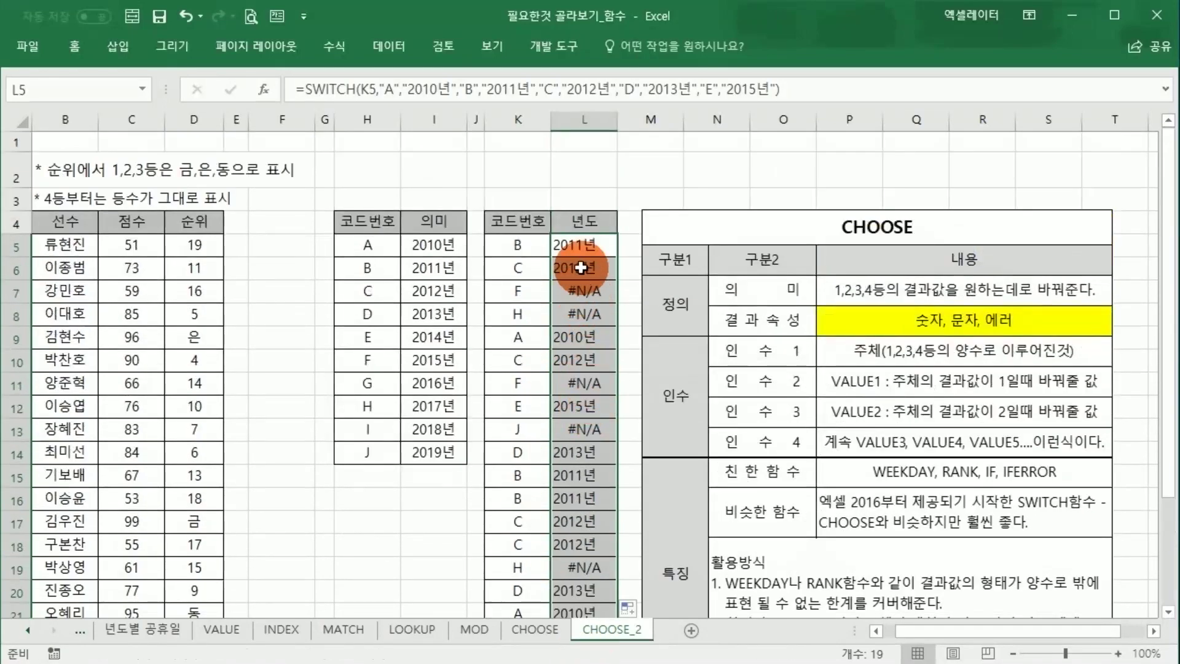
{"action": "left_click", "coordinate": [426, 289]}
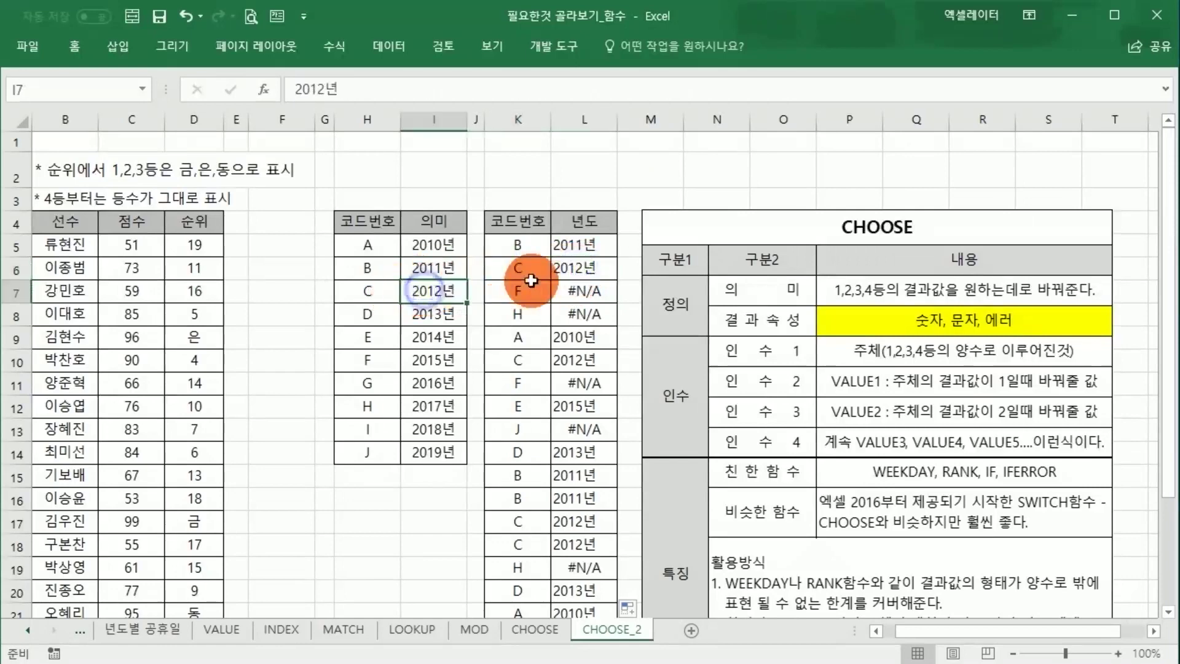
{"action": "left_click", "coordinate": [583, 265]}
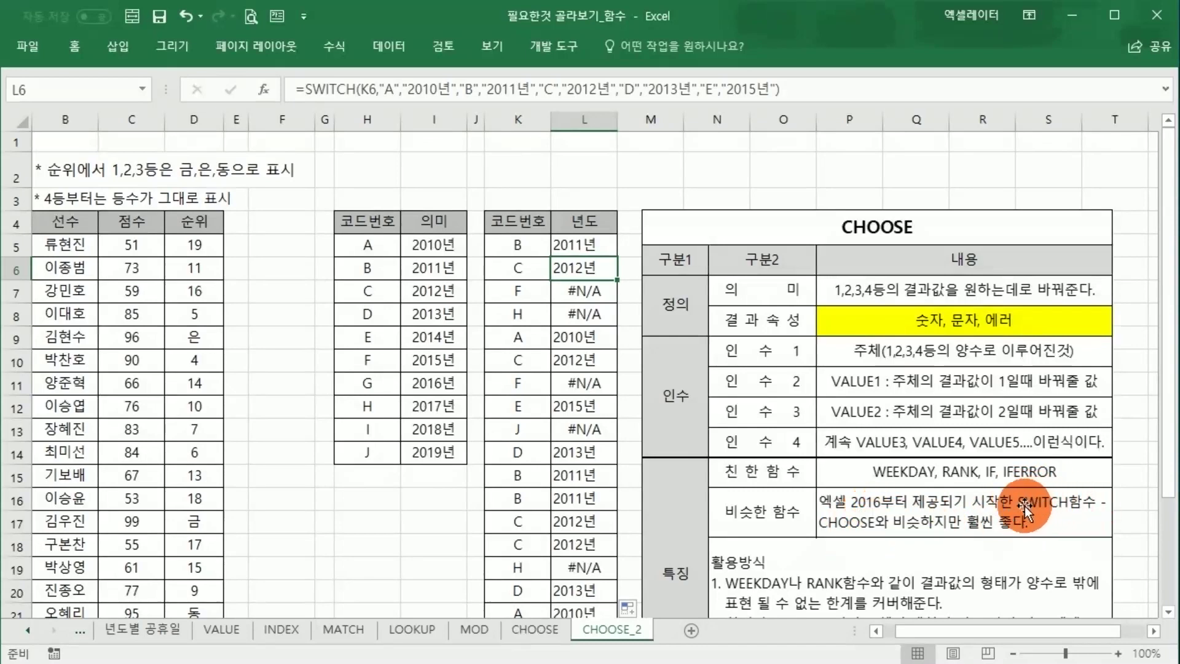
- Nudge the CHOOSE summary picture slightly from its place over columns M to T
{"action": "mouse_move", "coordinate": [818, 479]}
{"action": "left_mouse_down"}
{"action": "mouse_move", "coordinate": [817, 470]}
{"action": "mouse_move", "coordinate": [814, 482]}
{"action": "left_mouse_up"}
{"action": "scroll", "coordinate": [814, 482], "scroll_direction": "down", "scroll_amount": 3}
{"action": "scroll", "coordinate": [743, 444], "scroll_direction": "up", "scroll_amount": 3}
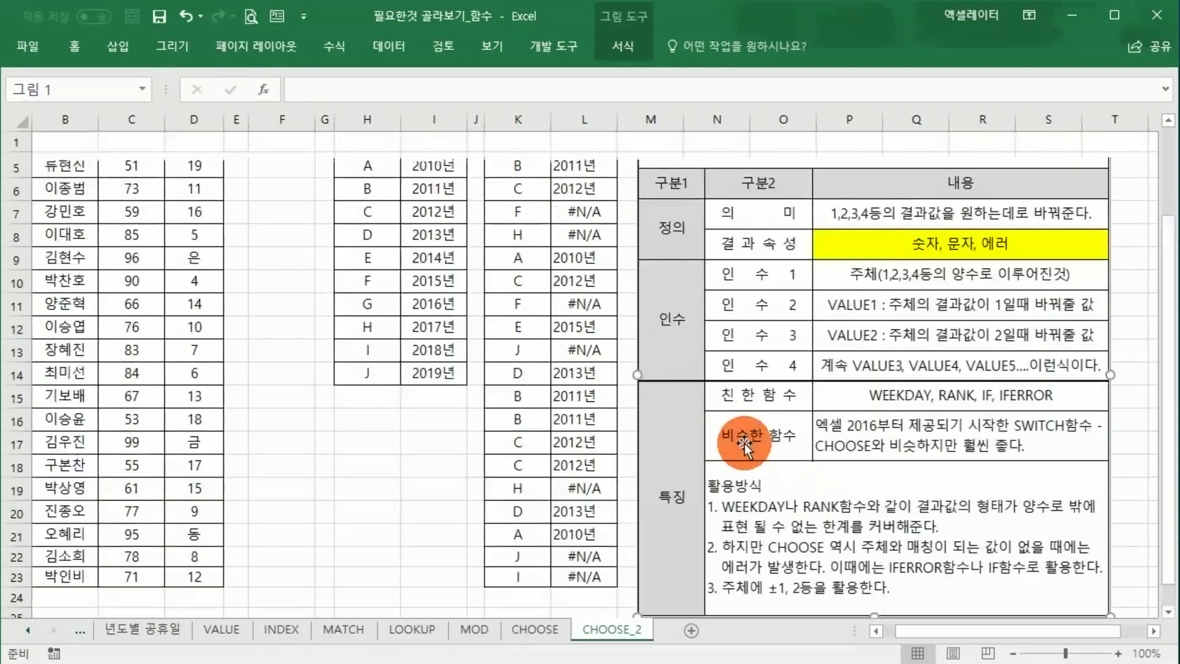